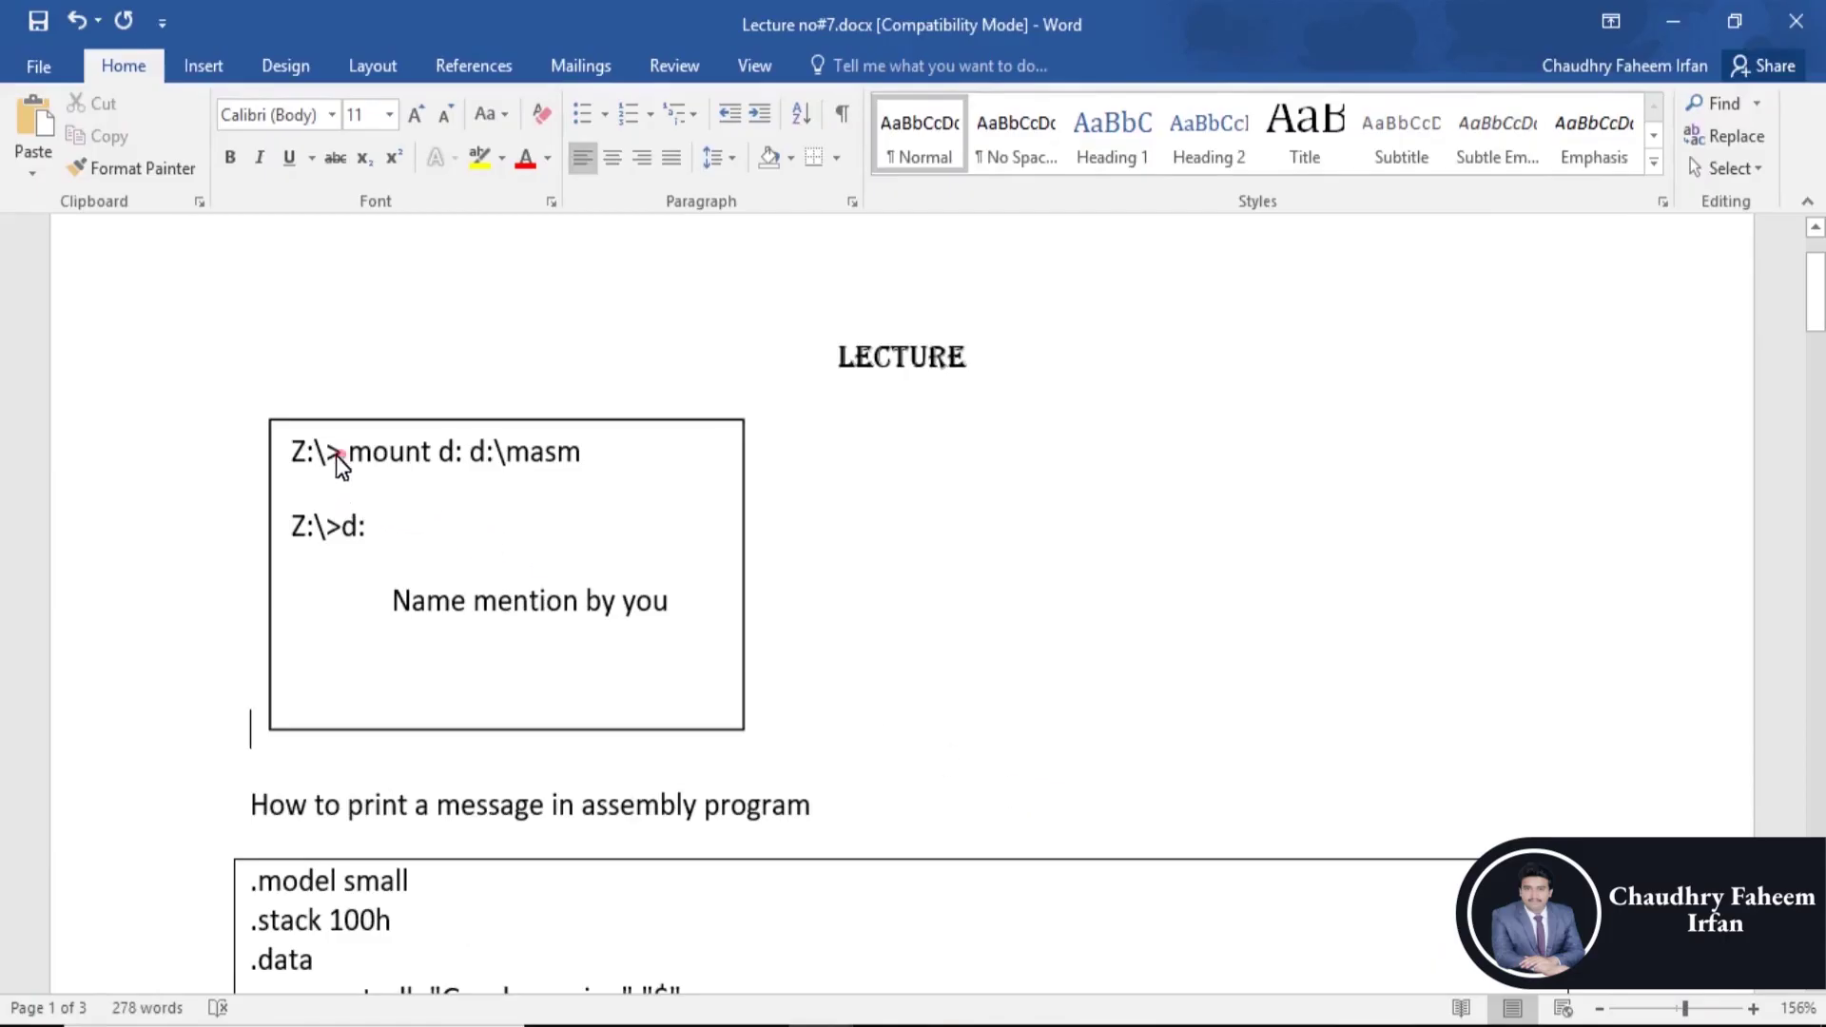
- Insert a space after 'Data:' on the Medium model line of Section 1's table
drag(342, 463, 287, 446)
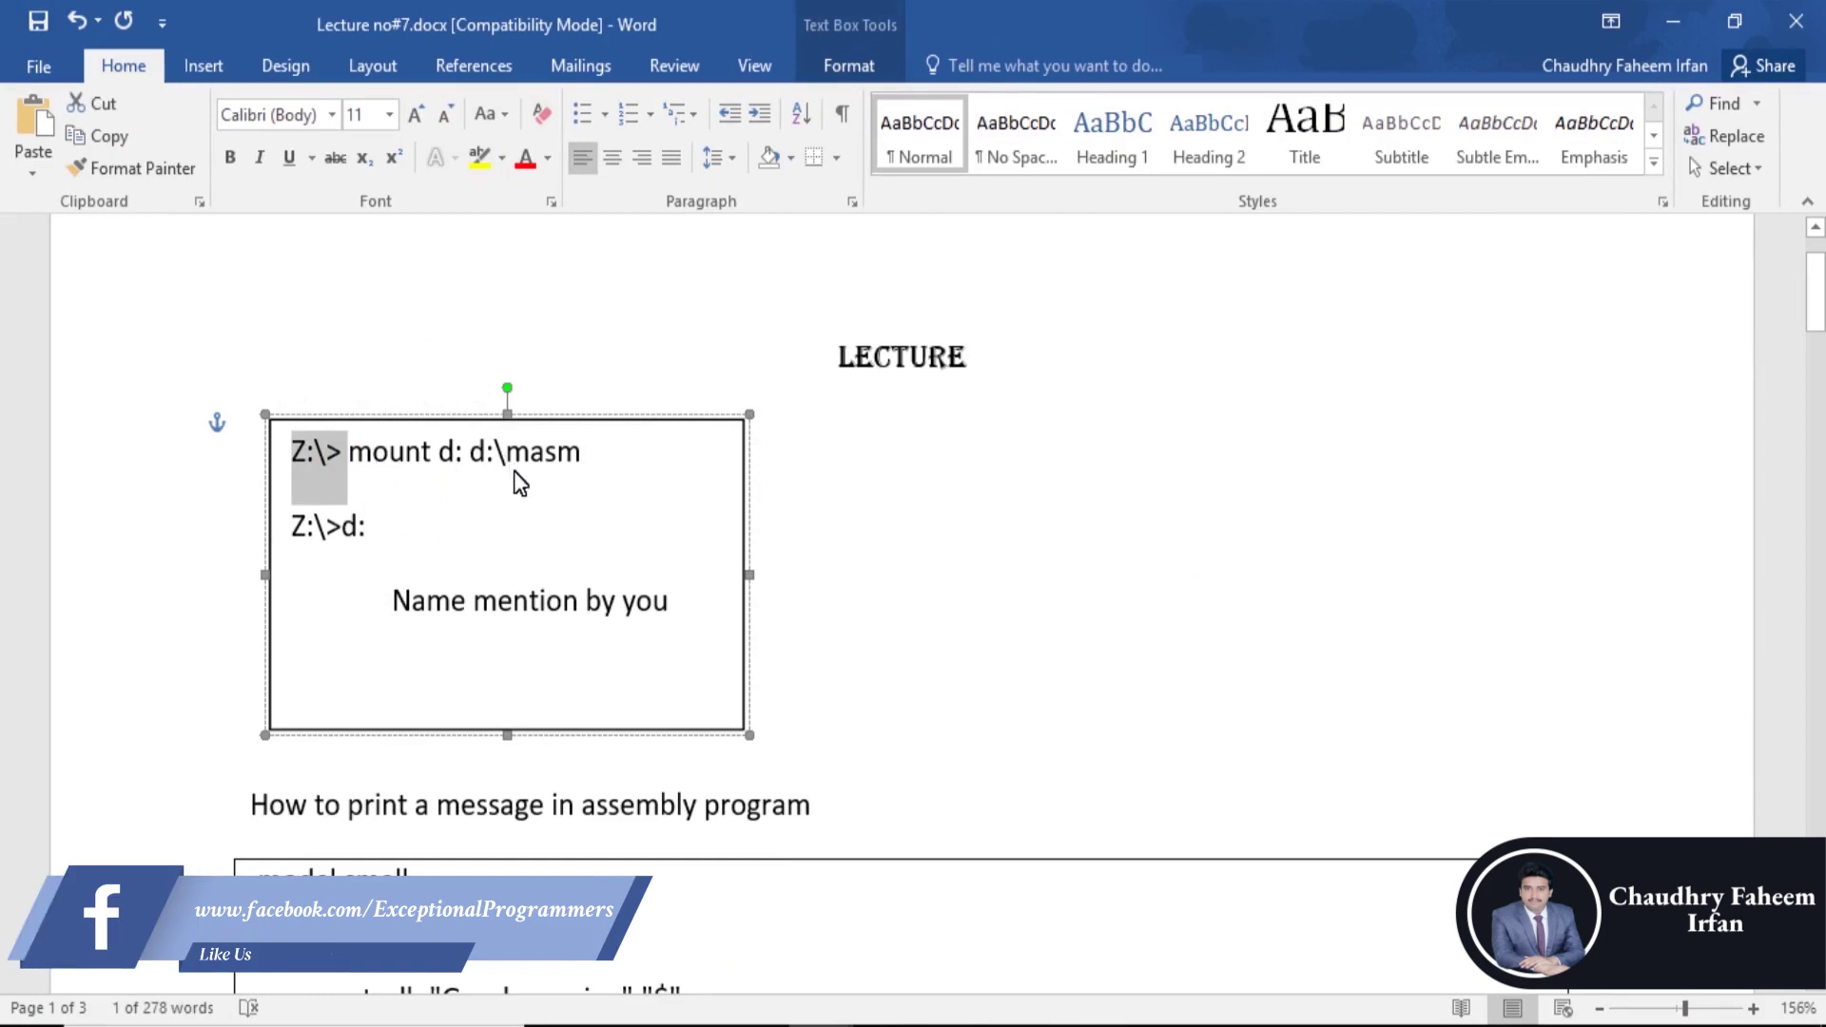
drag(582, 462, 510, 463)
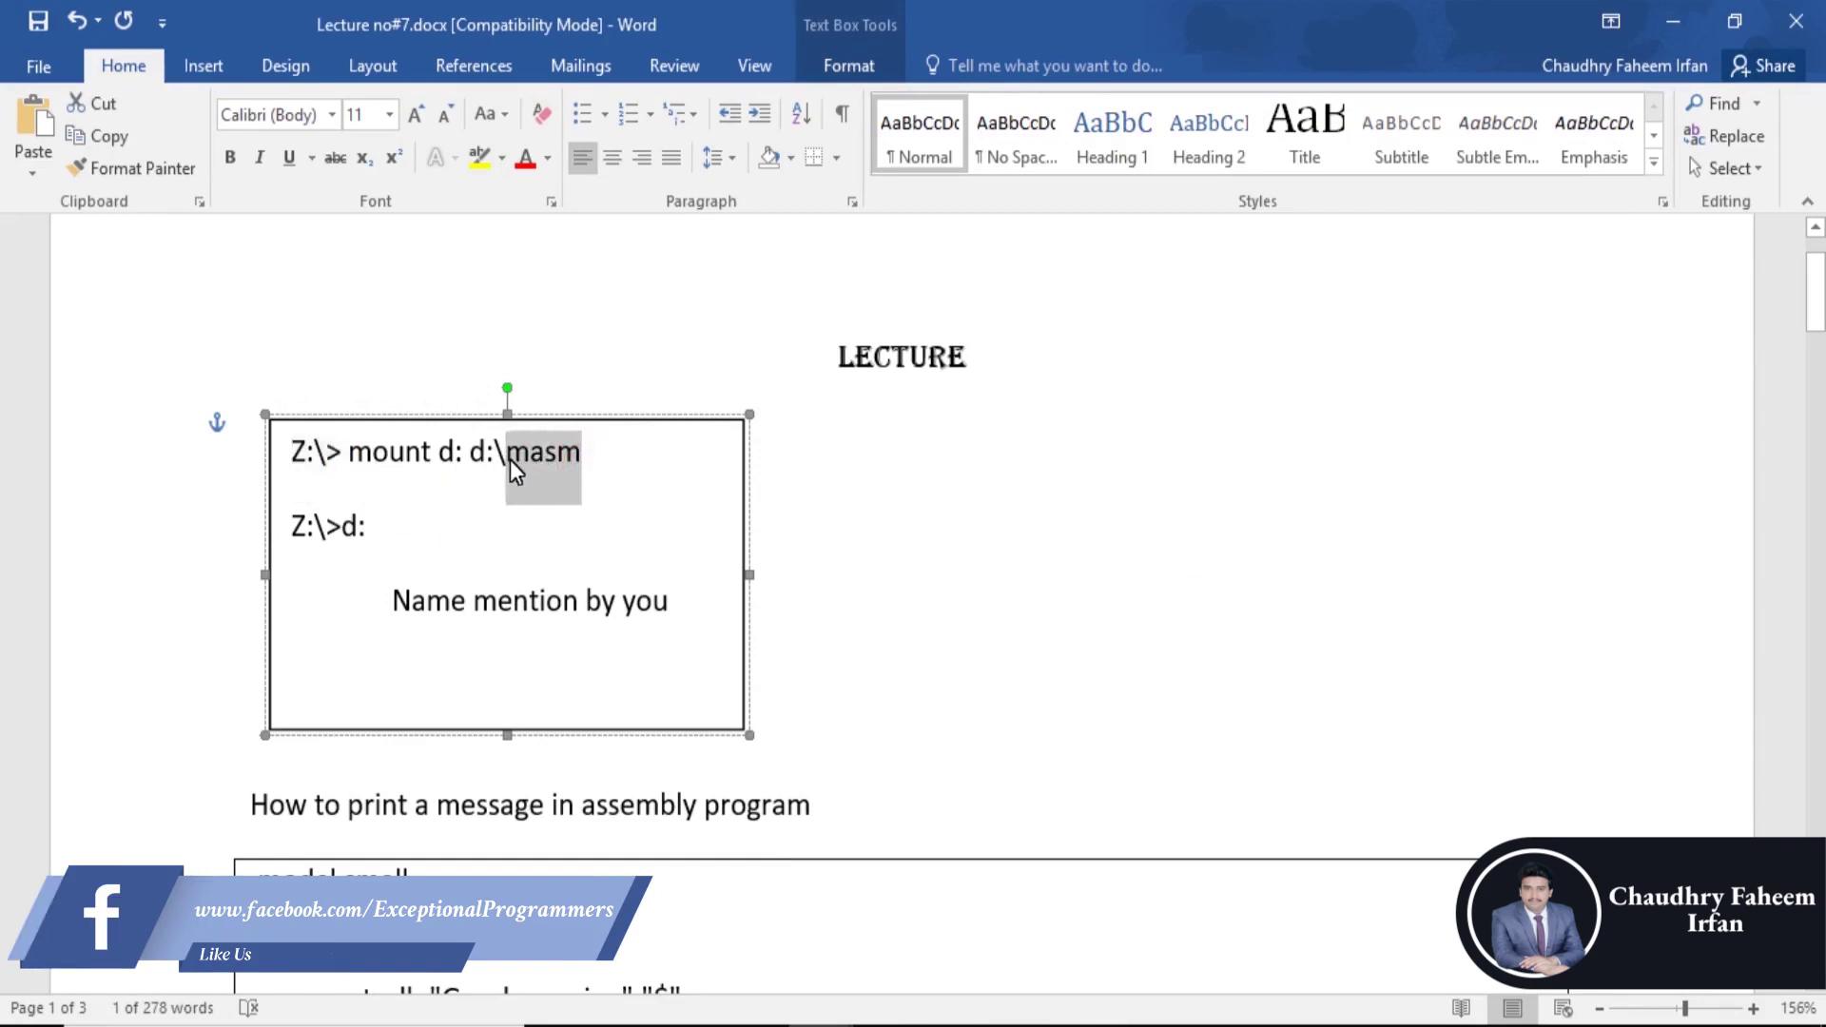
scroll(520, 714, down, 3)
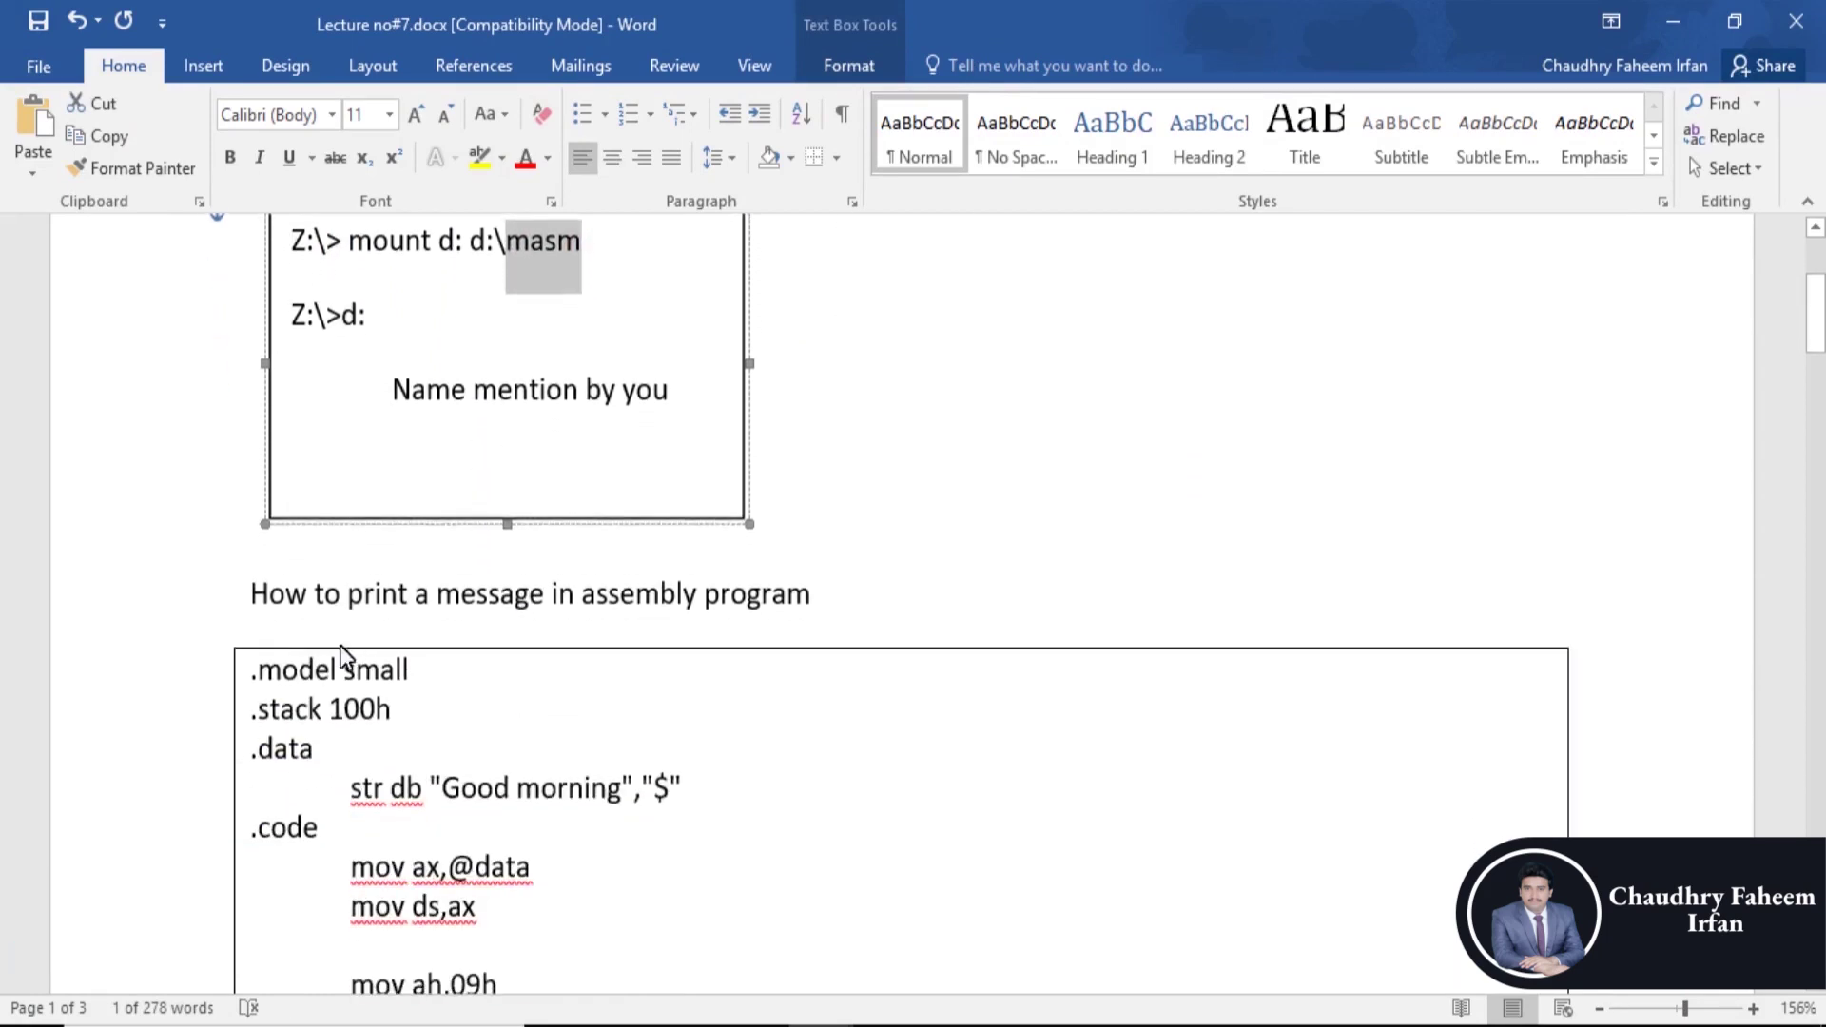
scroll(245, 619, down, 2)
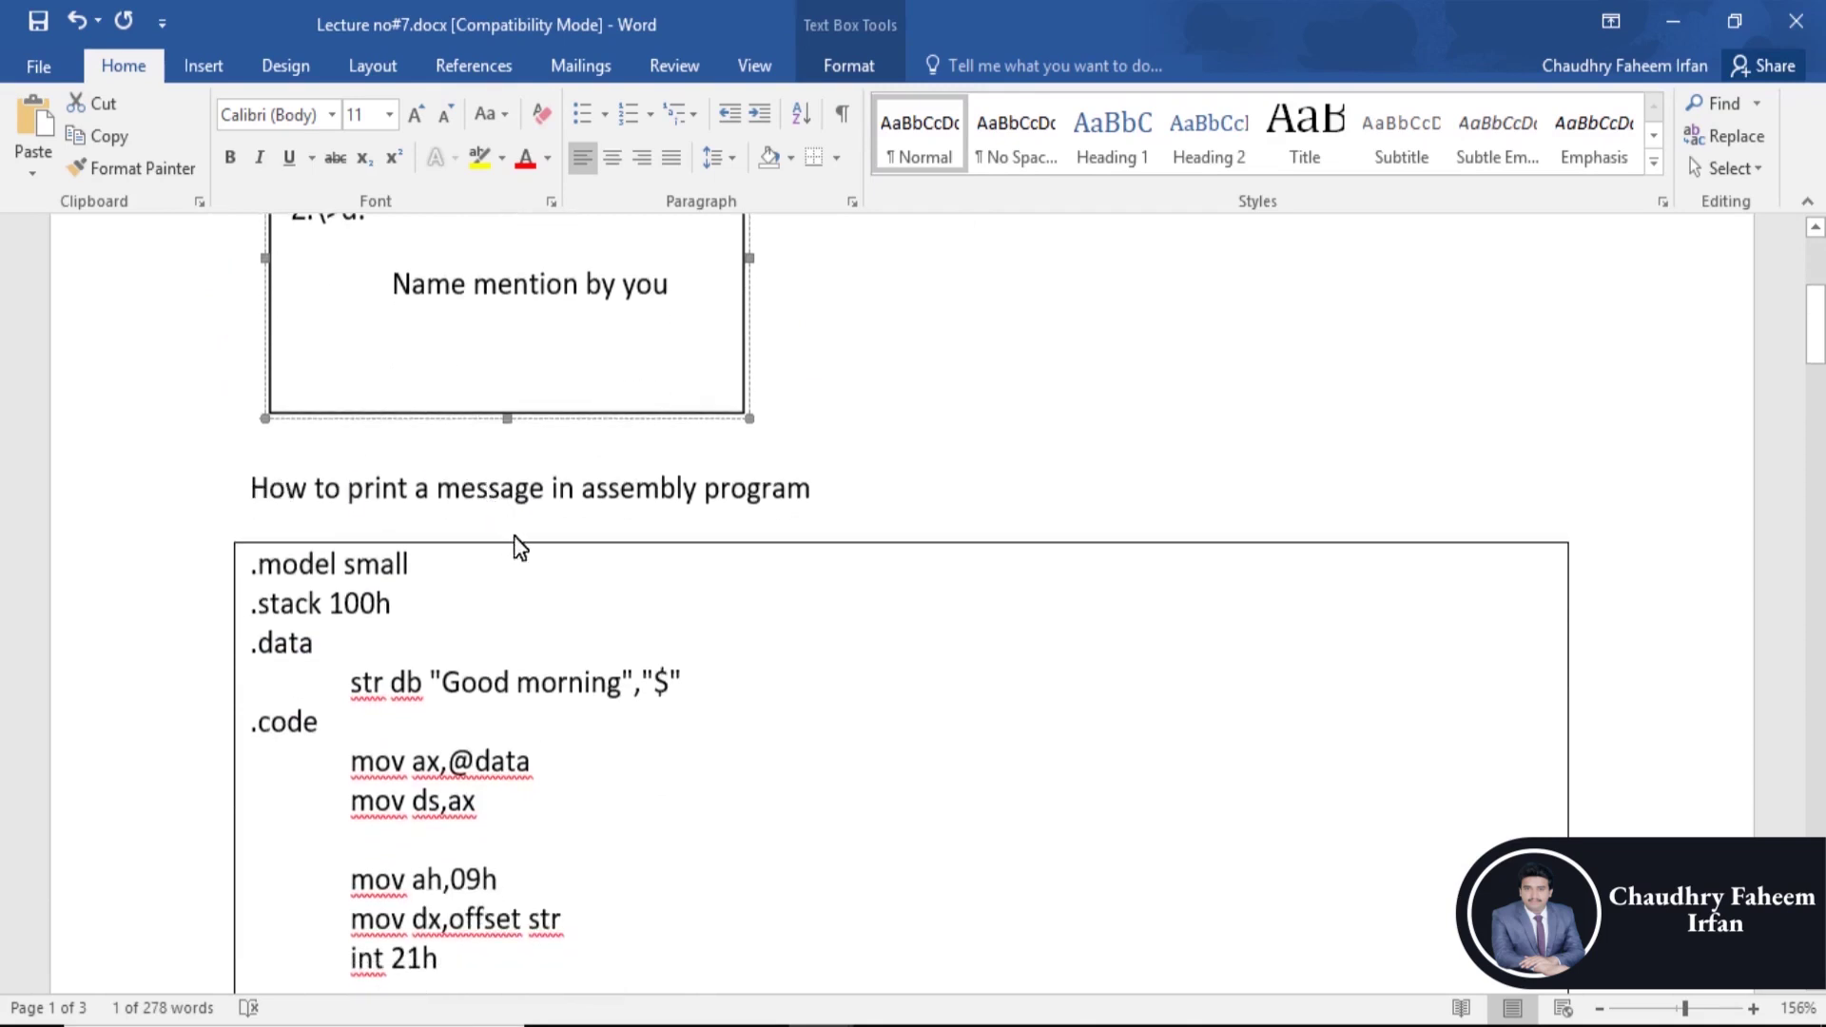
scroll(694, 569, down, 2)
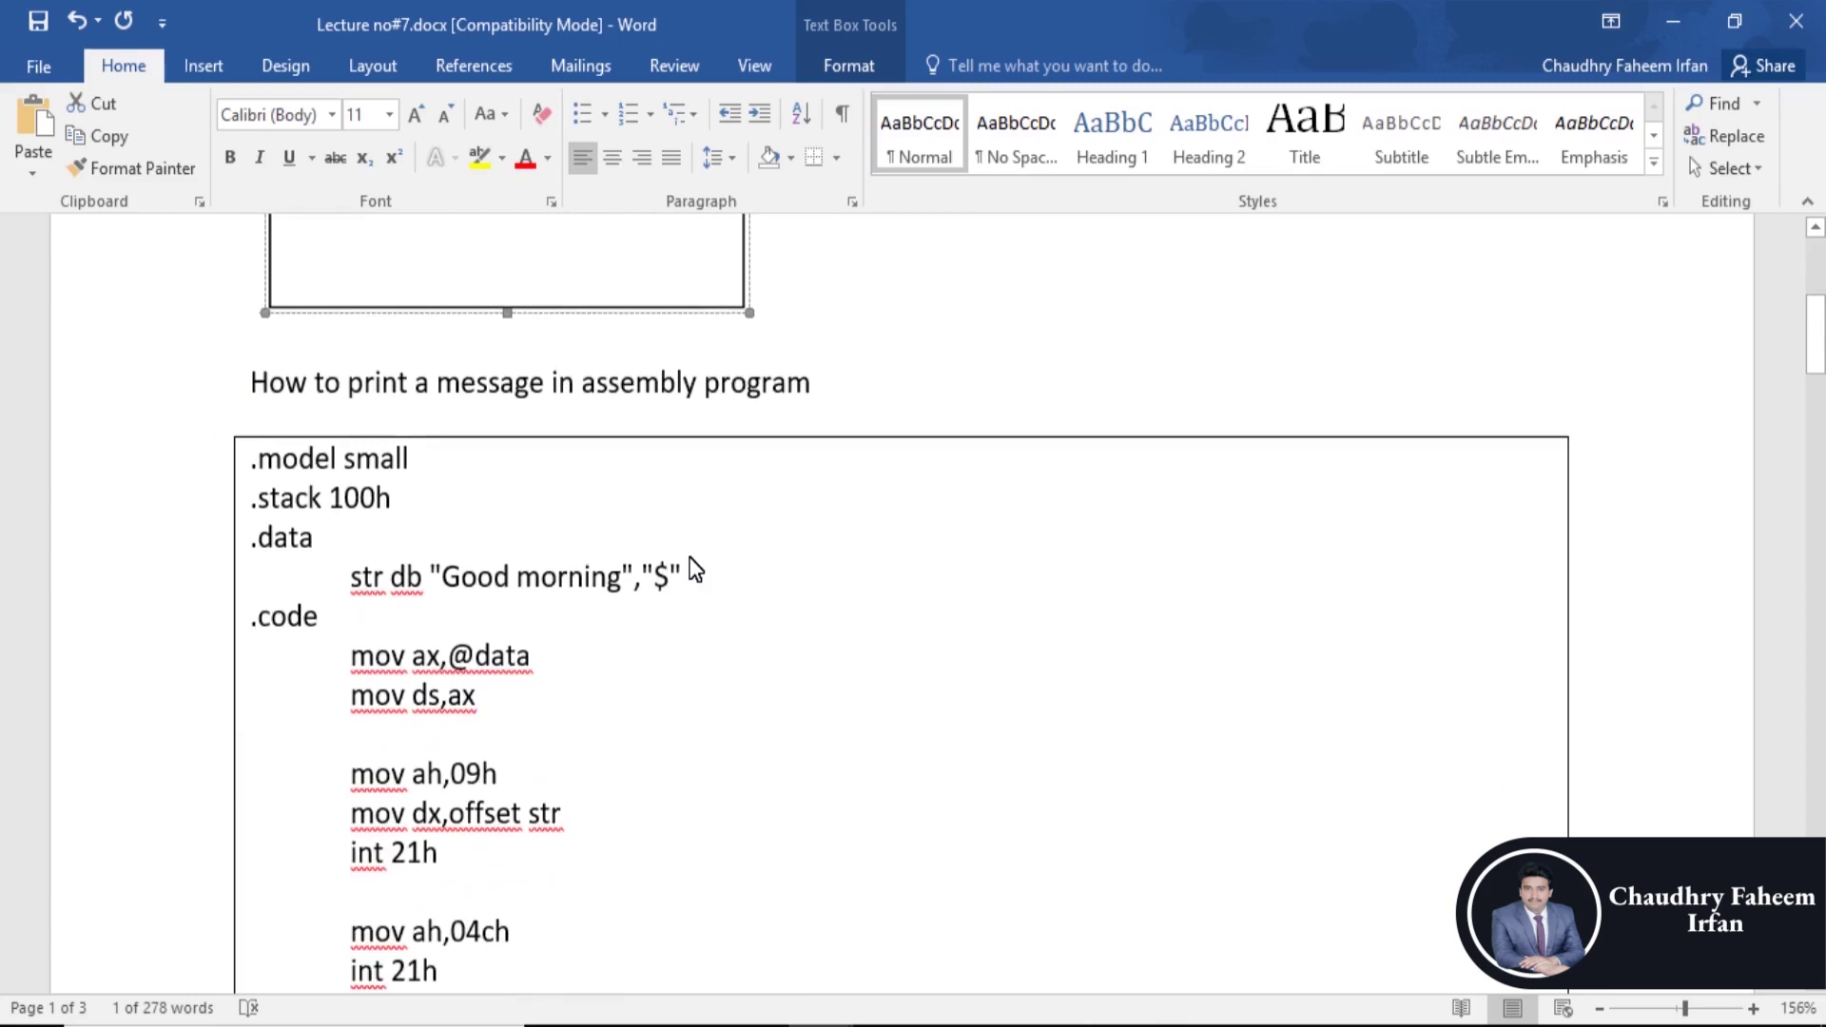
scroll(693, 568, down, 2)
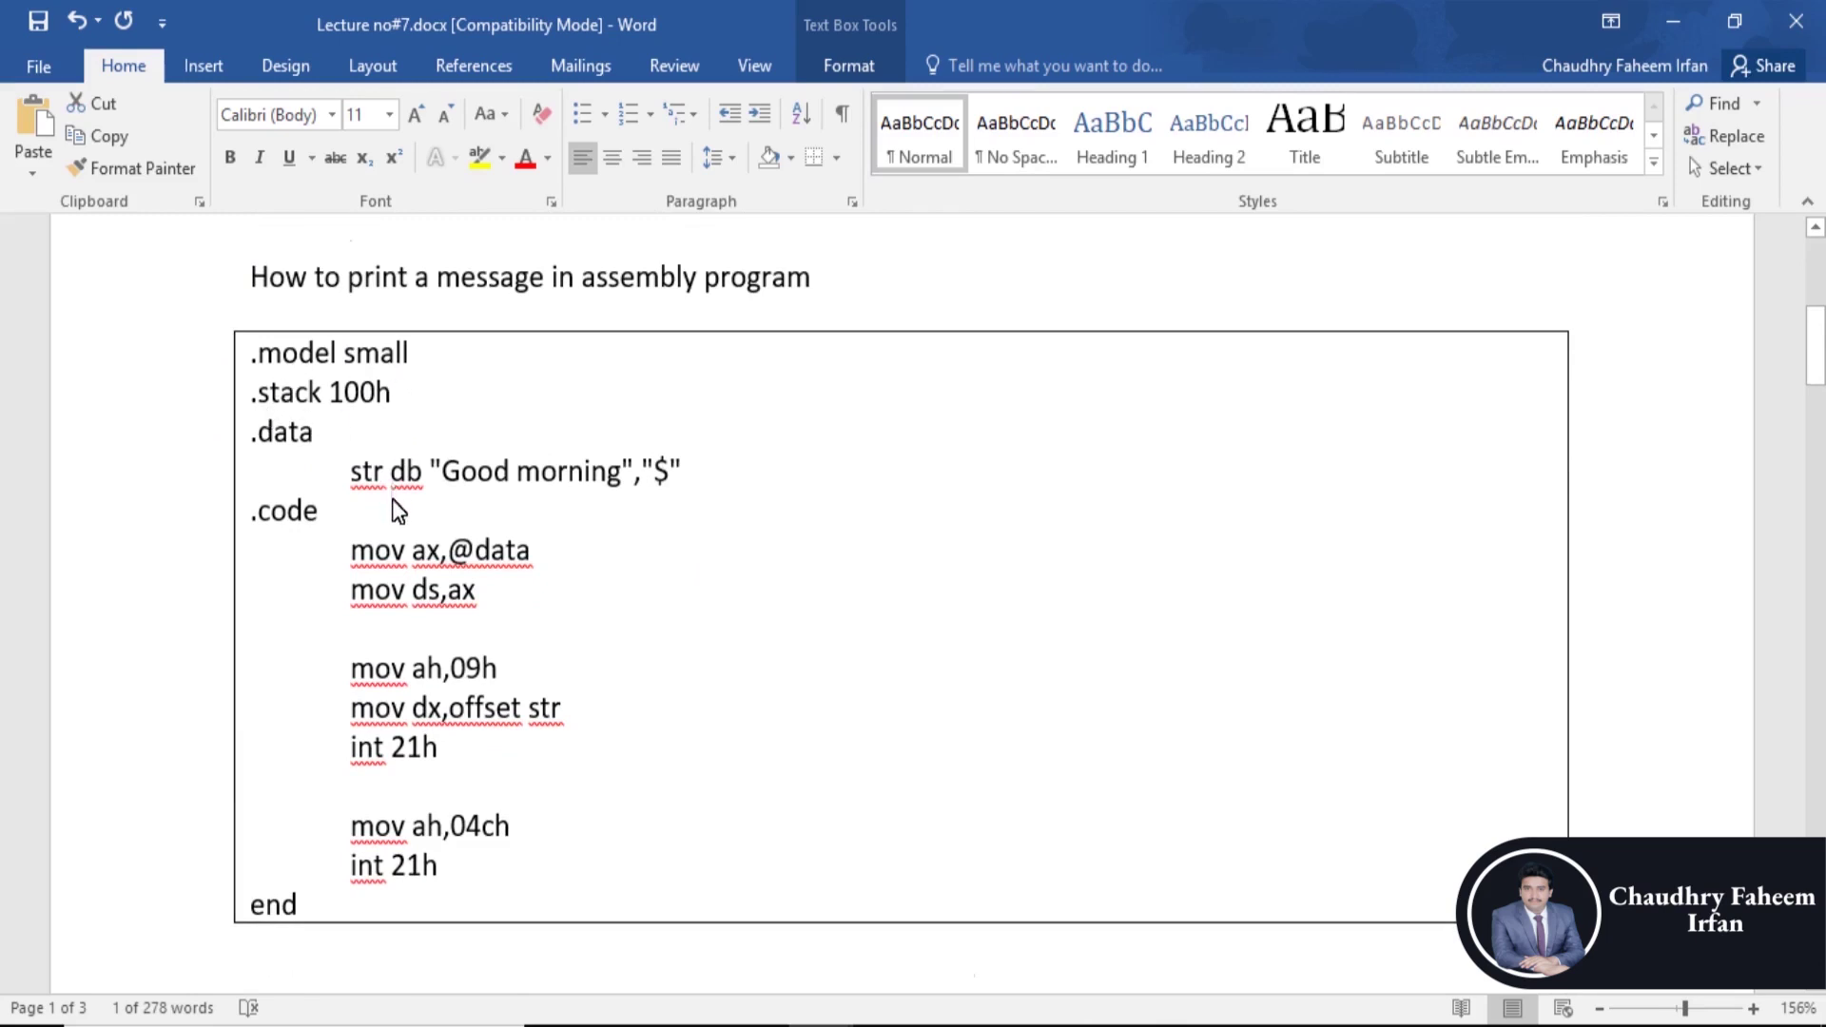
scroll(396, 511, down, 3)
scroll(396, 511, up, 4)
scroll(396, 514, down, 2)
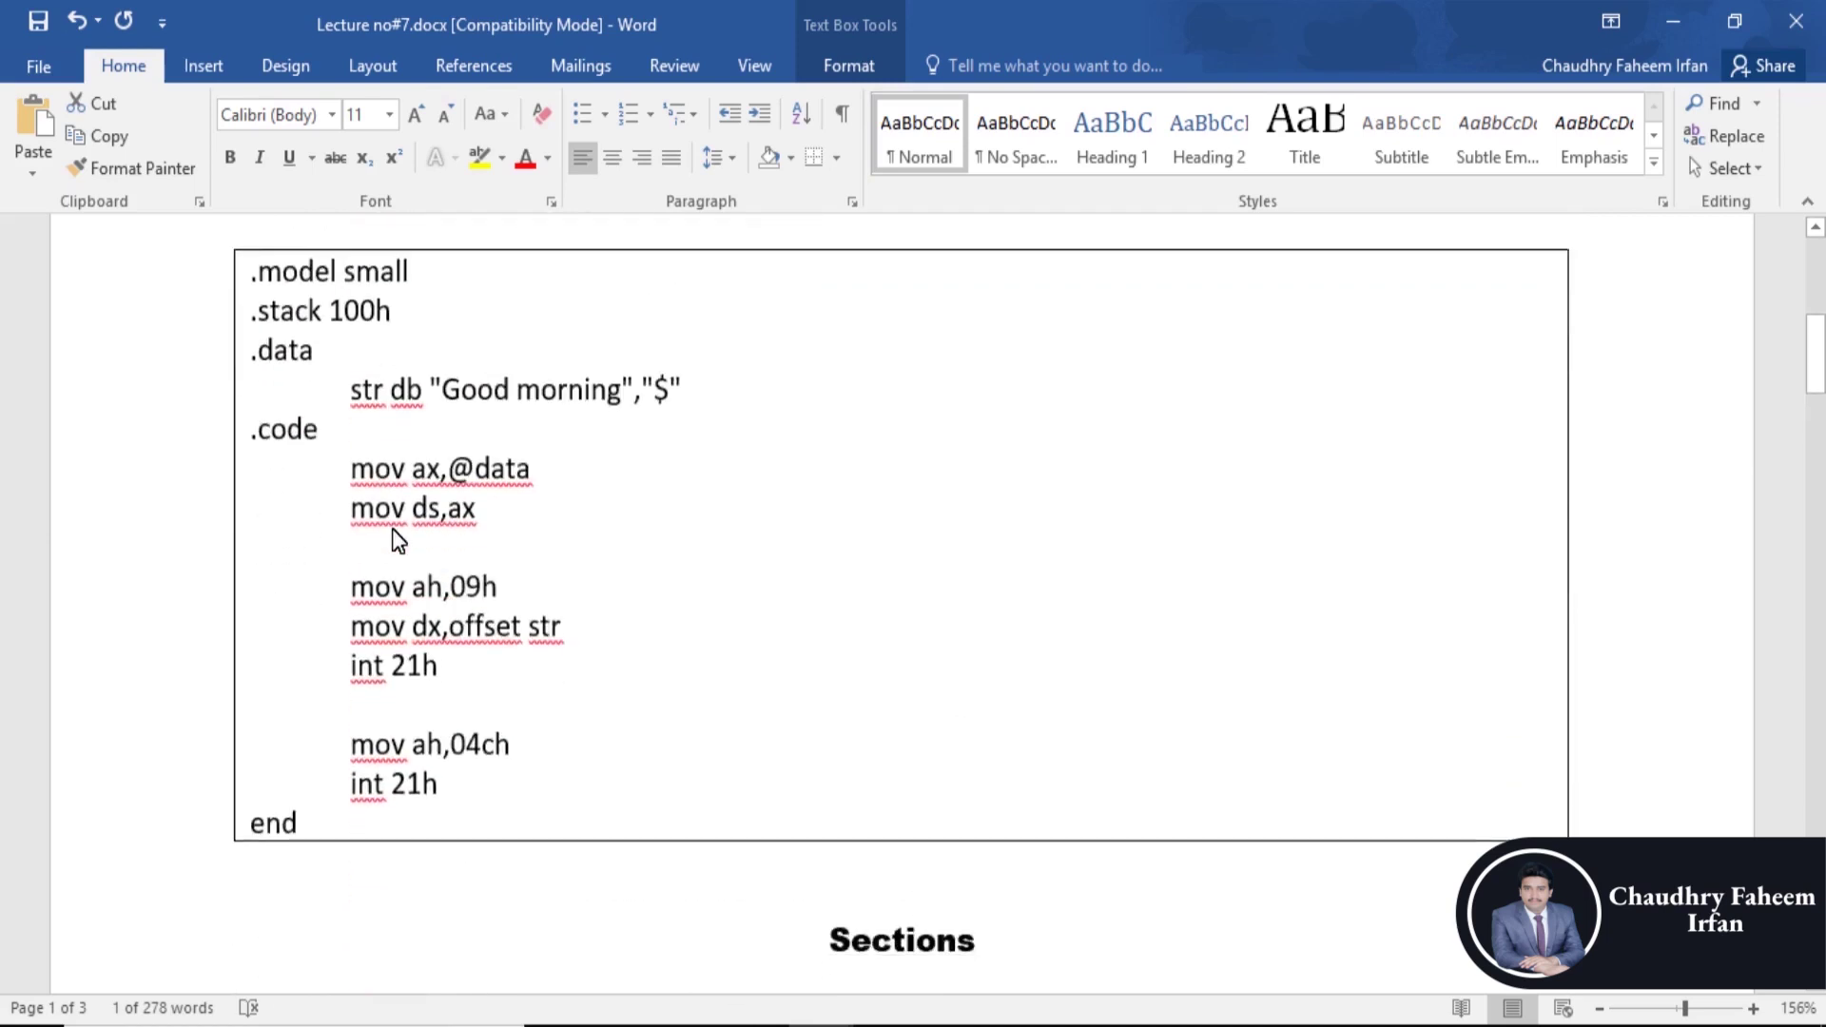
scroll(397, 539, down, 1)
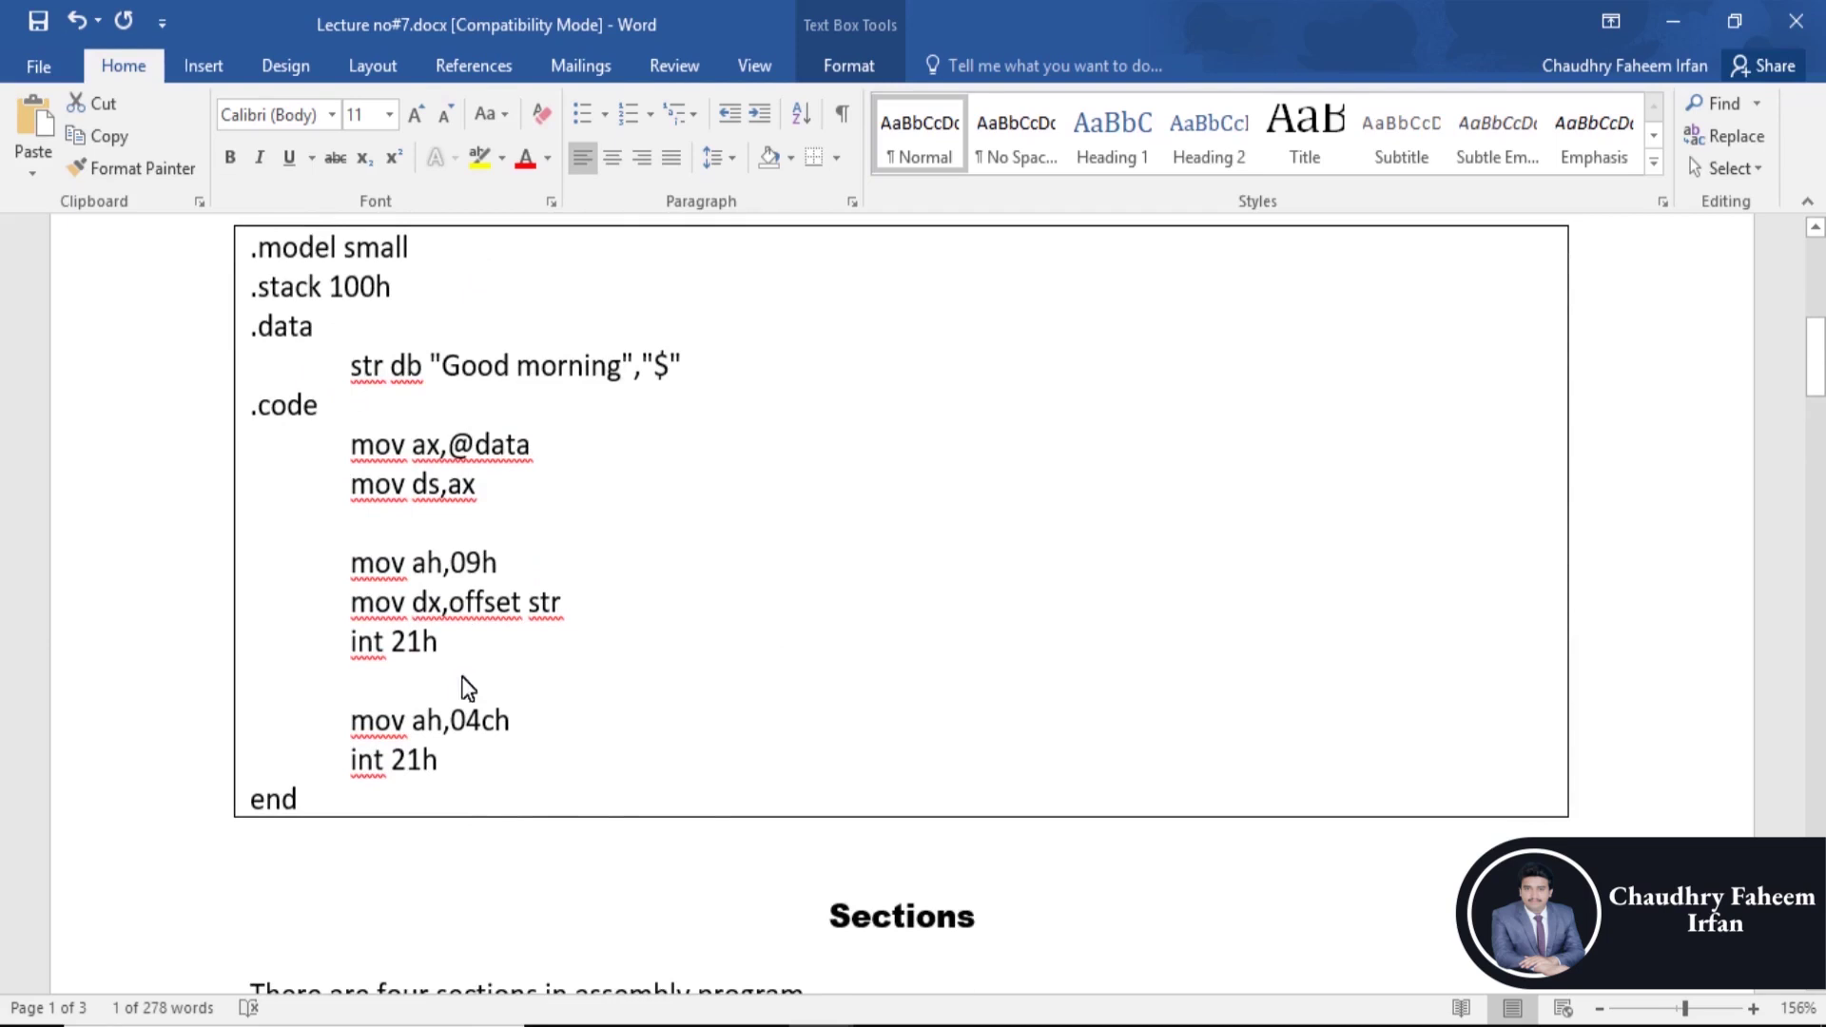
scroll(681, 641, down, 4)
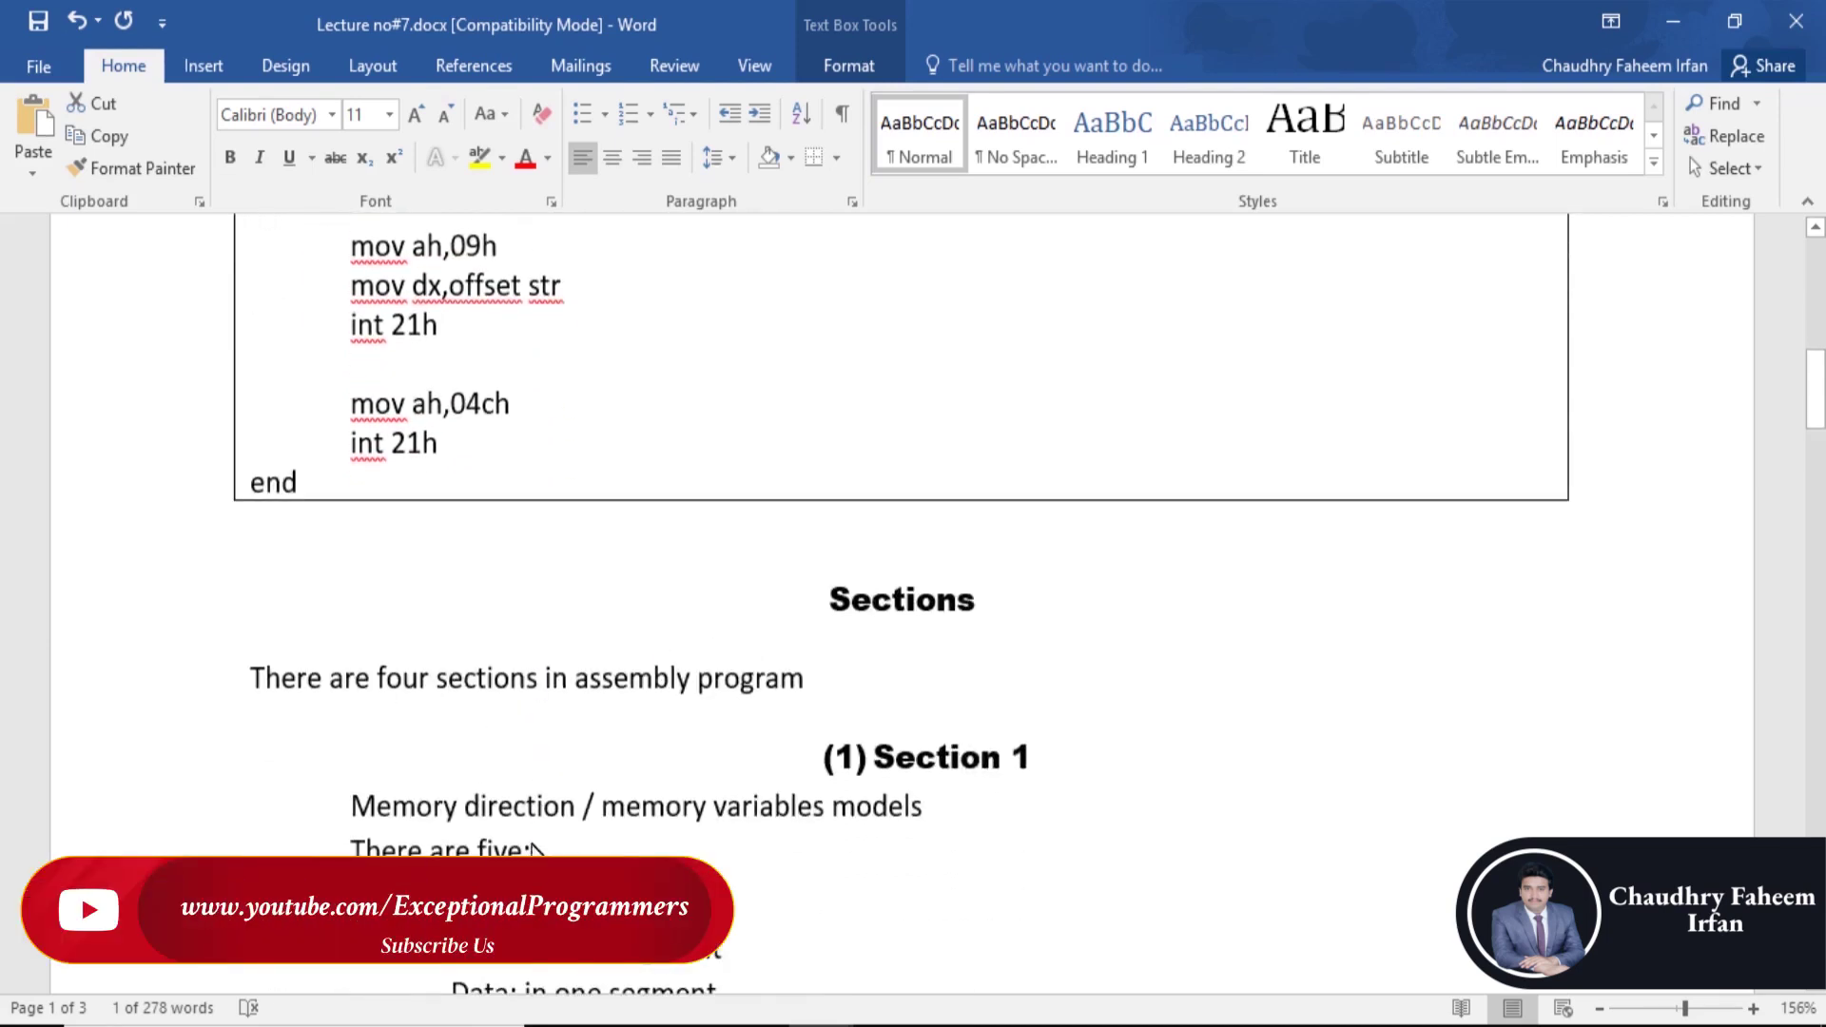
scroll(542, 830, down, 1)
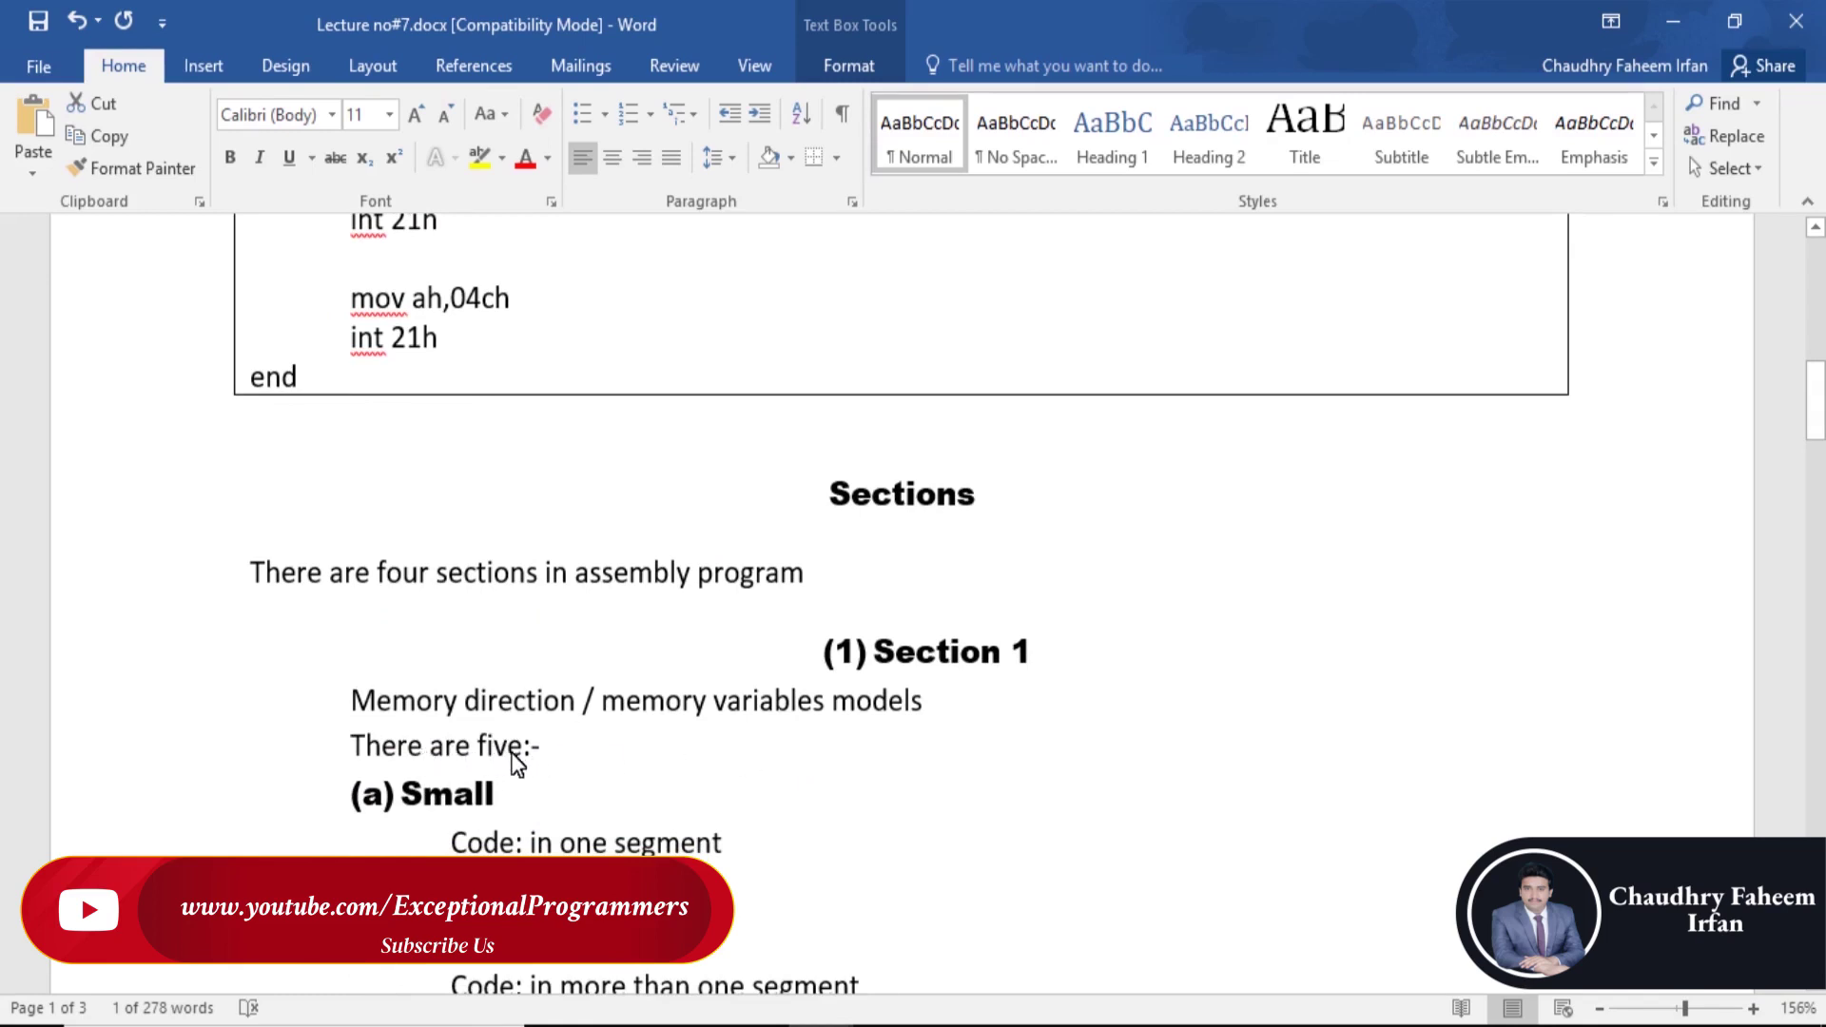
scroll(539, 764, up, 3)
scroll(542, 764, up, 2)
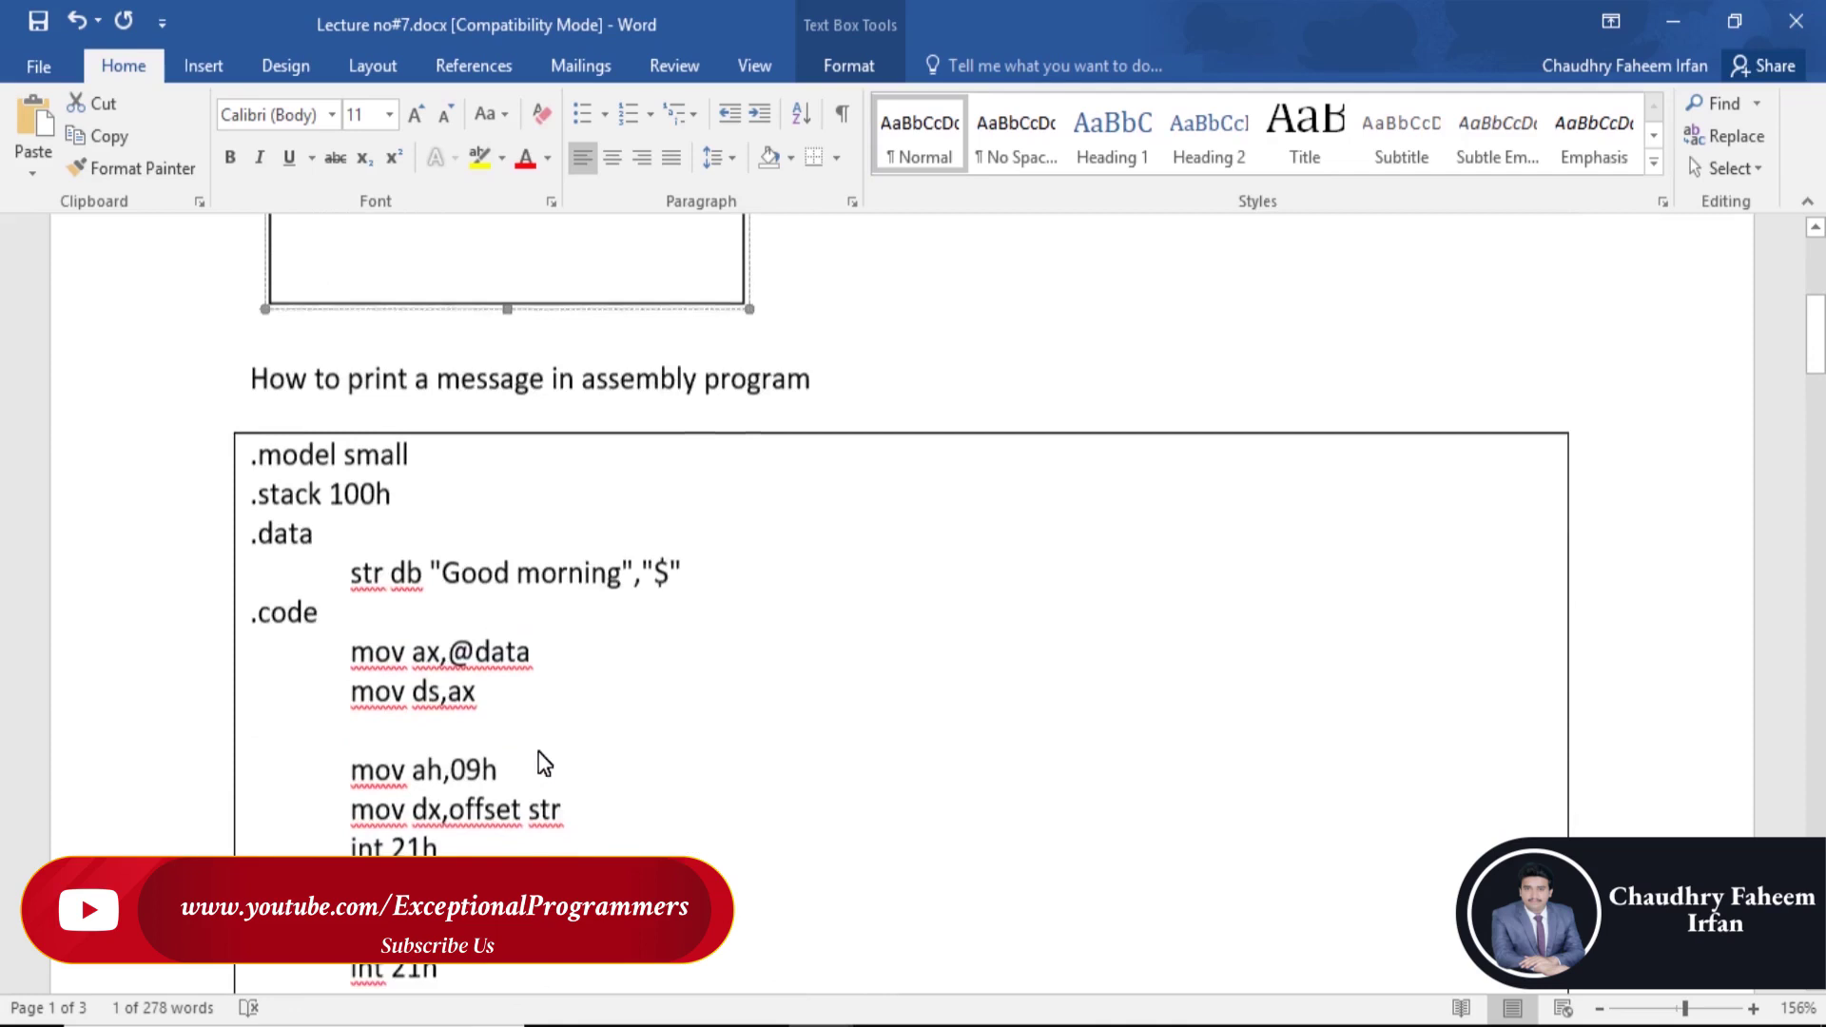
click(340, 467)
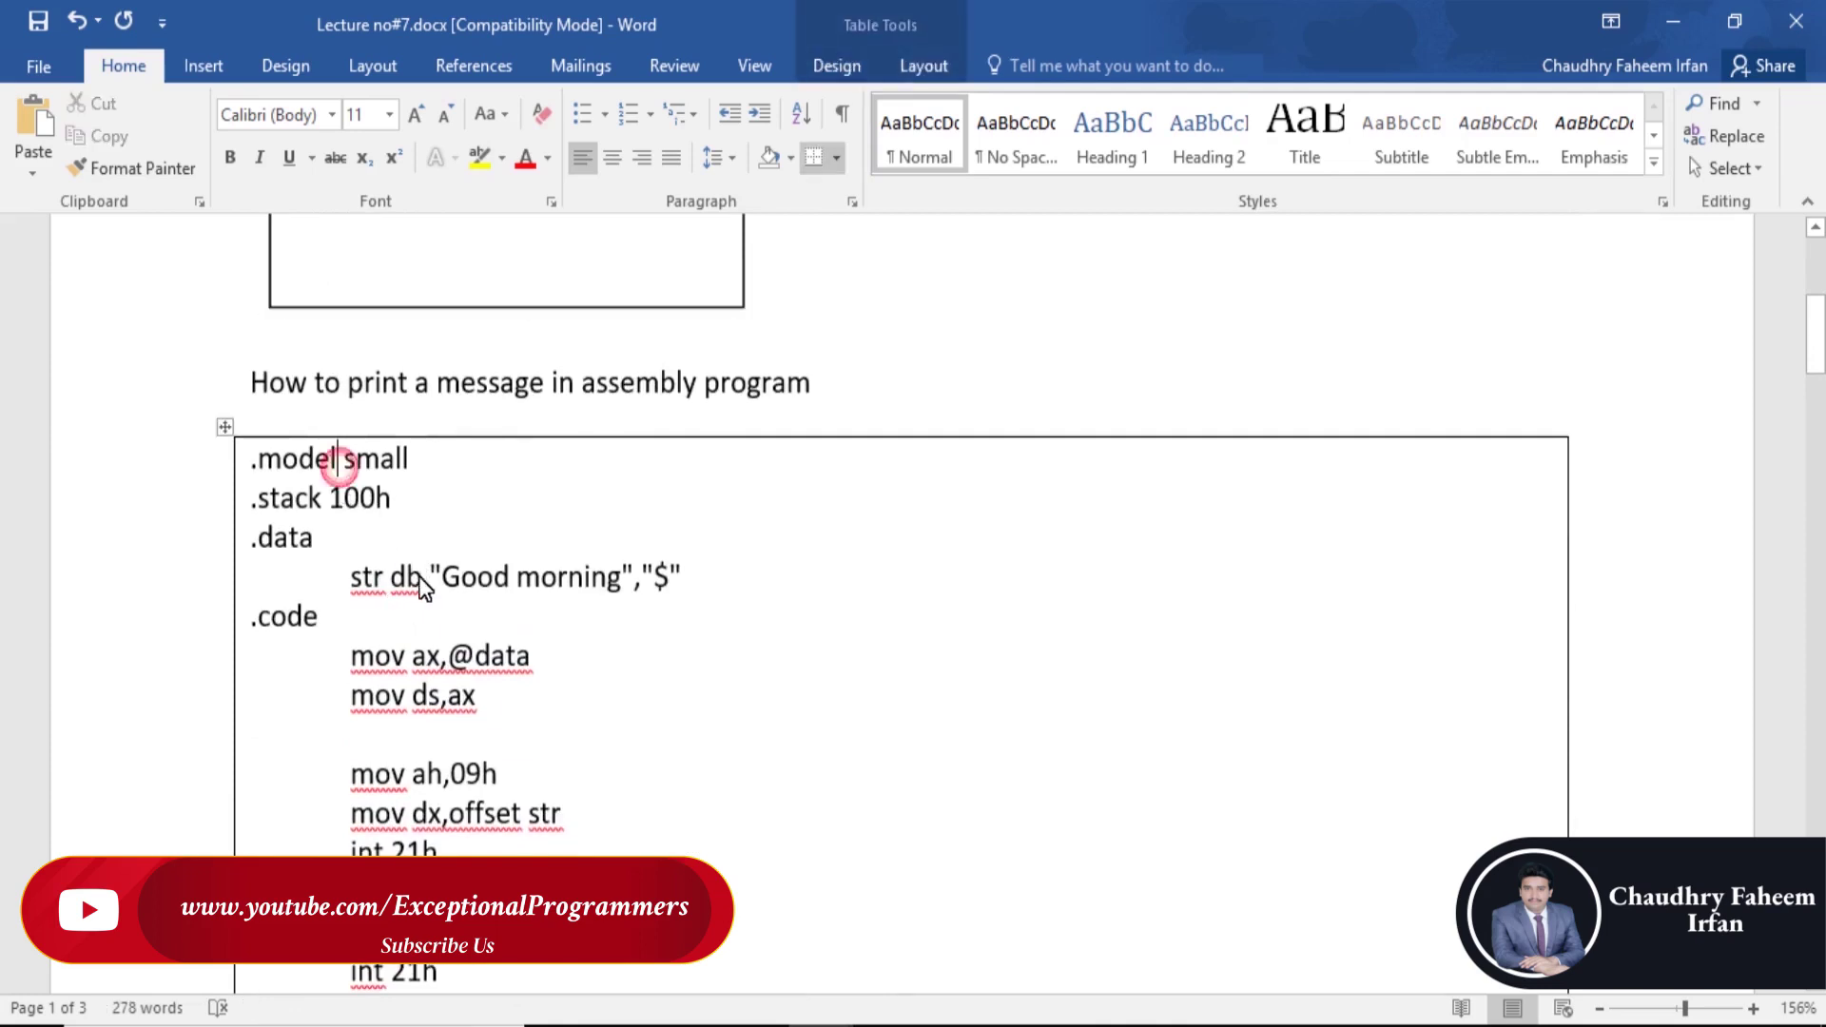
scroll(428, 583, down, 2)
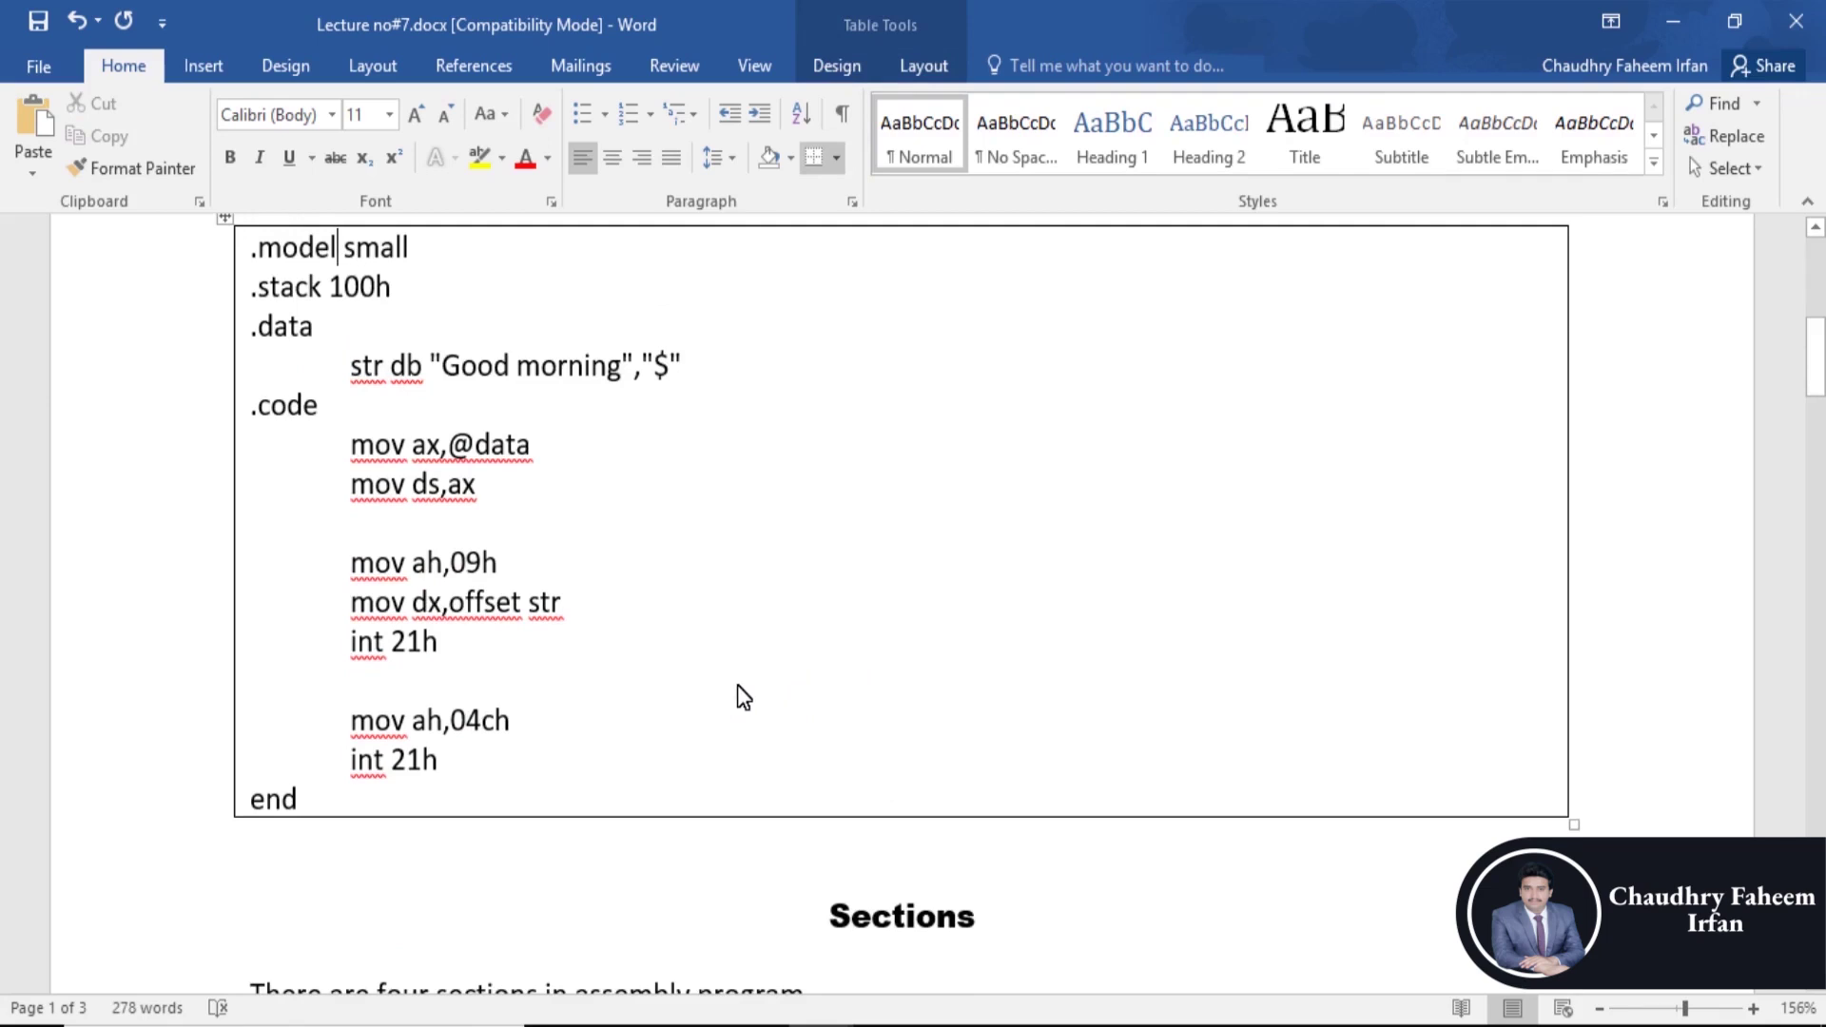
scroll(744, 696, down, 1)
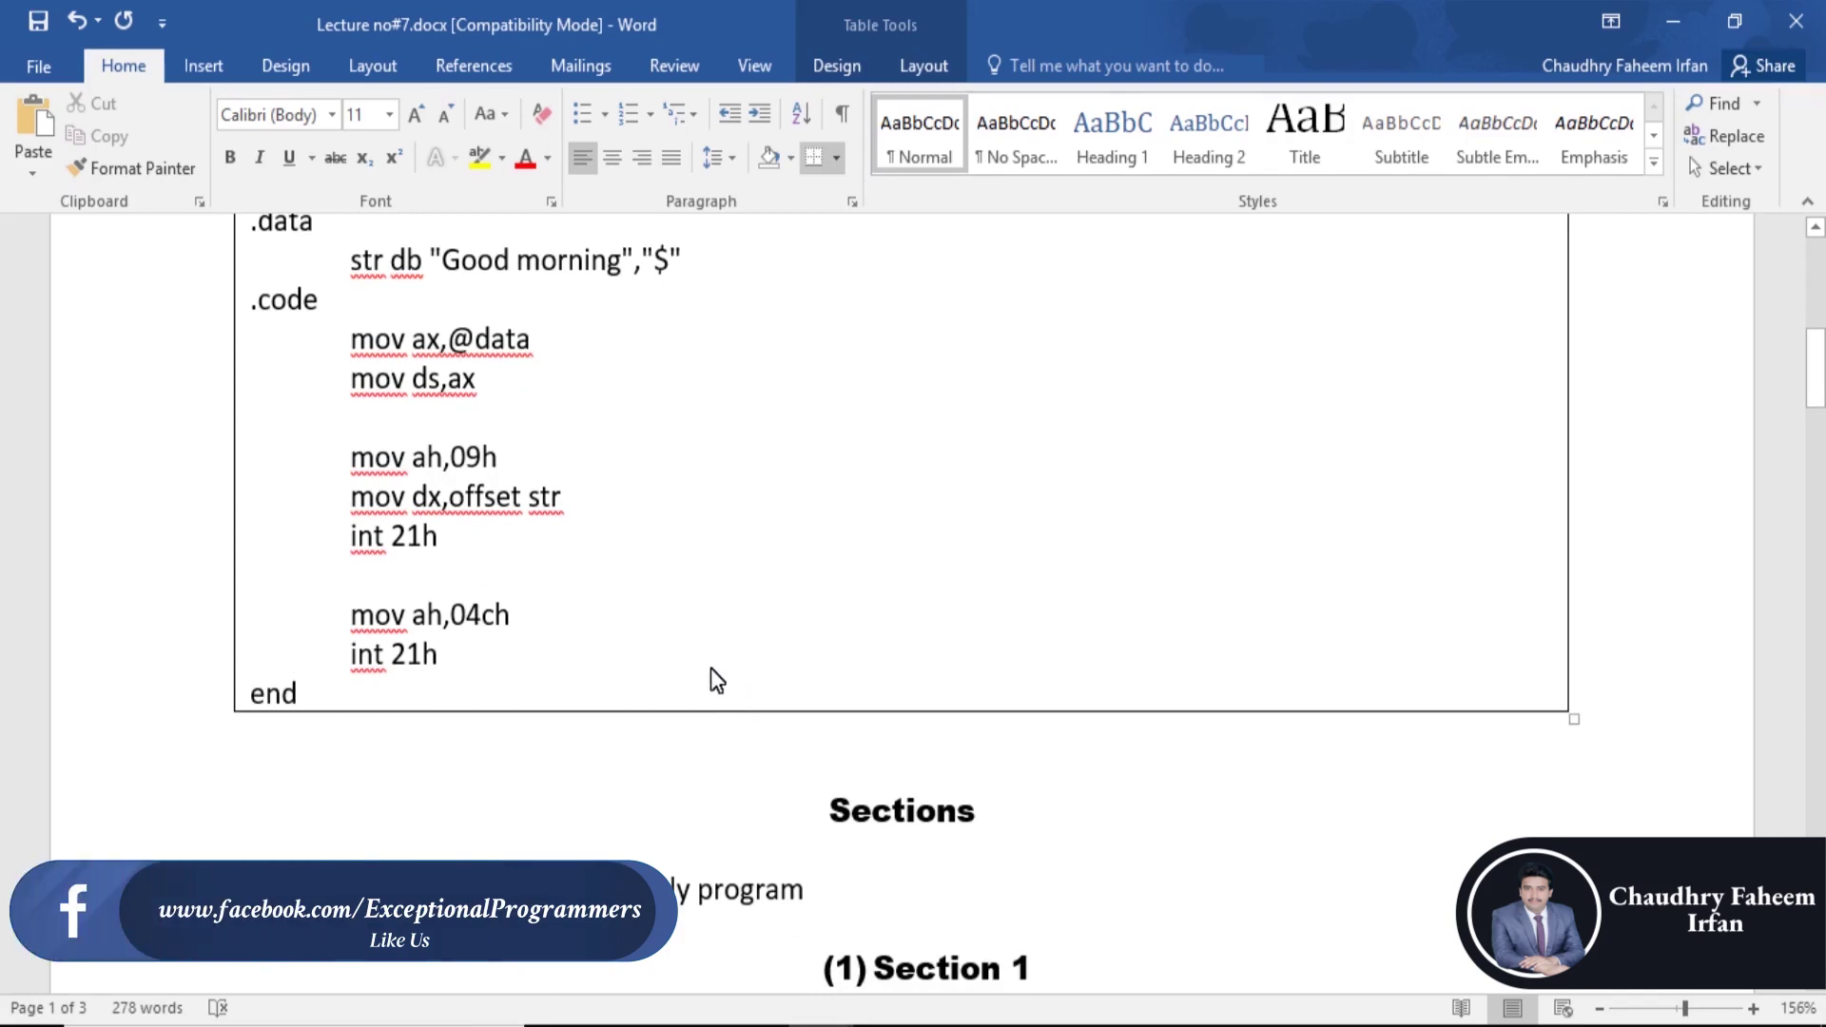
scroll(714, 679, down, 1)
scroll(710, 679, down, 3)
scroll(714, 681, down, 1)
scroll(714, 681, down, 2)
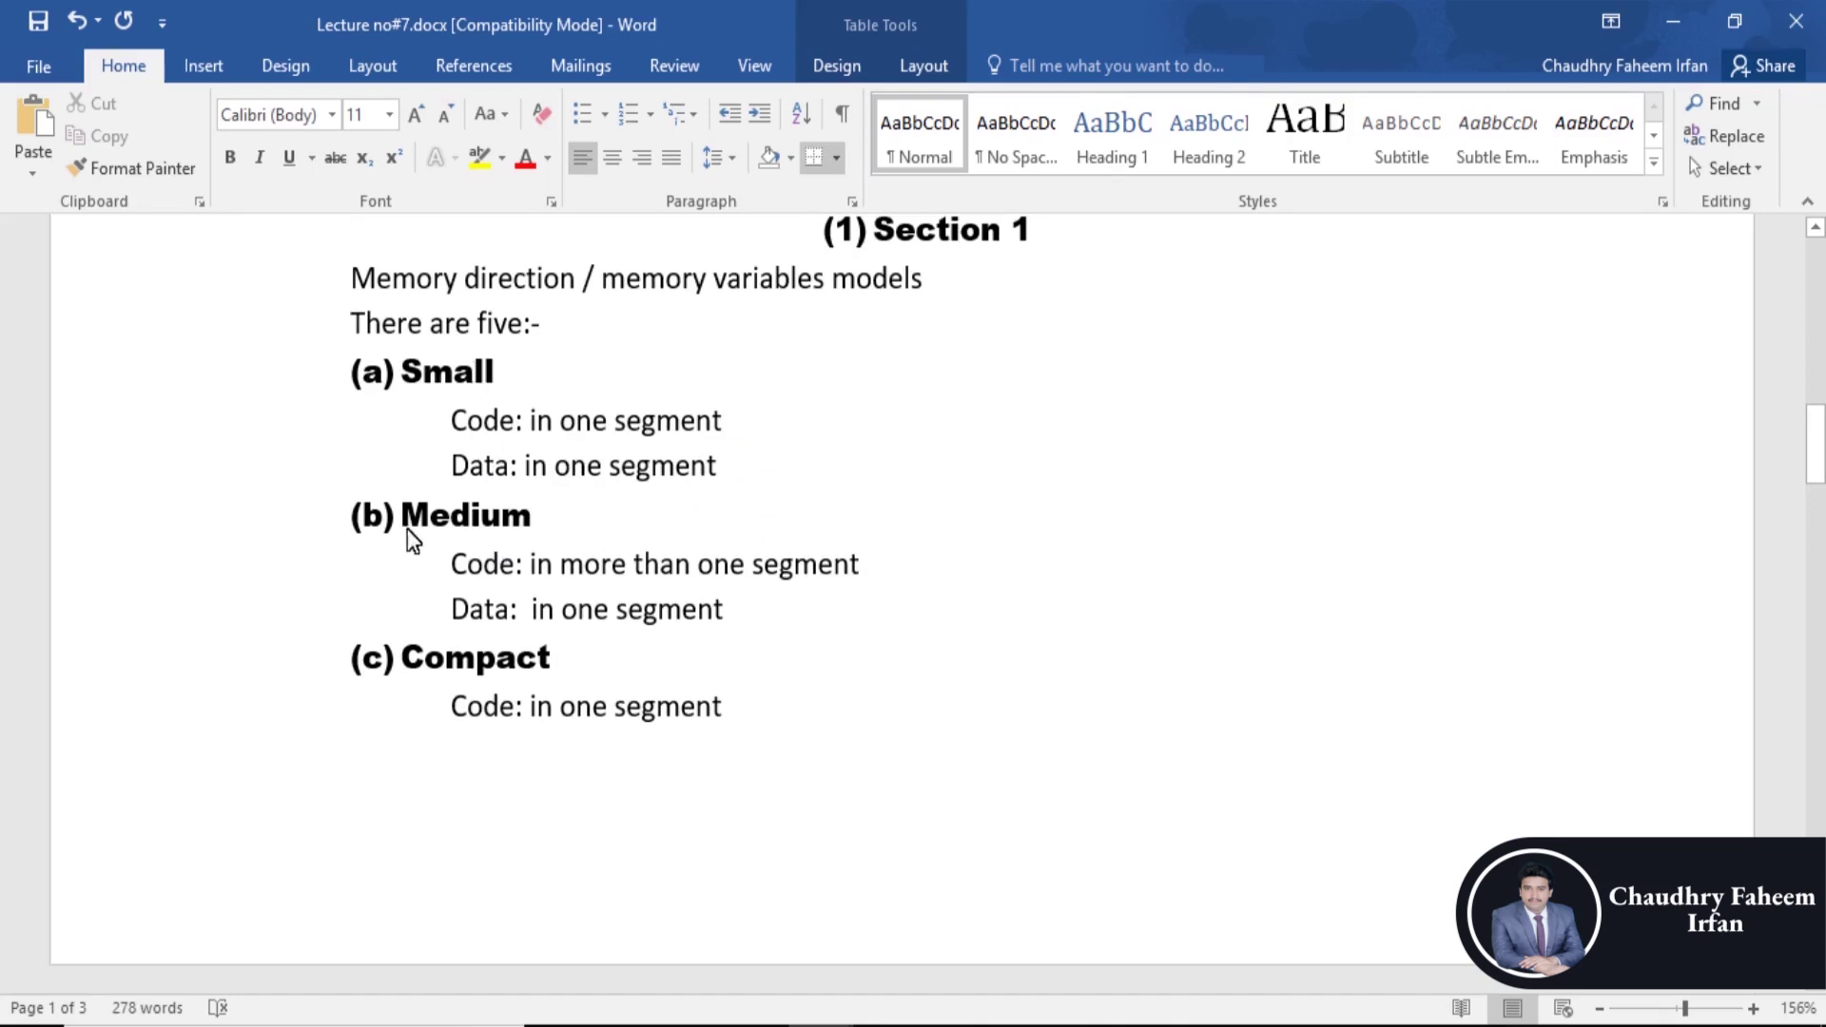
click(517, 609)
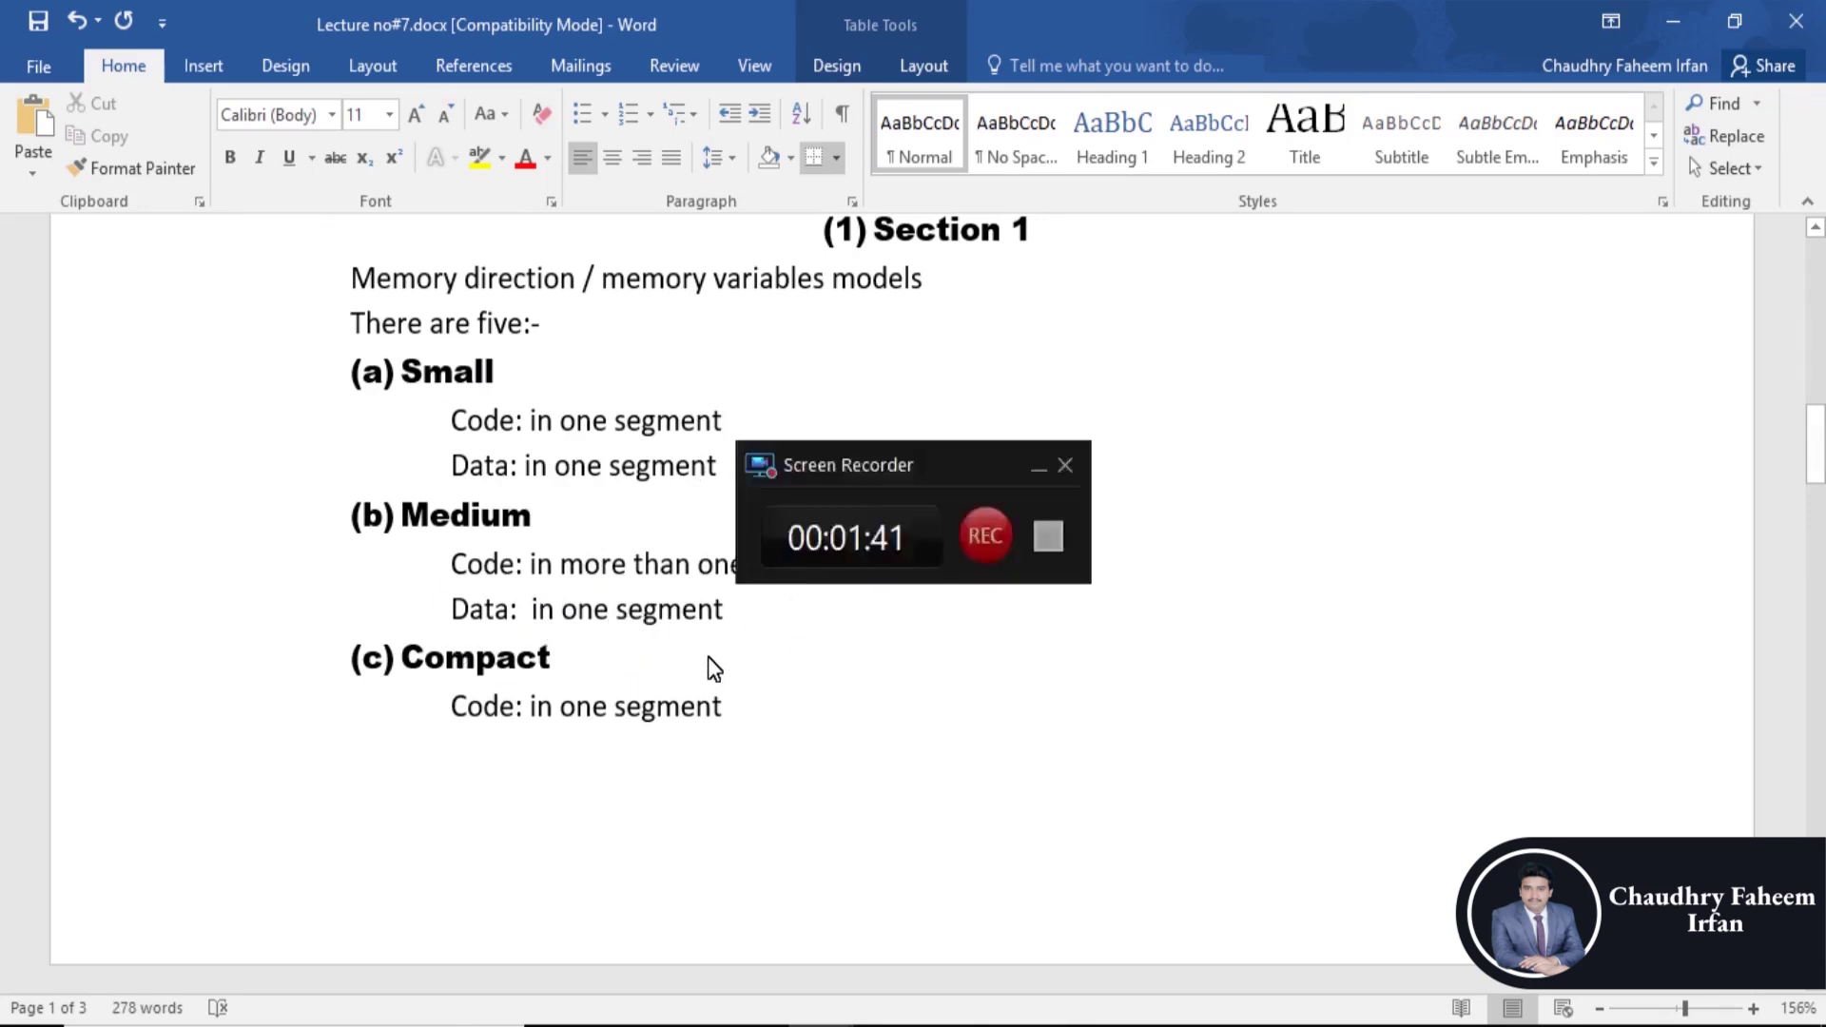
- Append '<=64' to the Small model's 'Code: in one segment' line
click(727, 422)
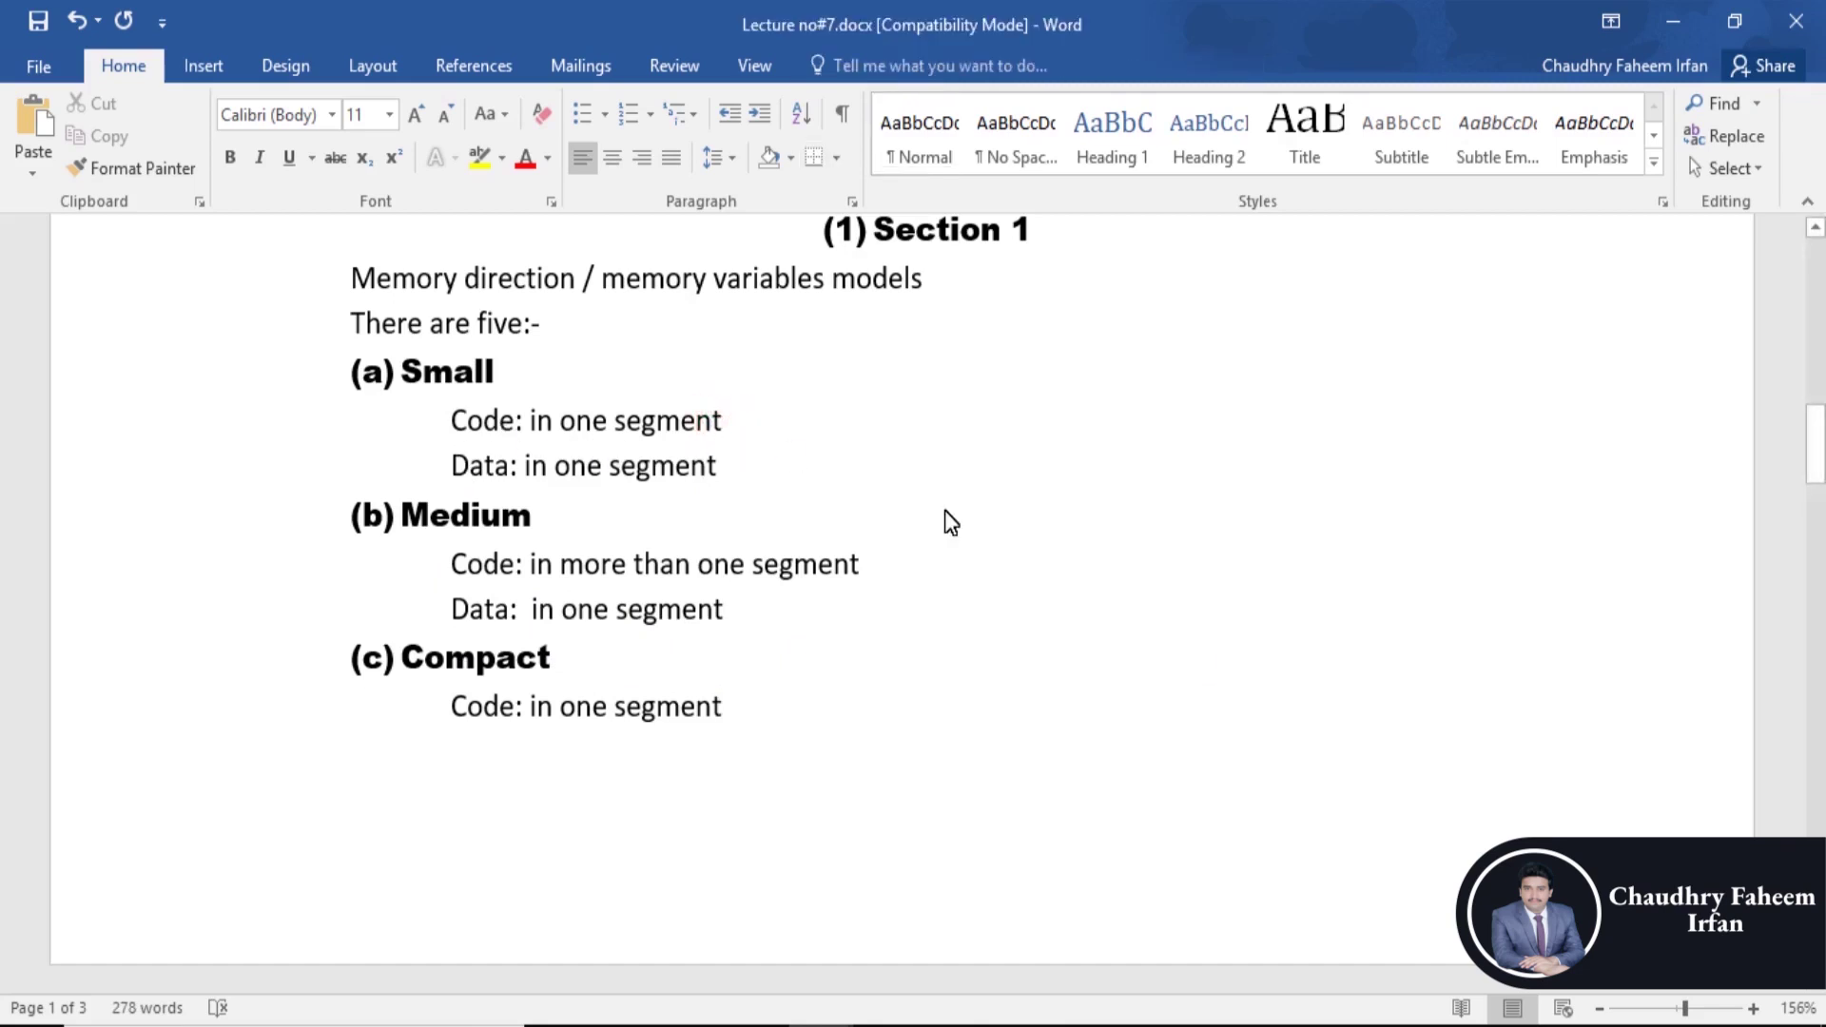
text(<=)
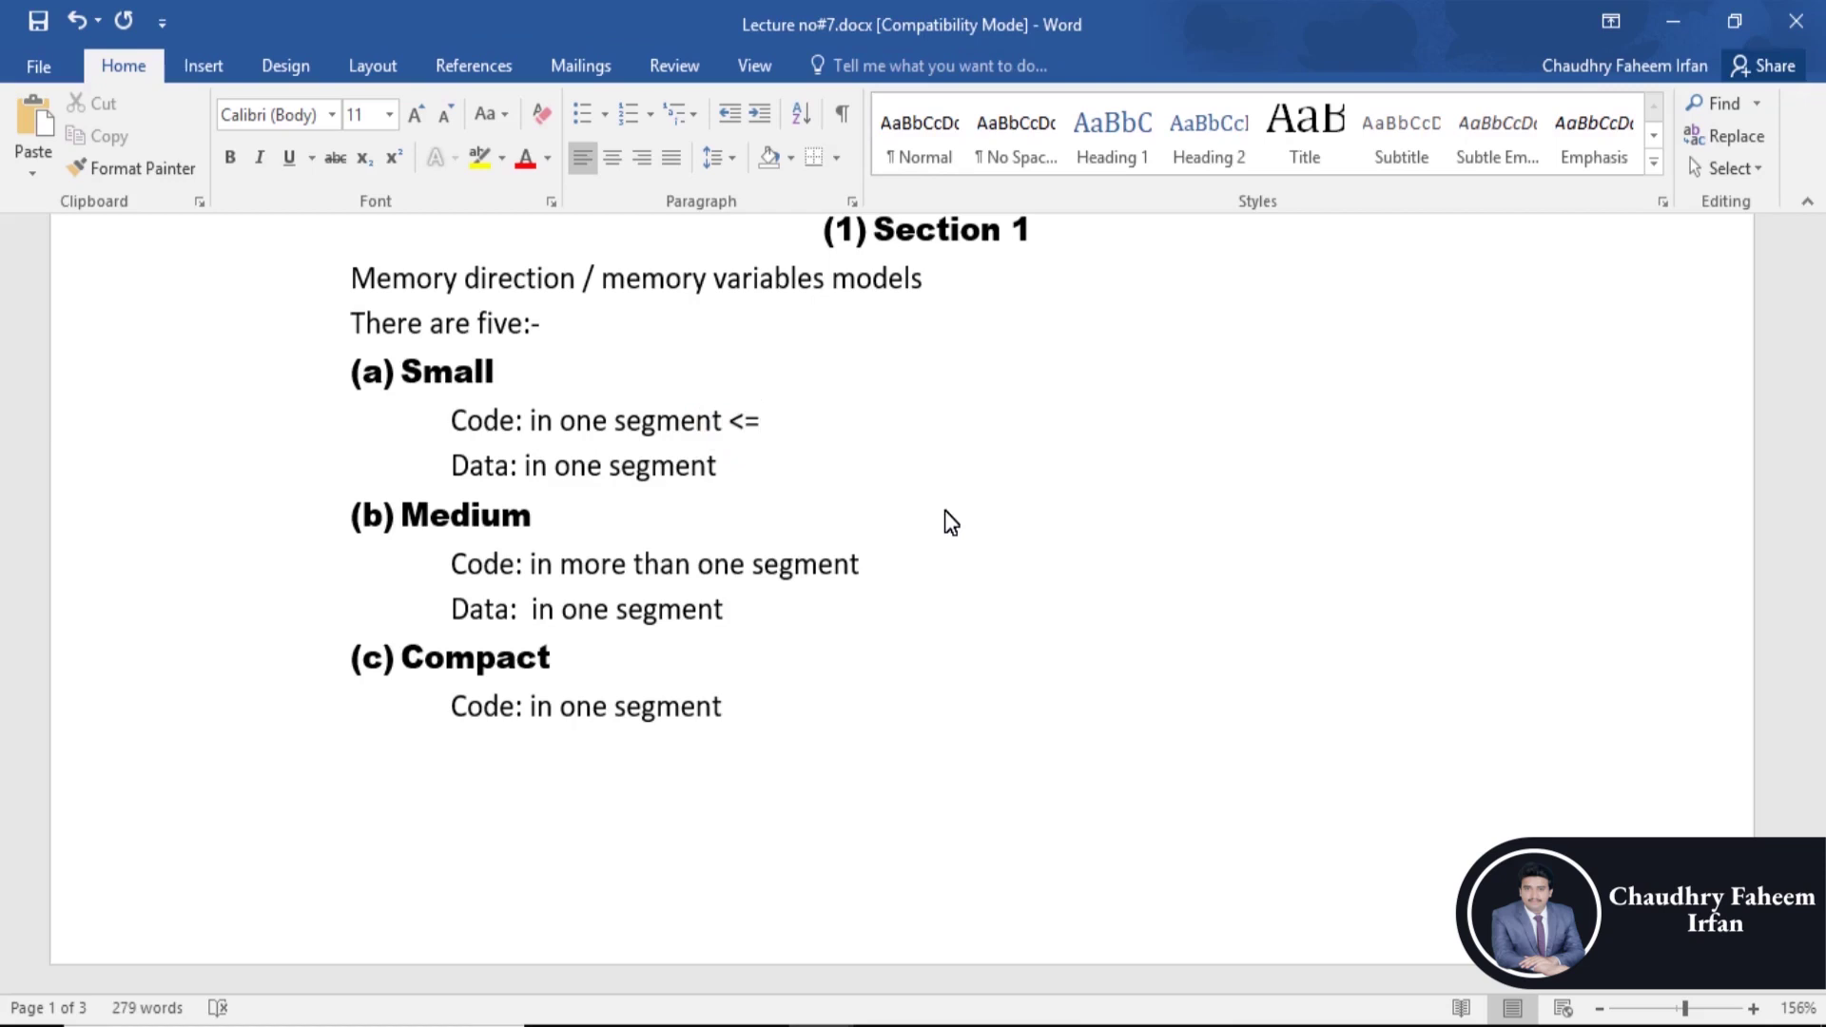
text(64)
scroll(457, 634, down, 1)
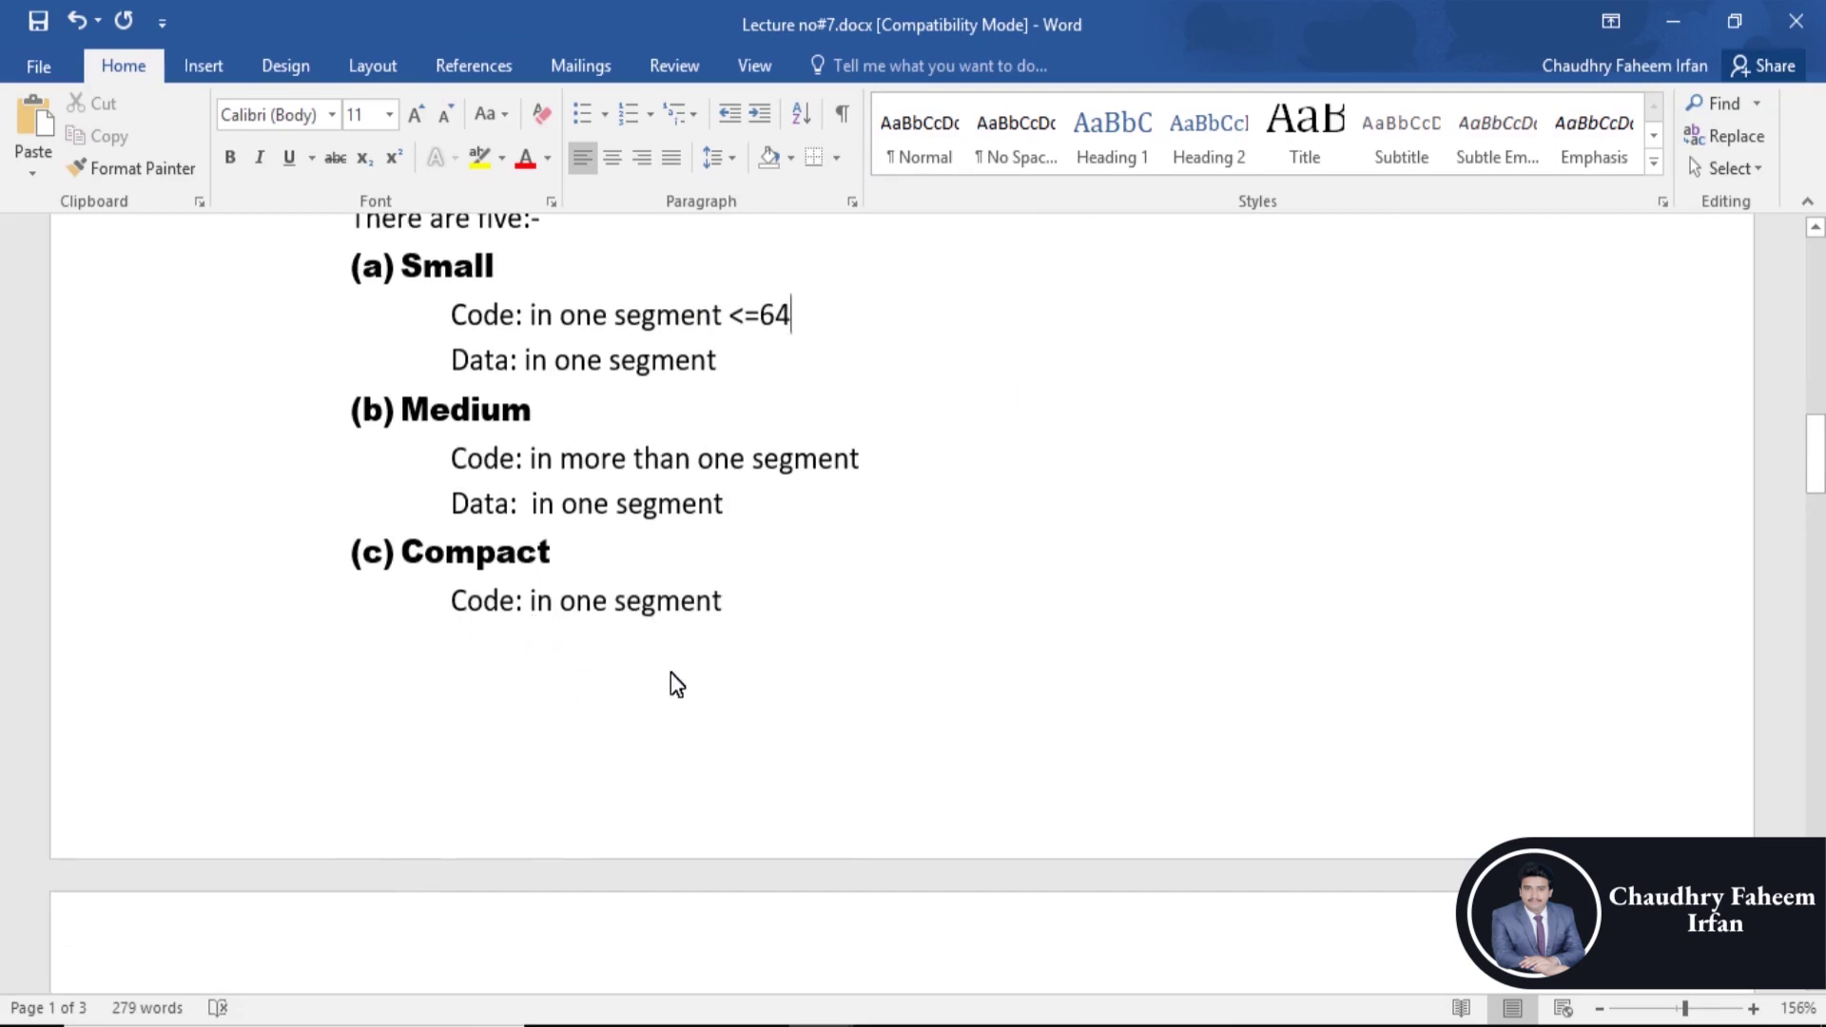
scroll(671, 681, down, 3)
scroll(672, 680, down, 2)
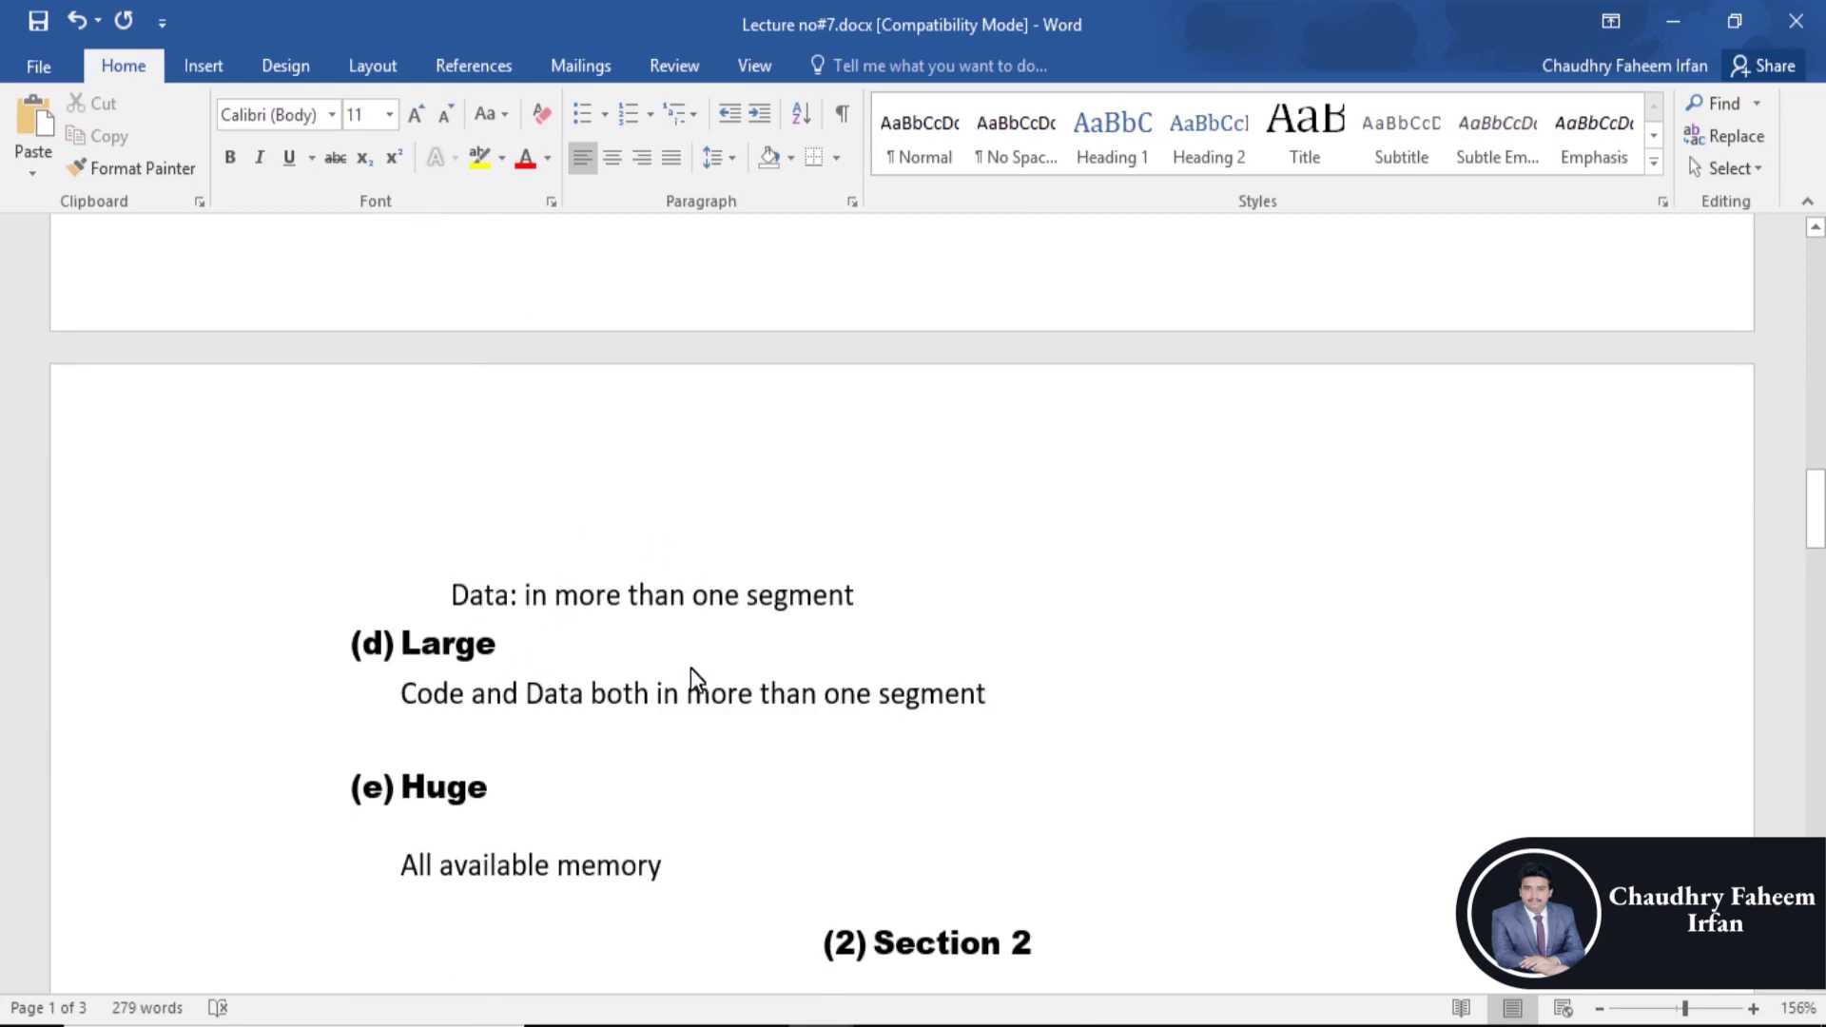
scroll(522, 686, up, 4)
scroll(523, 685, up, 2)
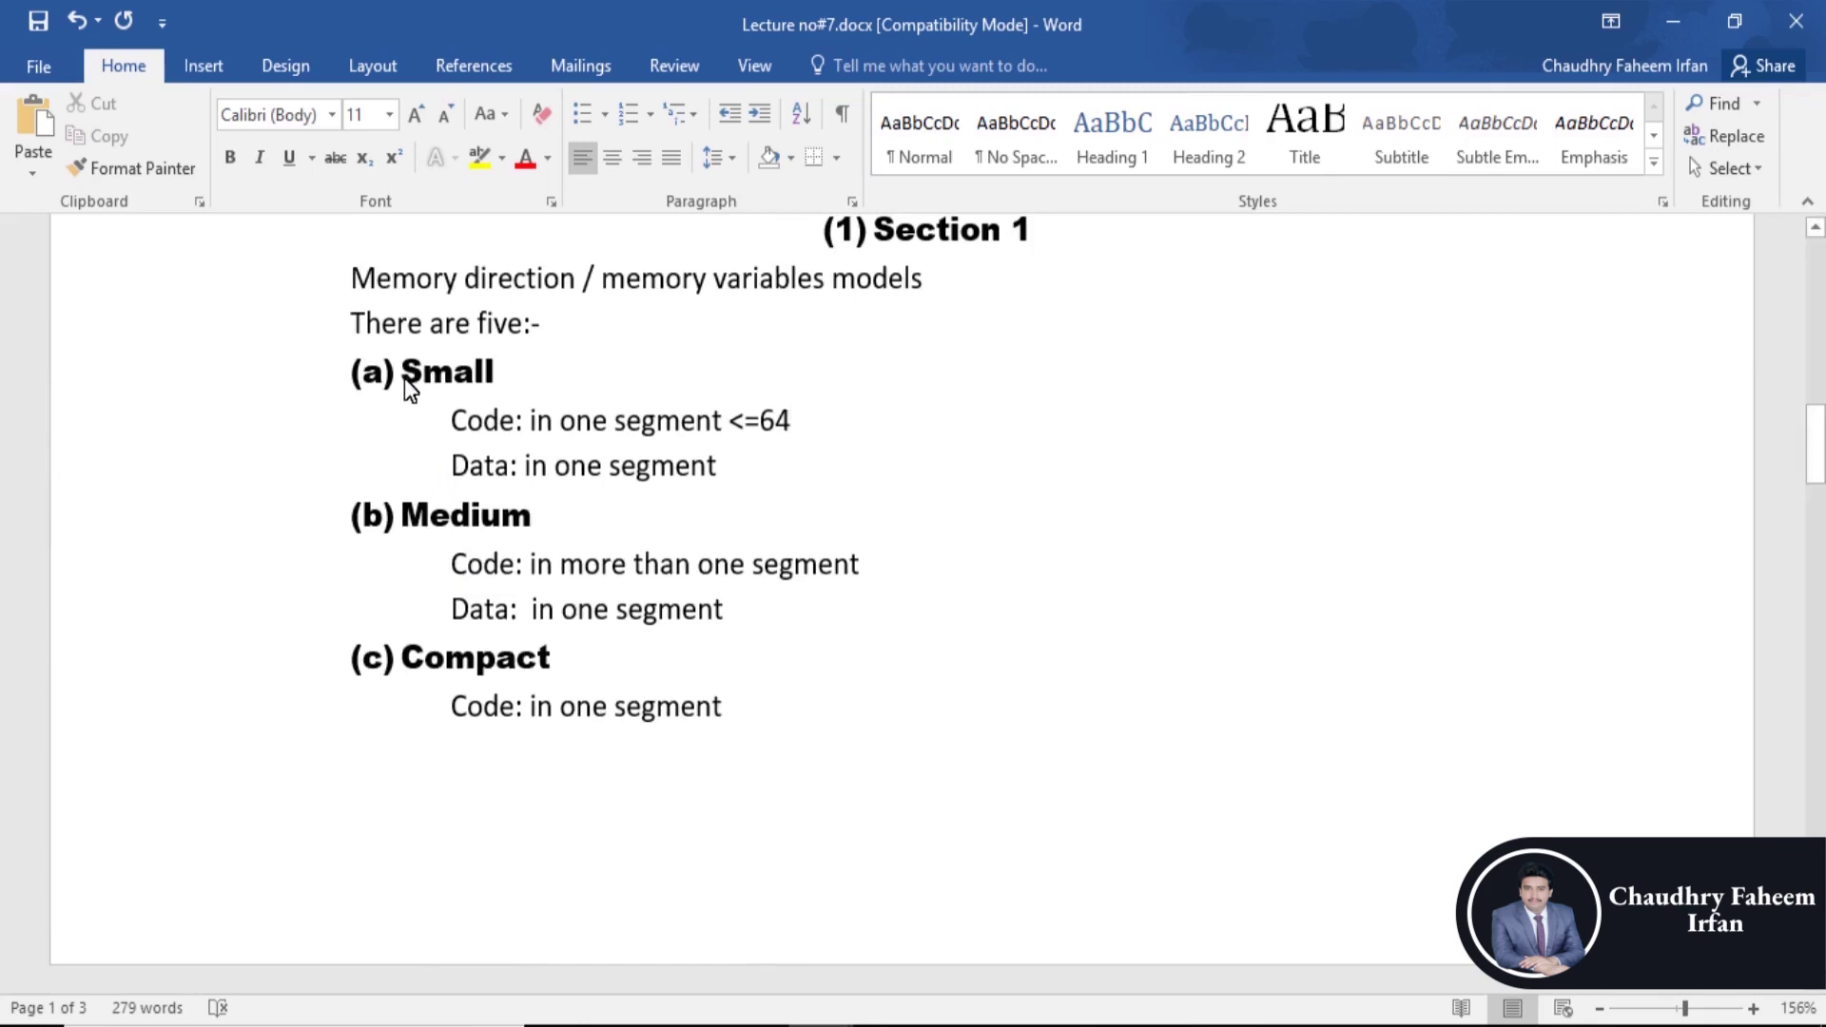
drag(404, 377, 506, 376)
click(514, 465)
scroll(551, 520, up, 2)
scroll(616, 583, up, 3)
scroll(615, 582, up, 3)
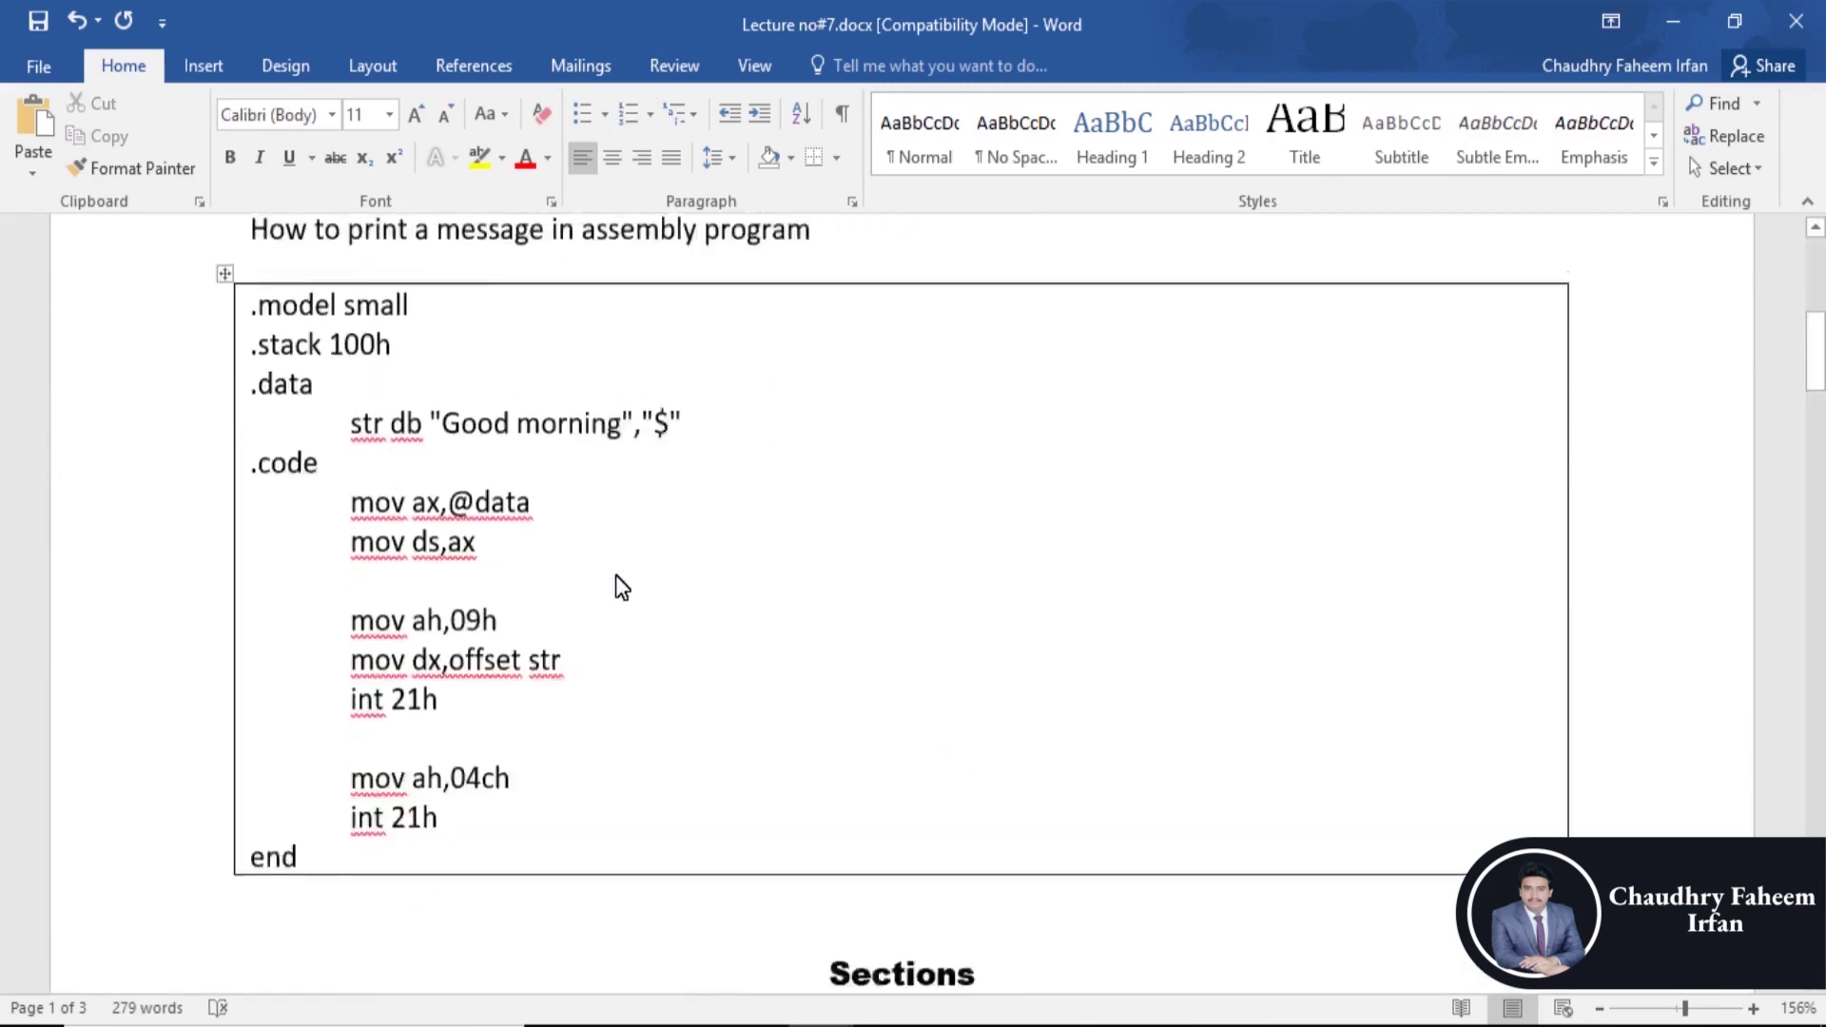
scroll(429, 530, up, 1)
scroll(364, 467, down, 3)
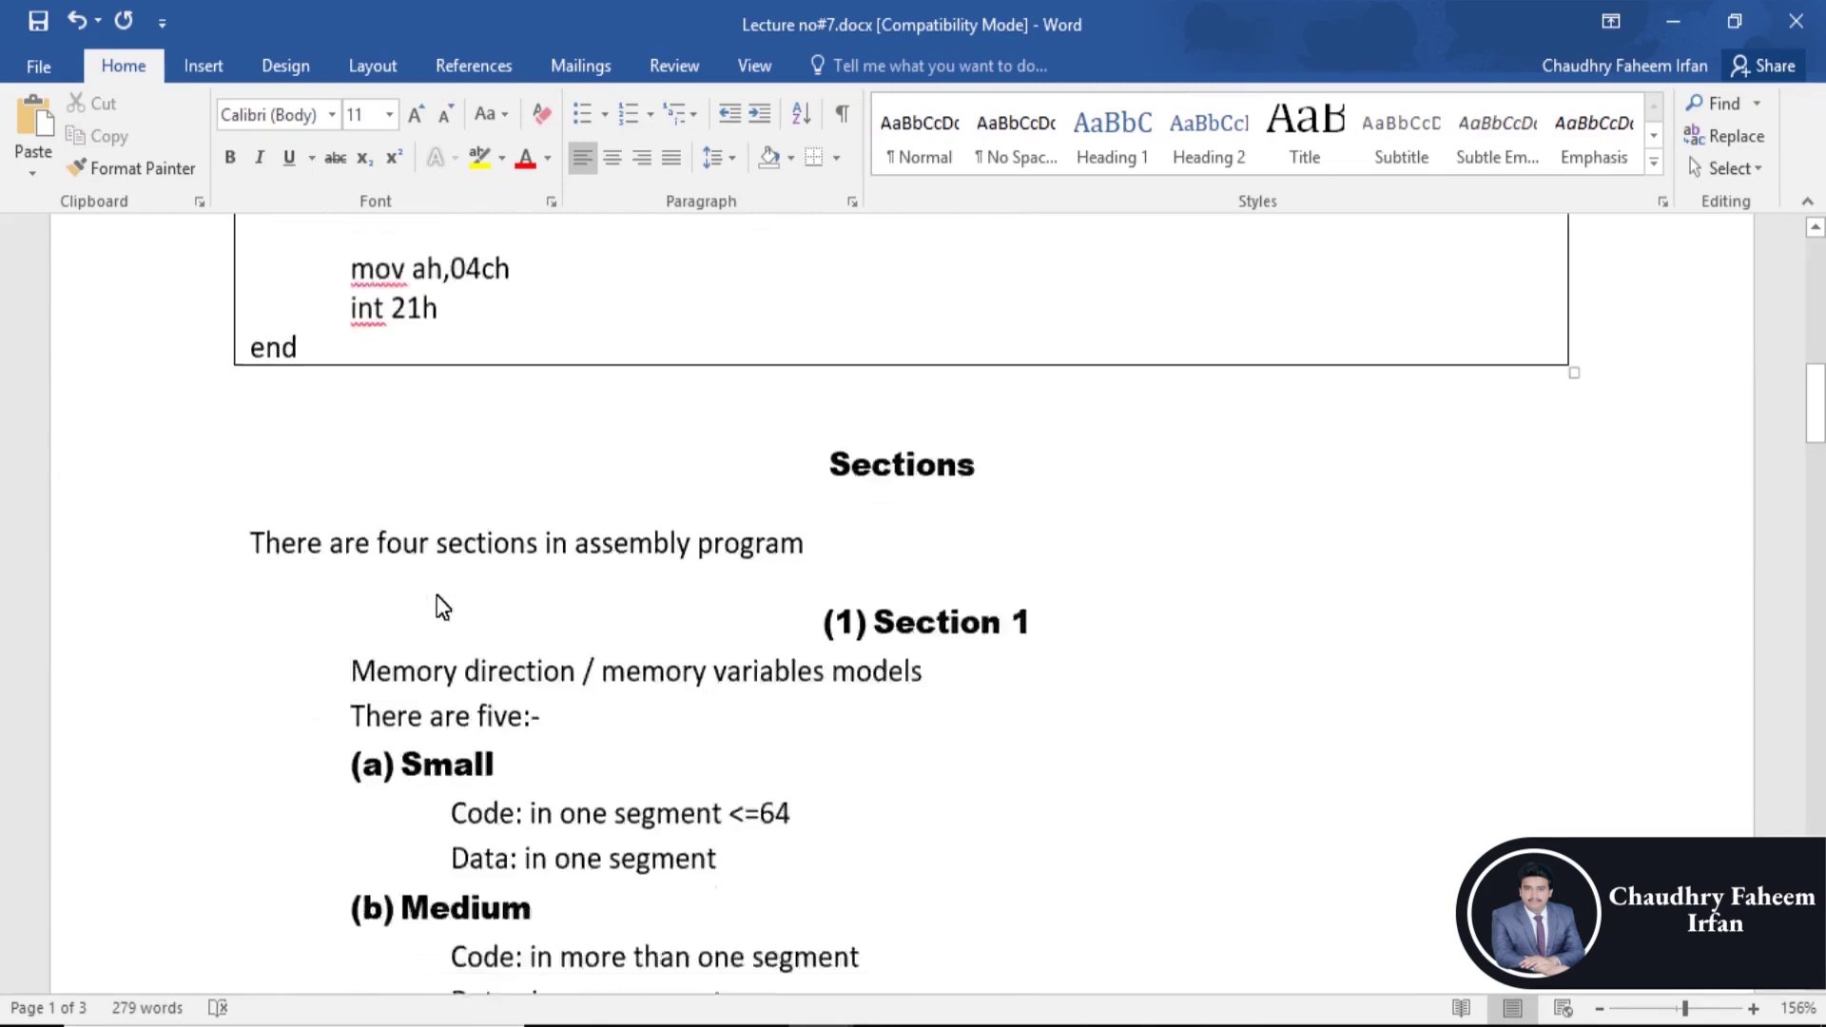
scroll(465, 600, down, 5)
scroll(463, 600, down, 2)
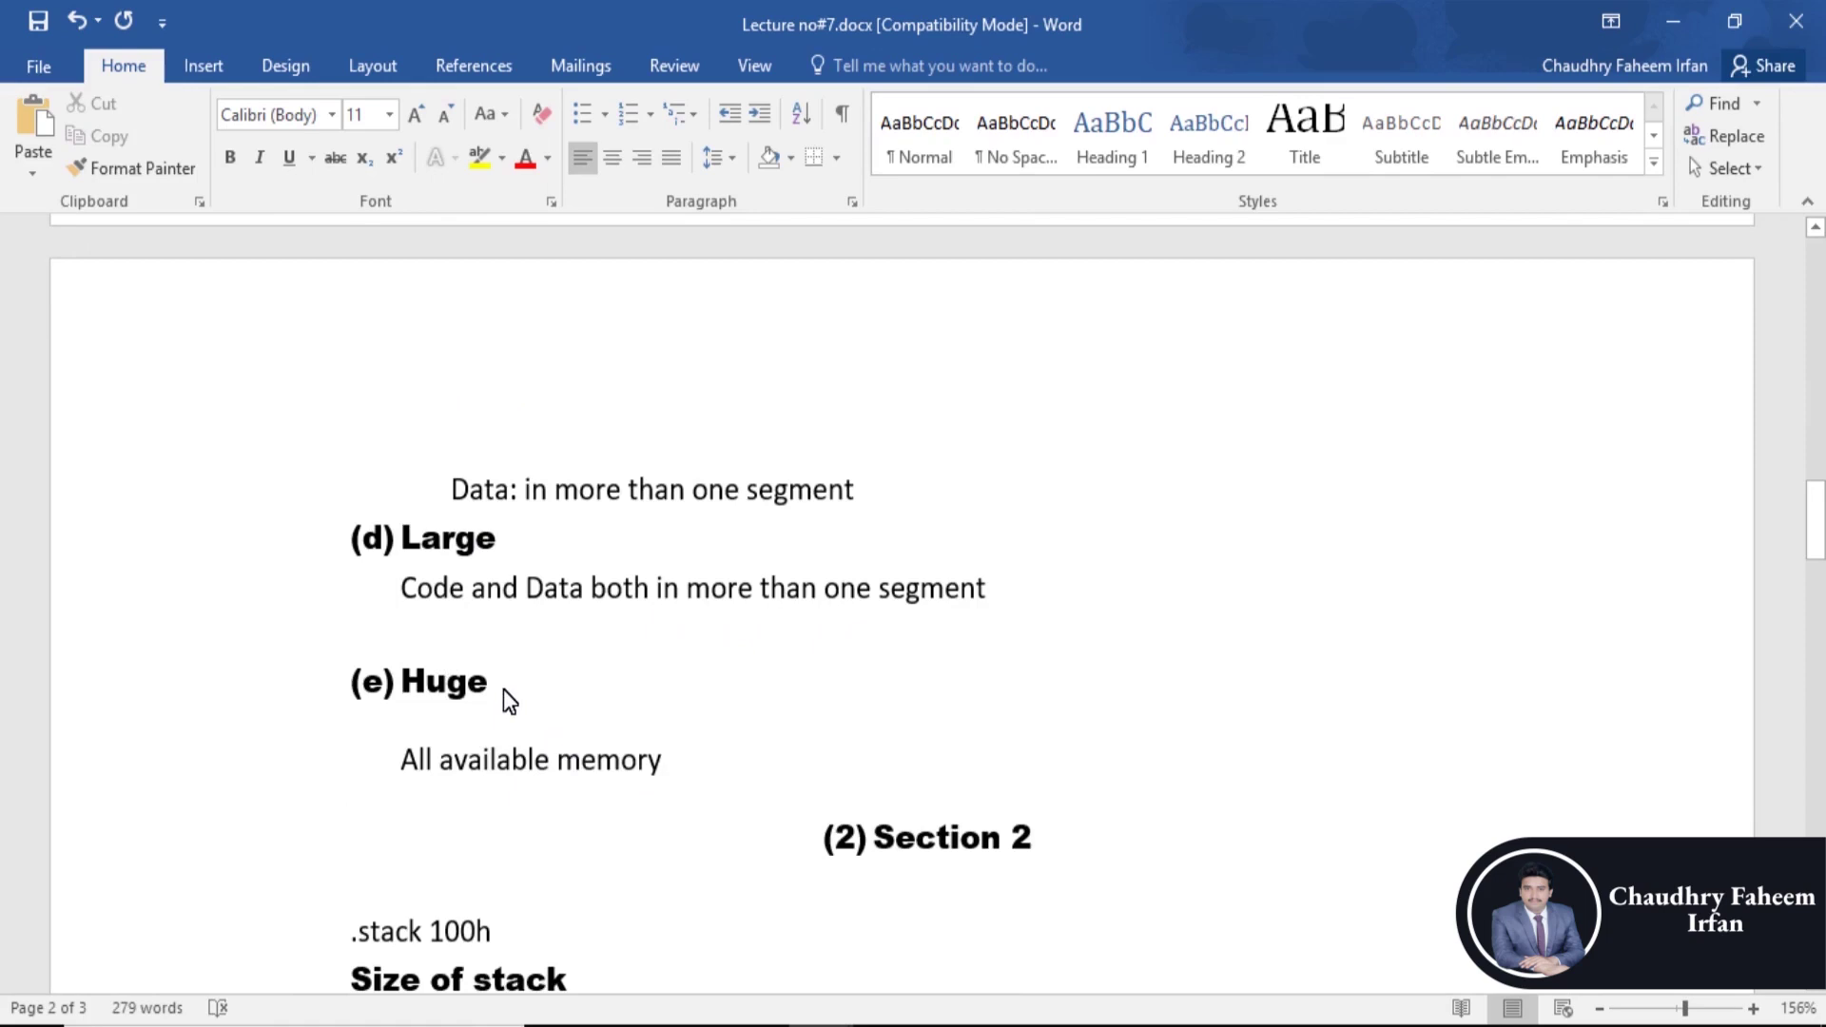
scroll(554, 694, down, 3)
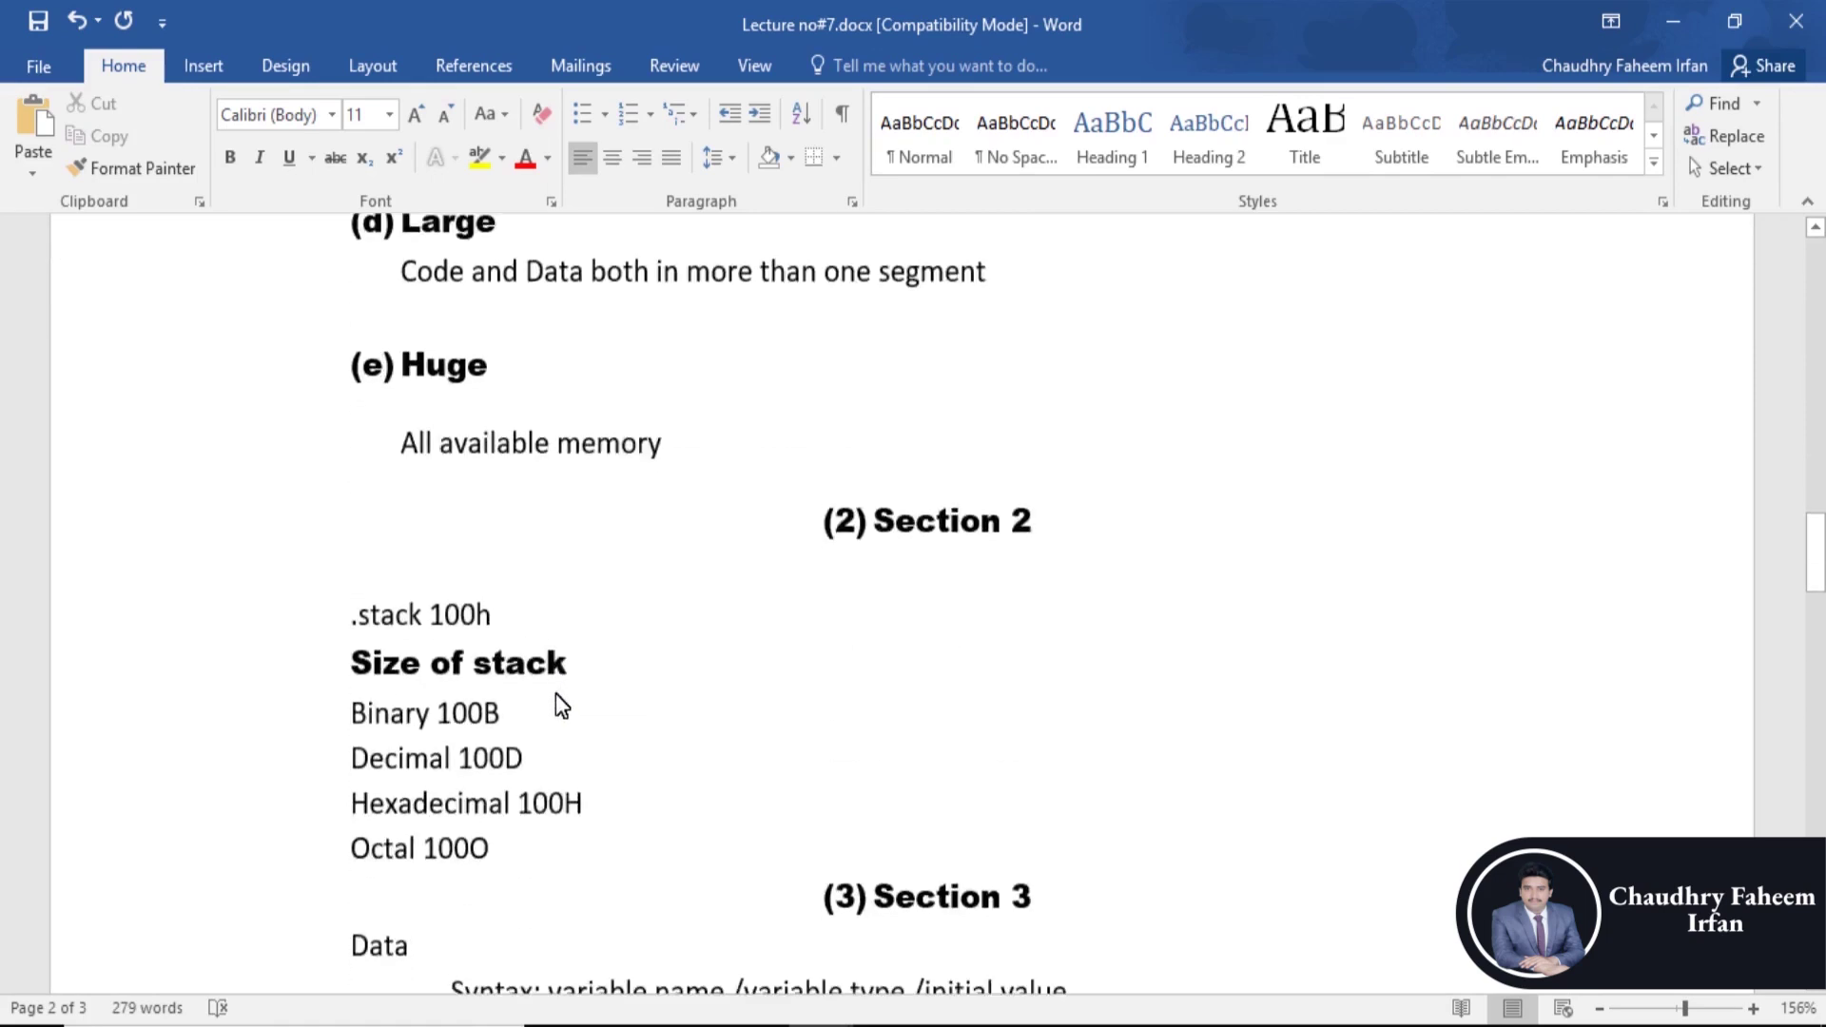
scroll(554, 694, down, 1)
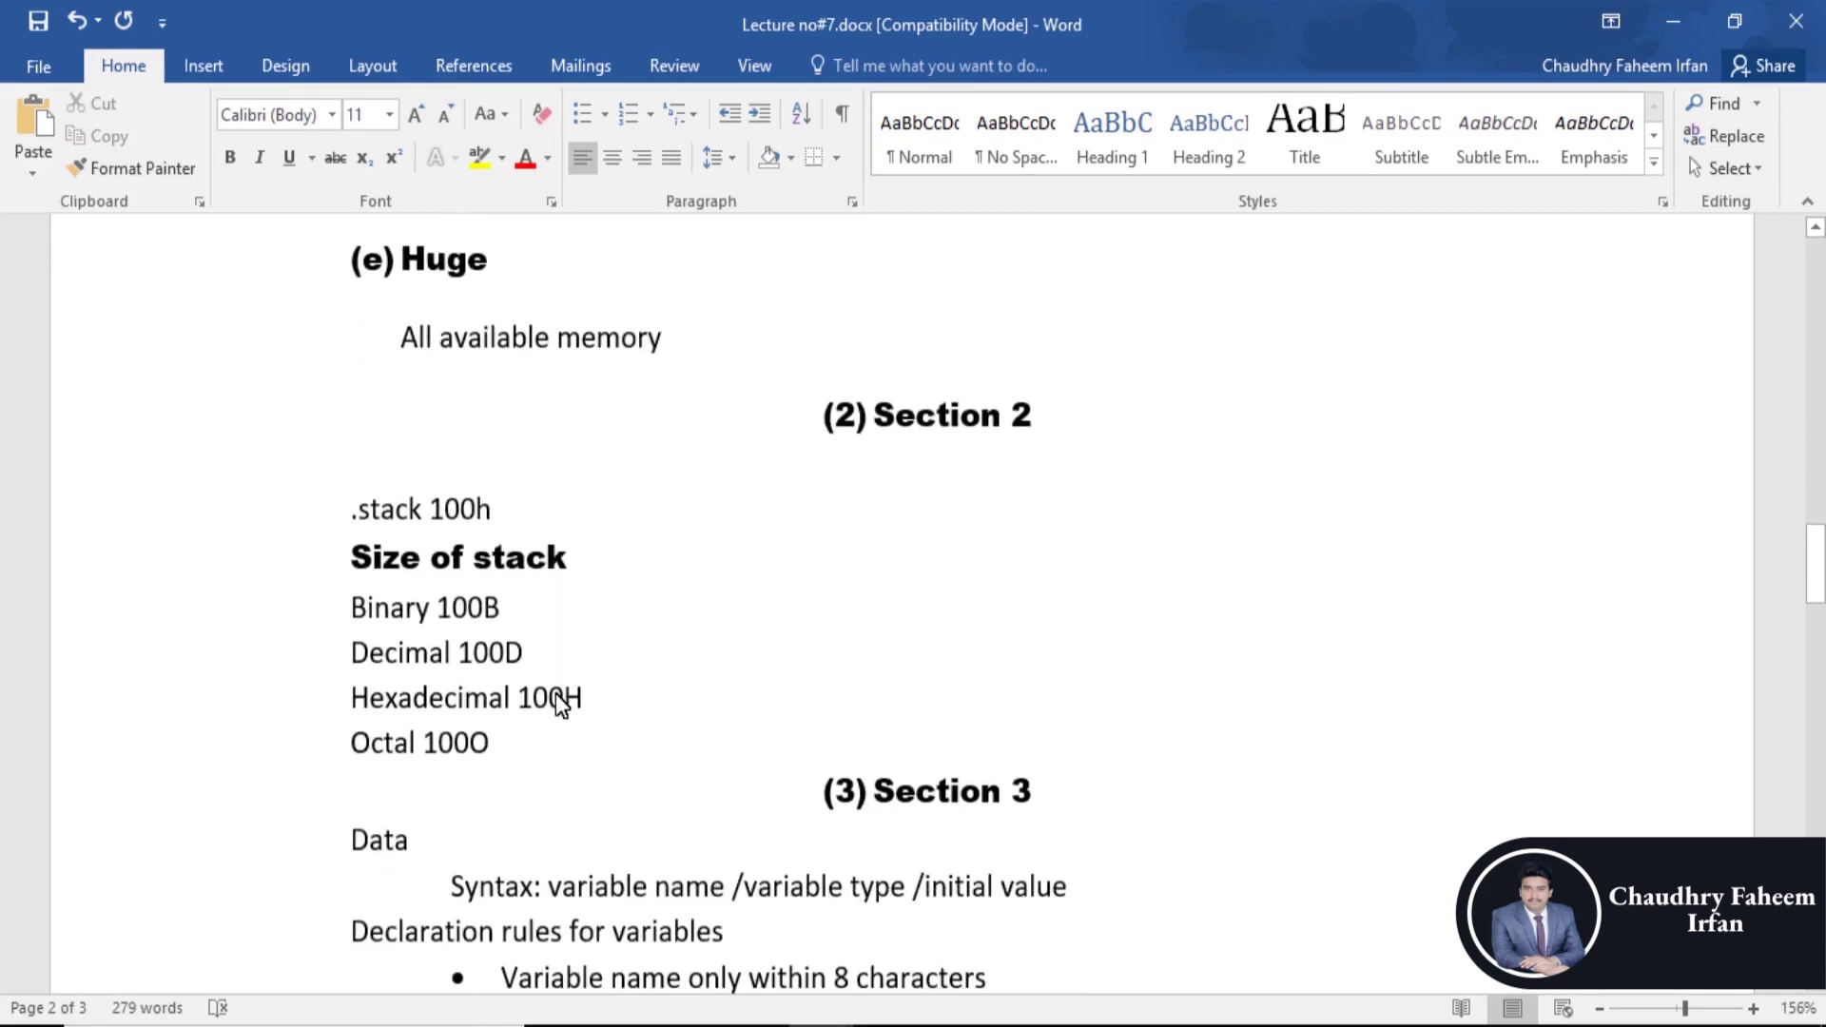
scroll(555, 693, down, 2)
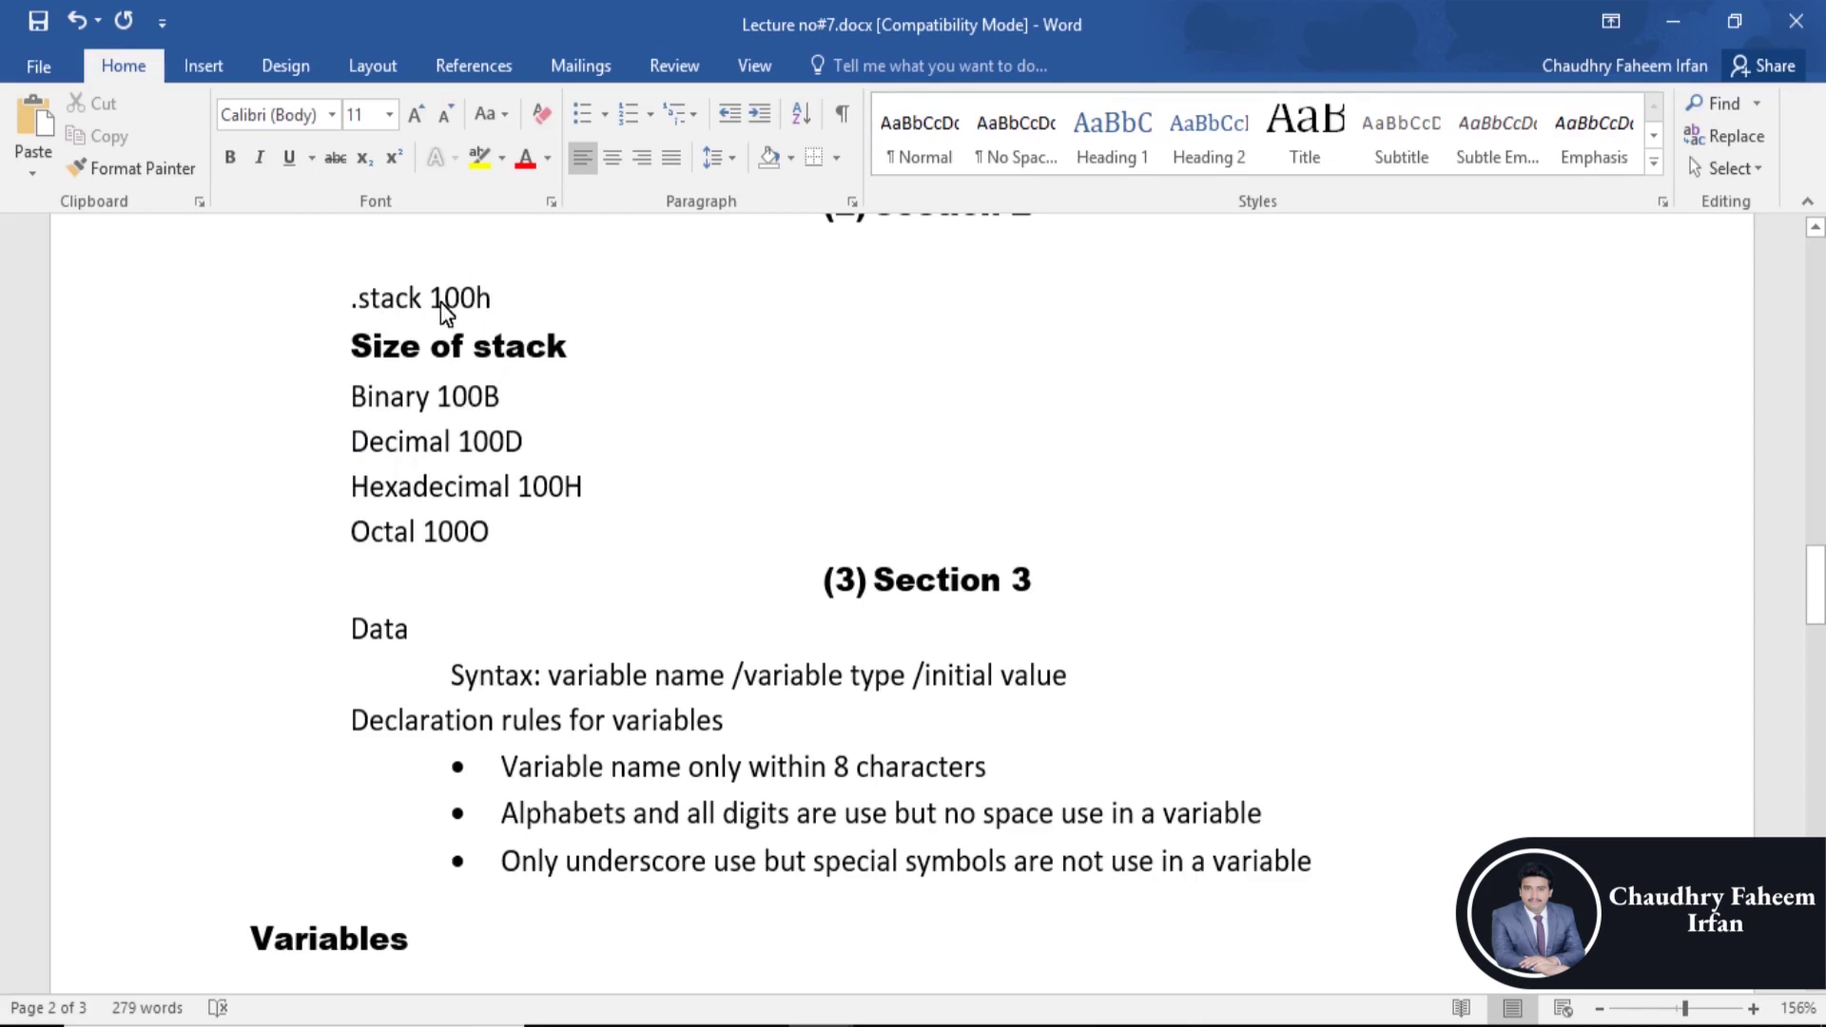
- Try b, d and o suffixes on '.stack 100', settling back on 100h
click(493, 299)
key(BackSpace)
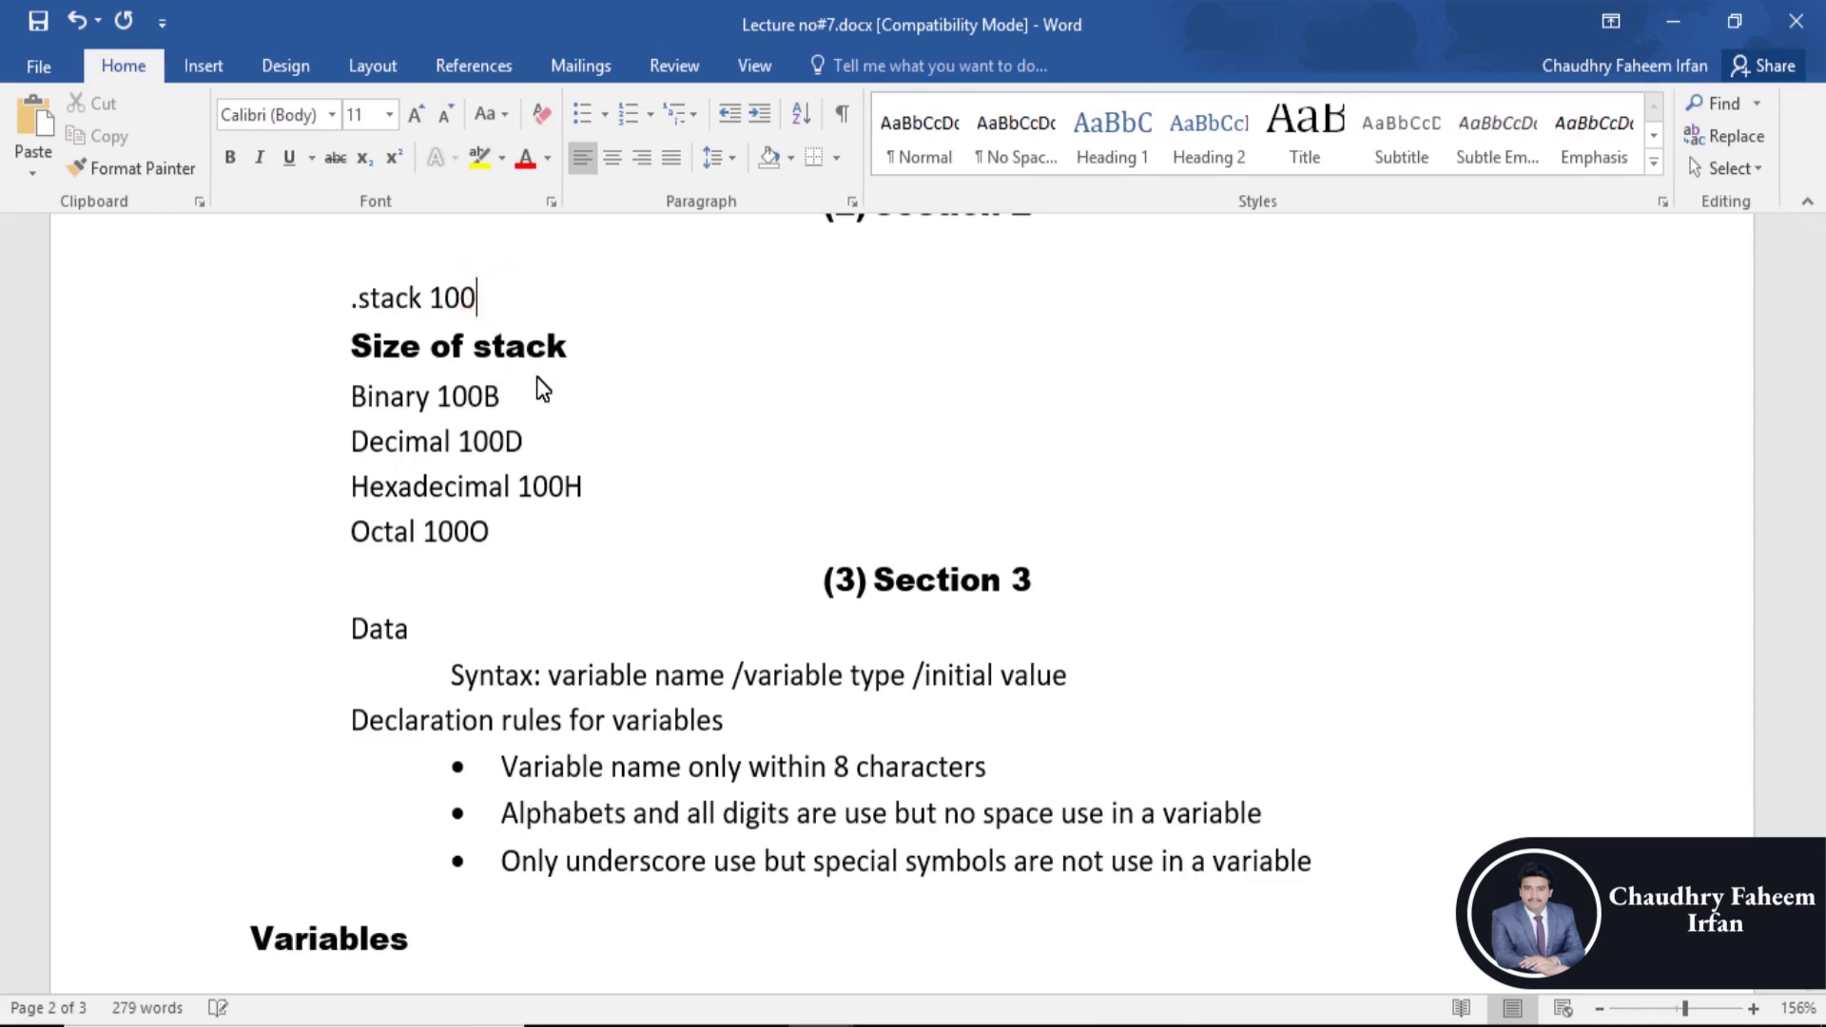
text(b)
key(BackSpace)
text(d)
key(BackSpace)
text(h)
key(BackSpace)
text(o)
key(BackSpace)
text(h)
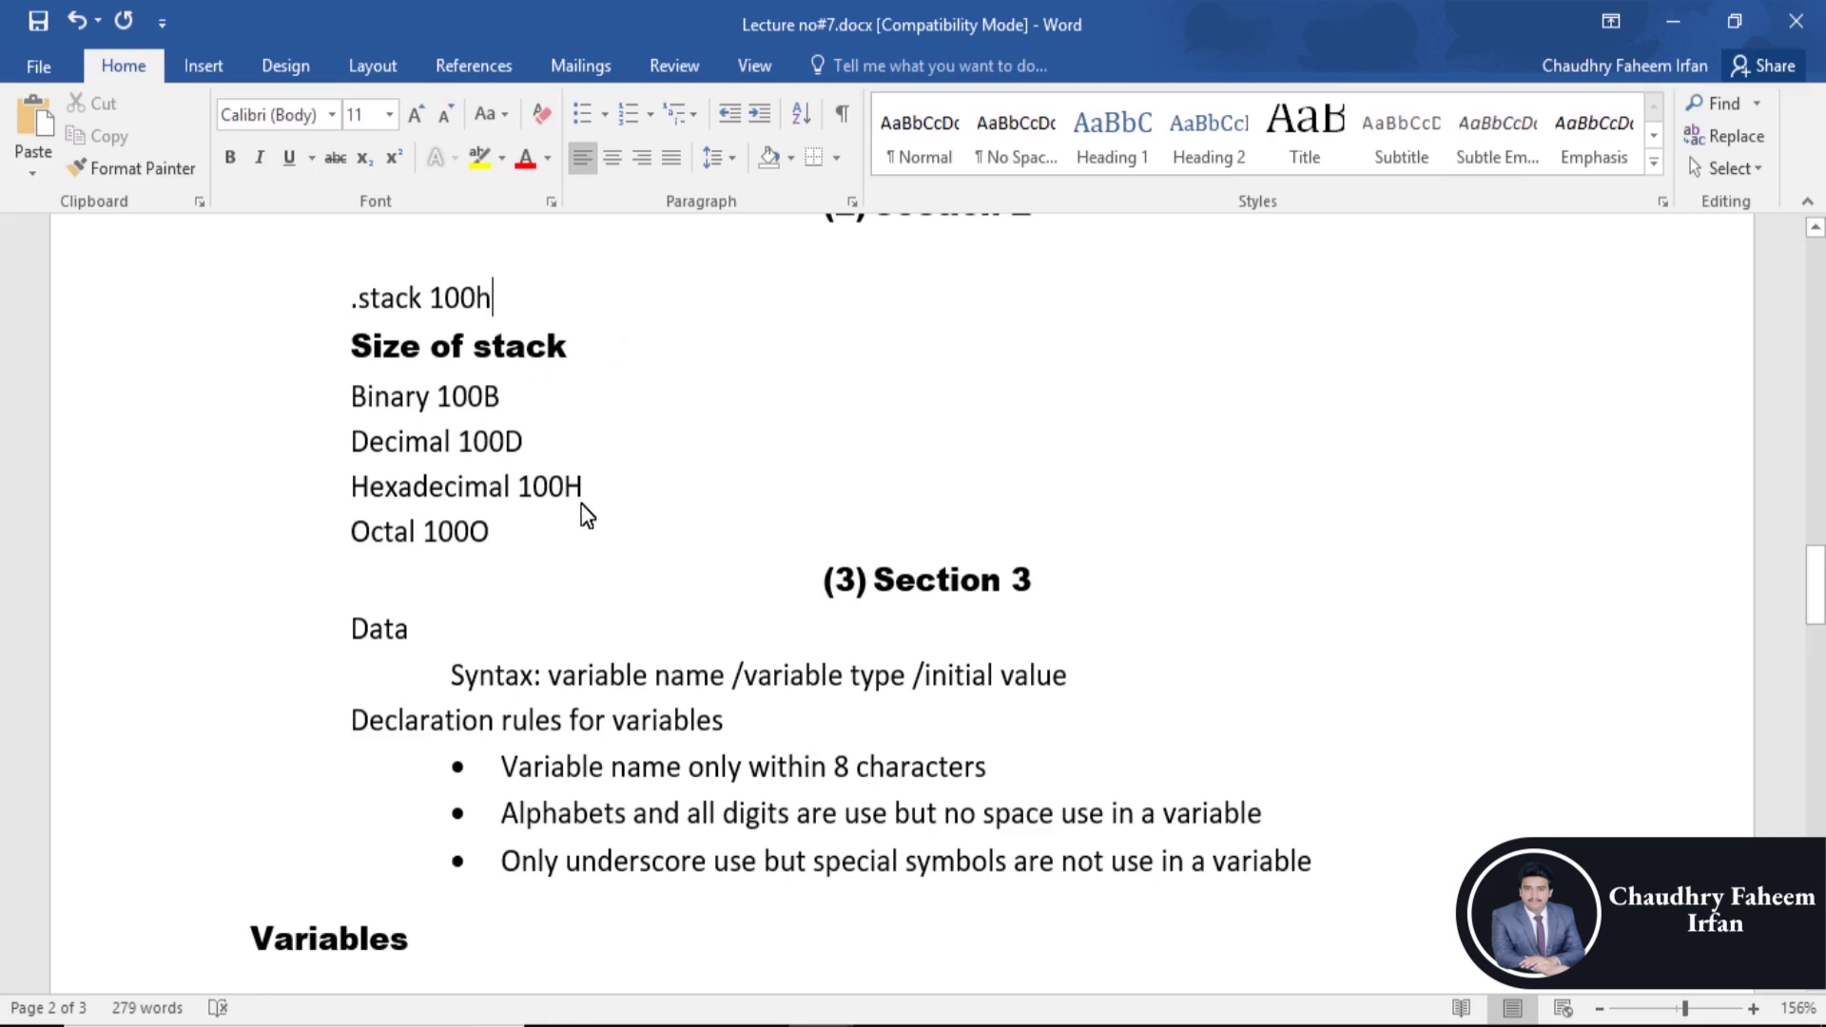
scroll(582, 515, down, 3)
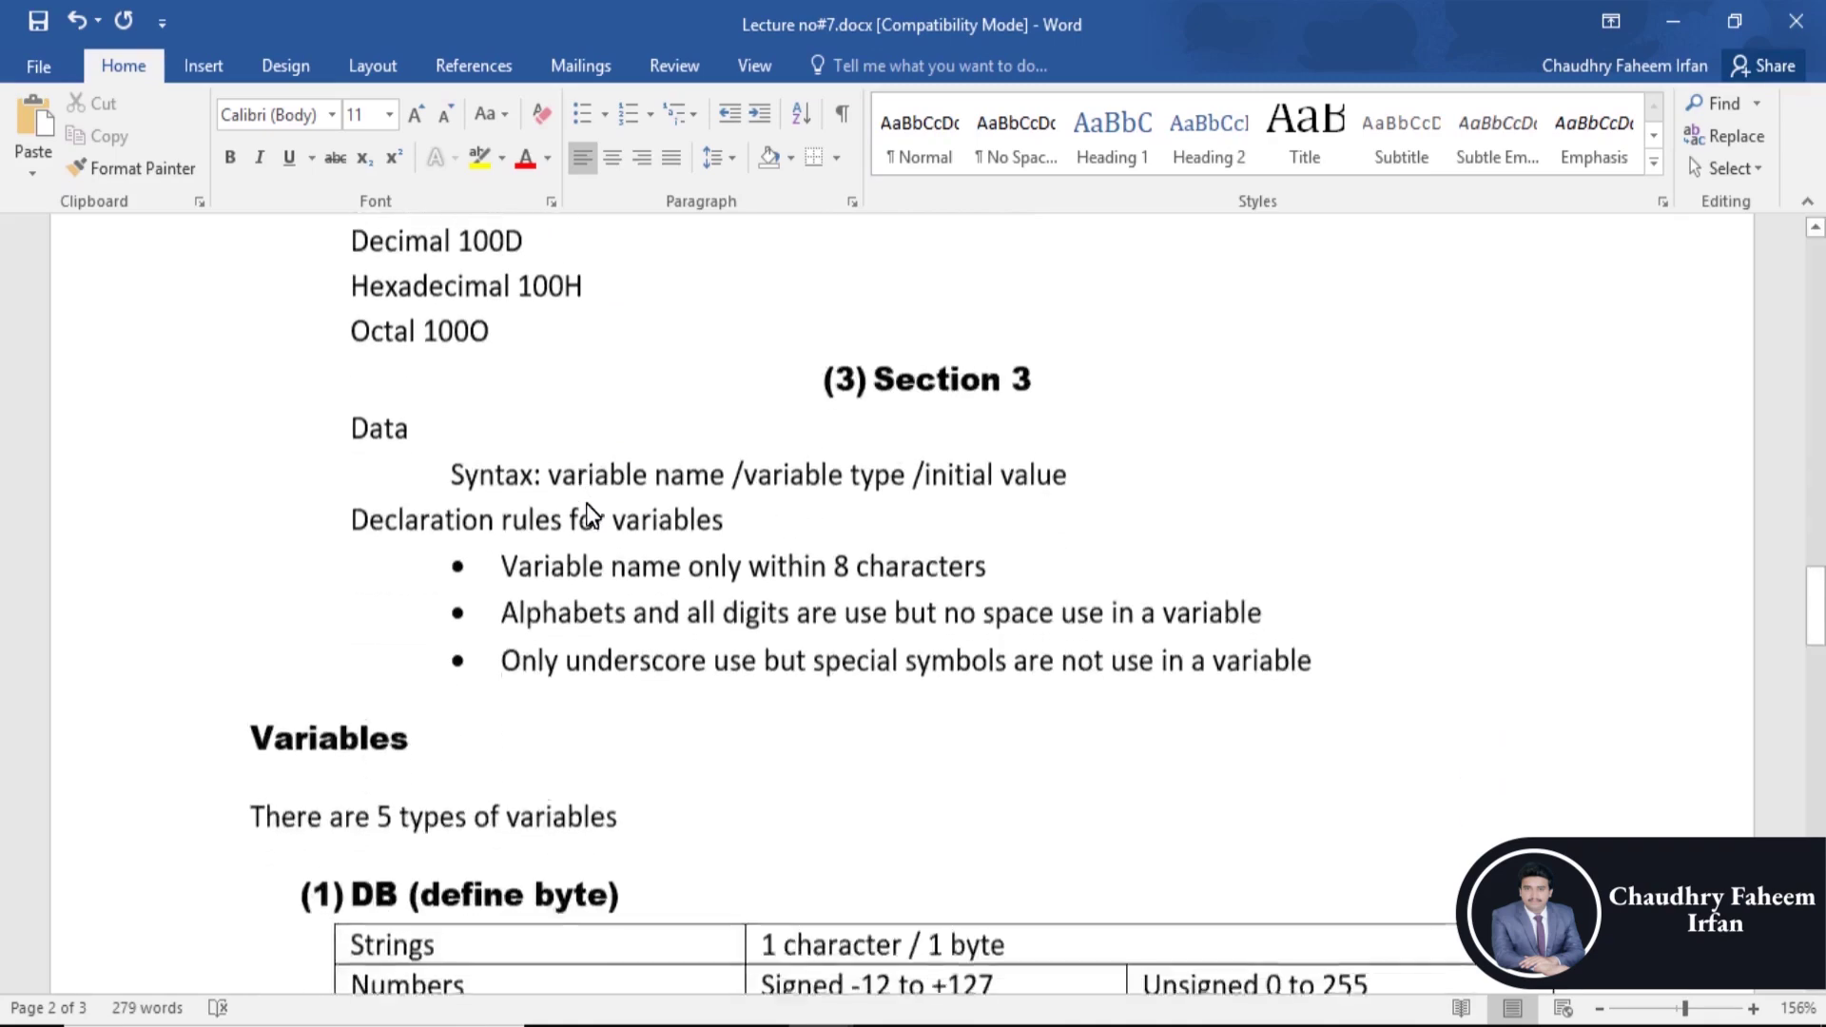
scroll(587, 504, up, 8)
scroll(587, 504, up, 8)
scroll(587, 504, up, 8)
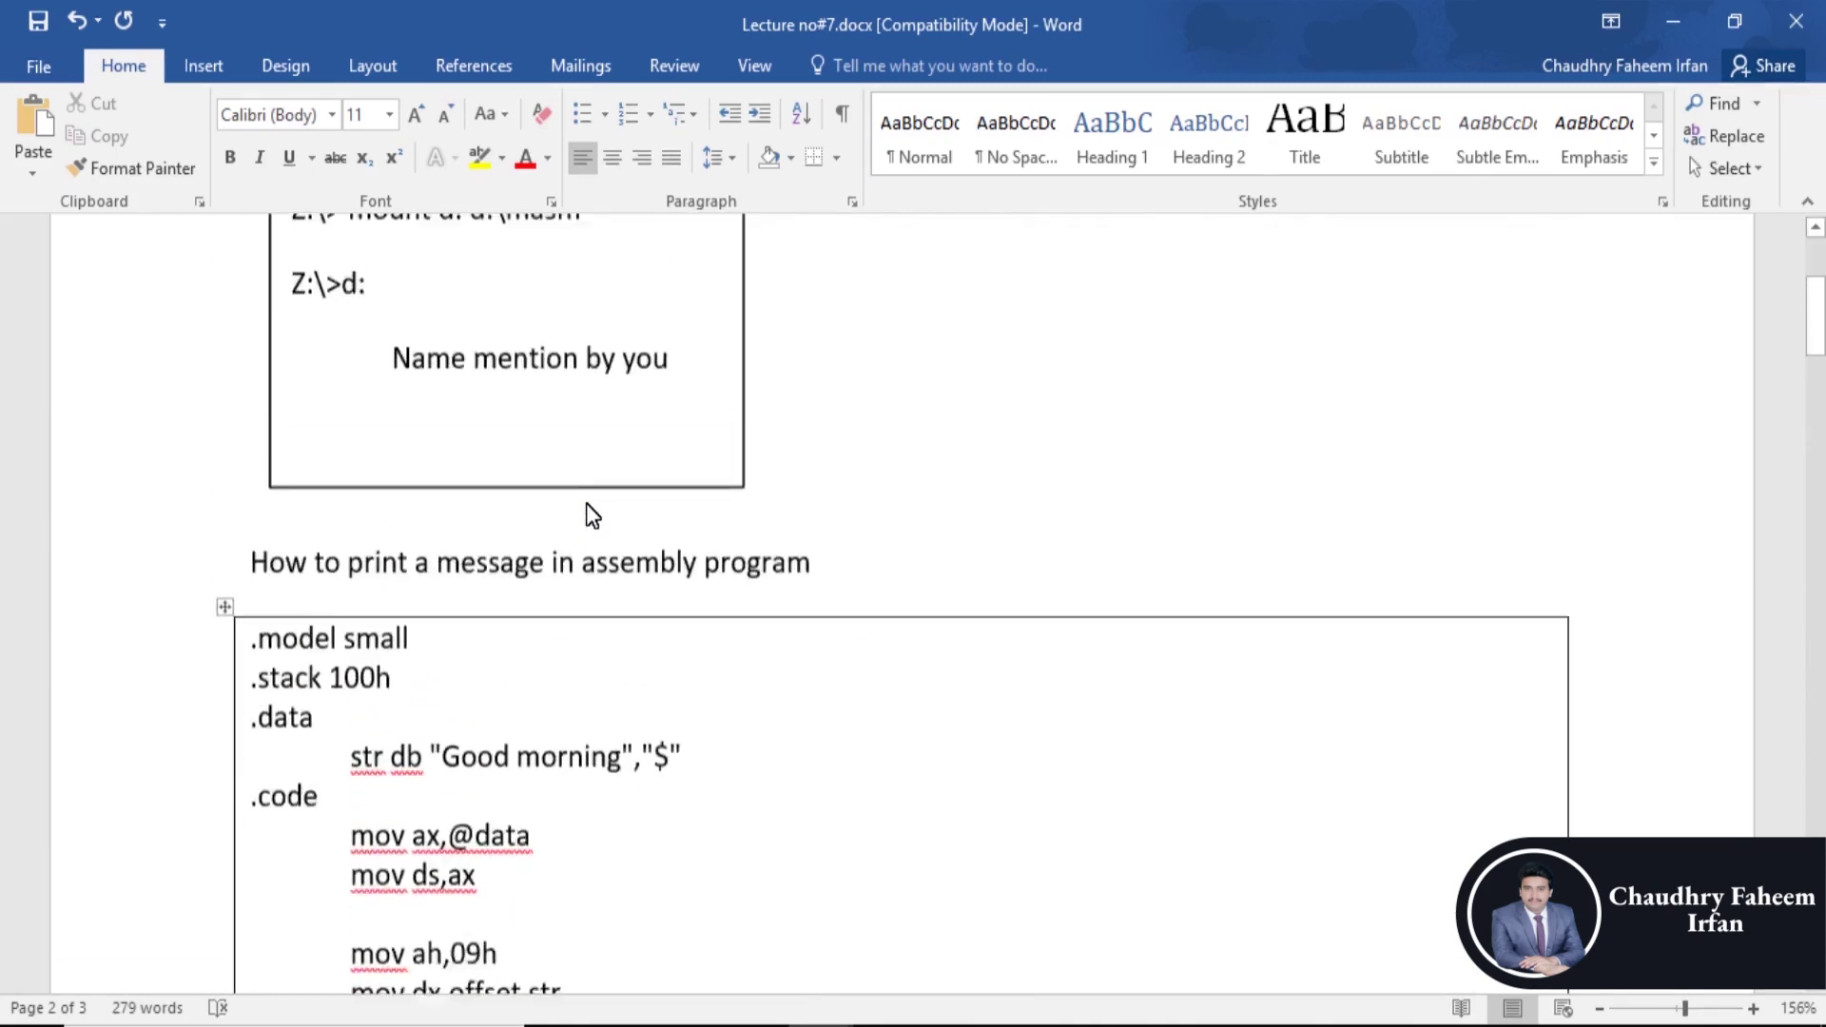
scroll(264, 721, down, 3)
click(327, 538)
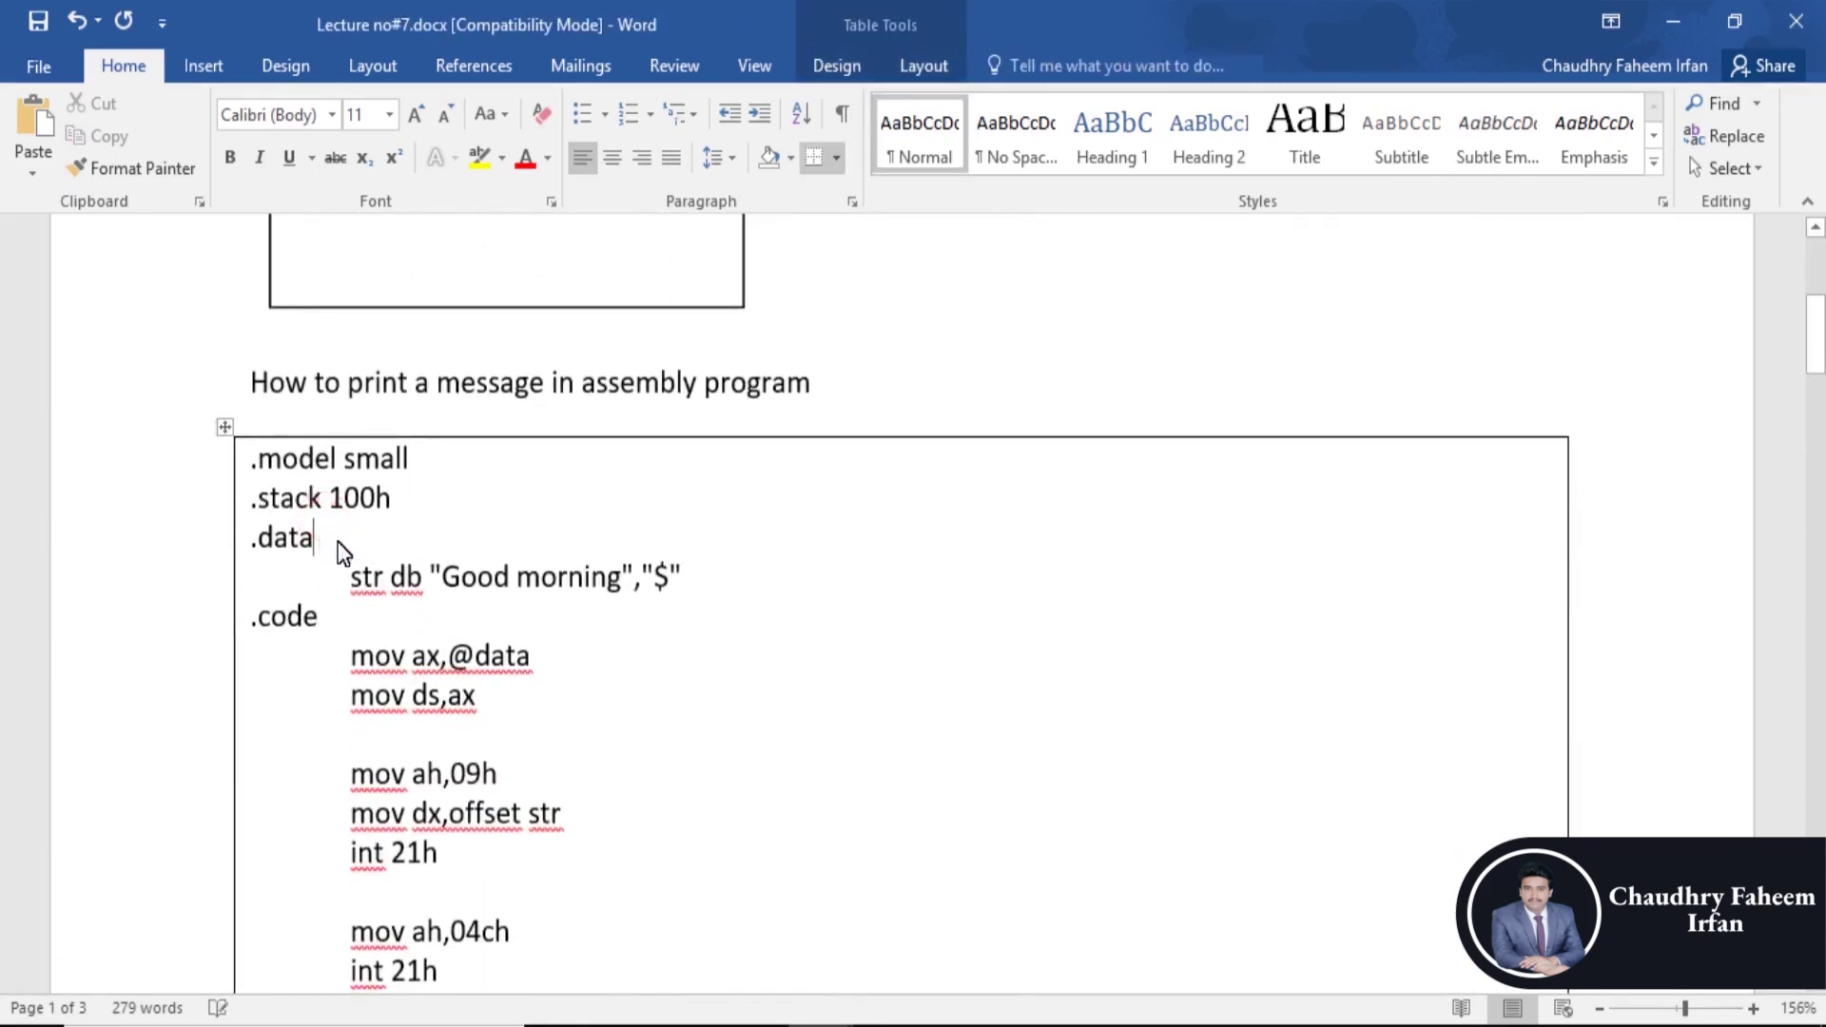
drag(349, 579, 702, 587)
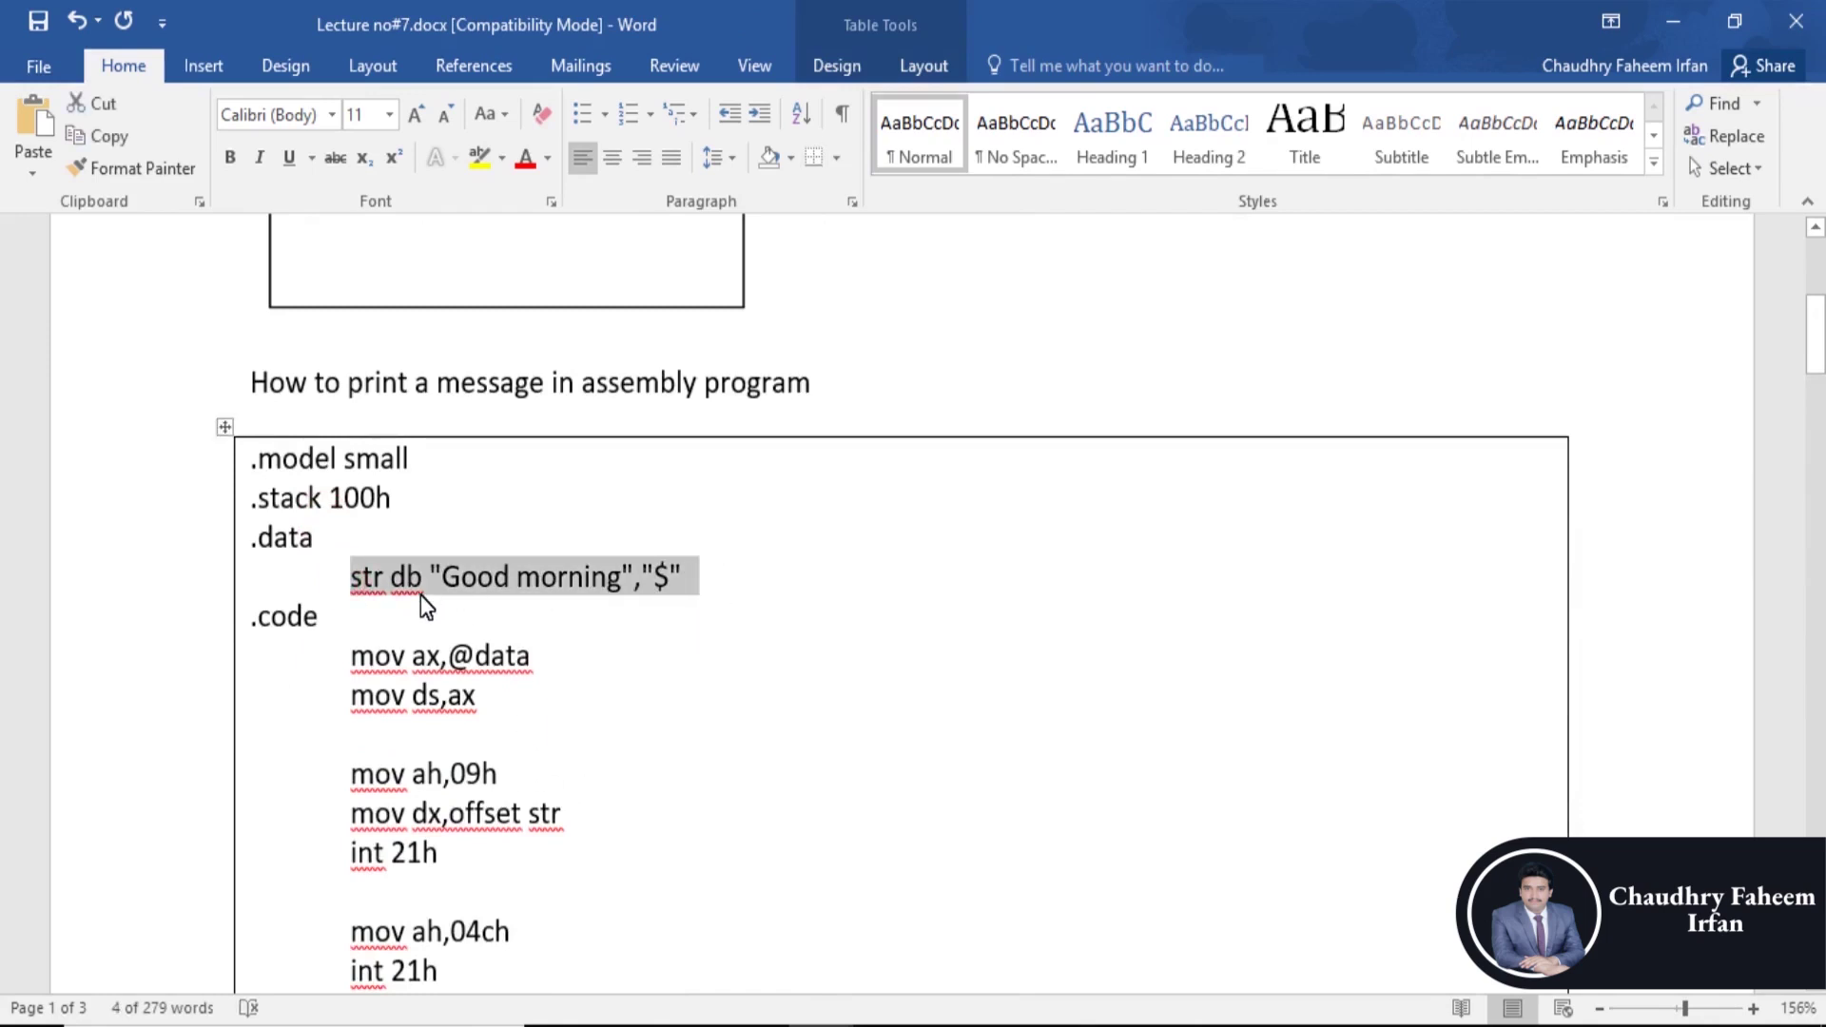
scroll(421, 596, down, 5)
scroll(612, 623, down, 5)
scroll(644, 645, down, 4)
scroll(644, 646, down, 2)
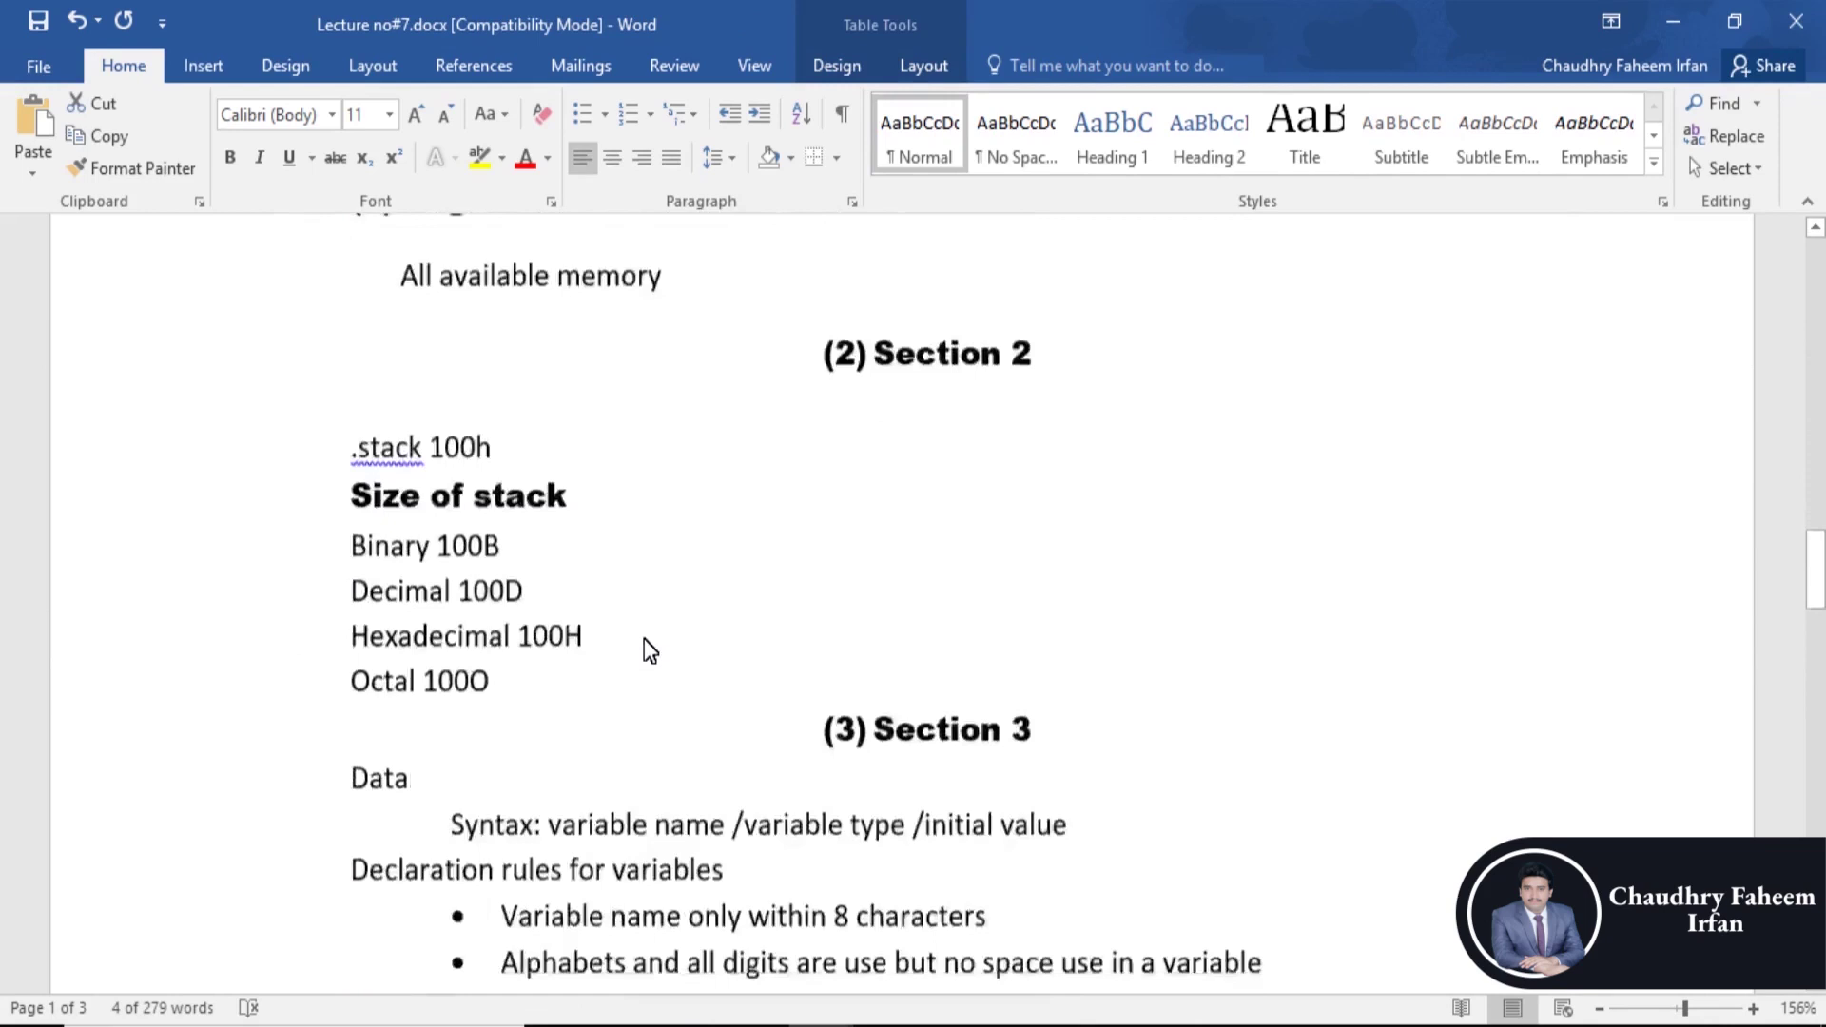
scroll(643, 646, down, 2)
scroll(485, 563, down, 1)
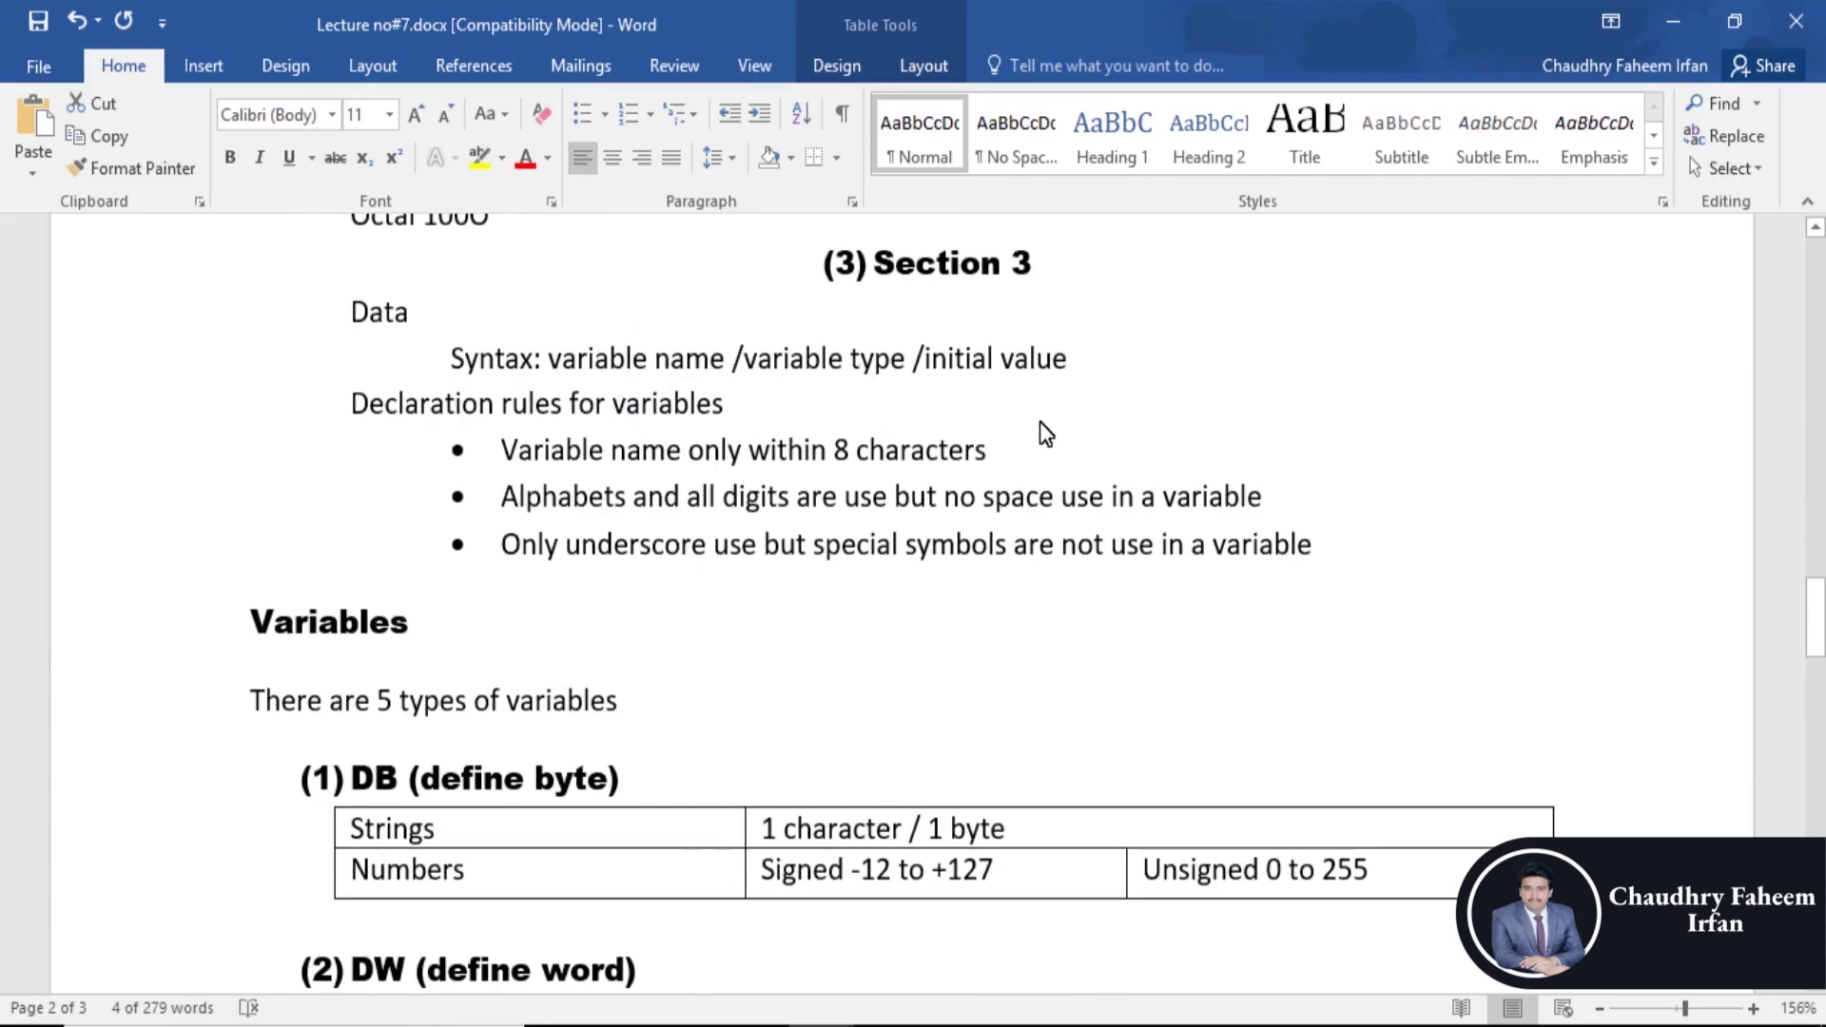
scroll(718, 445, up, 10)
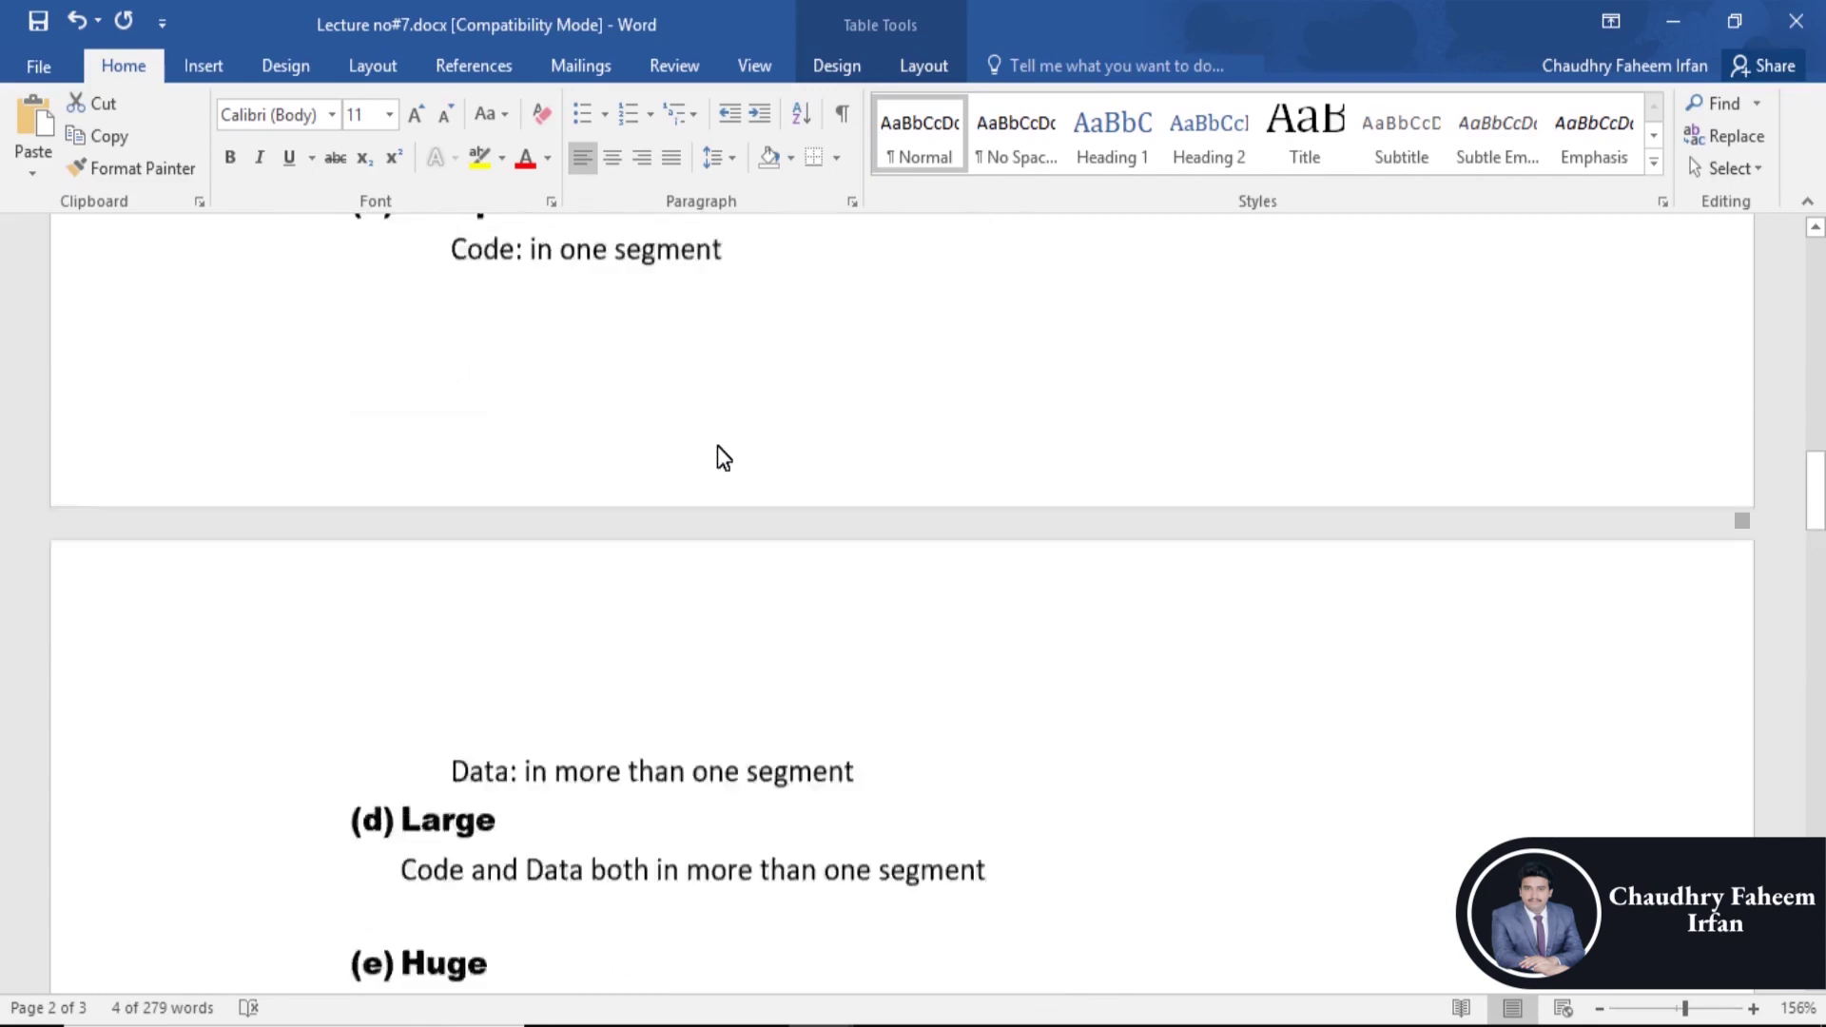
scroll(718, 446, up, 5)
scroll(718, 445, up, 5)
scroll(718, 445, up, 1)
click(429, 471)
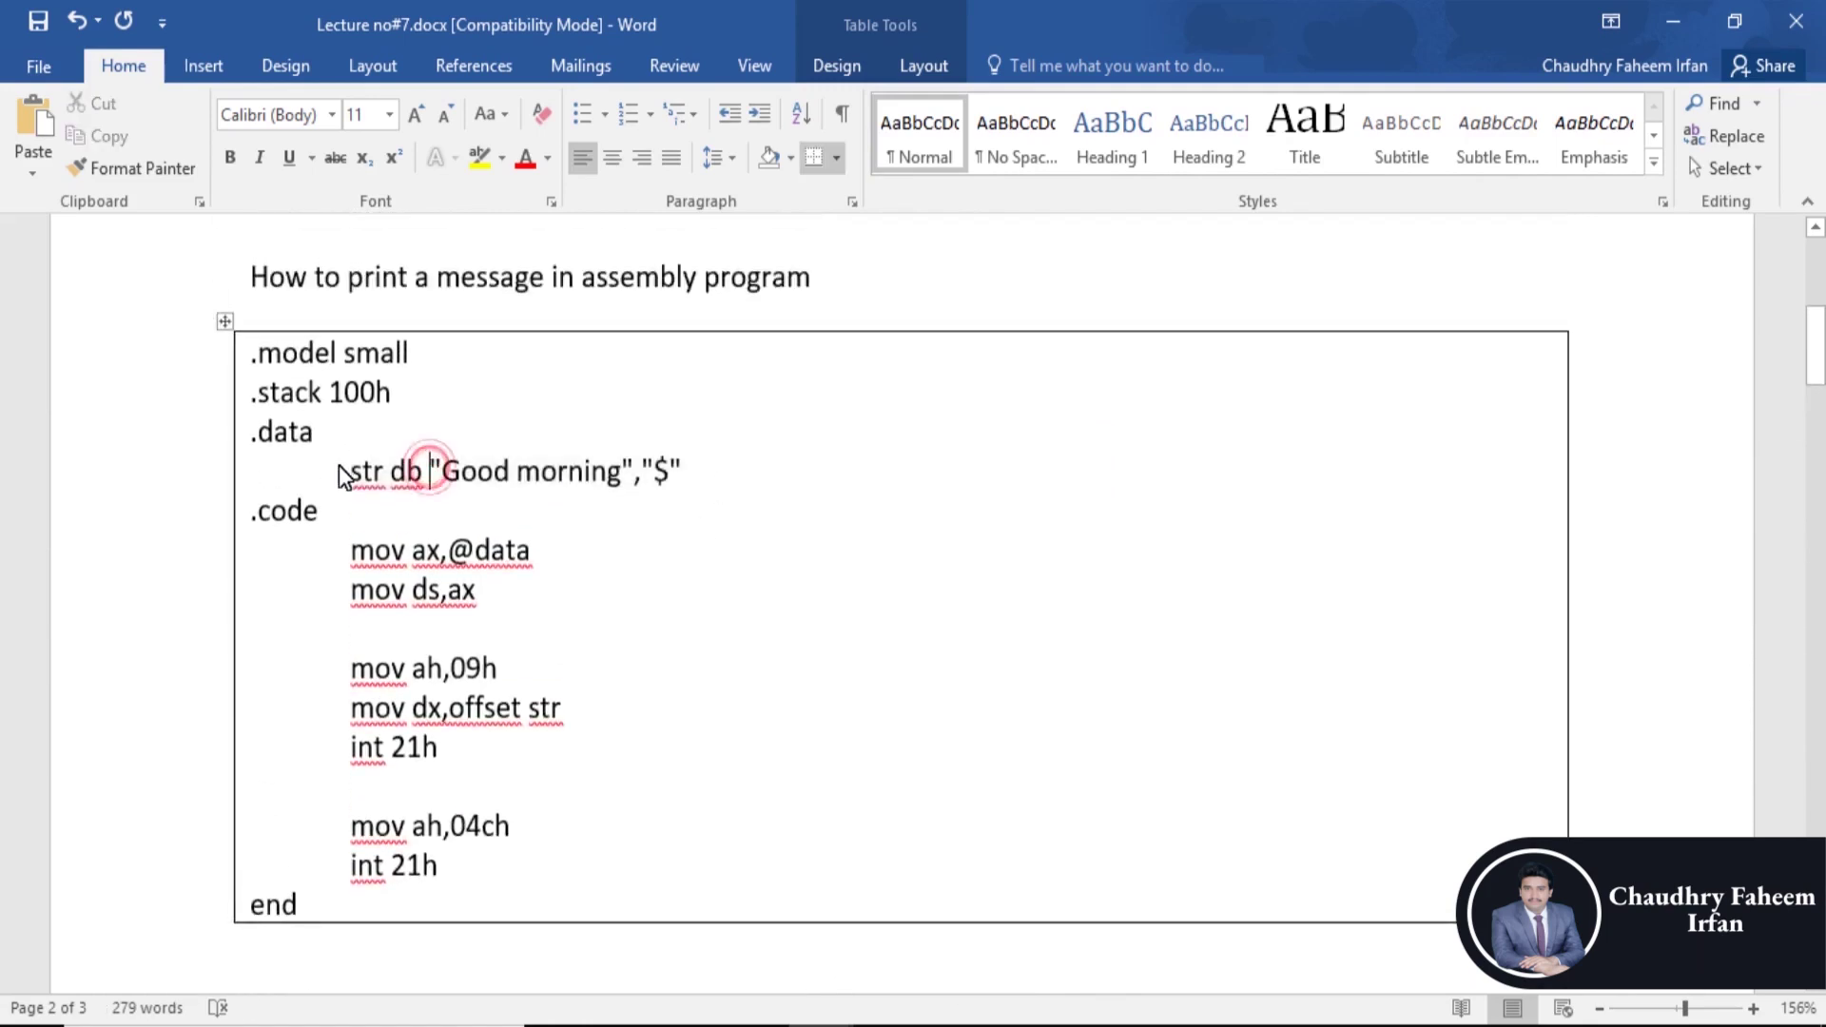
drag(353, 471, 385, 475)
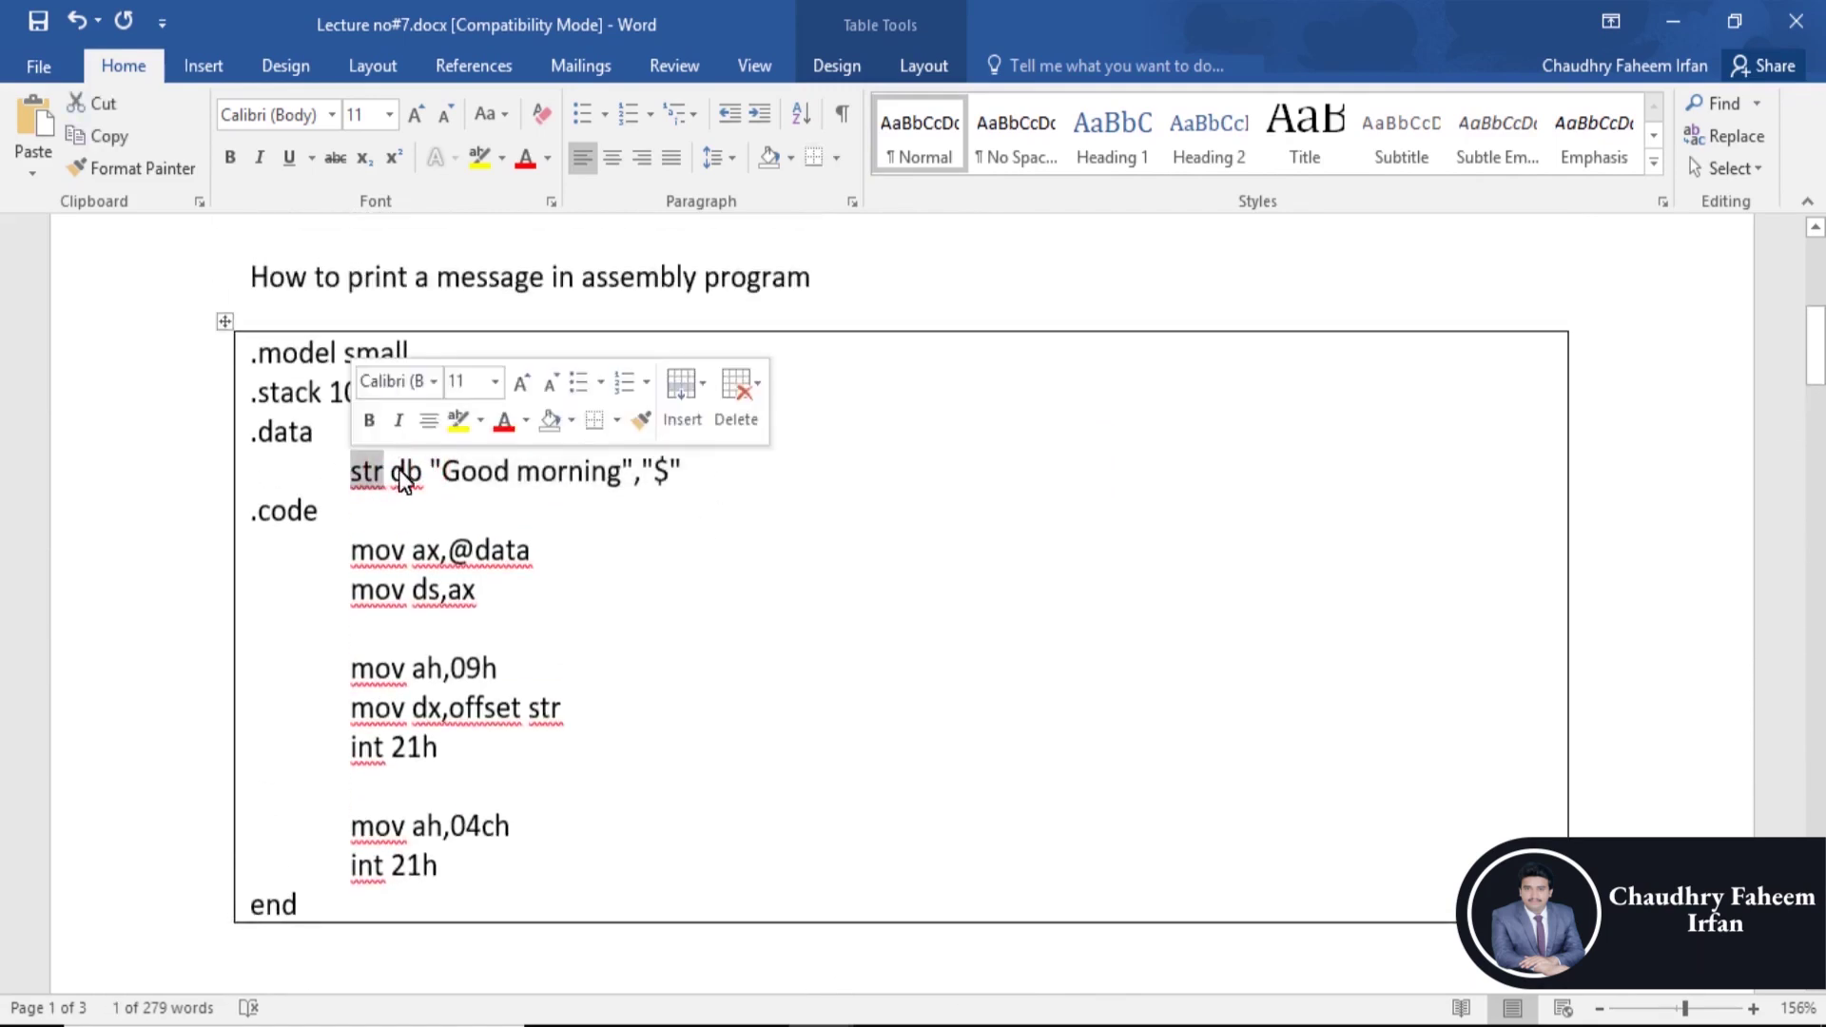
click(400, 474)
double_click(415, 469)
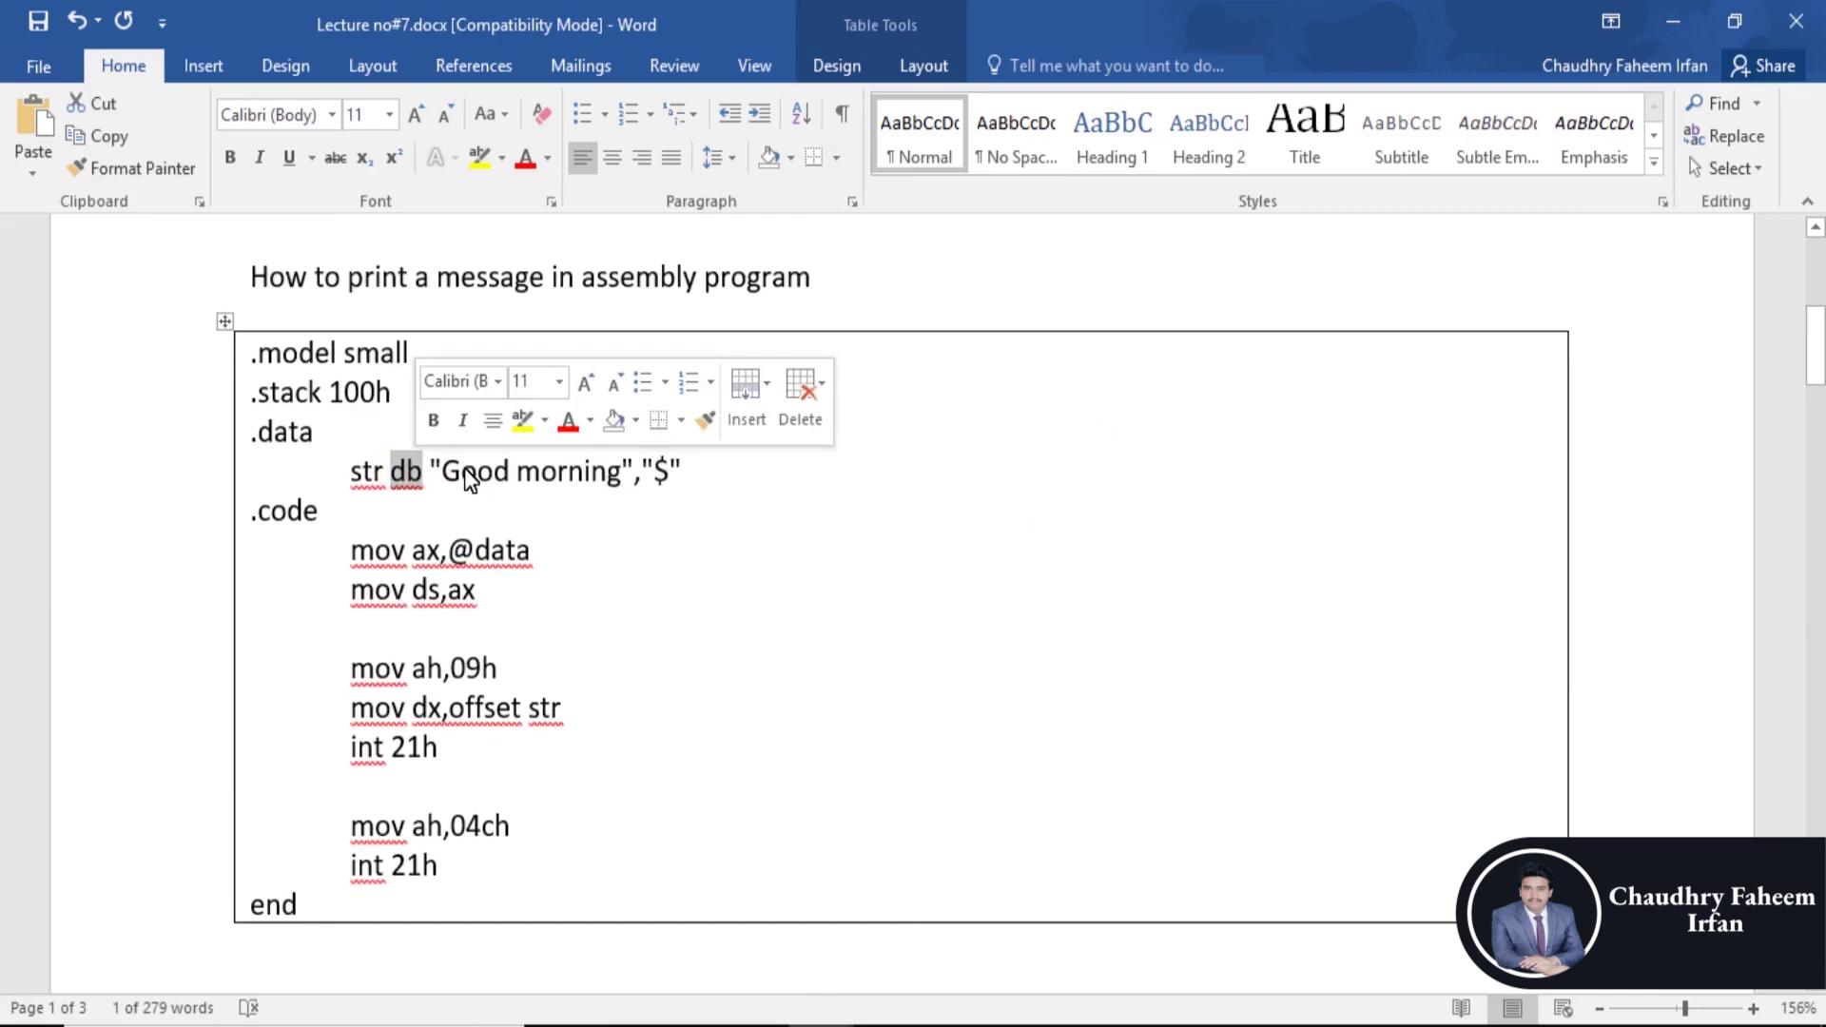
click(428, 471)
drag(430, 472, 635, 476)
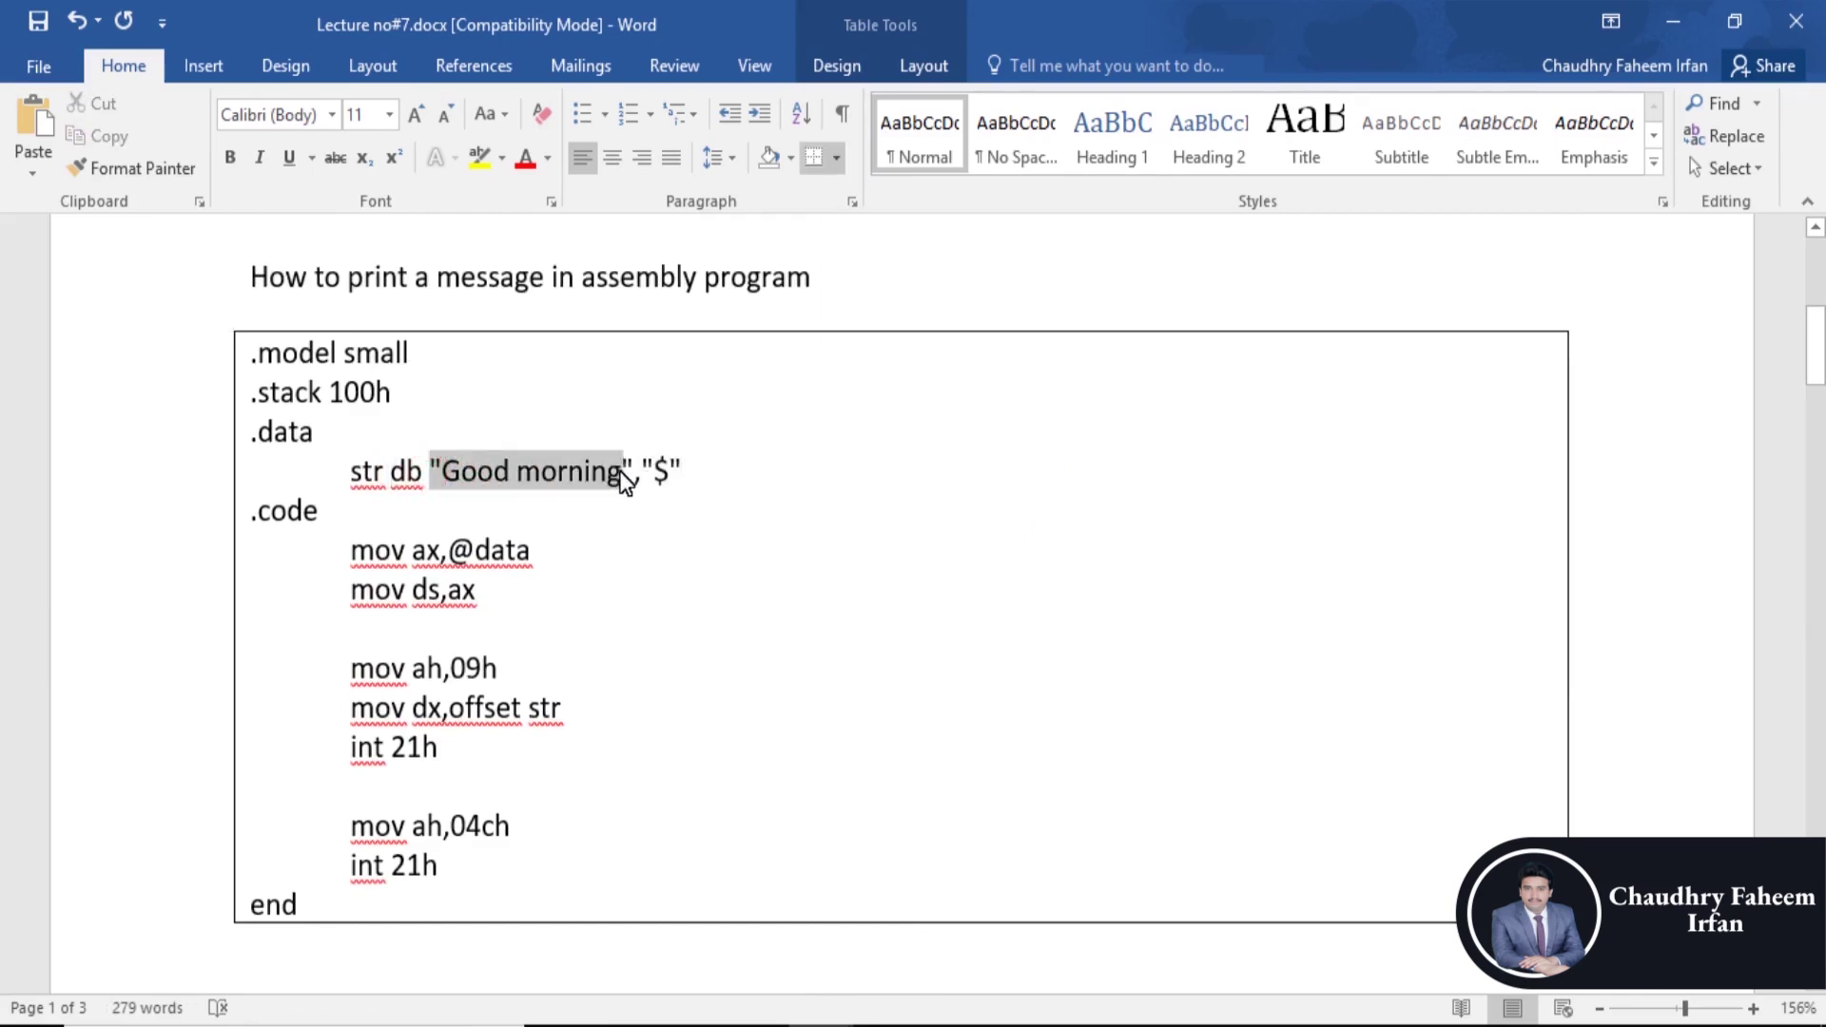
click(683, 473)
scroll(671, 543, down, 10)
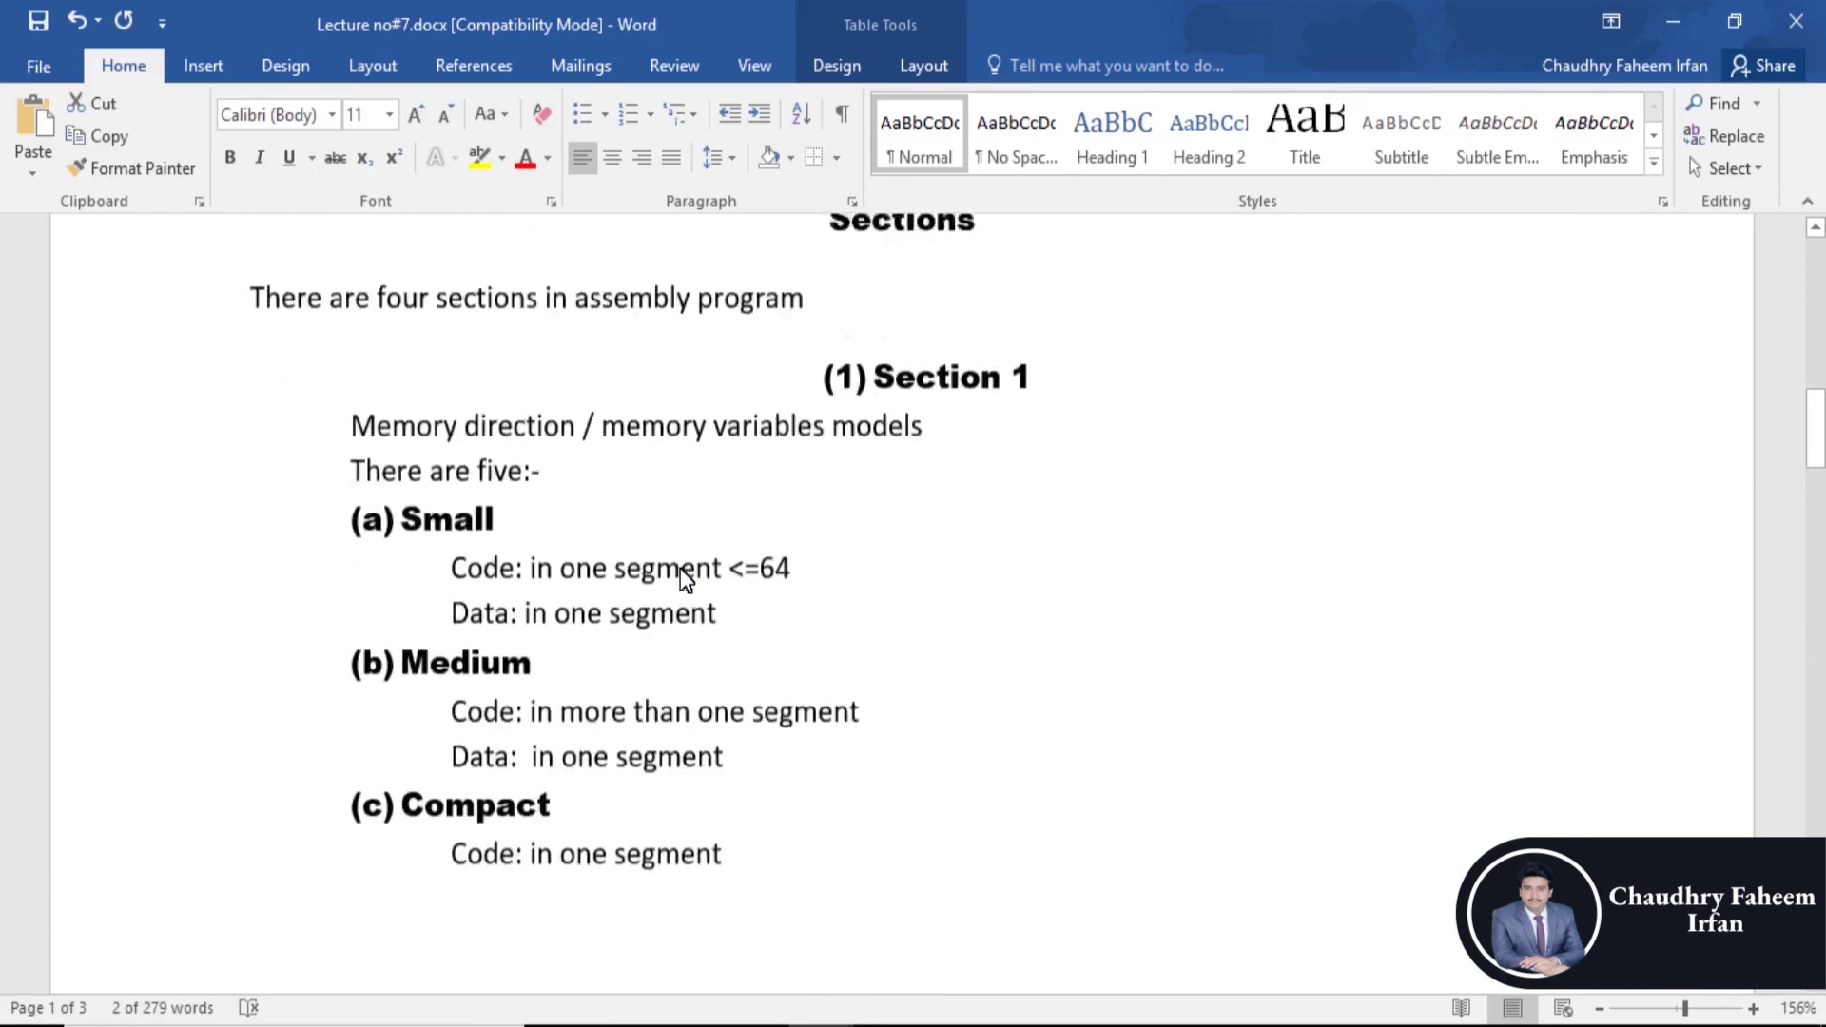
scroll(681, 570, down, 3)
scroll(686, 578, down, 5)
scroll(689, 580, down, 3)
scroll(693, 580, down, 2)
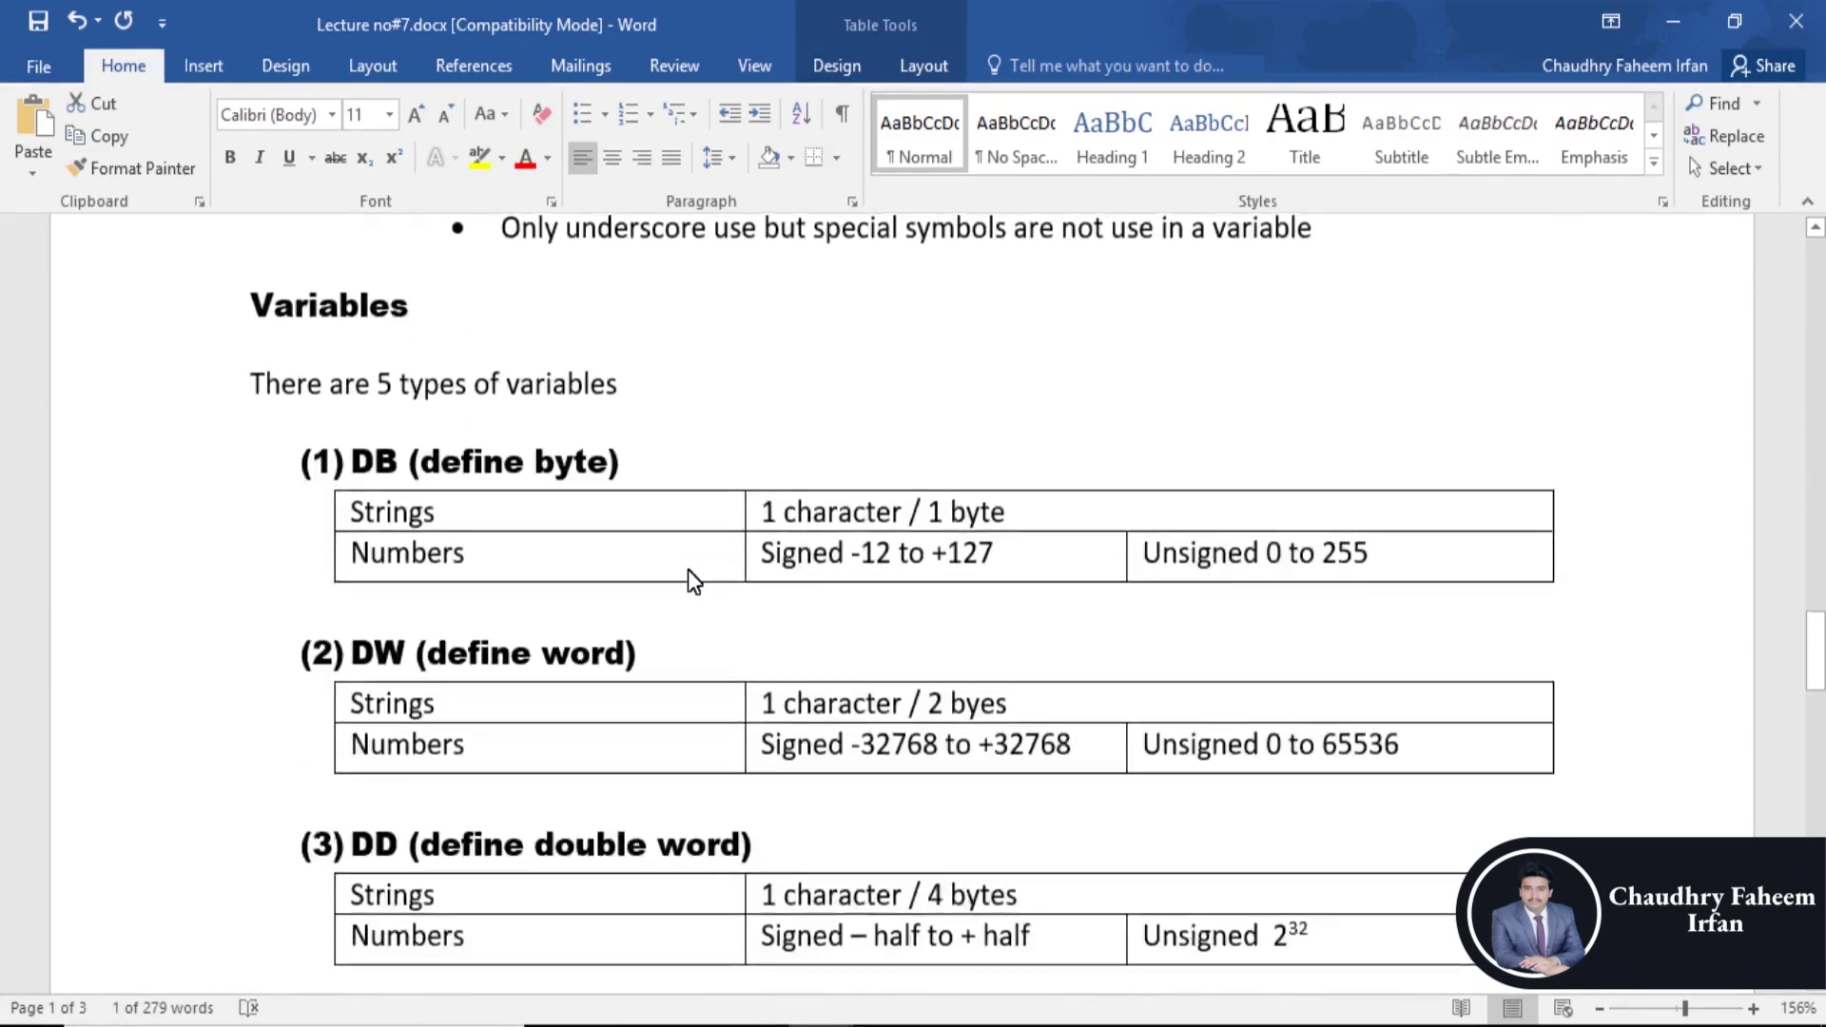
scroll(656, 571, up, 2)
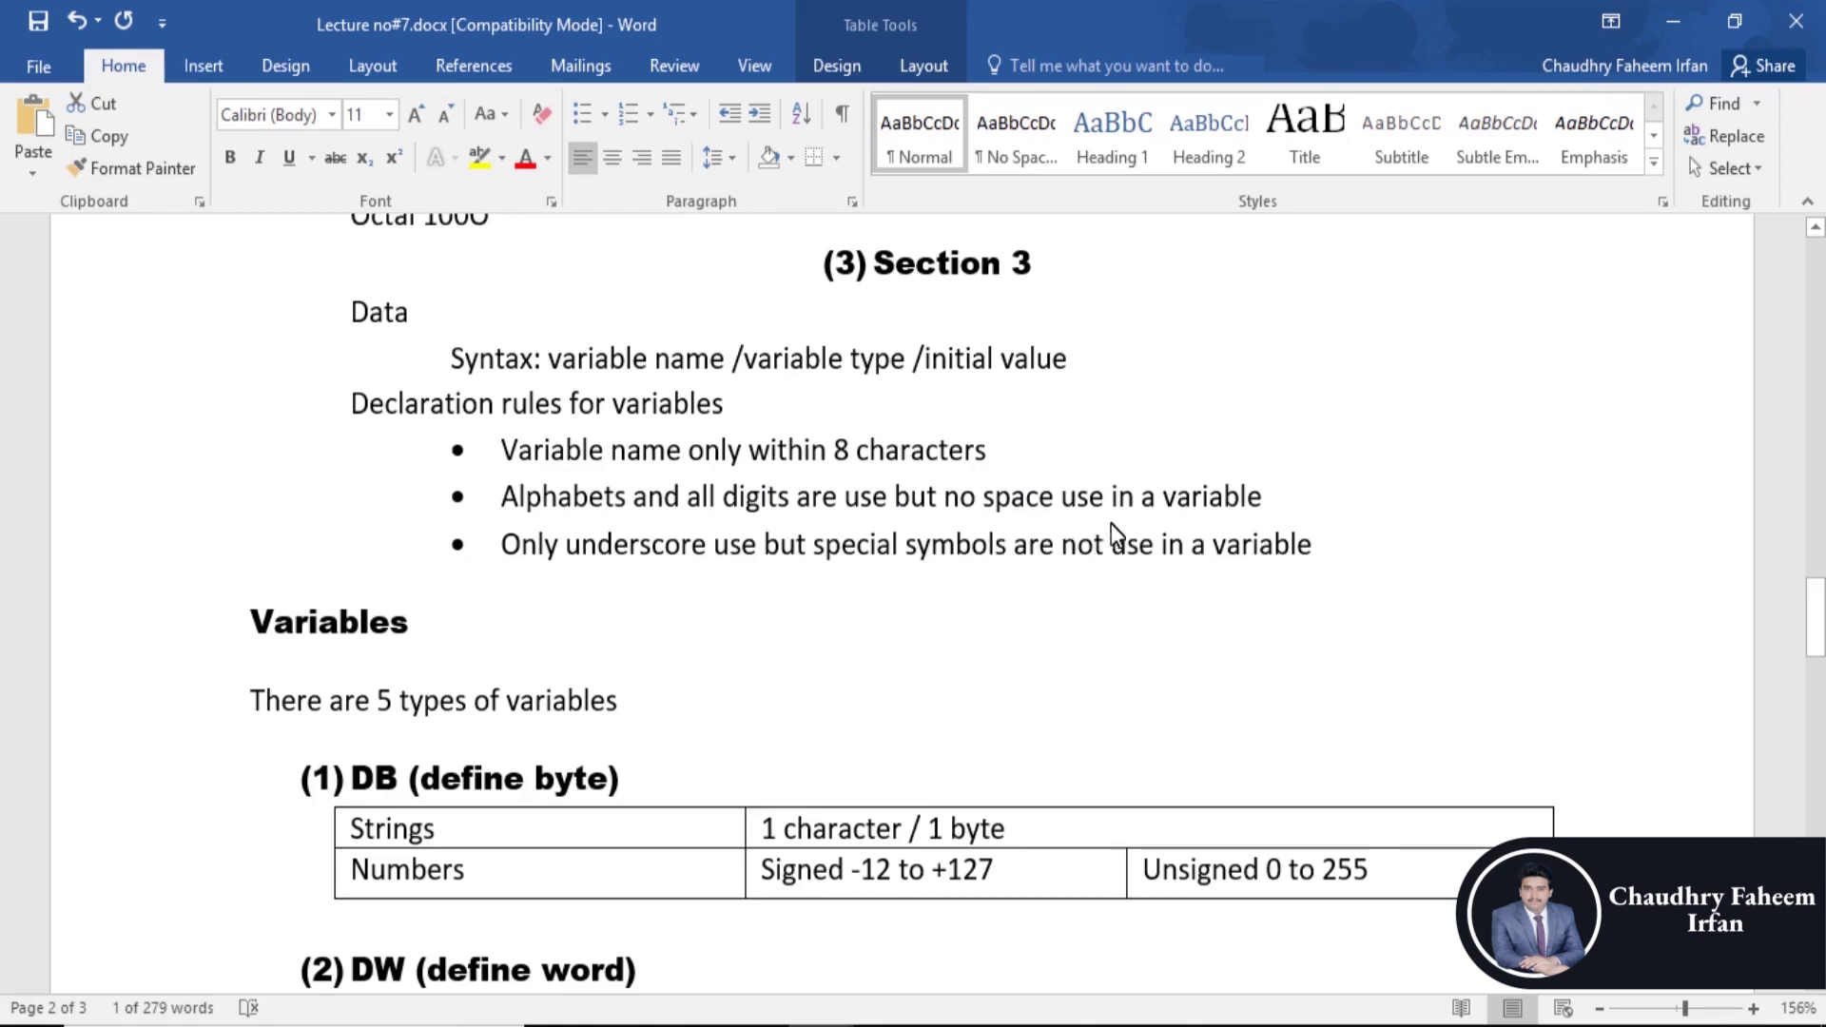
click(1083, 458)
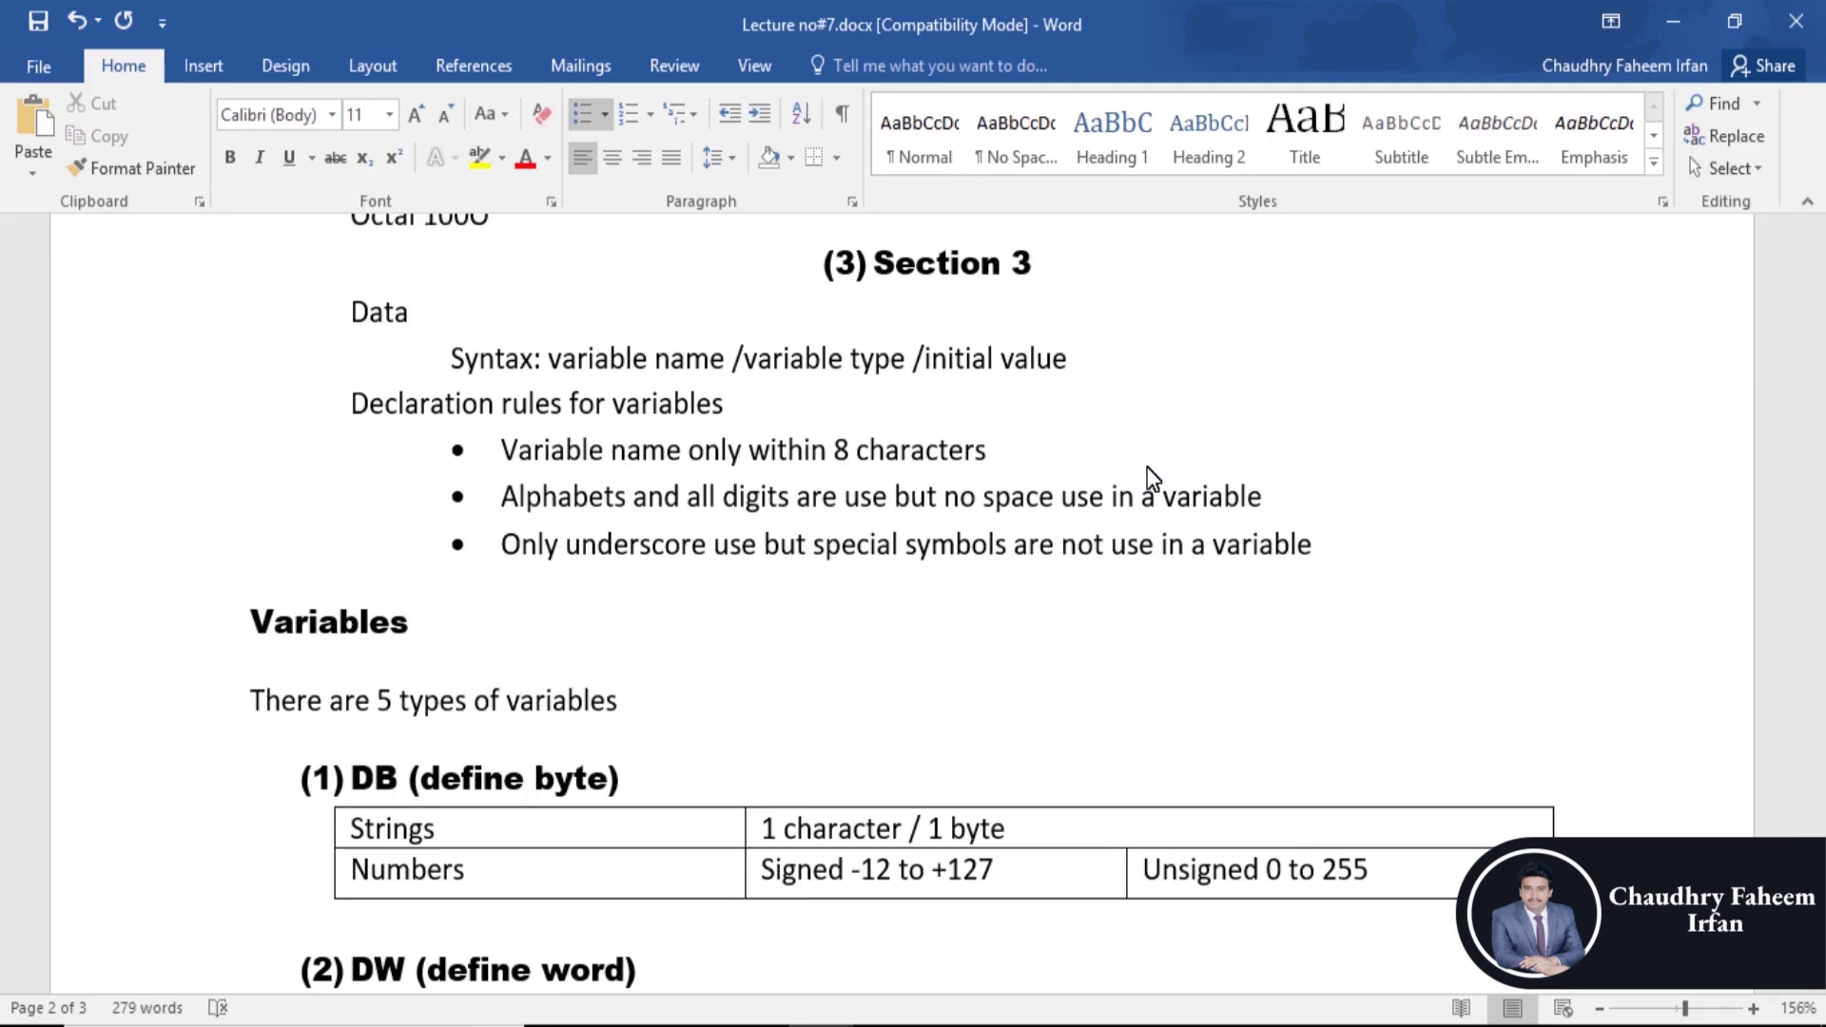
text(a b)
key(Left)
key(shift+Left)
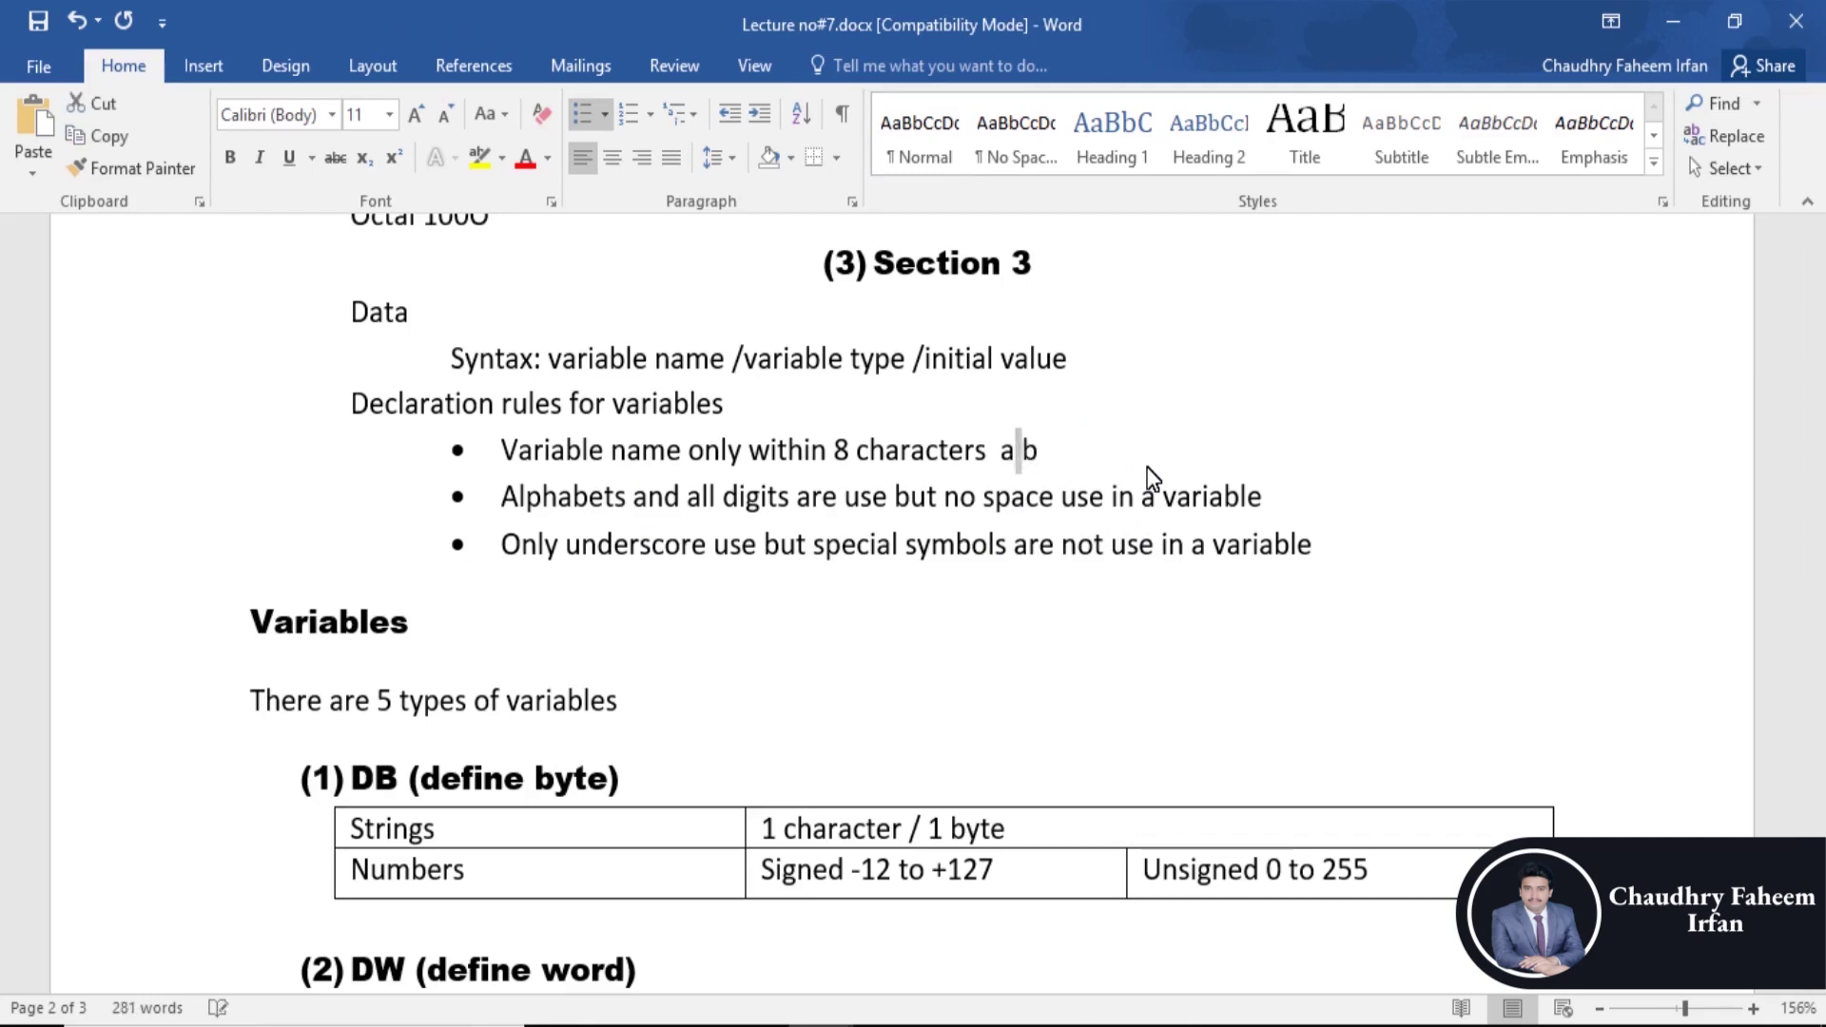
key(BackSpace)
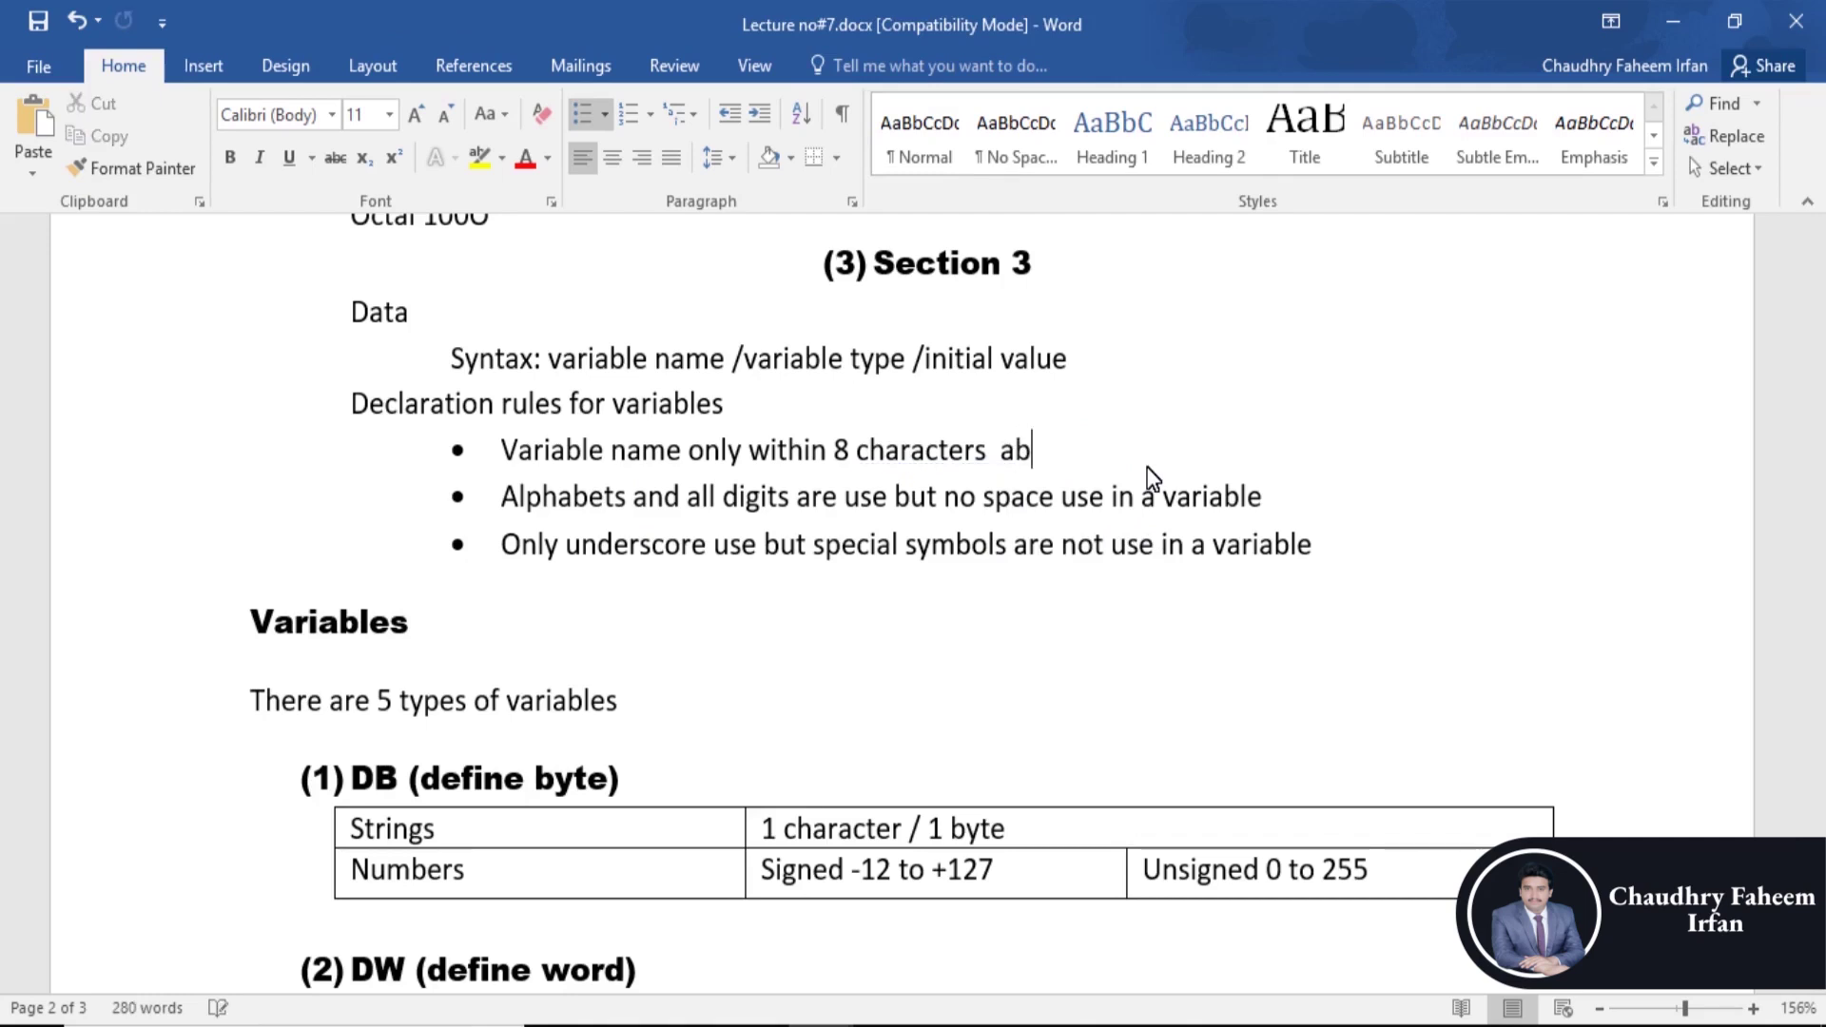
key(Delete)
key(BackSpace)
key(BackSpace)
key(BackSpace)
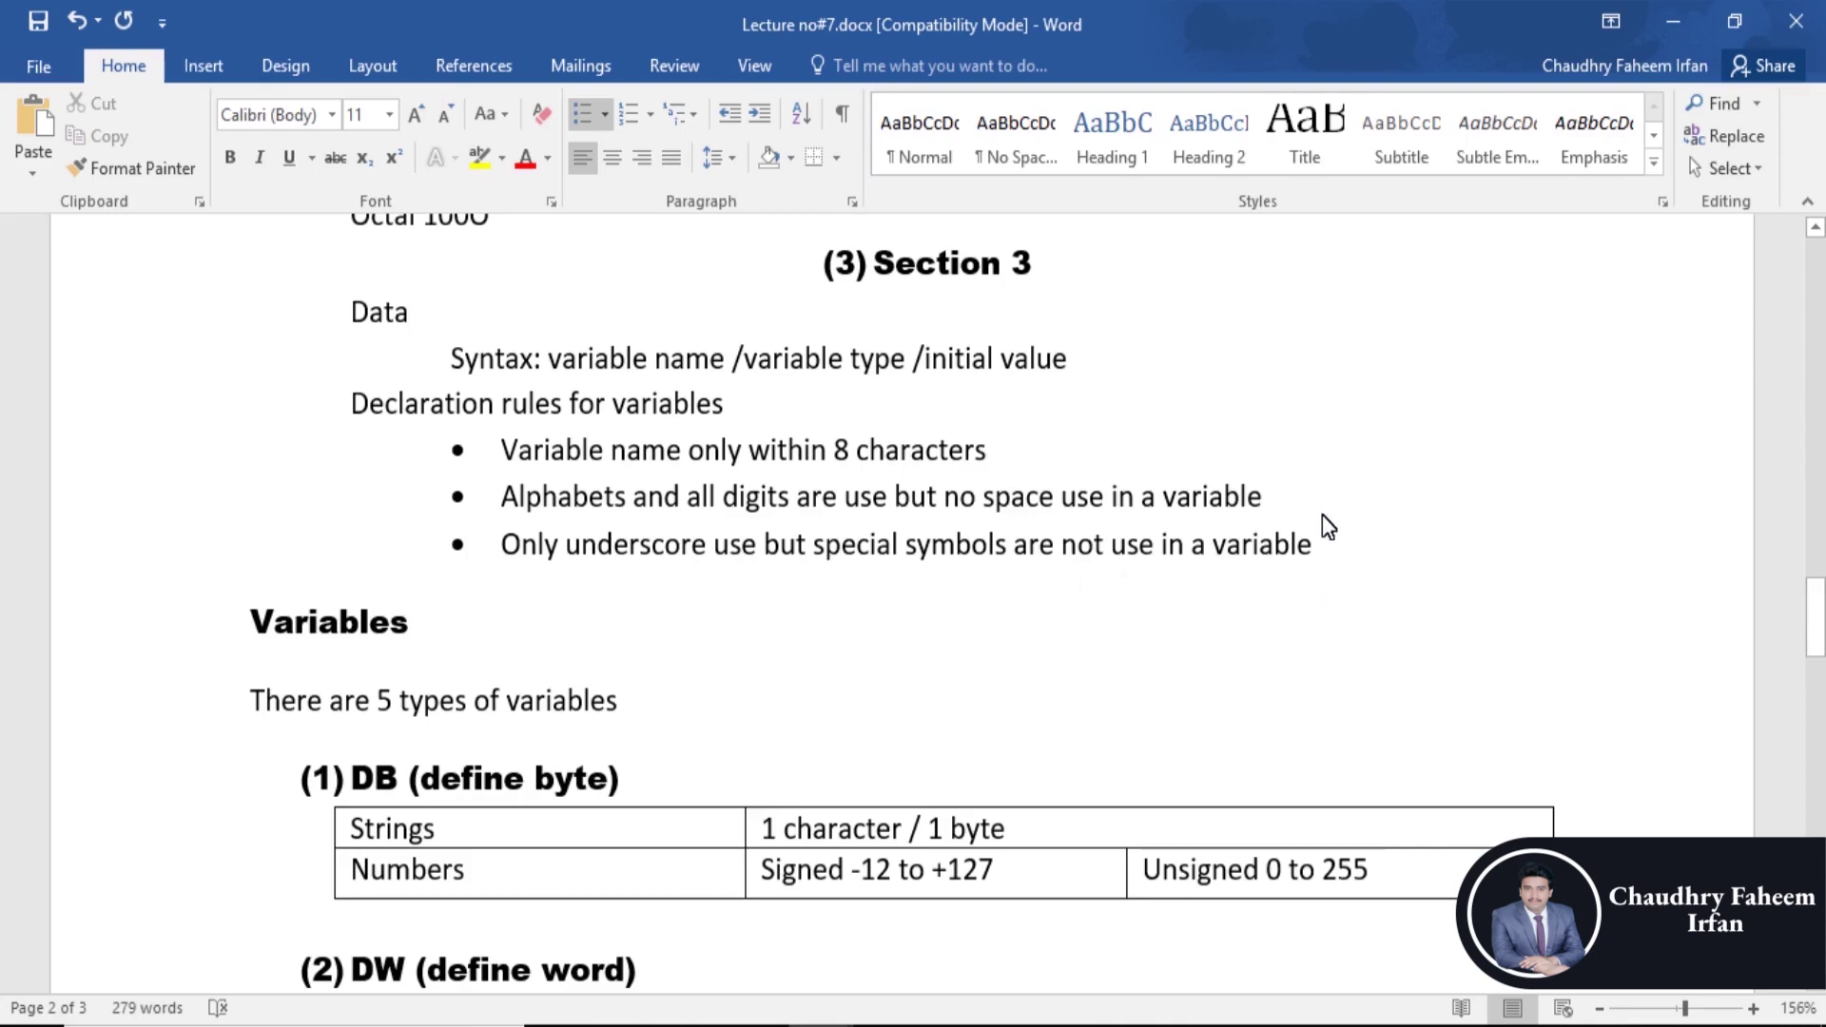
text(_)
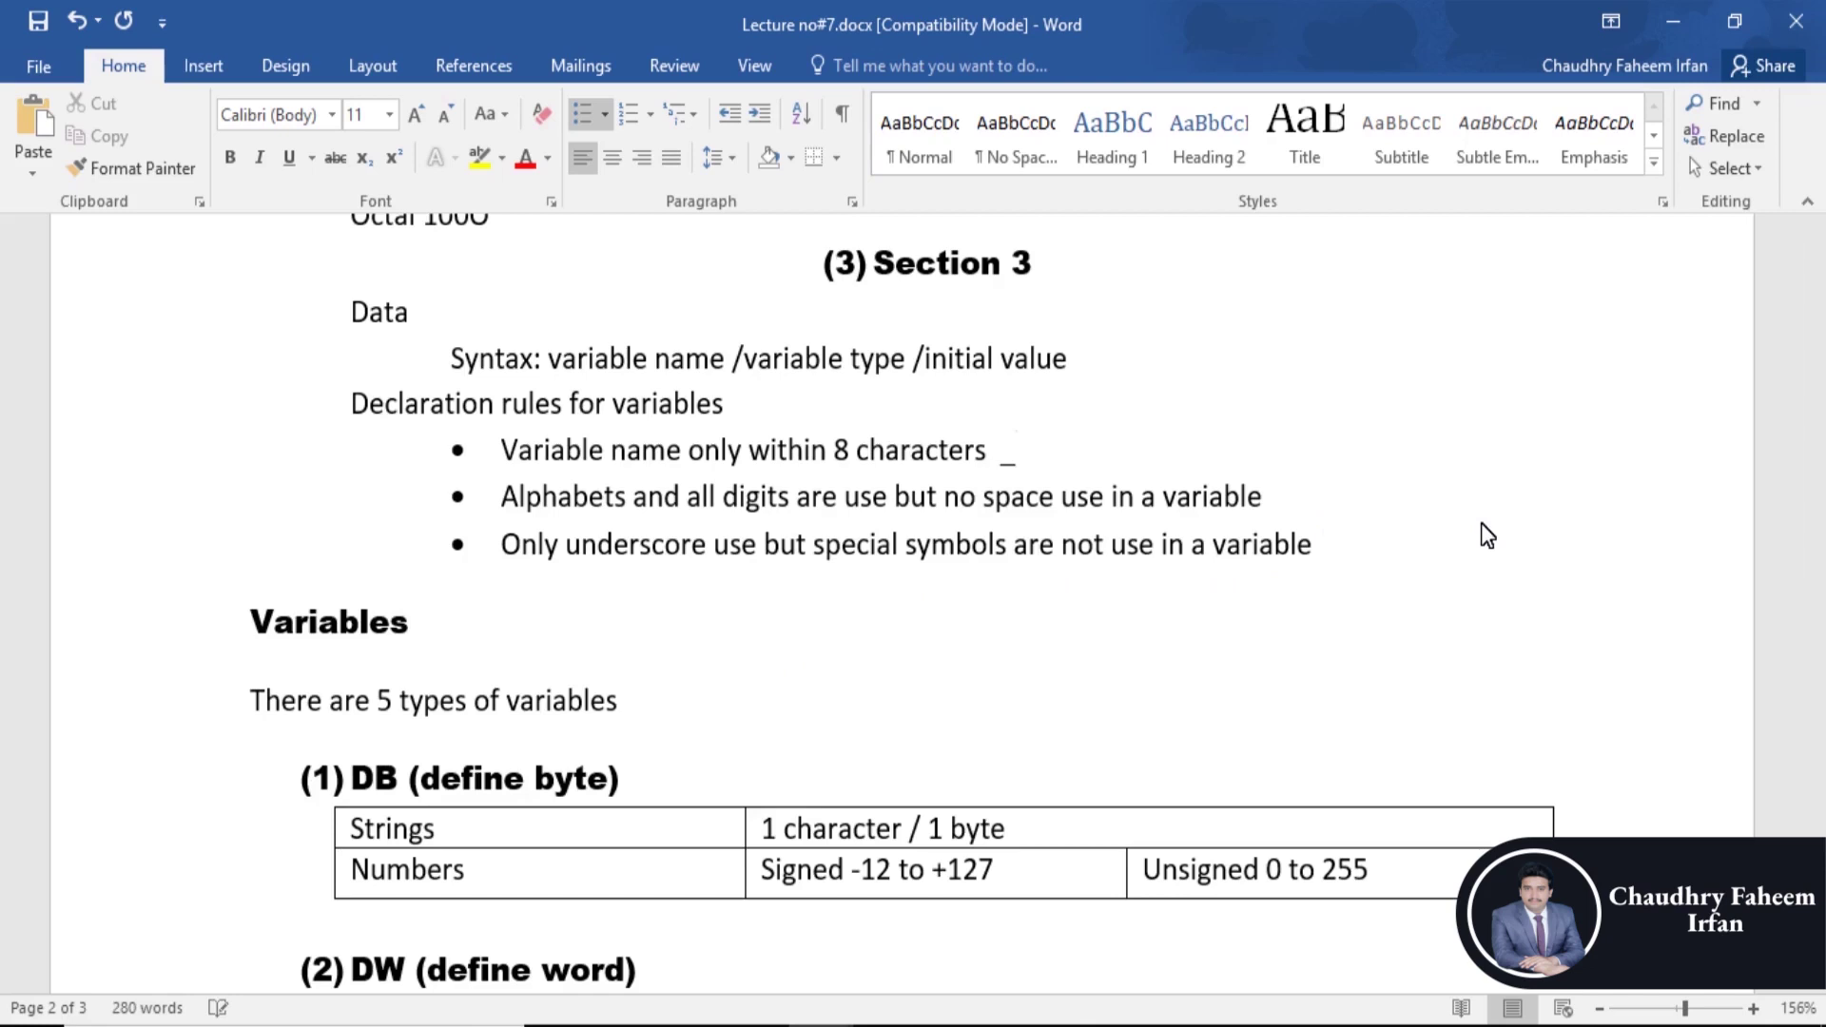
text(abc)
text(*)
key(shift+Left)
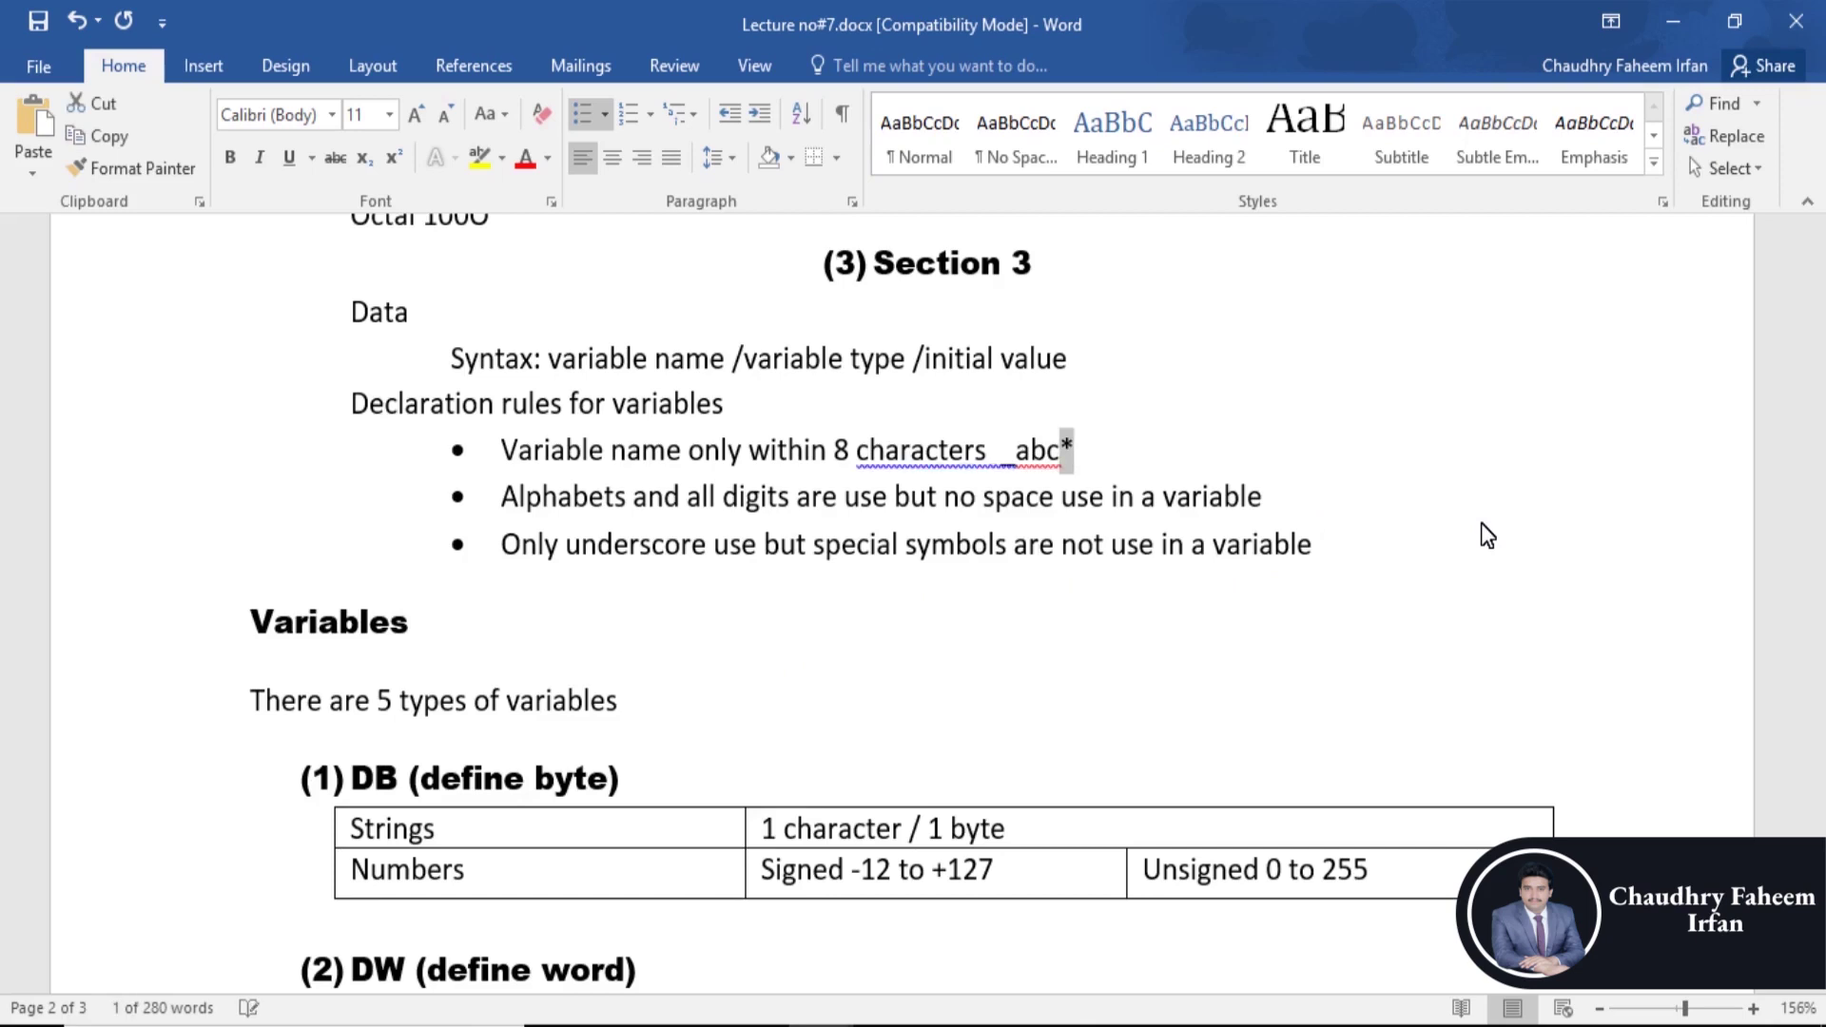
key(BackSpace)
key(BackSpace)
key(BackSpace)
key(BackSpace)
key(BackSpace)
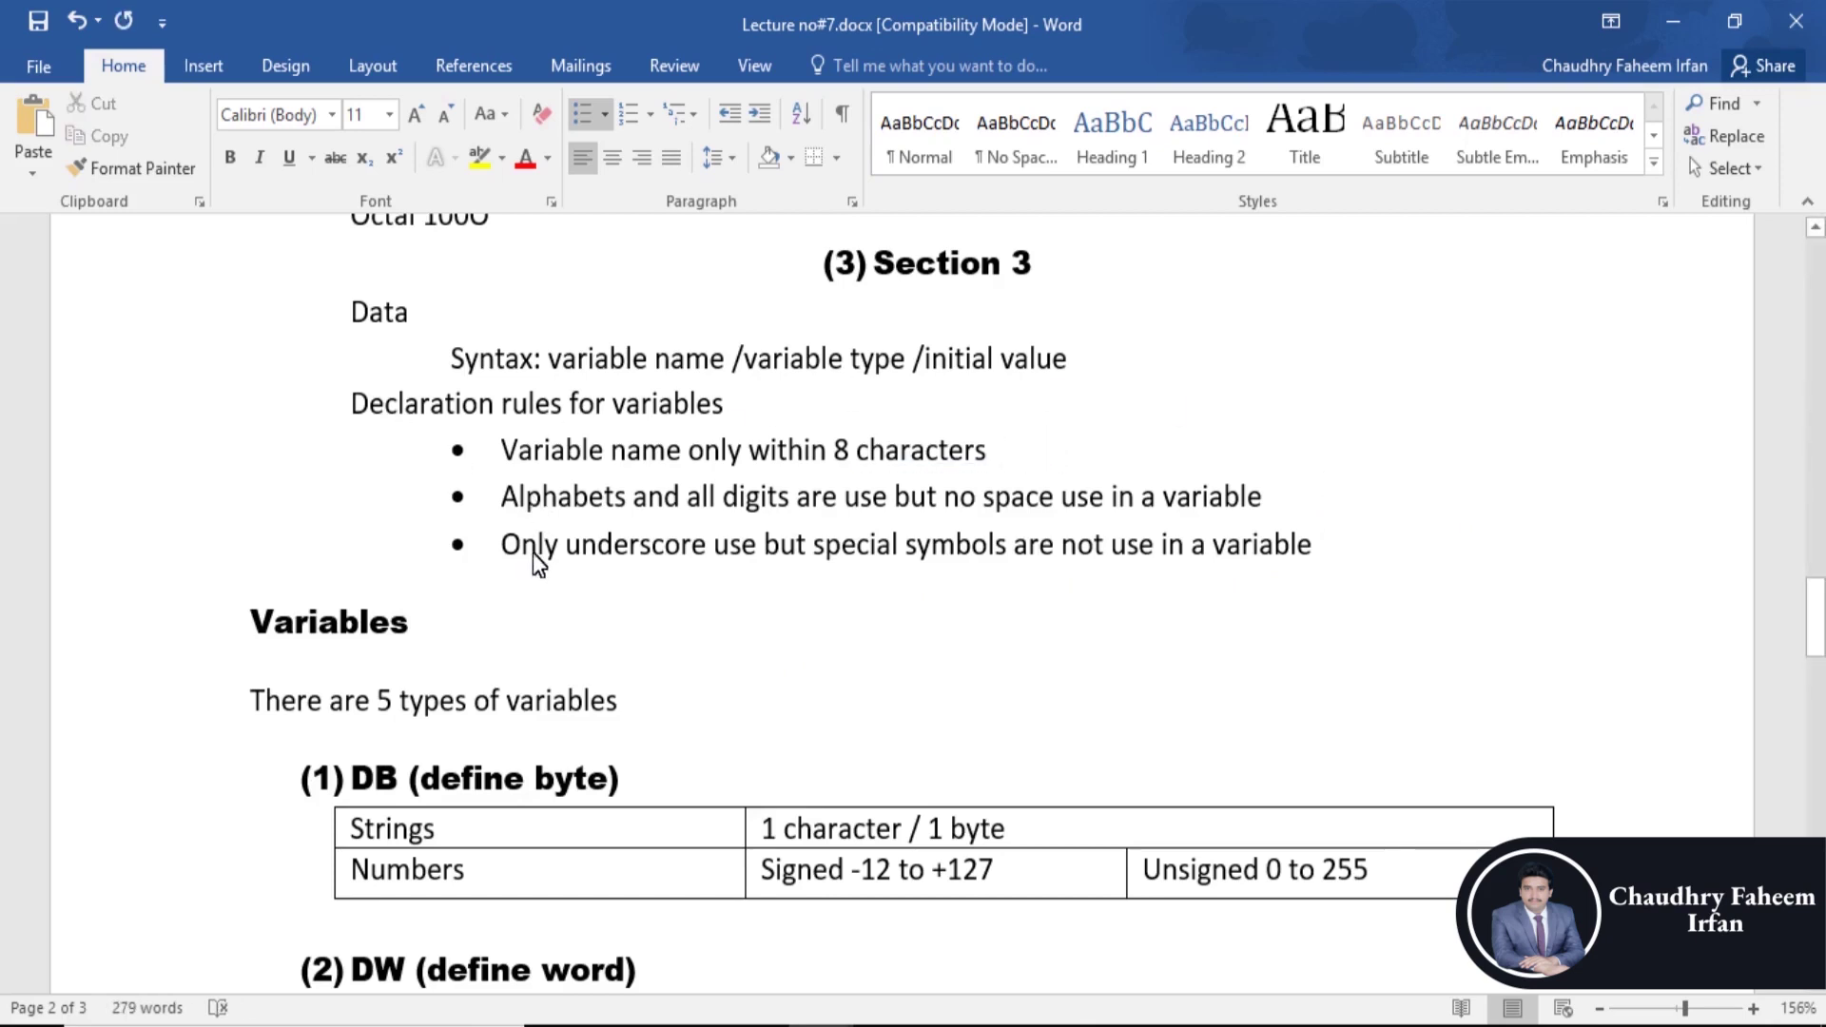
scroll(530, 567, down, 1)
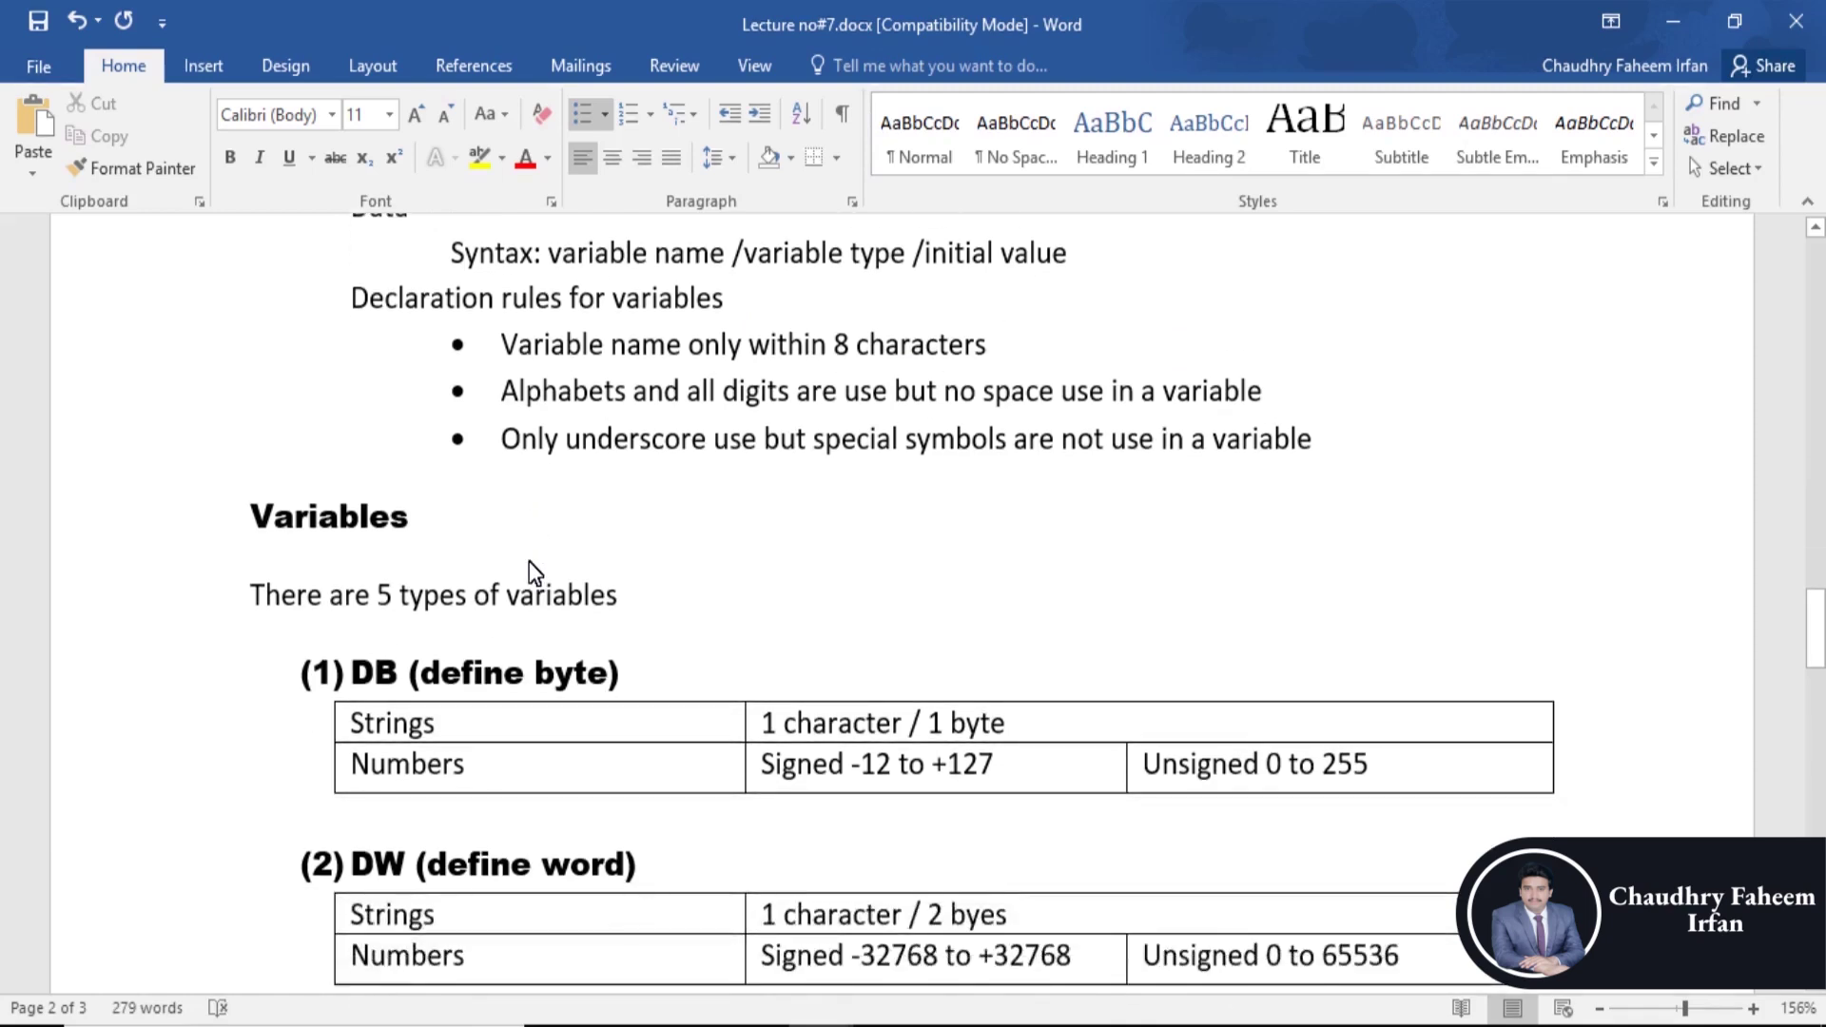
scroll(530, 560, down, 1)
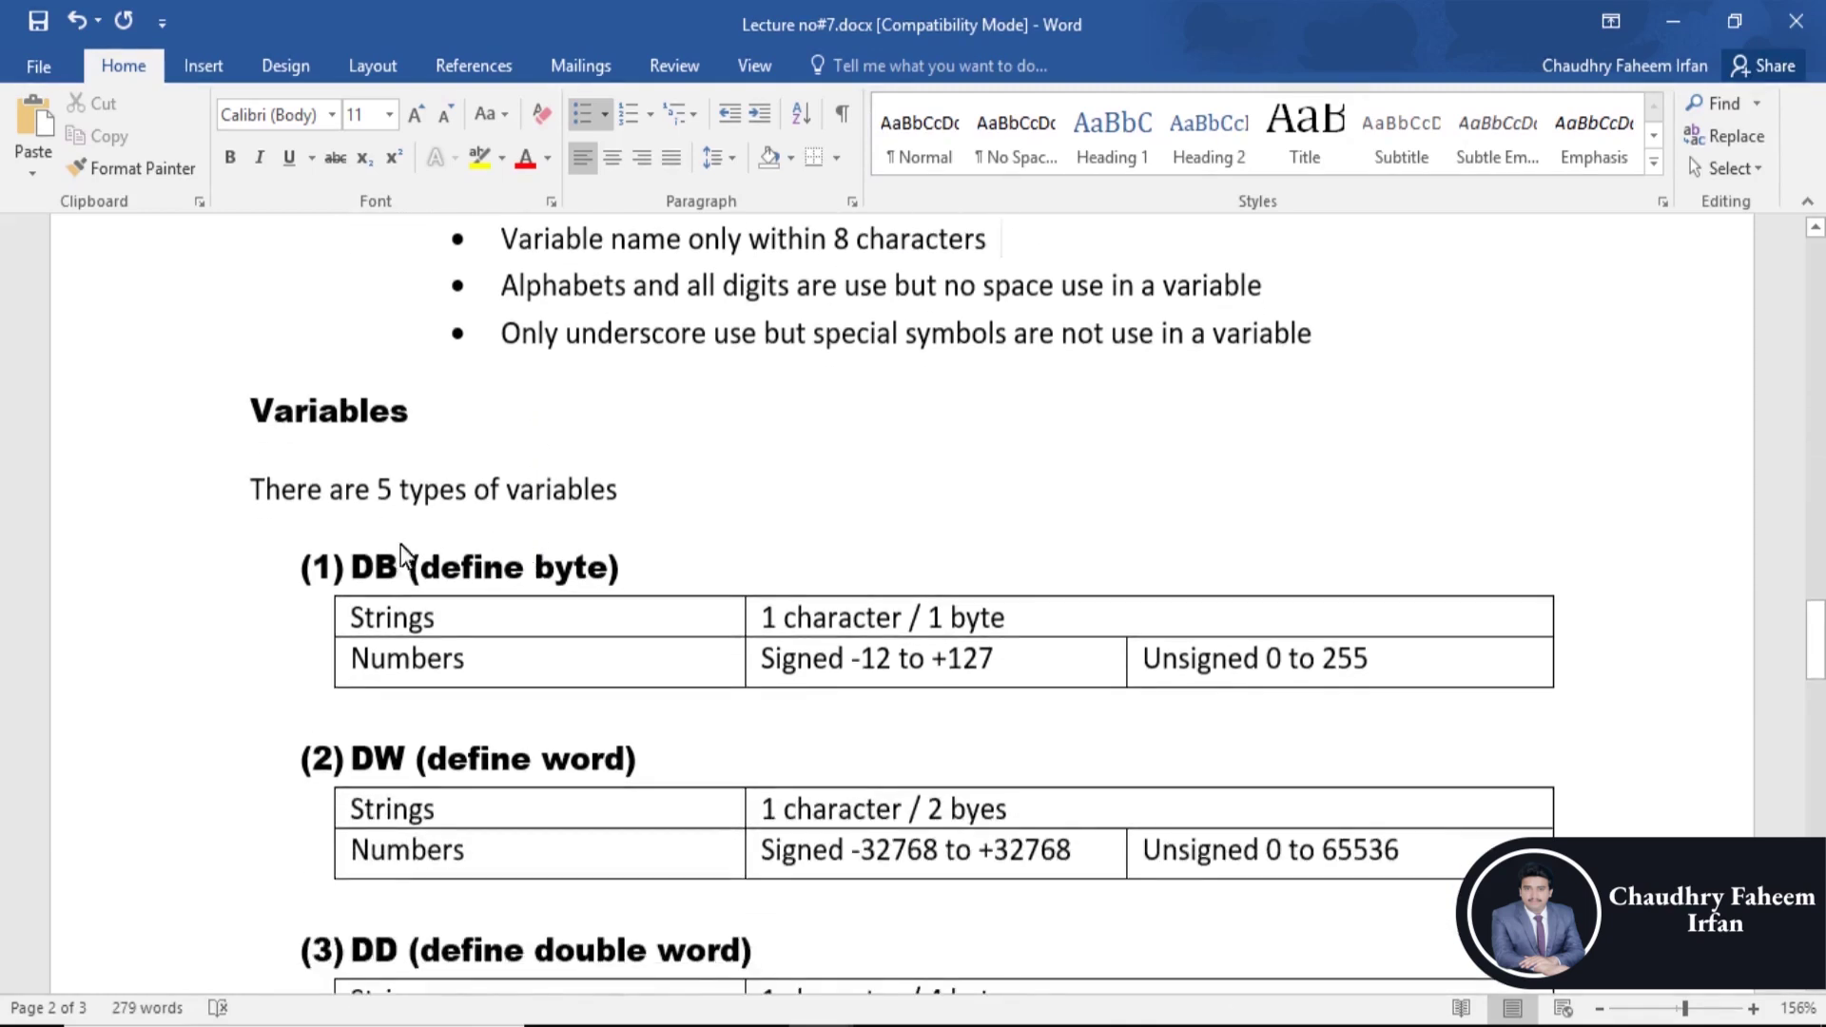
scroll(393, 554, down, 2)
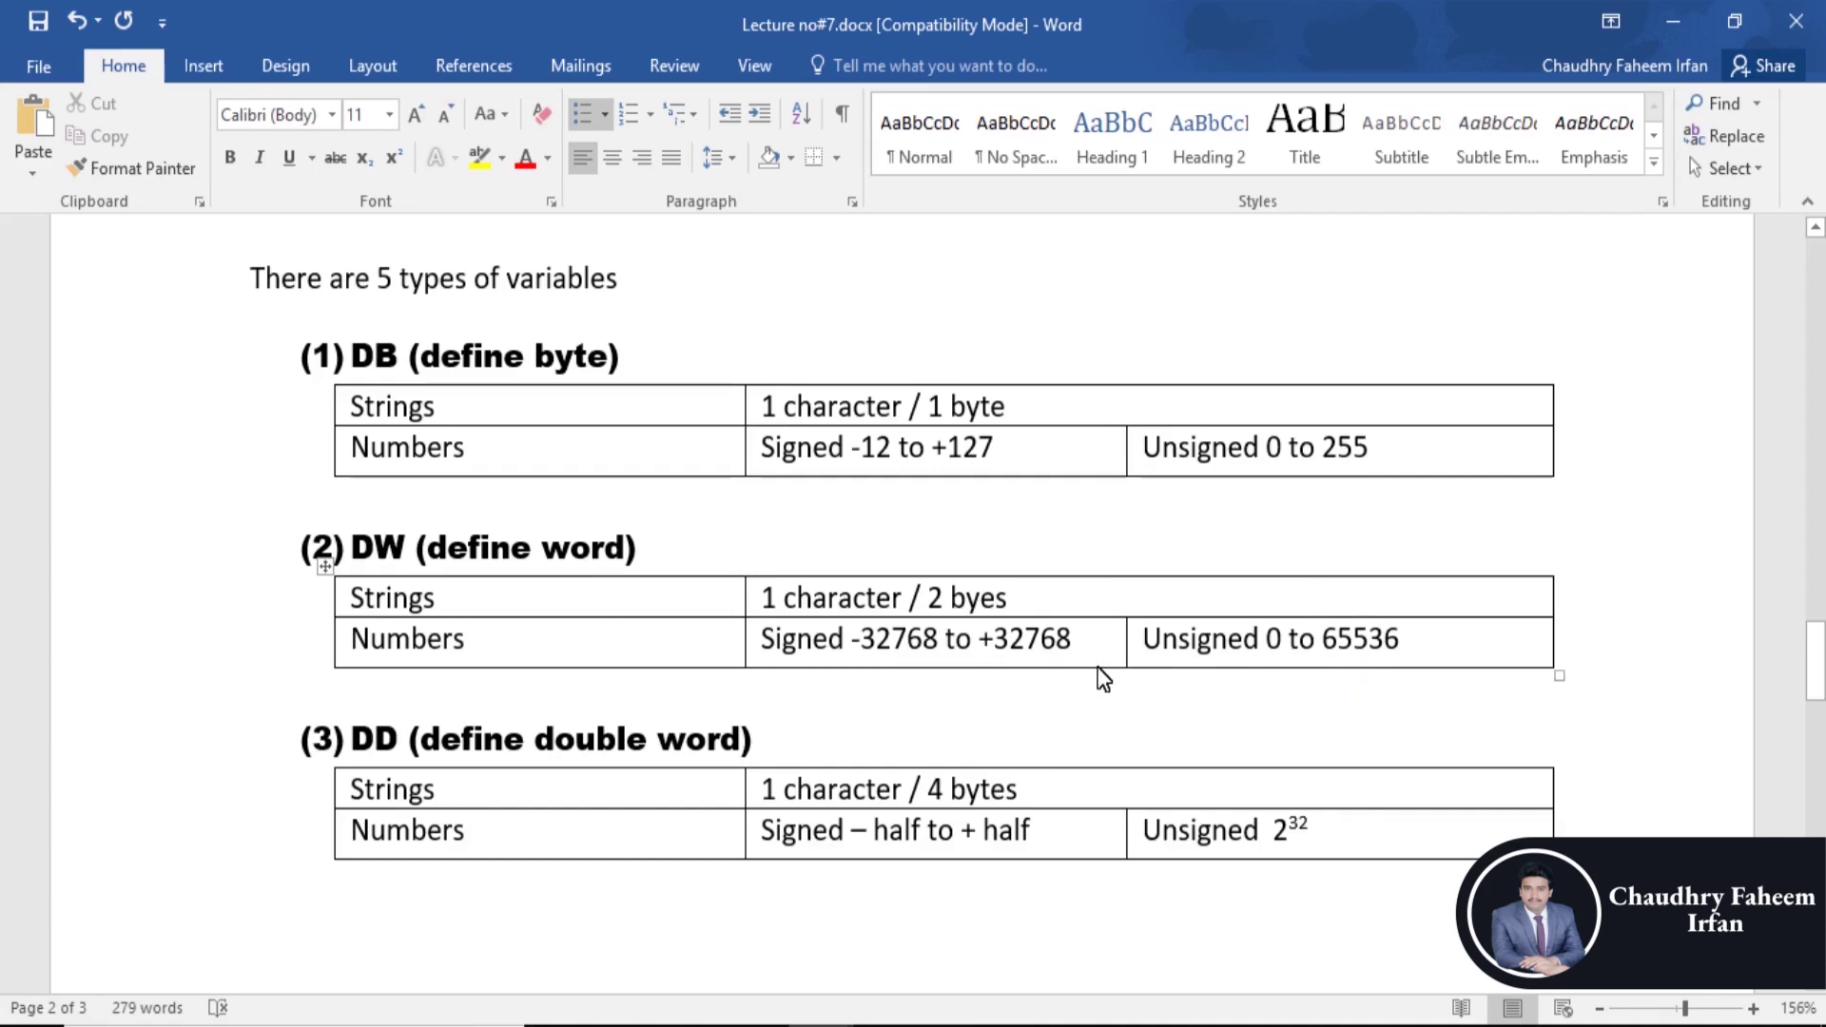
scroll(538, 641, down, 3)
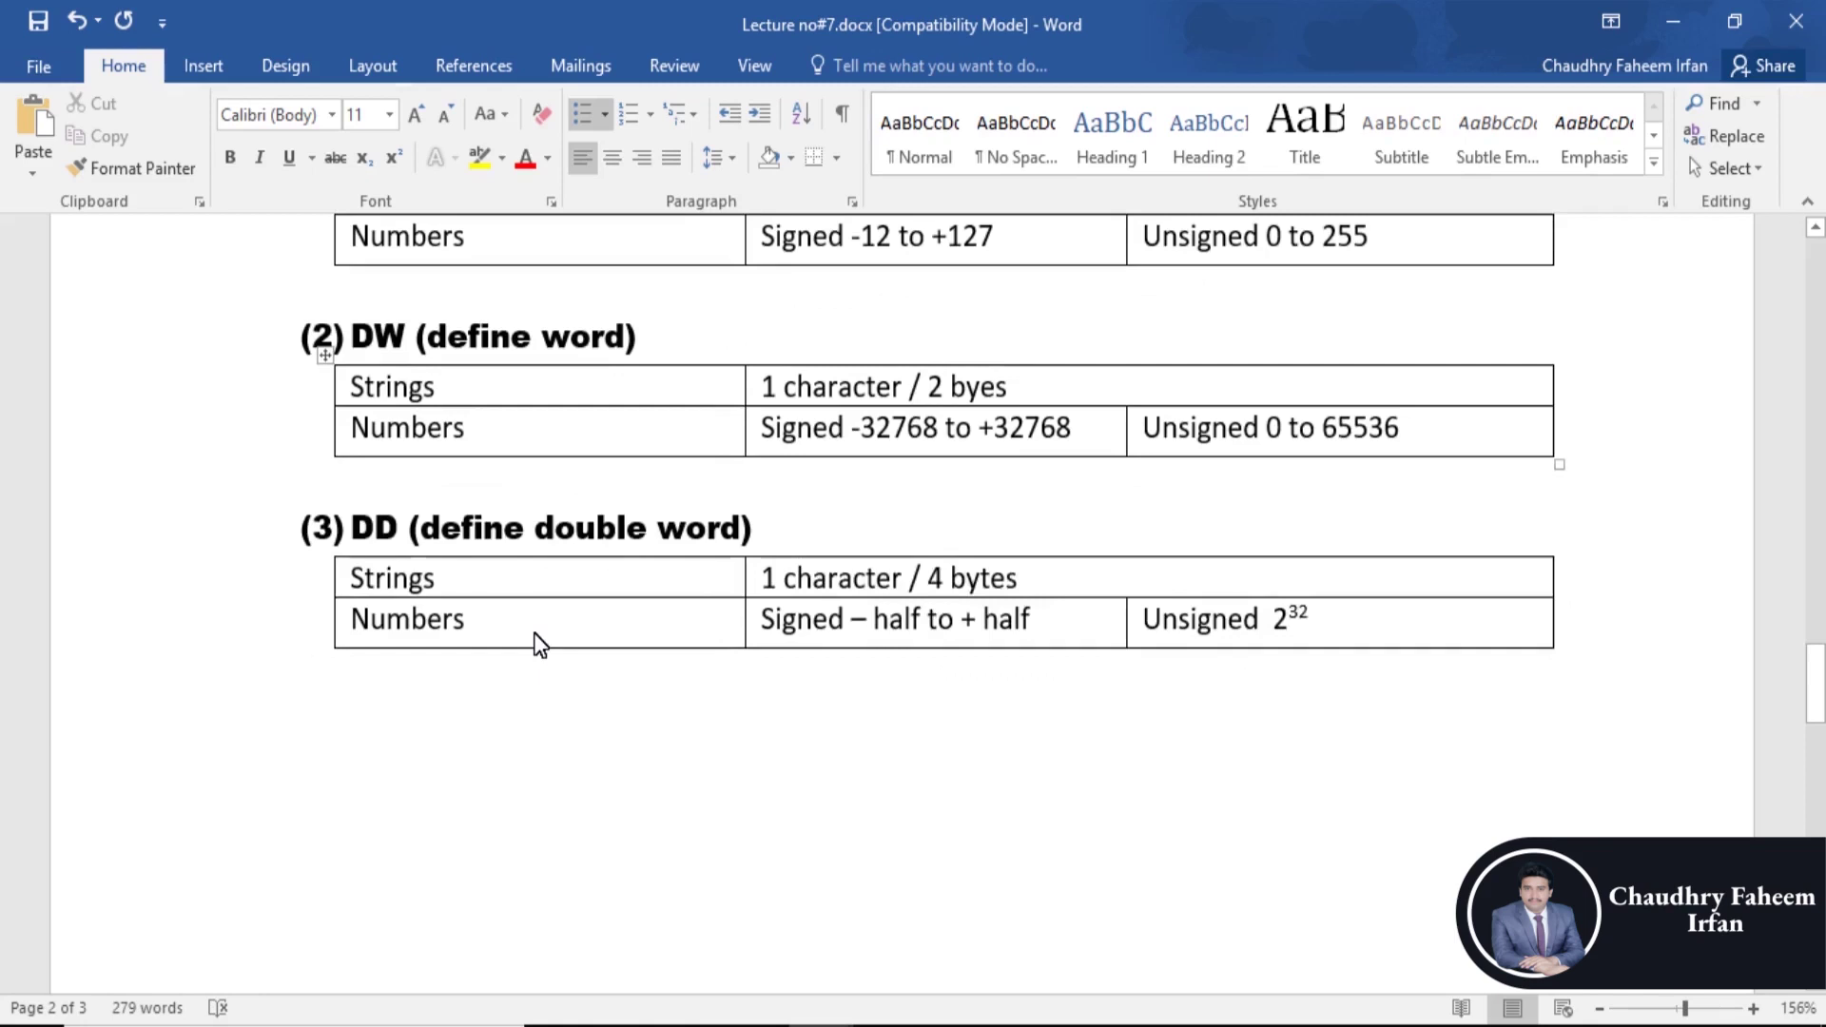
scroll(538, 640, down, 2)
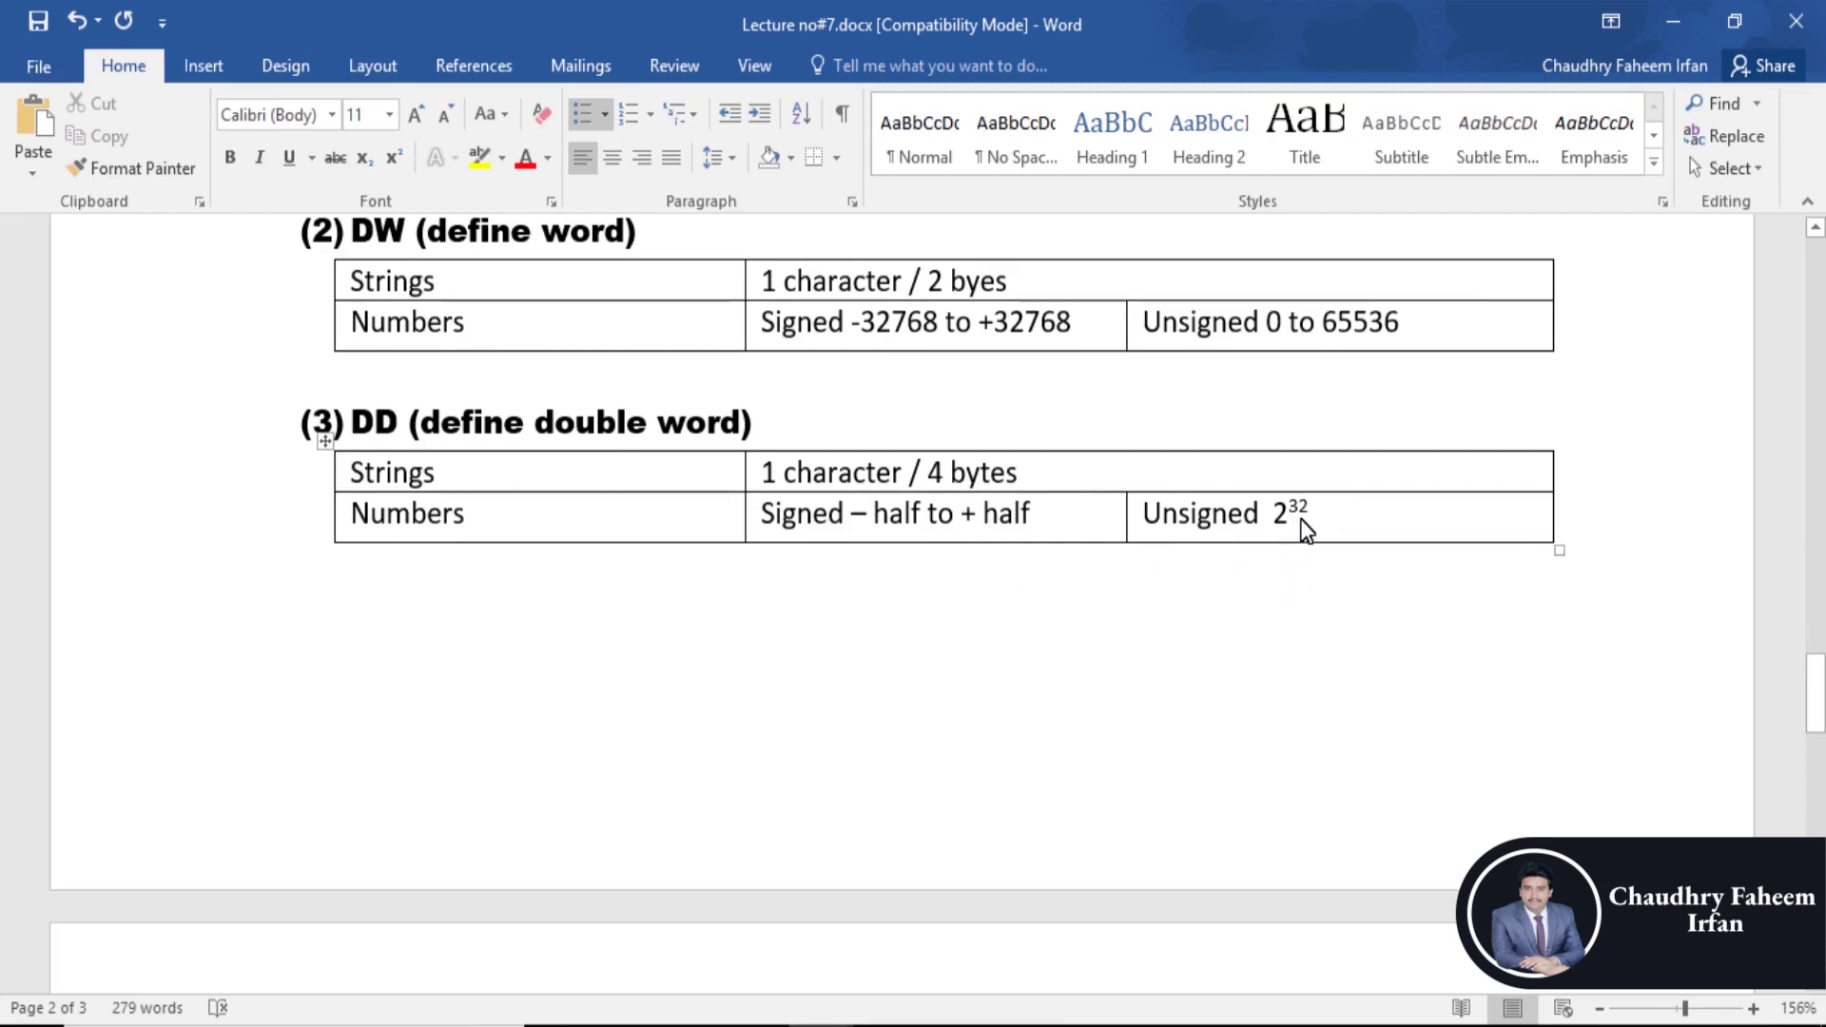
scroll(1301, 527, down, 2)
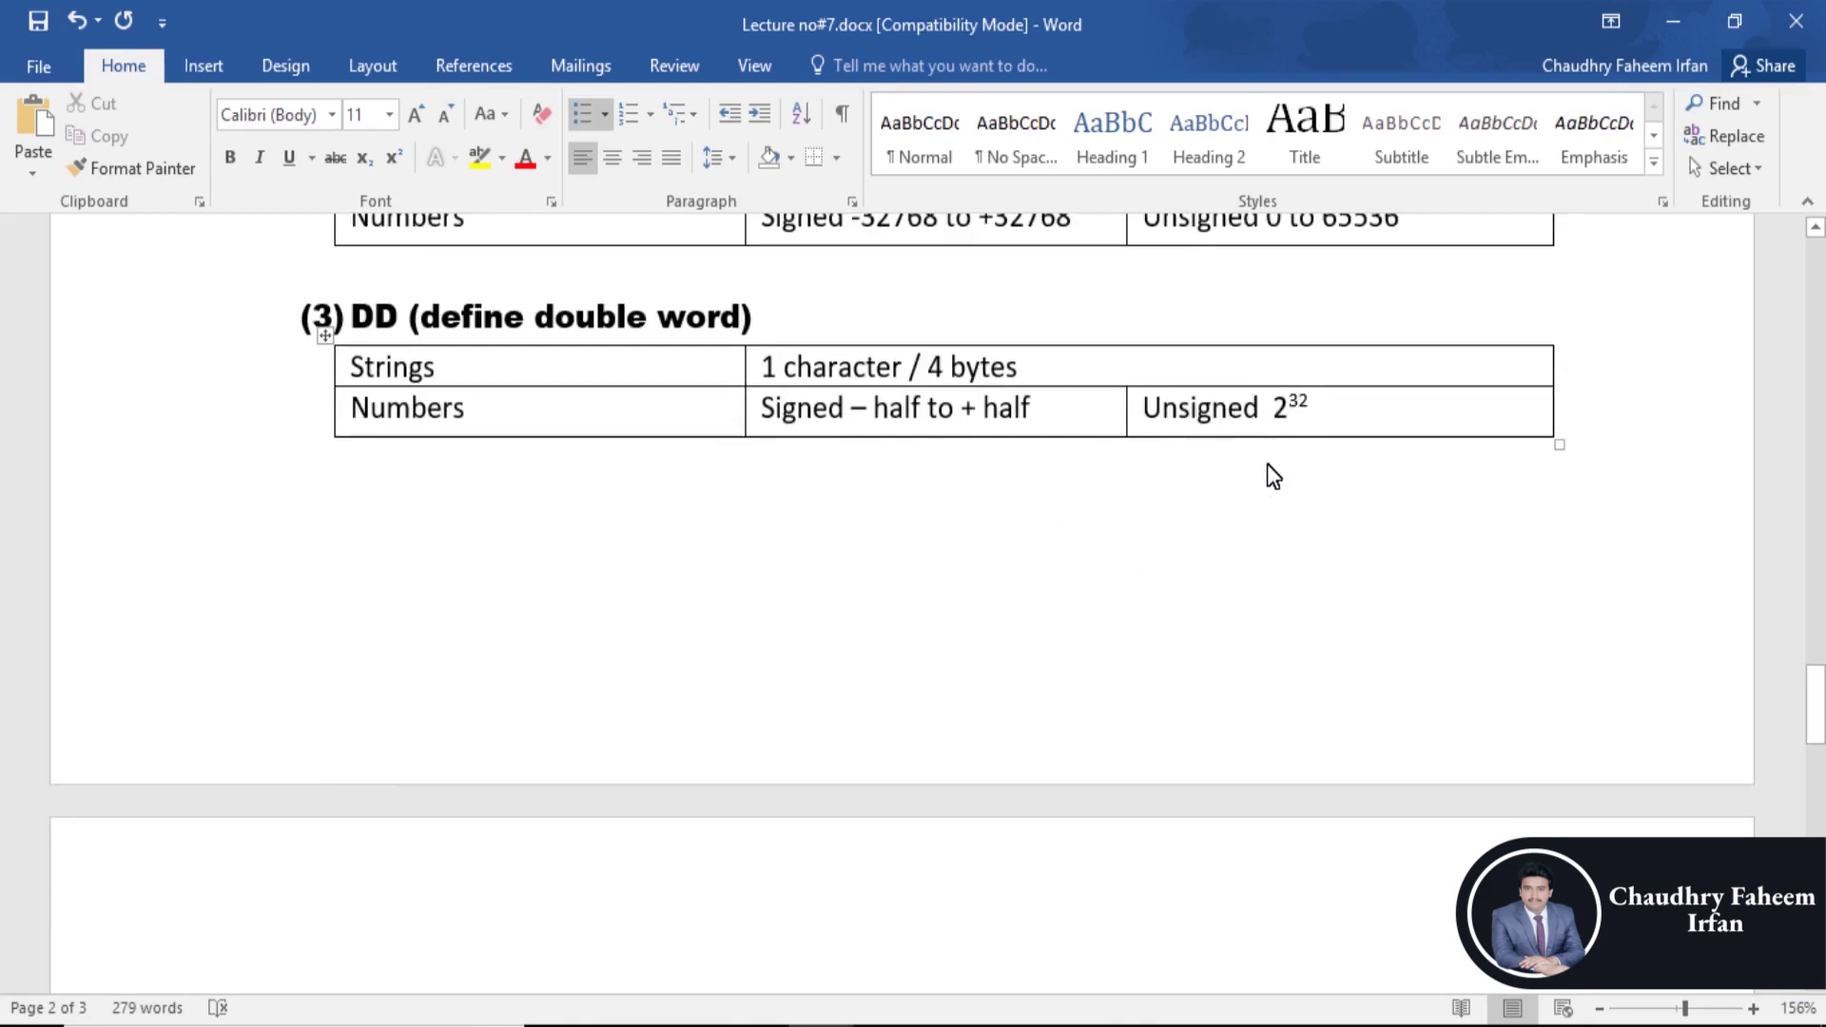
scroll(799, 507, down, 5)
scroll(742, 521, down, 2)
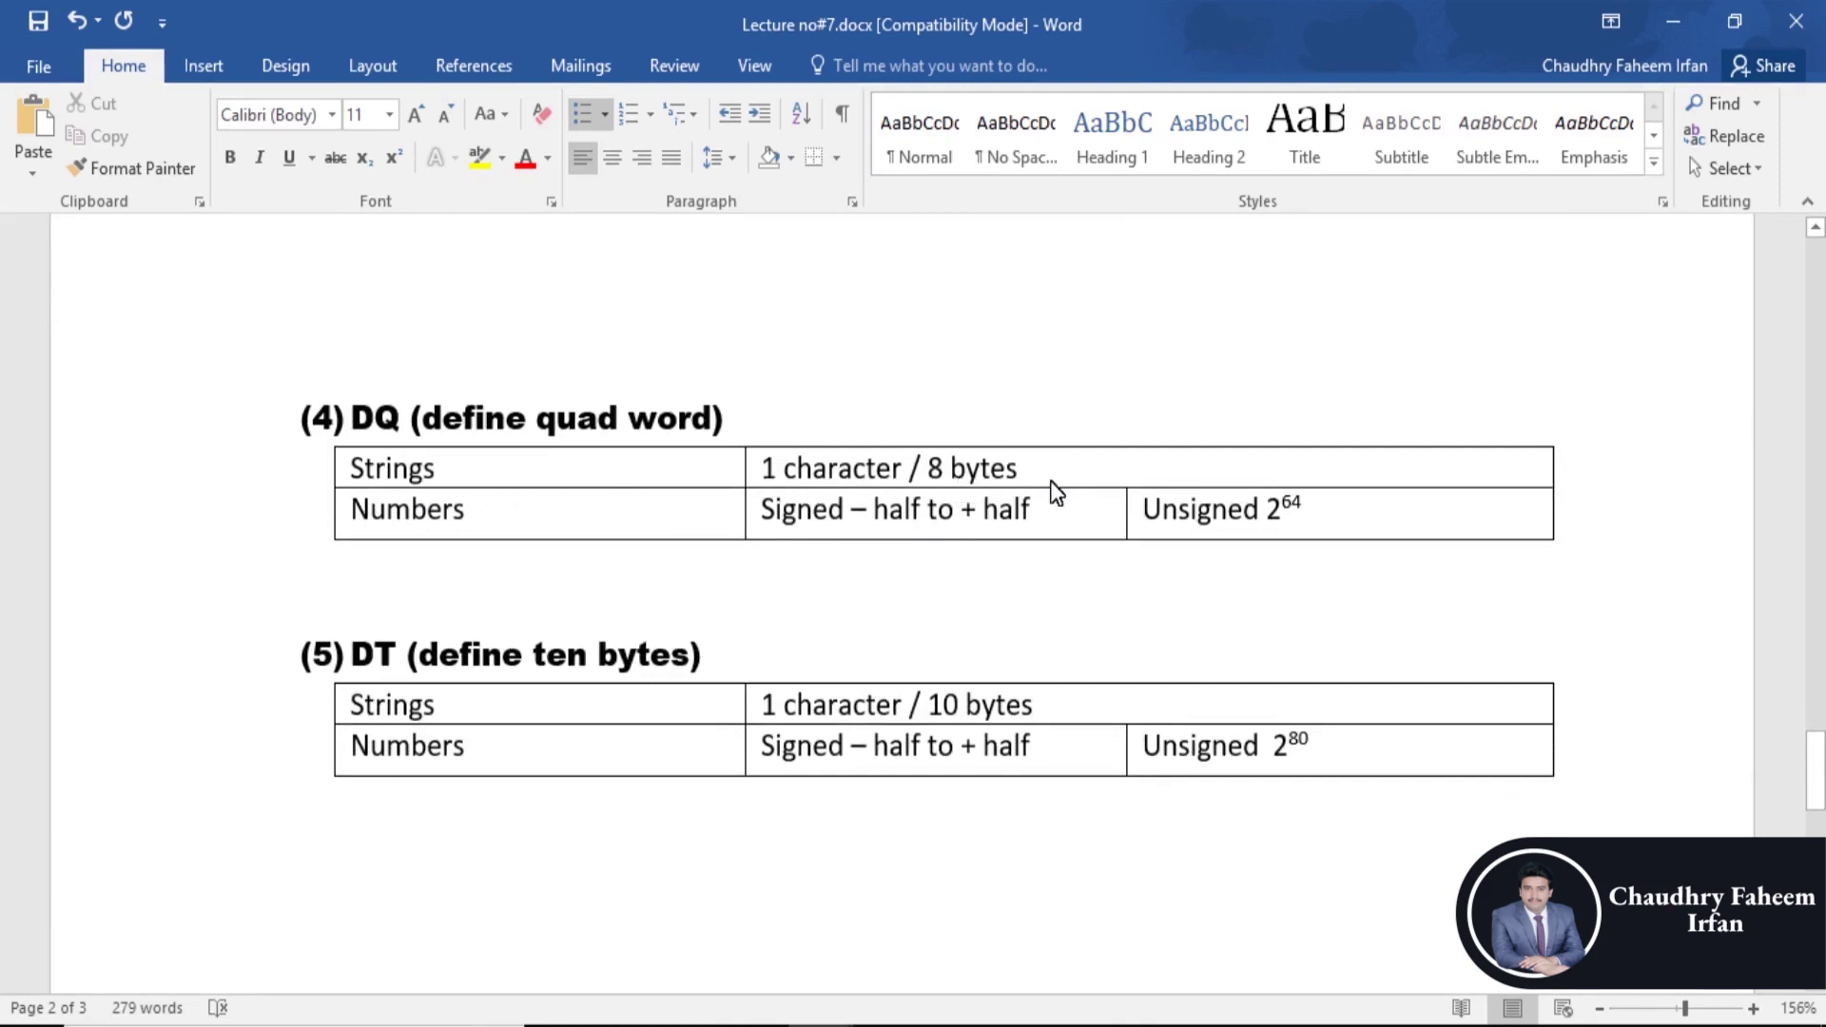
mouse_move(1006, 492)
scroll(899, 671, up, 1)
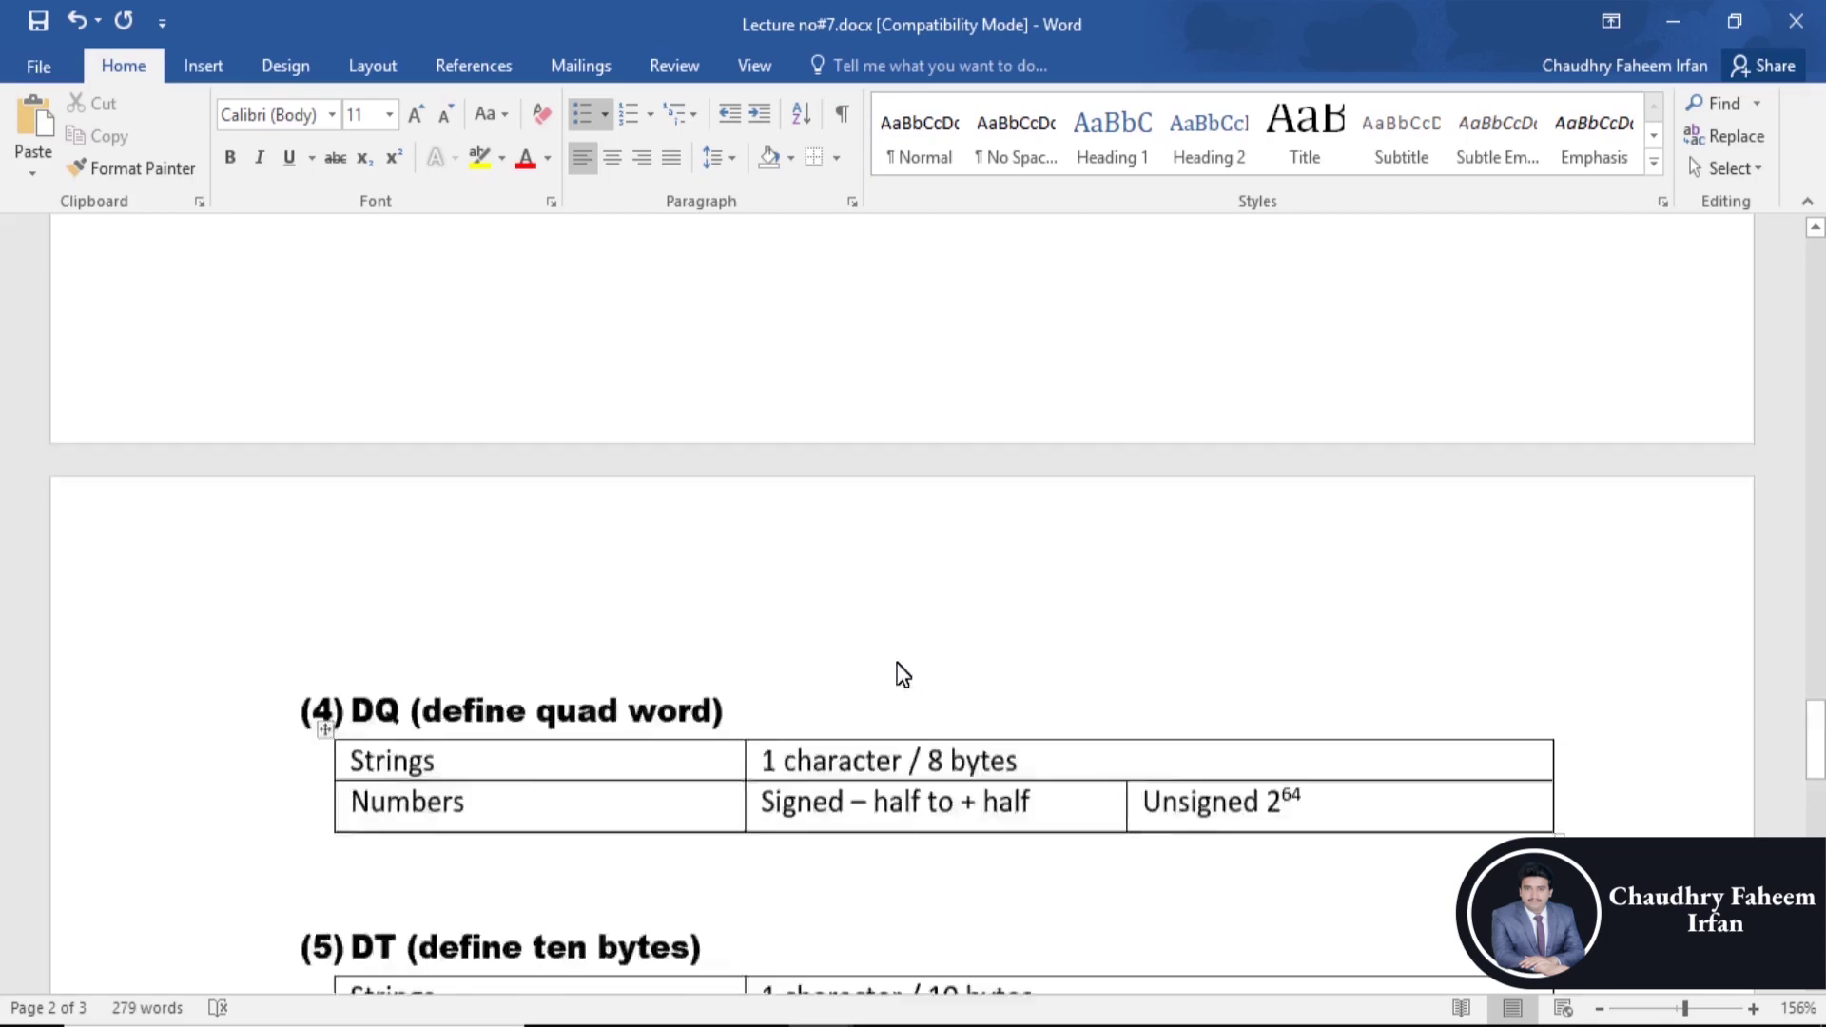
scroll(898, 672, up, 2)
scroll(899, 672, up, 1)
scroll(899, 670, up, 3)
scroll(898, 671, up, 1)
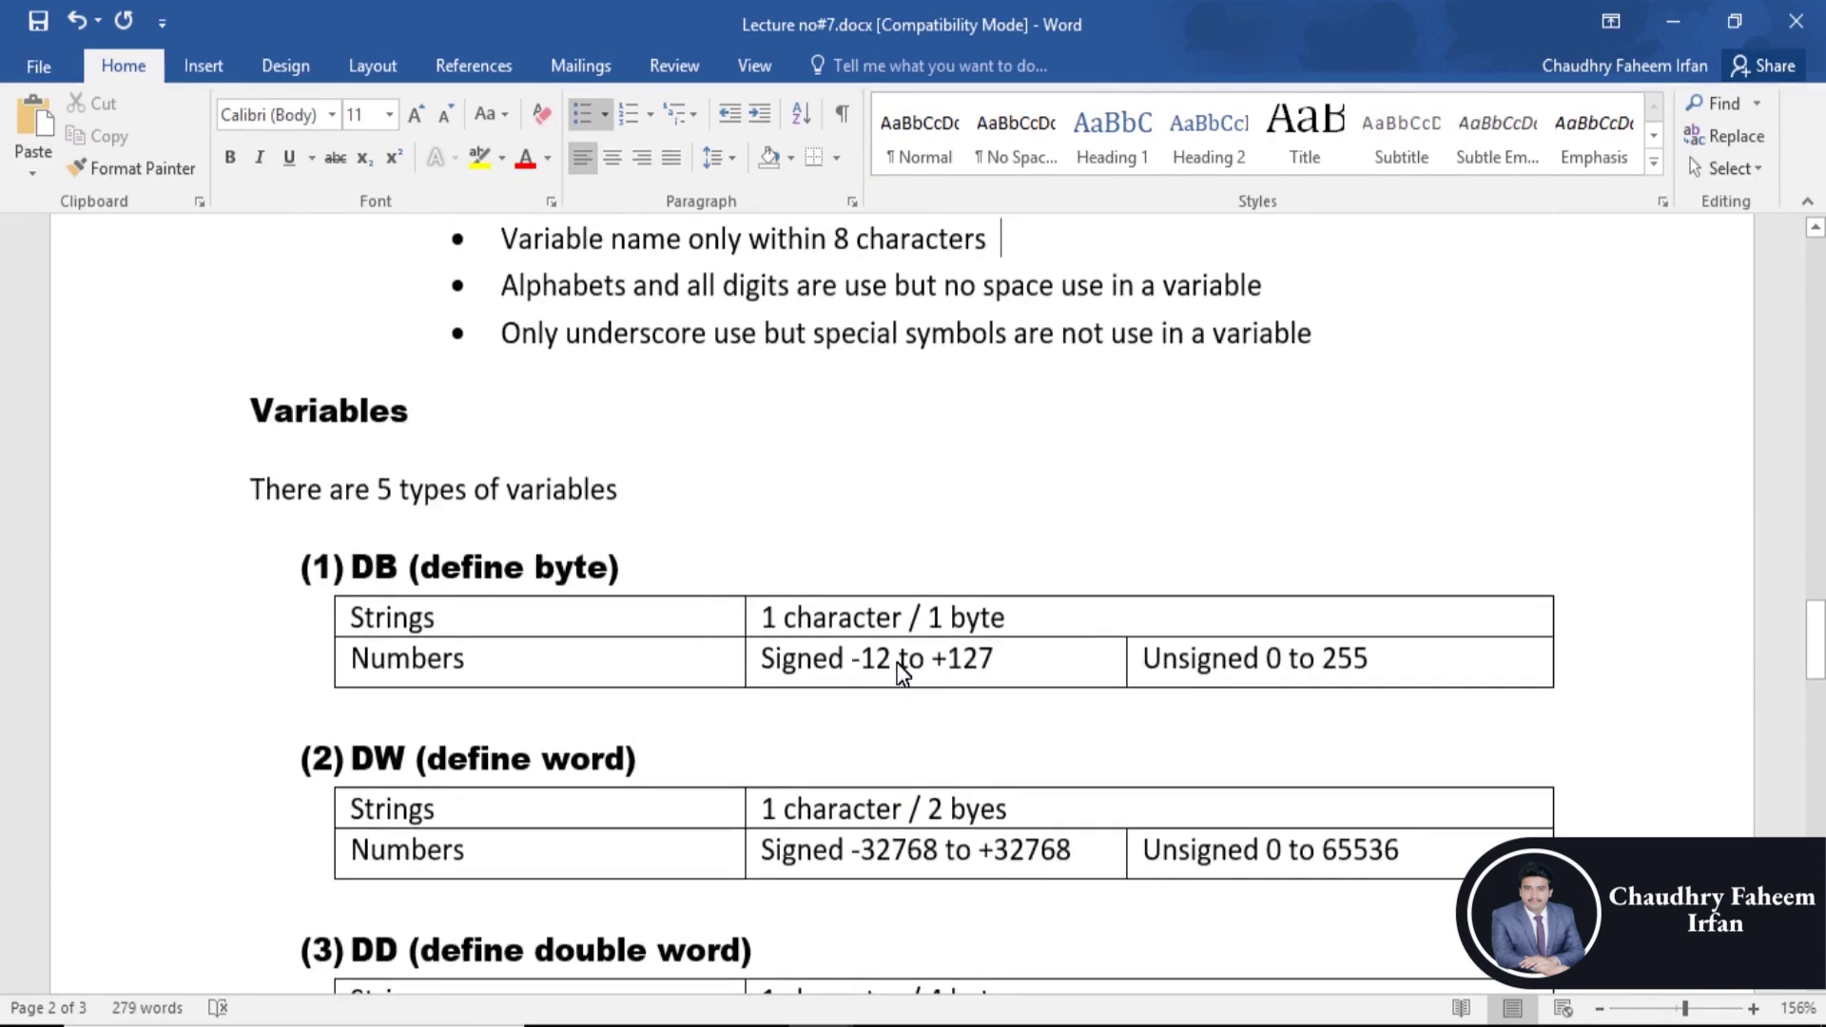
scroll(898, 670, up, 5)
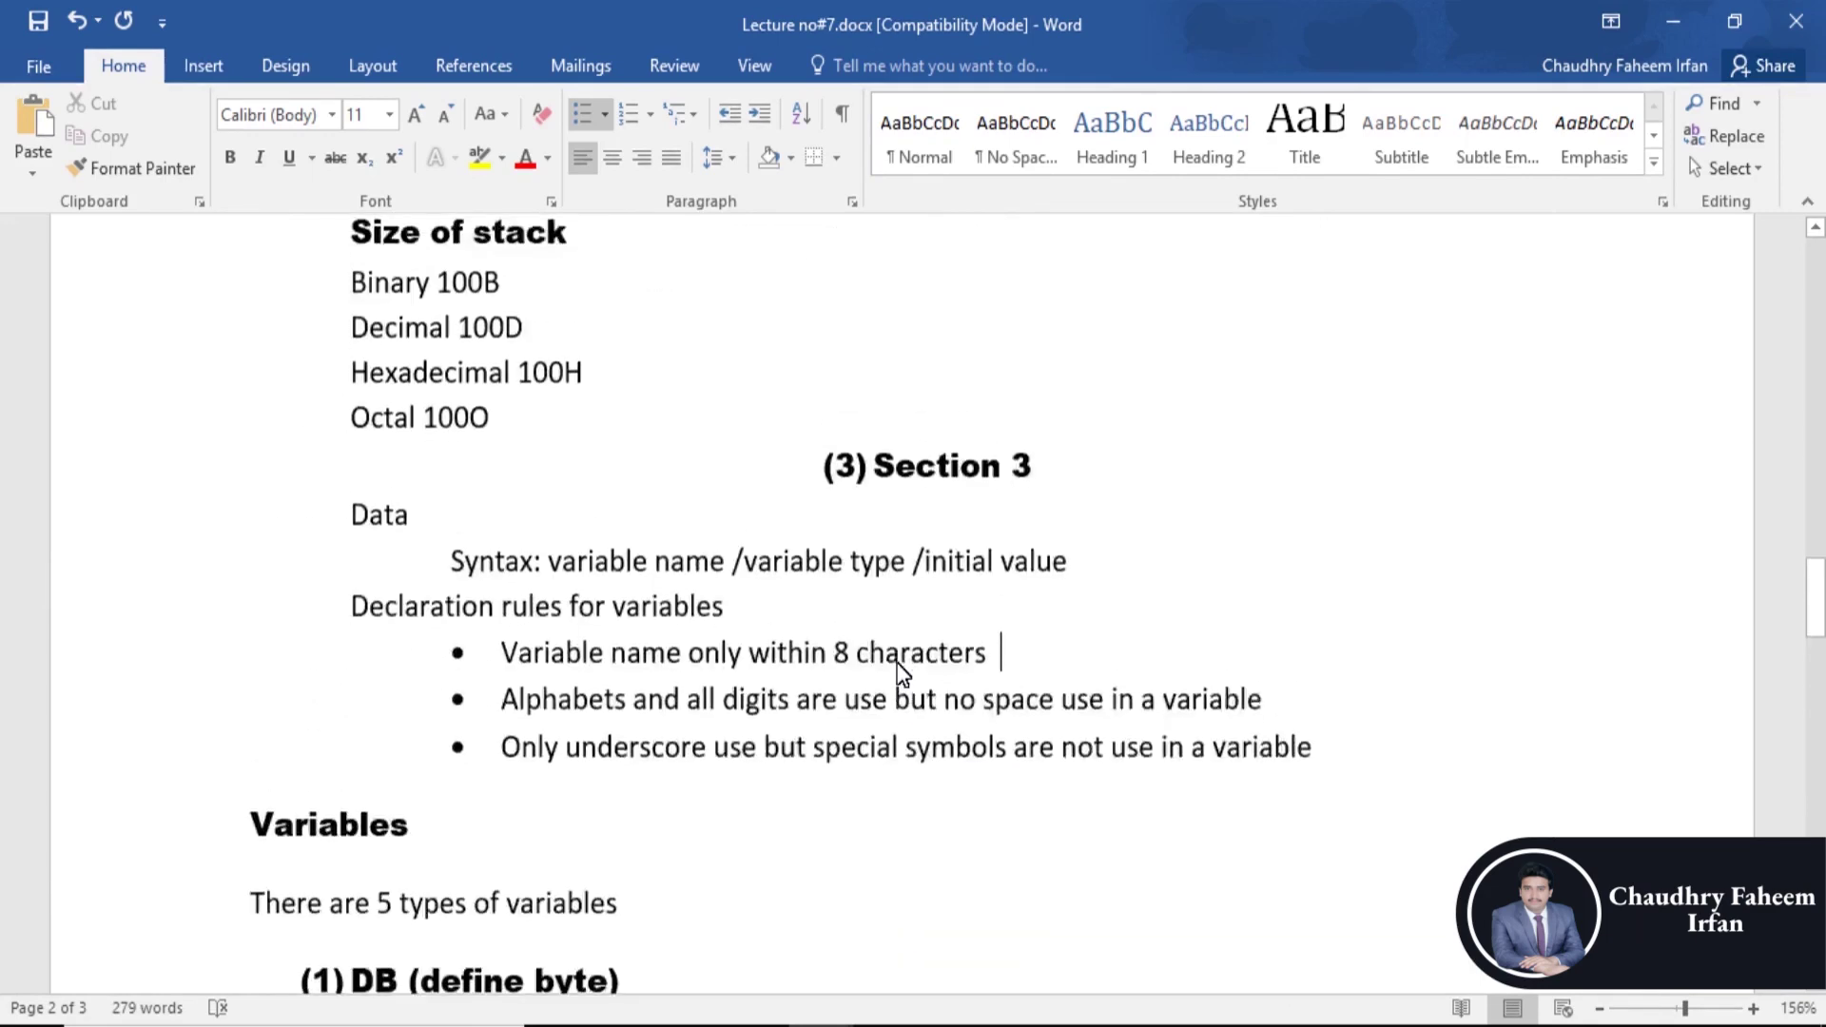
scroll(899, 671, up, 7)
scroll(899, 670, up, 5)
scroll(901, 674, up, 5)
scroll(913, 671, up, 5)
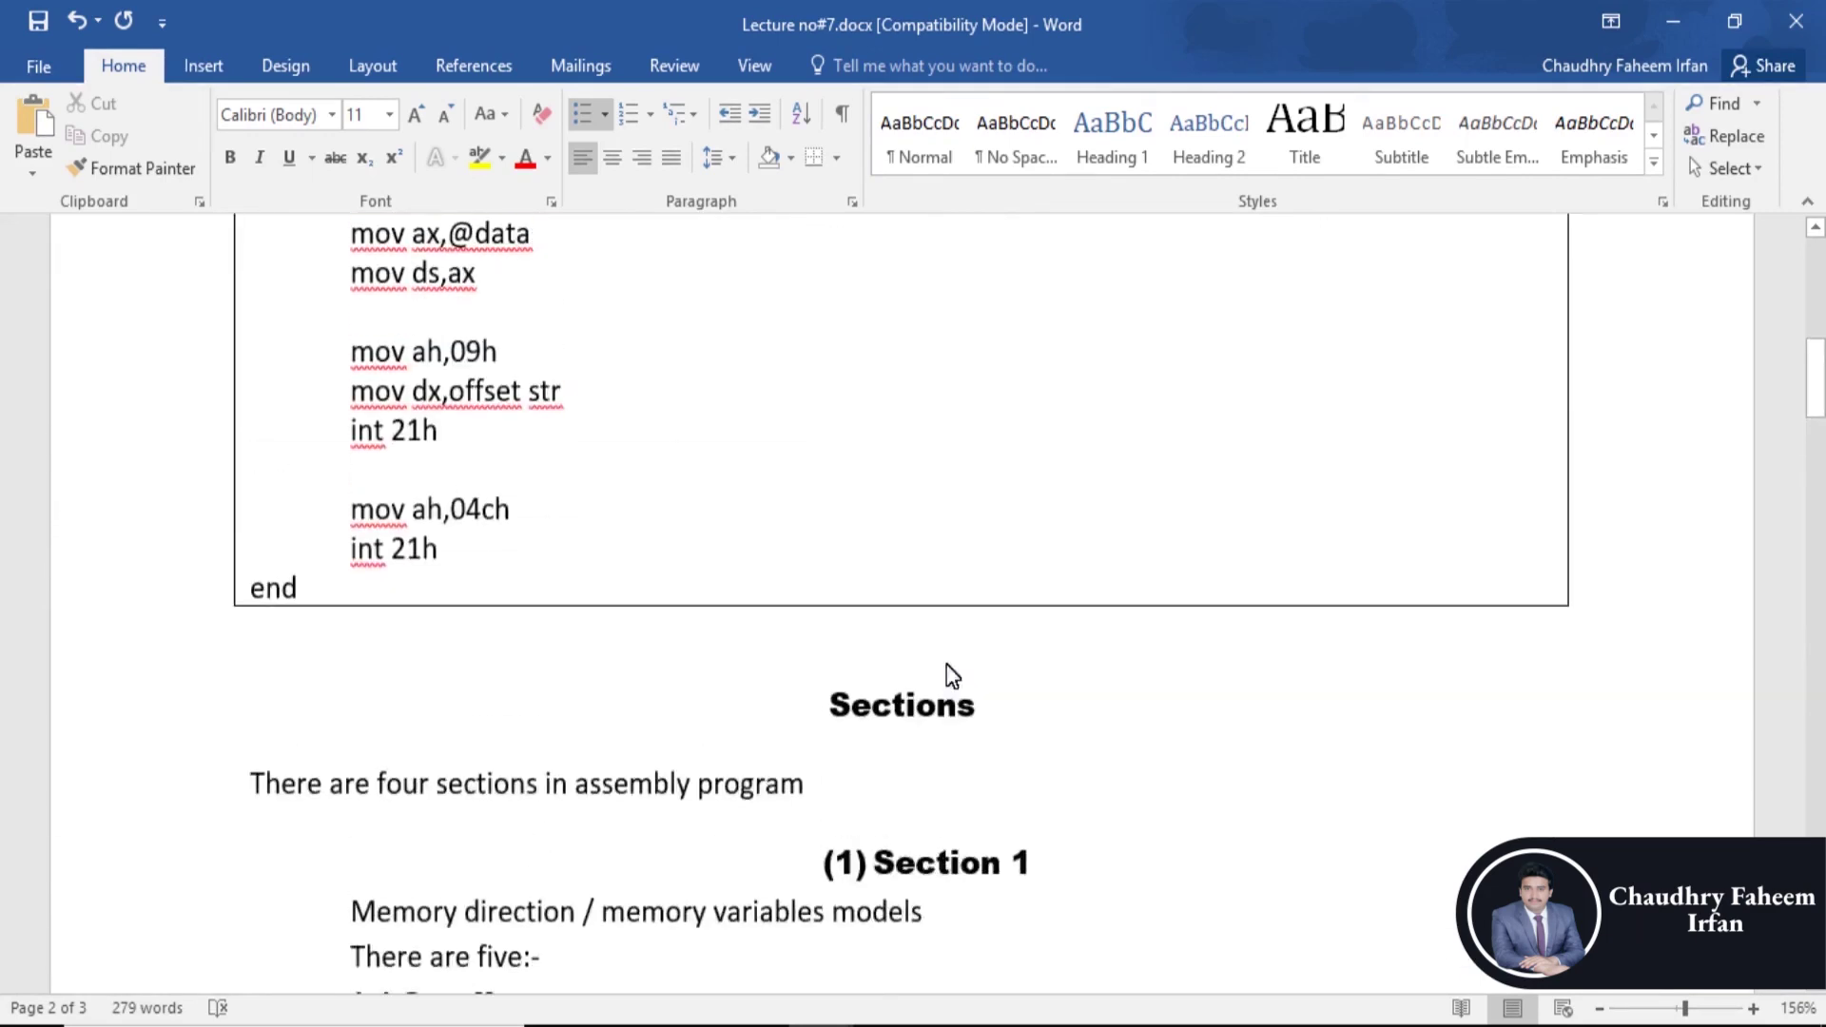
scroll(942, 663, up, 4)
scroll(944, 654, up, 3)
scroll(945, 654, up, 3)
scroll(949, 741, down, 2)
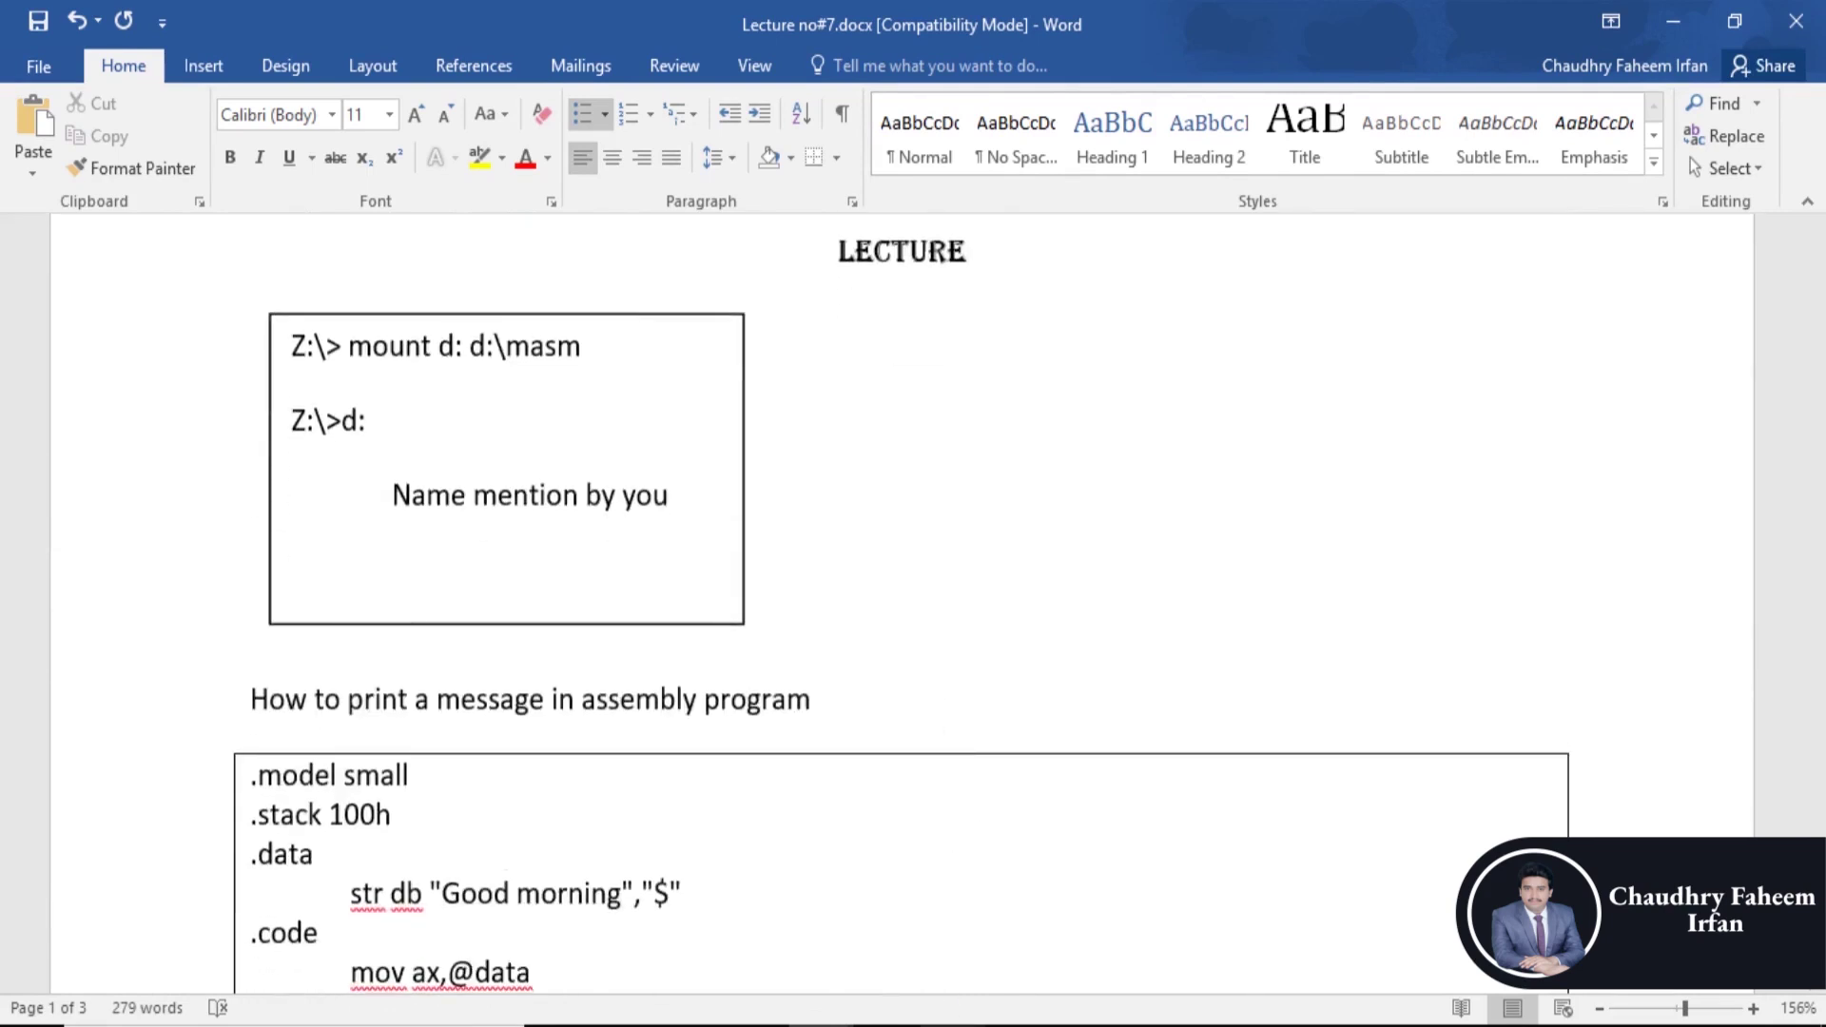
- Move the DOSBox window right and run 'mount c c:\mp' at Z:\>
click(1099, 913)
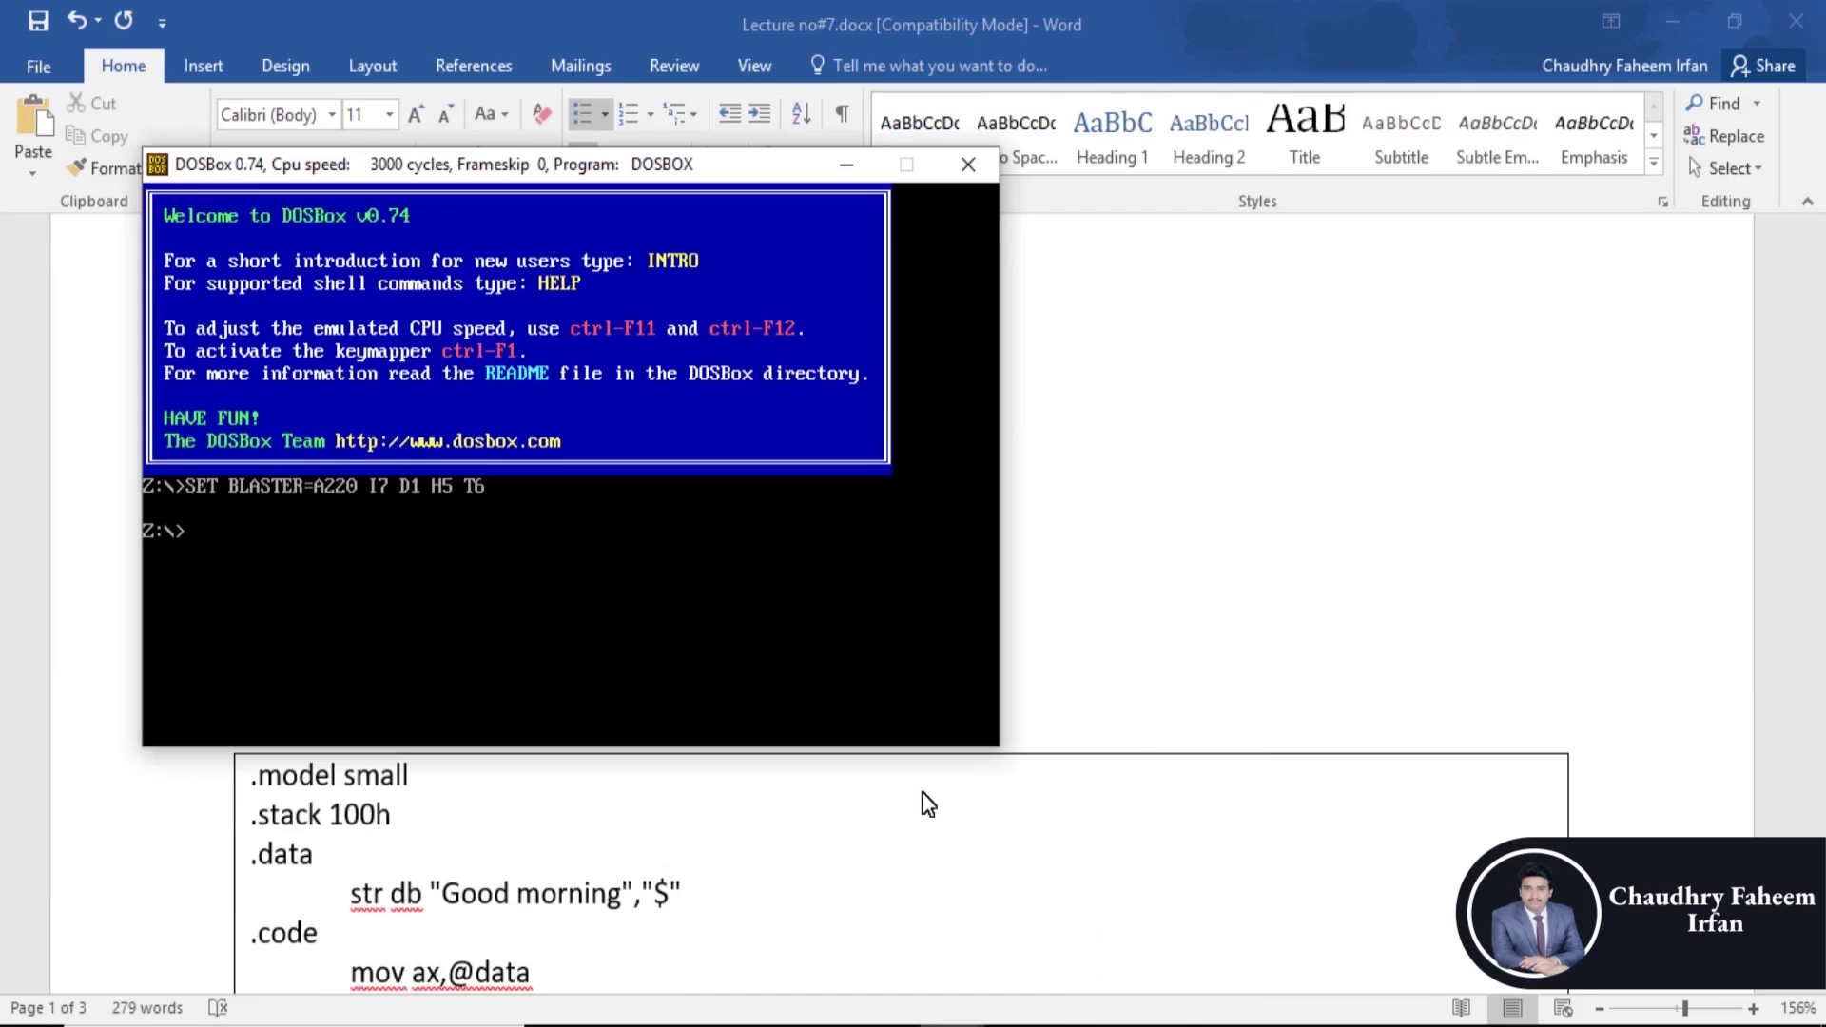
drag(382, 164, 930, 385)
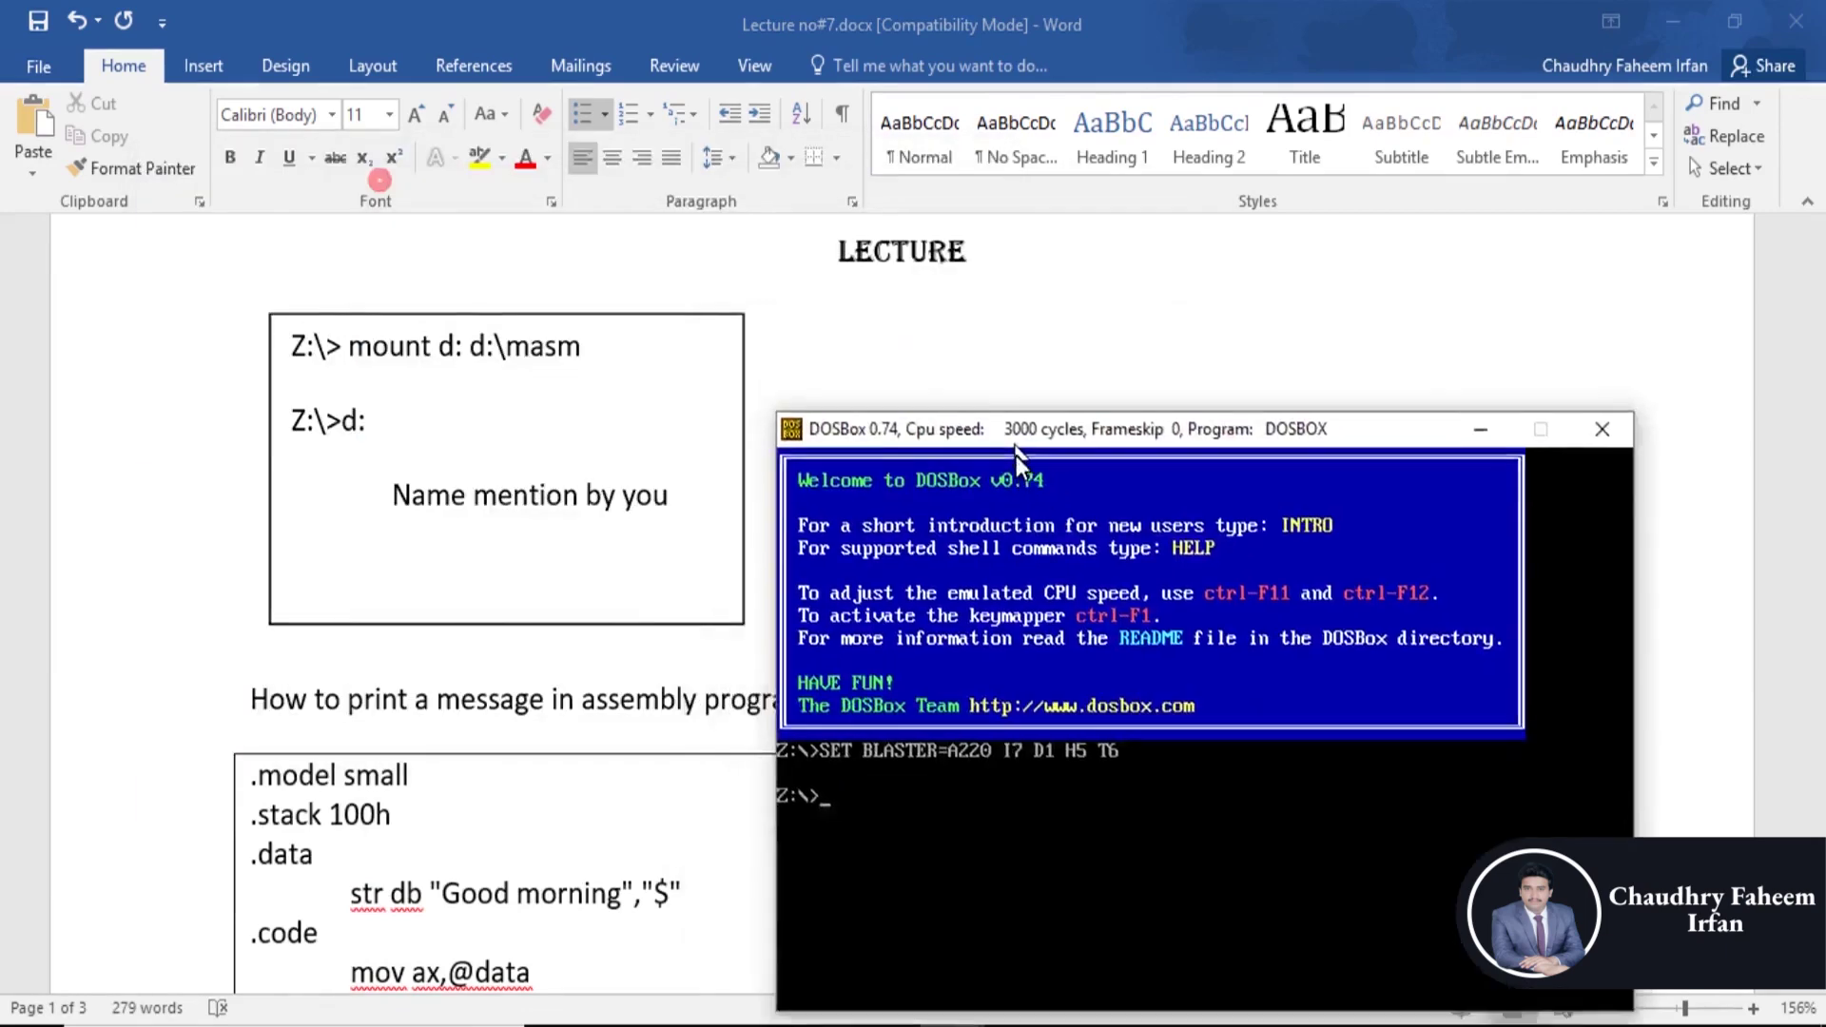
text(m)
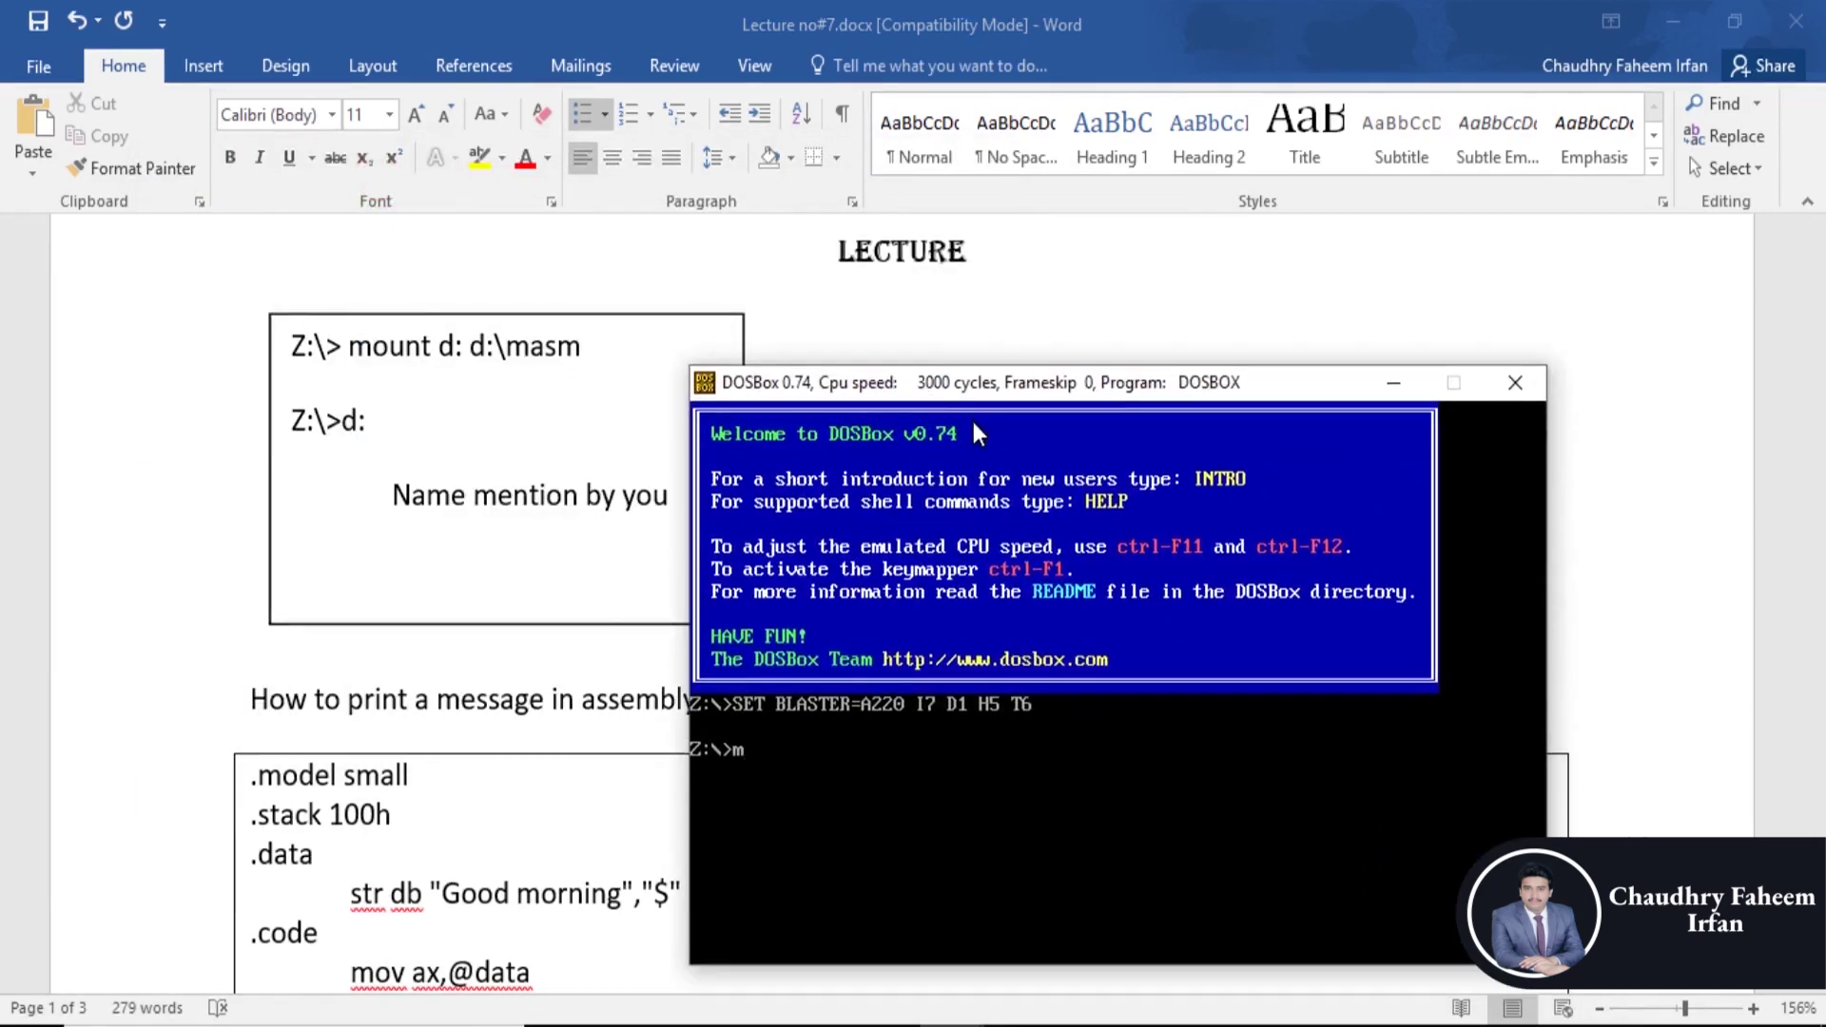
text(ount)
text( c)
key(BackSpace)
text(\)
text(mp)
key(Return)
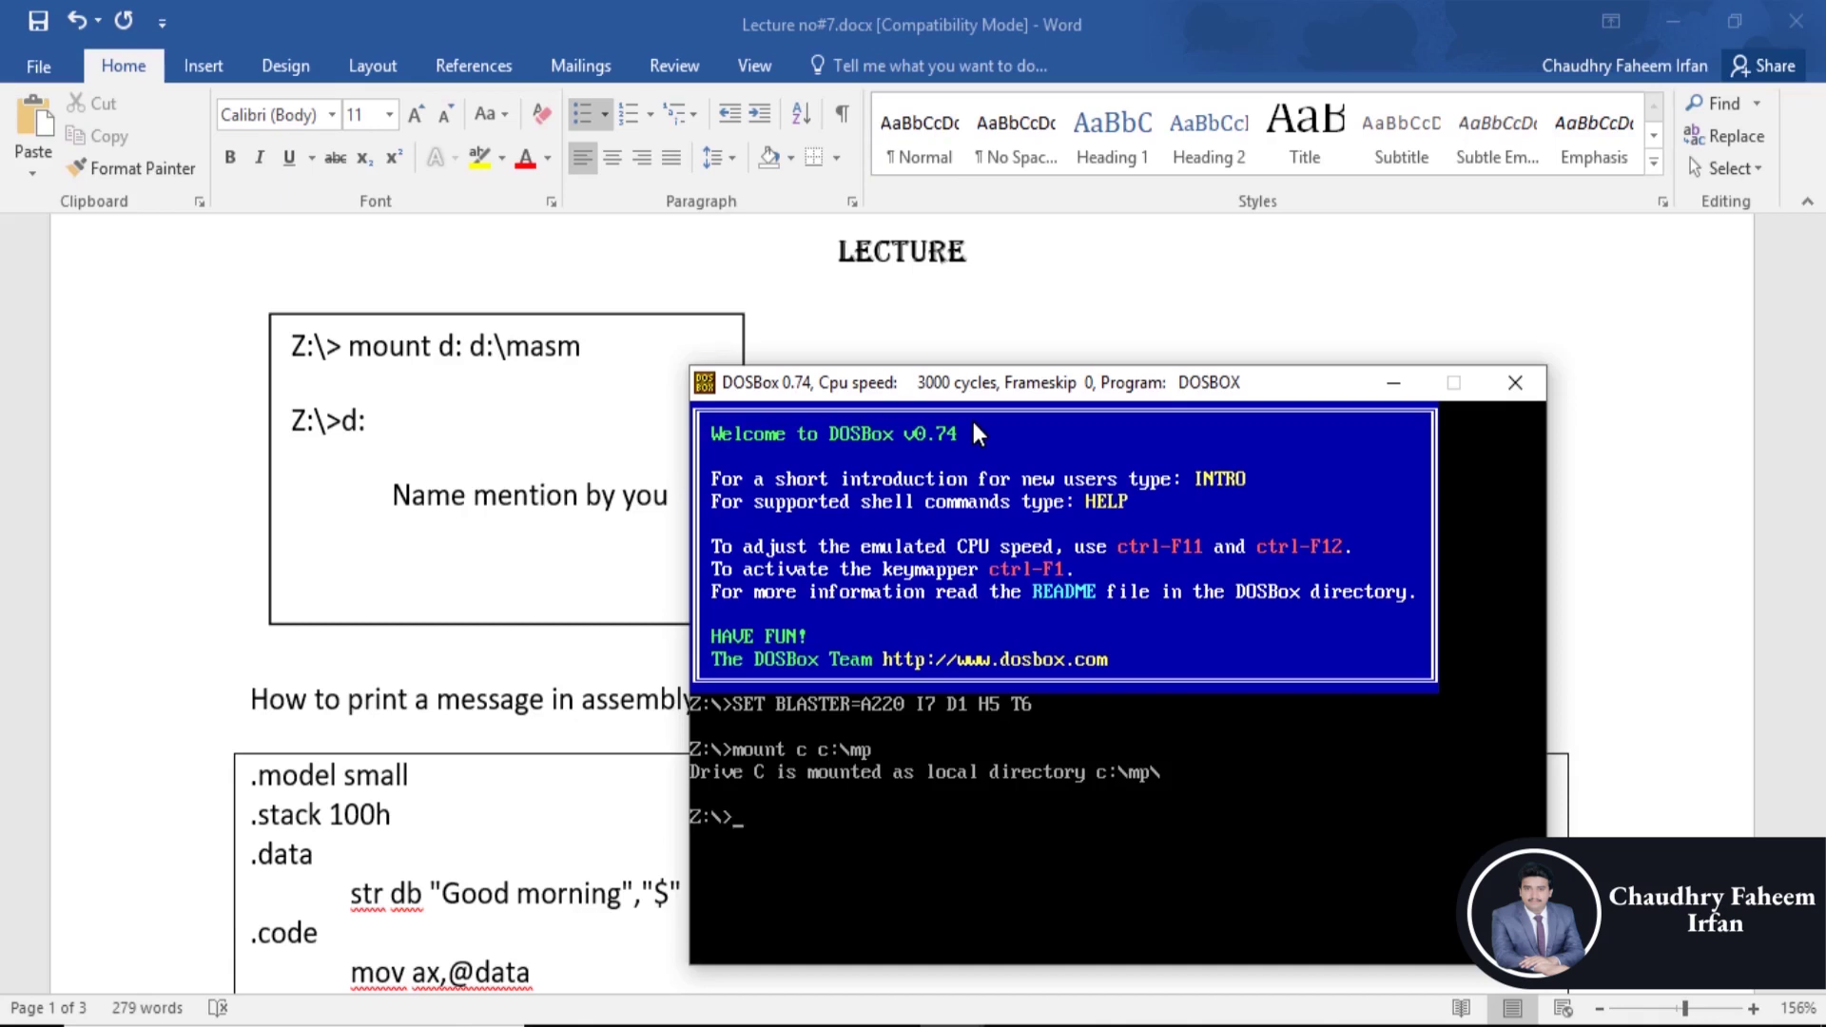
text(edit)
text( message)
text(.a)
text(sm)
- Switch DOSBox to drive C and open MESSAGE.ASM in EDIT
key(Return)
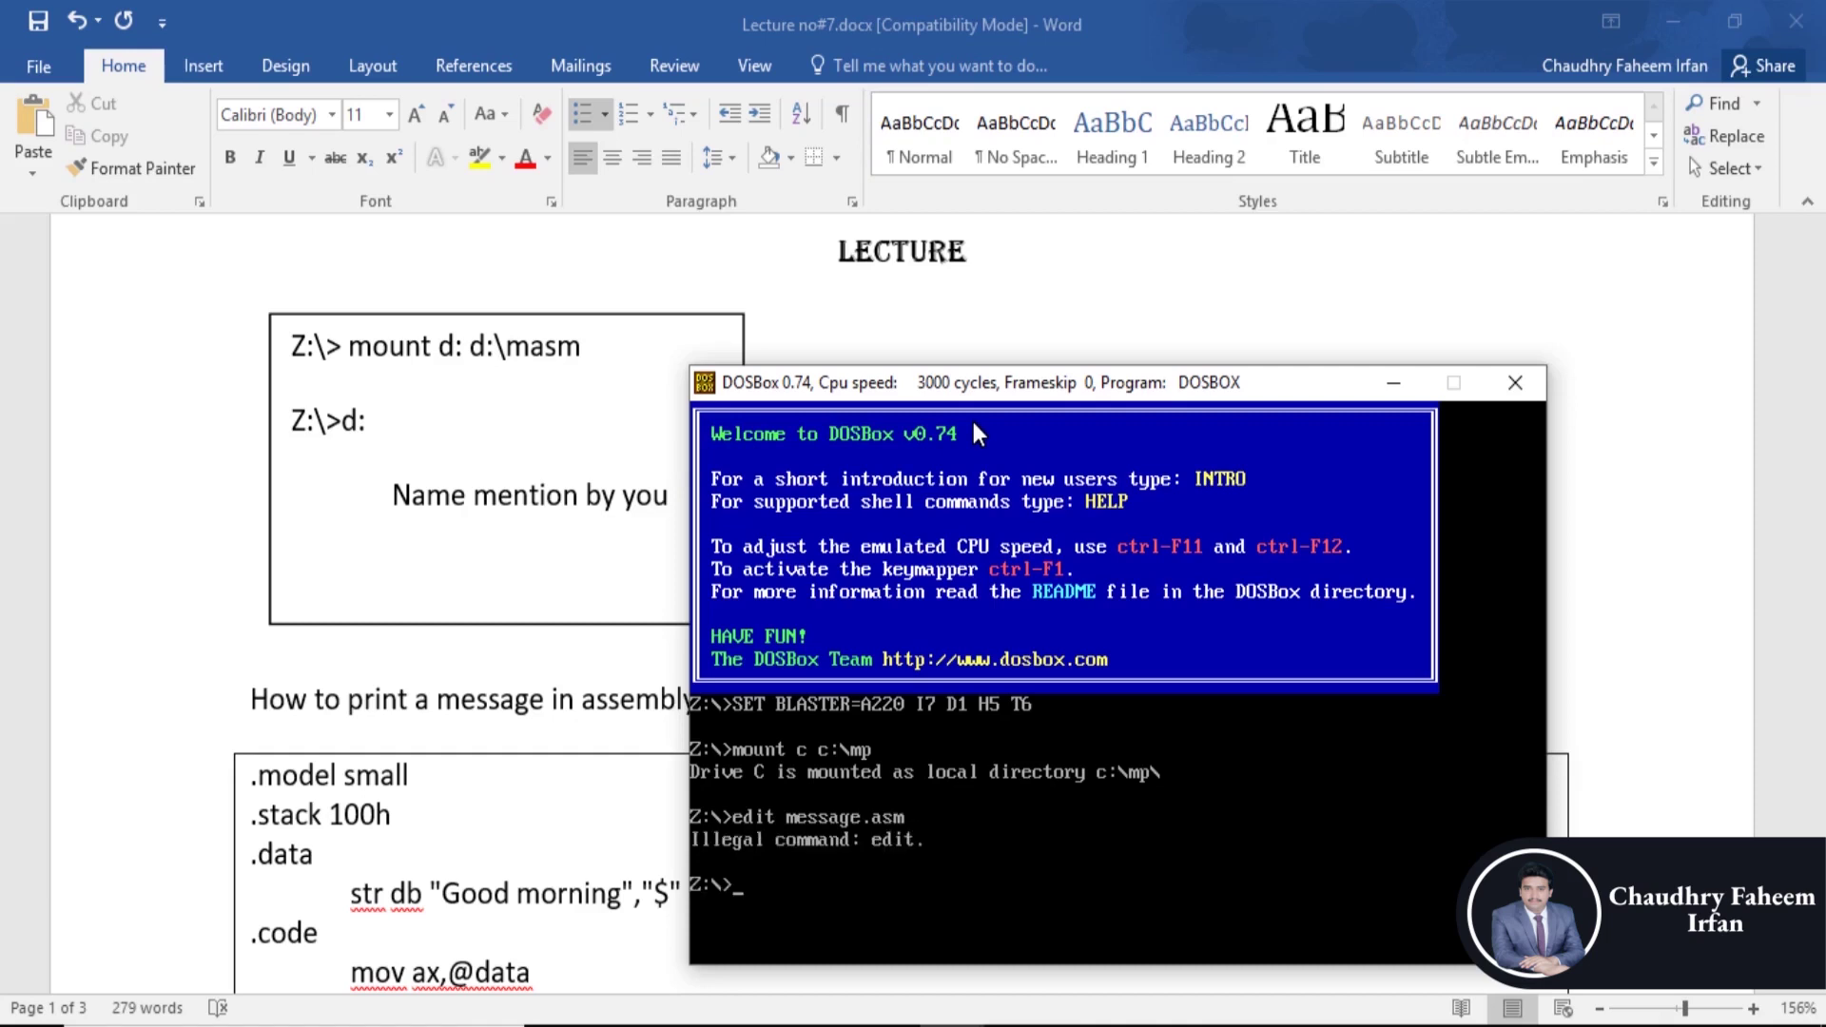
text(c)
text(ls)
key(Return)
text(c:)
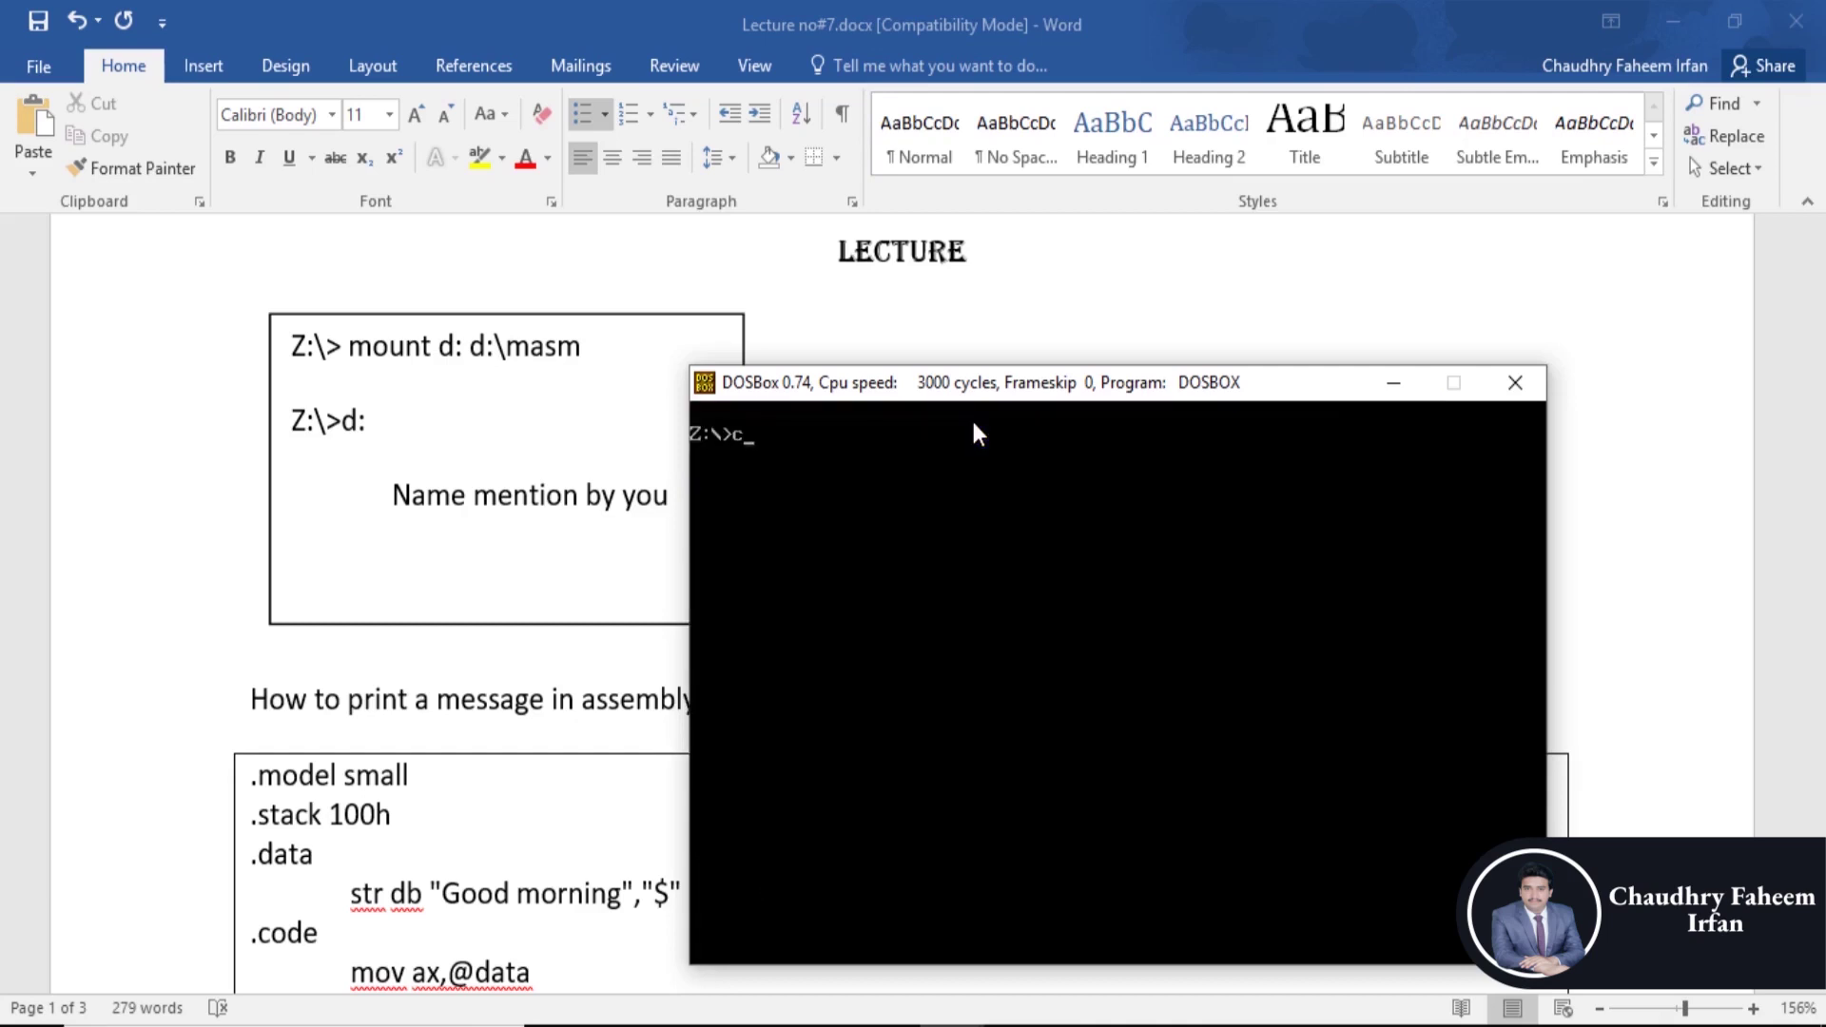
key(Return)
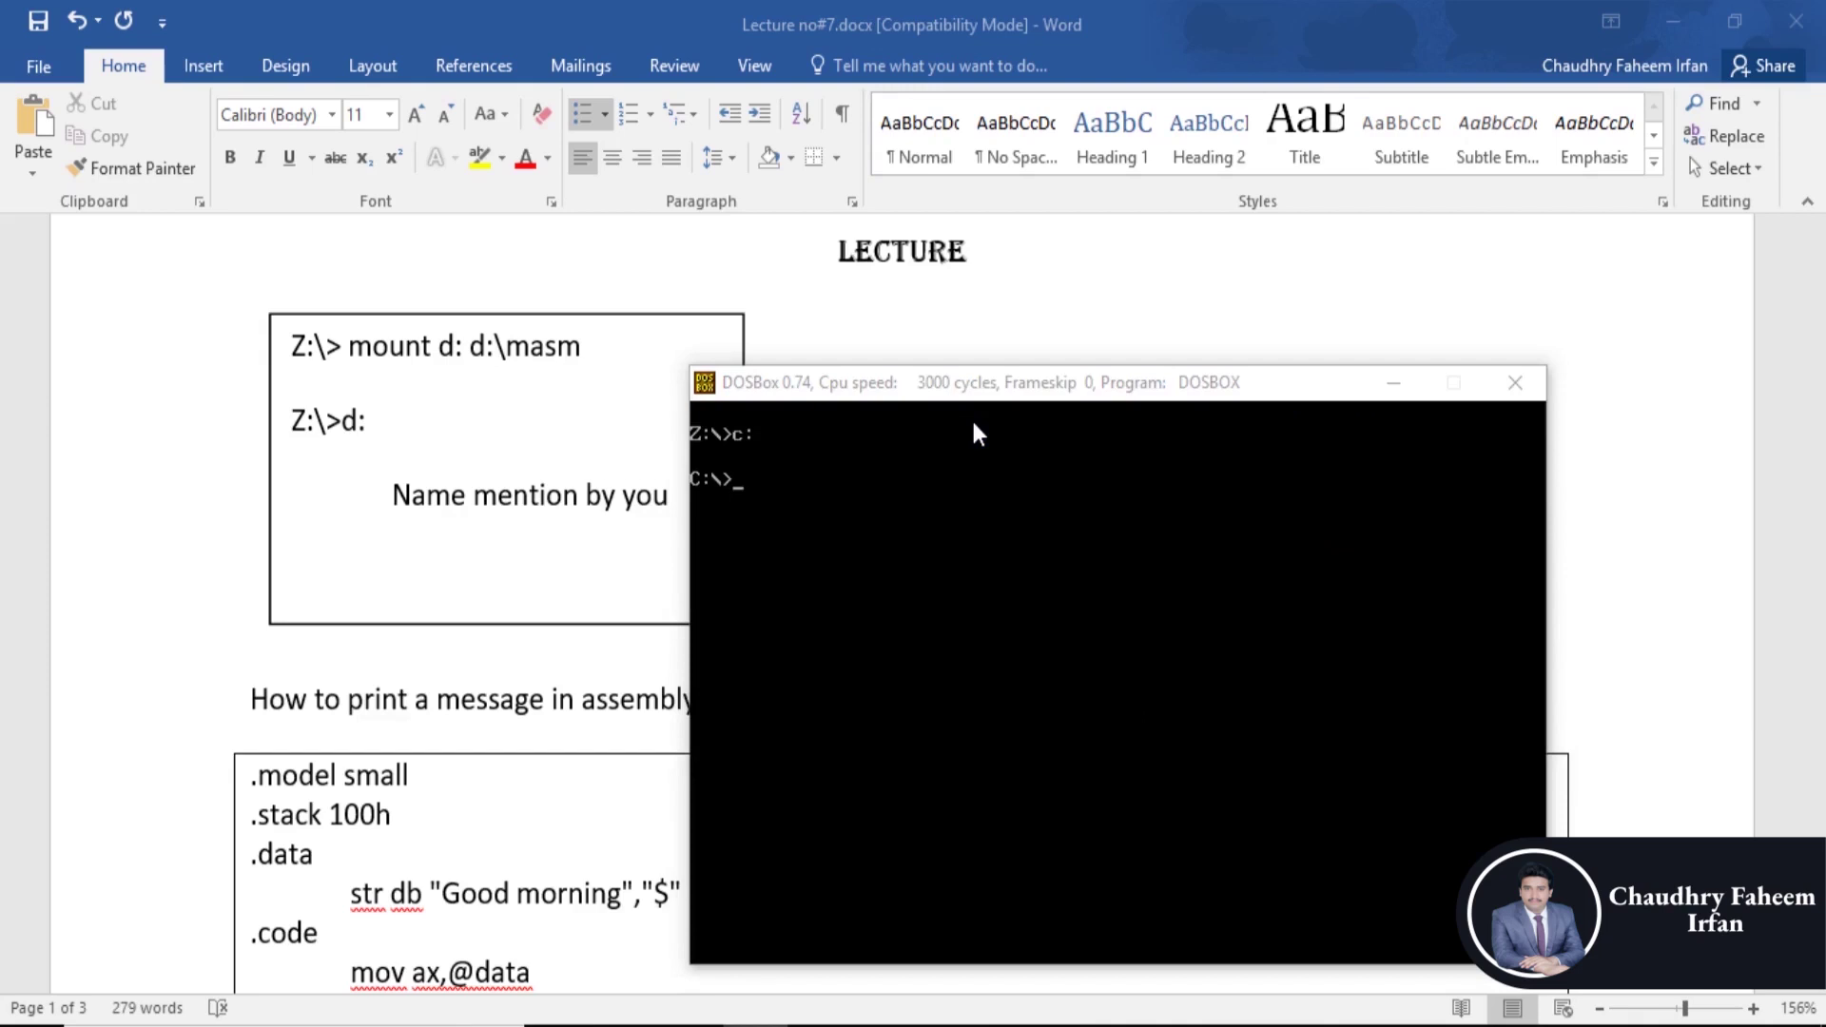
click(1151, 462)
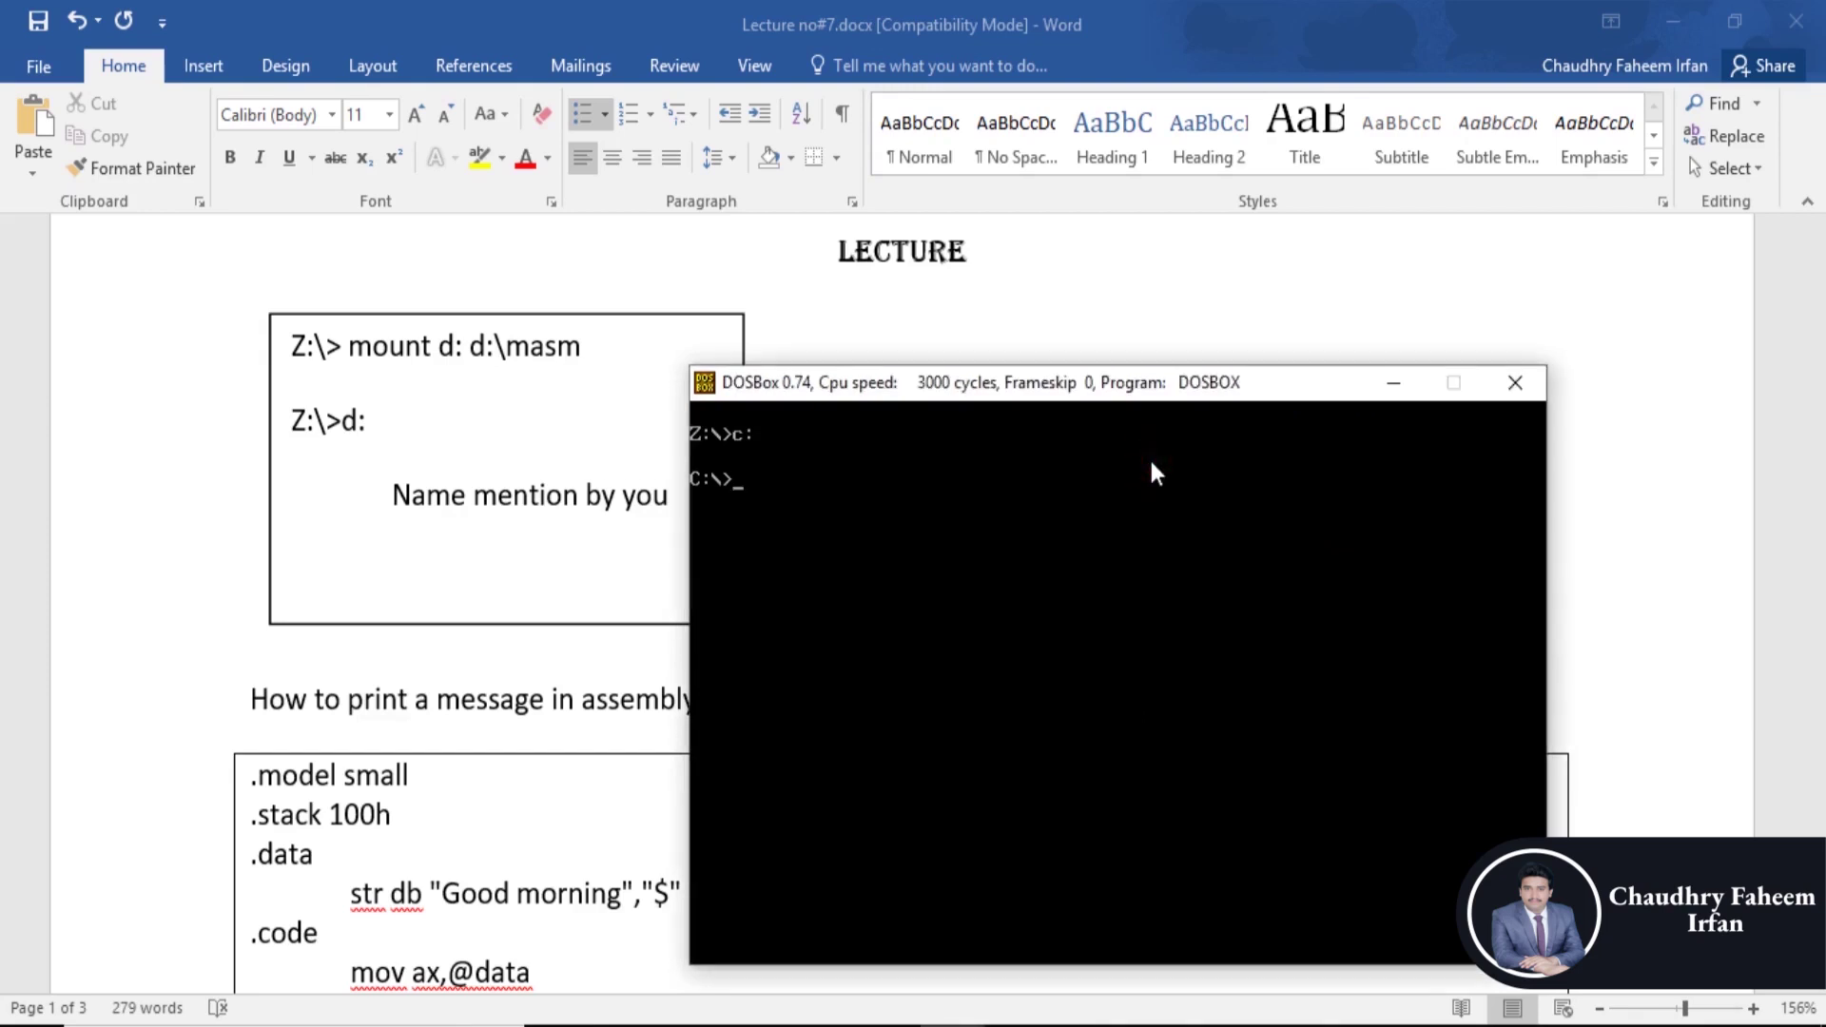
text(edit )
text(m)
text(essage.)
text(asm)
key(Return)
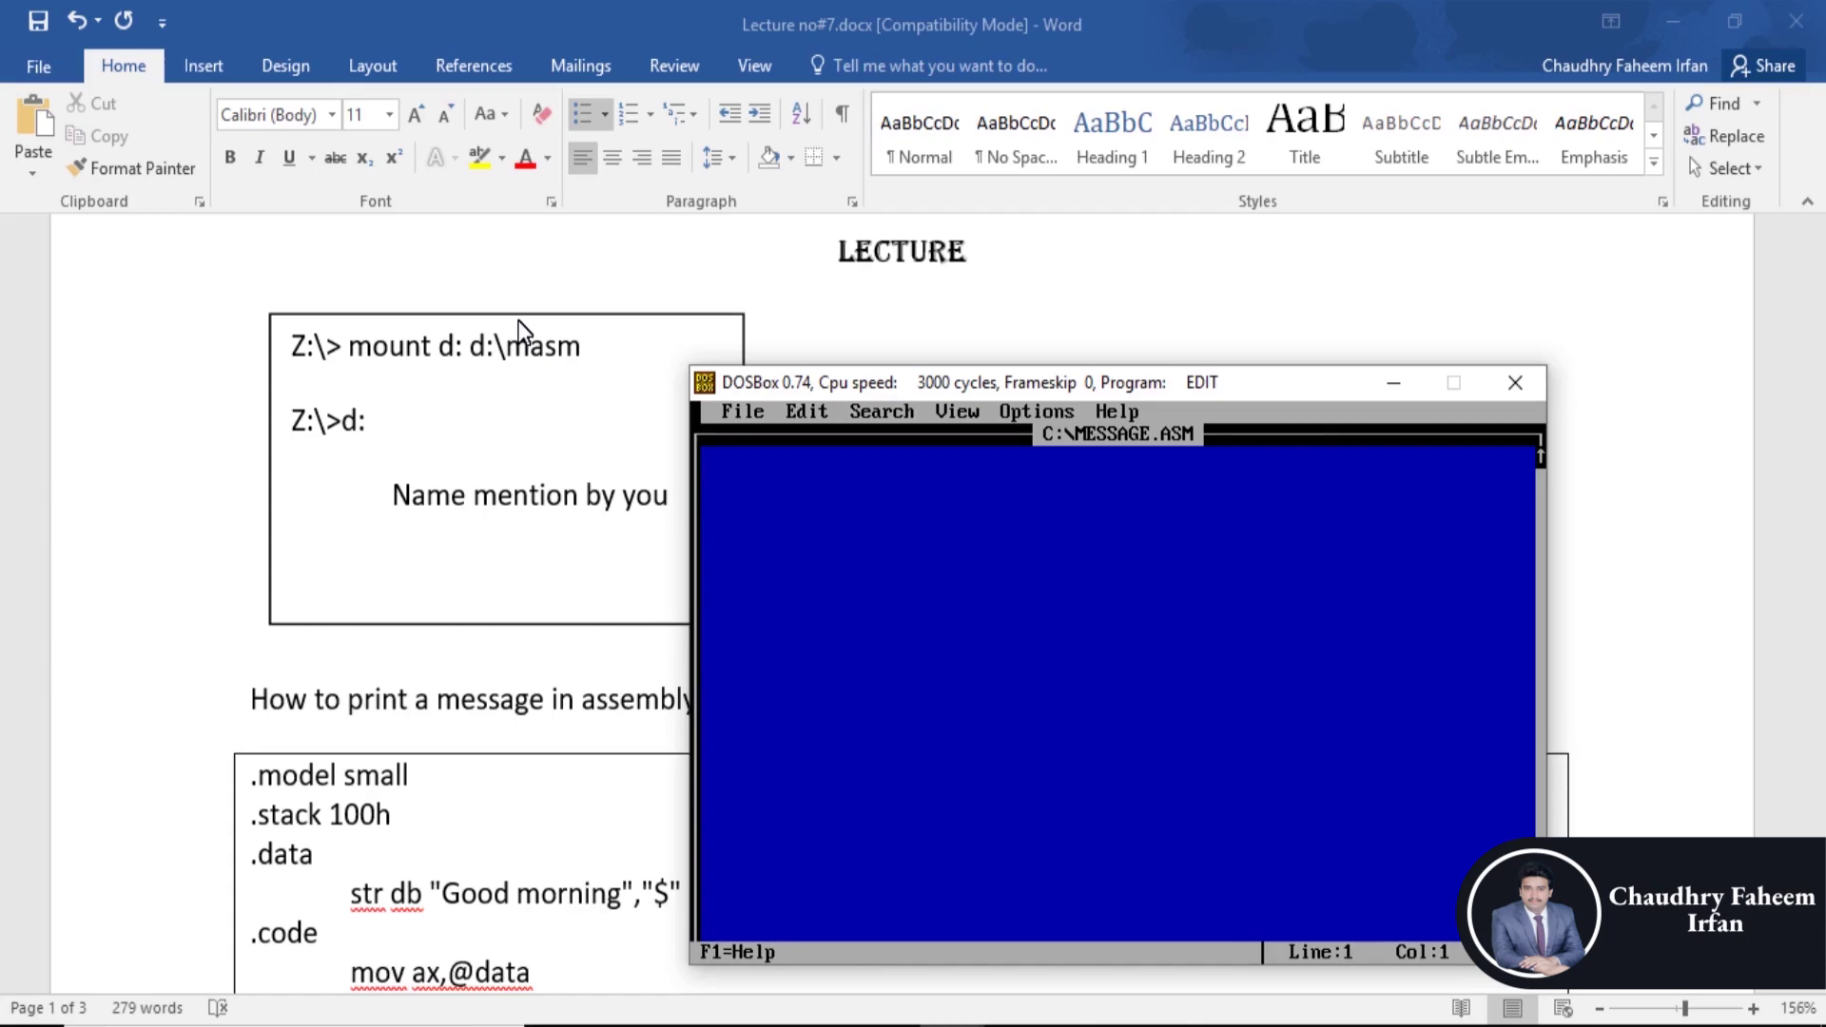
- Glance at the Word lecture notes, then return to the DOSBox editor
key(super)
key(super)
click(452, 567)
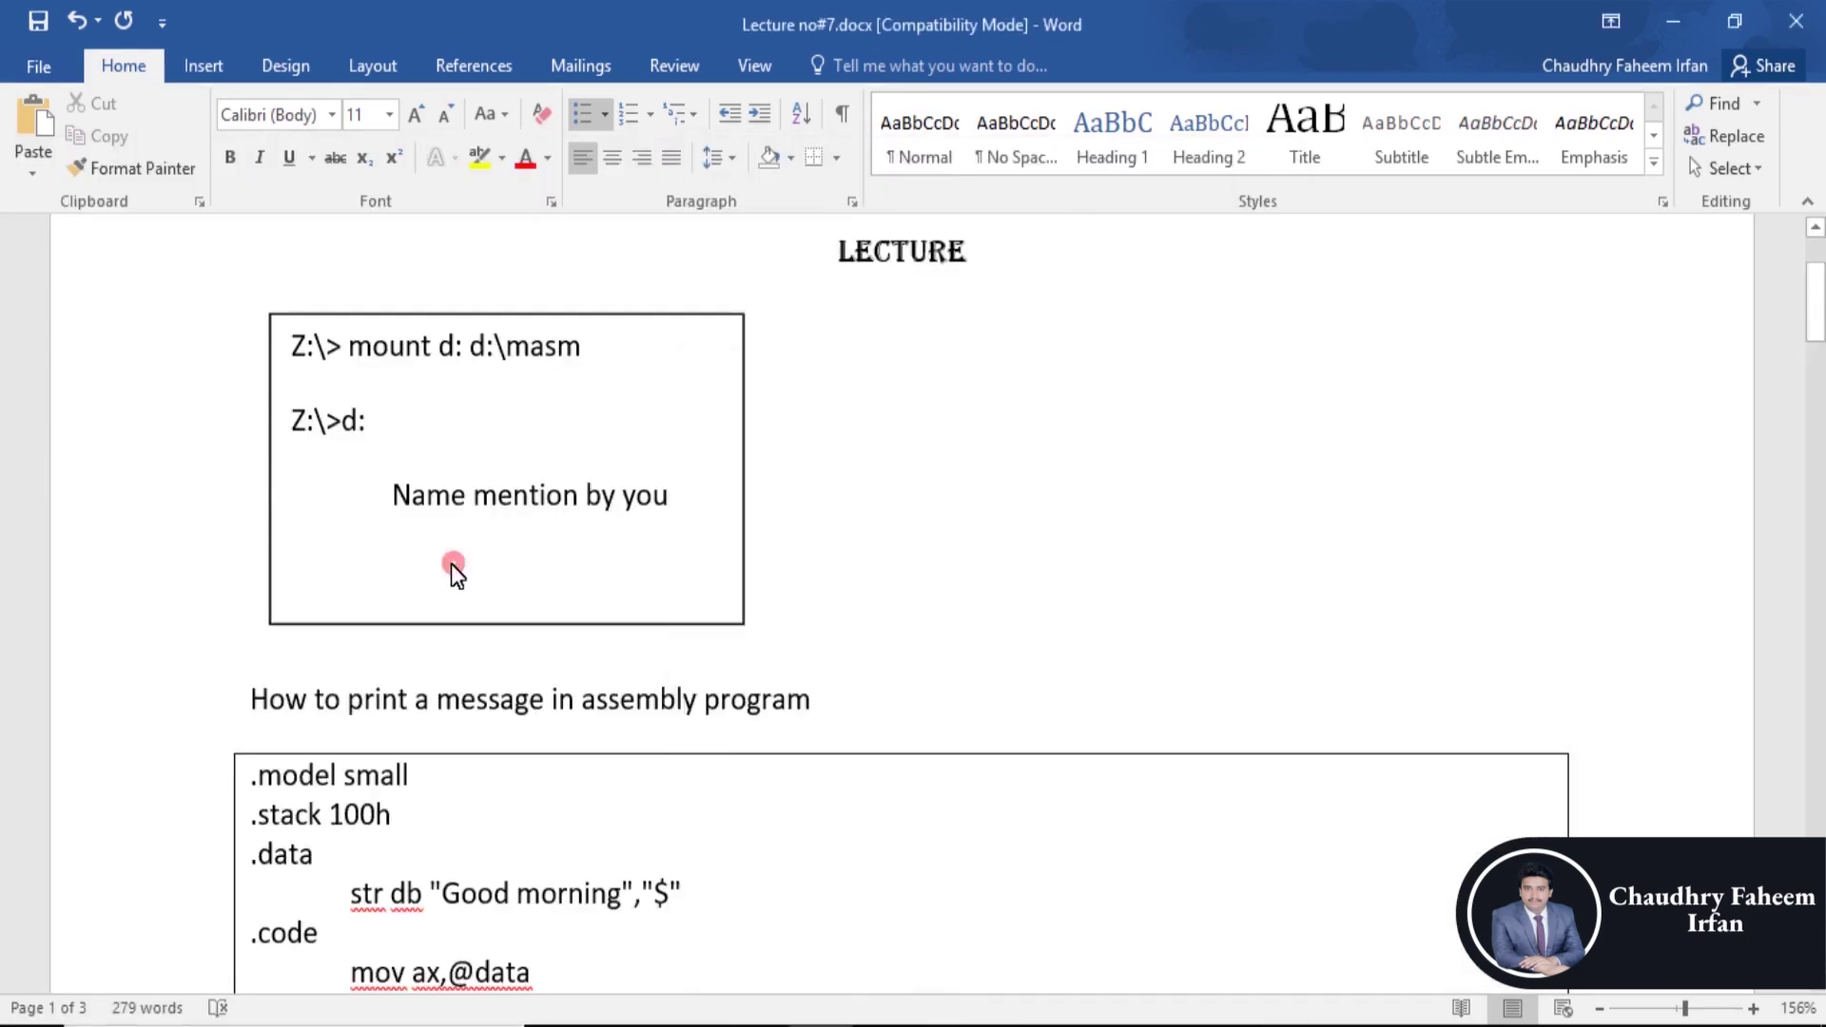
scroll(452, 572, down, 6)
scroll(458, 461, up, 3)
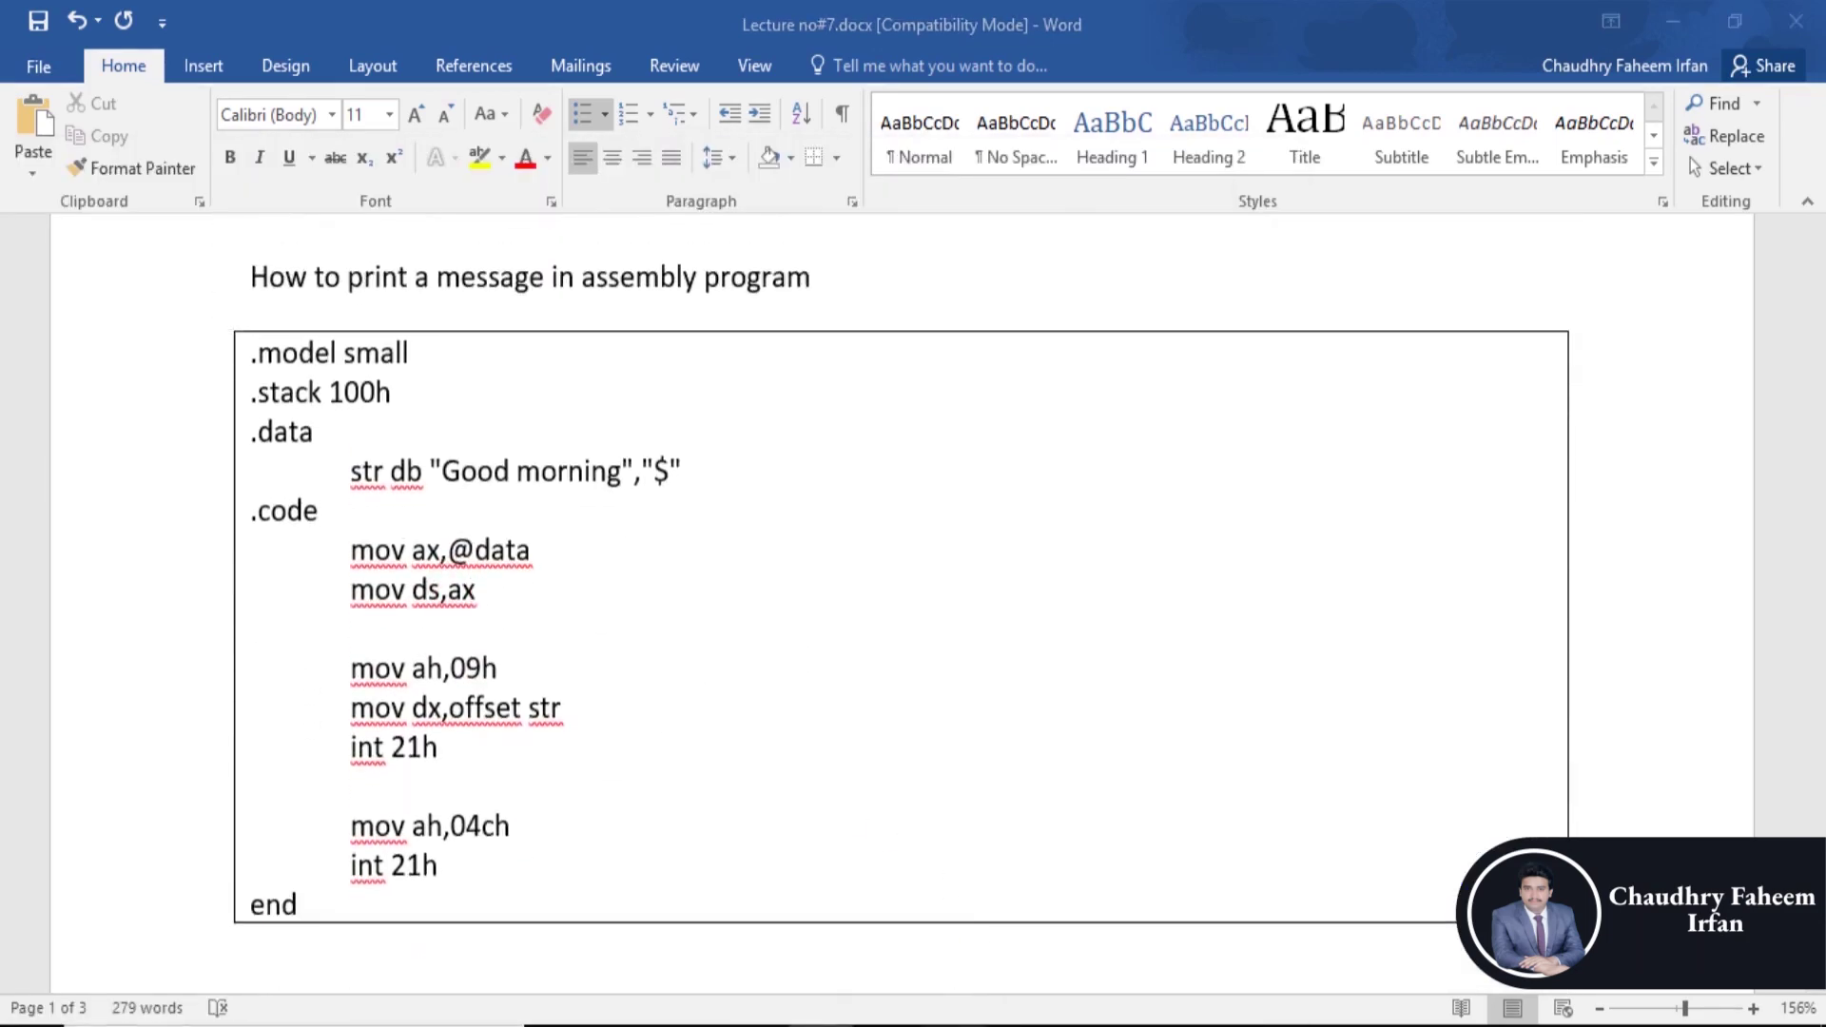
click(1131, 933)
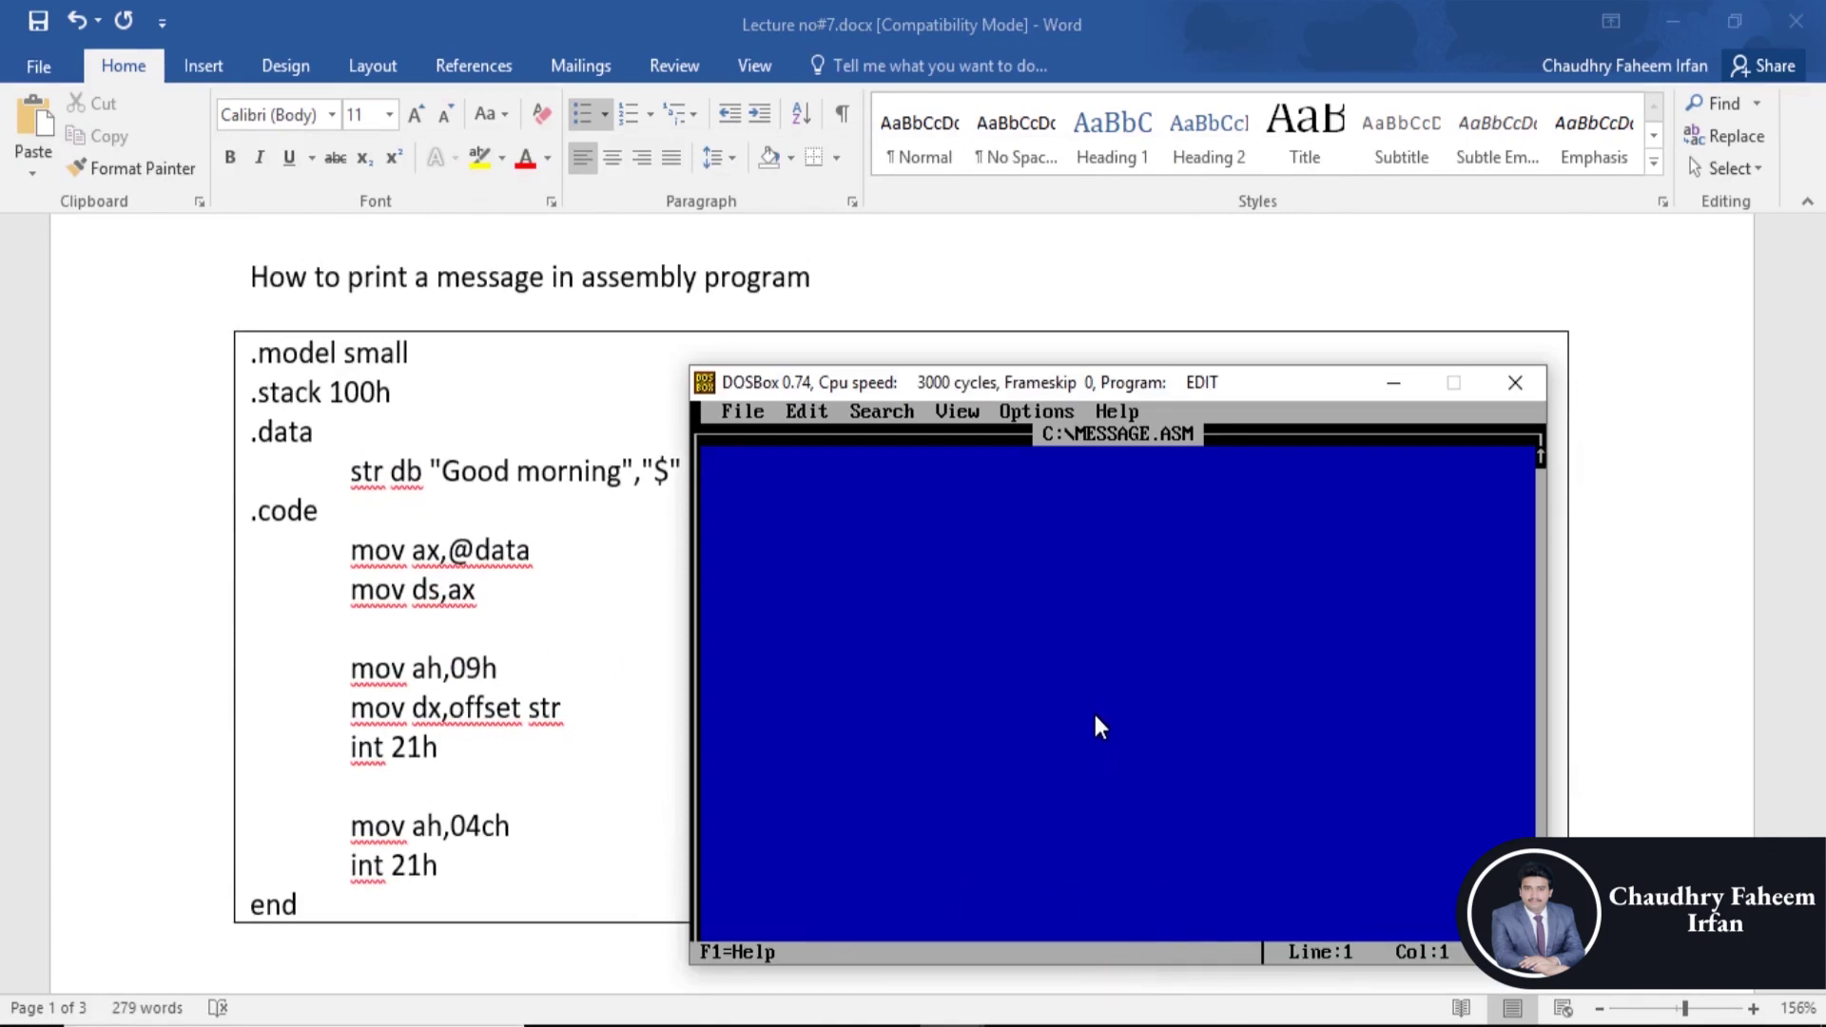
text(.m)
text(odel)
text( smal)
- Enter the '.model small' and '.stack 100h' lines, fixing typos
key(BackSpace)
text(l)
text(l)
key(Return)
text(.stacj)
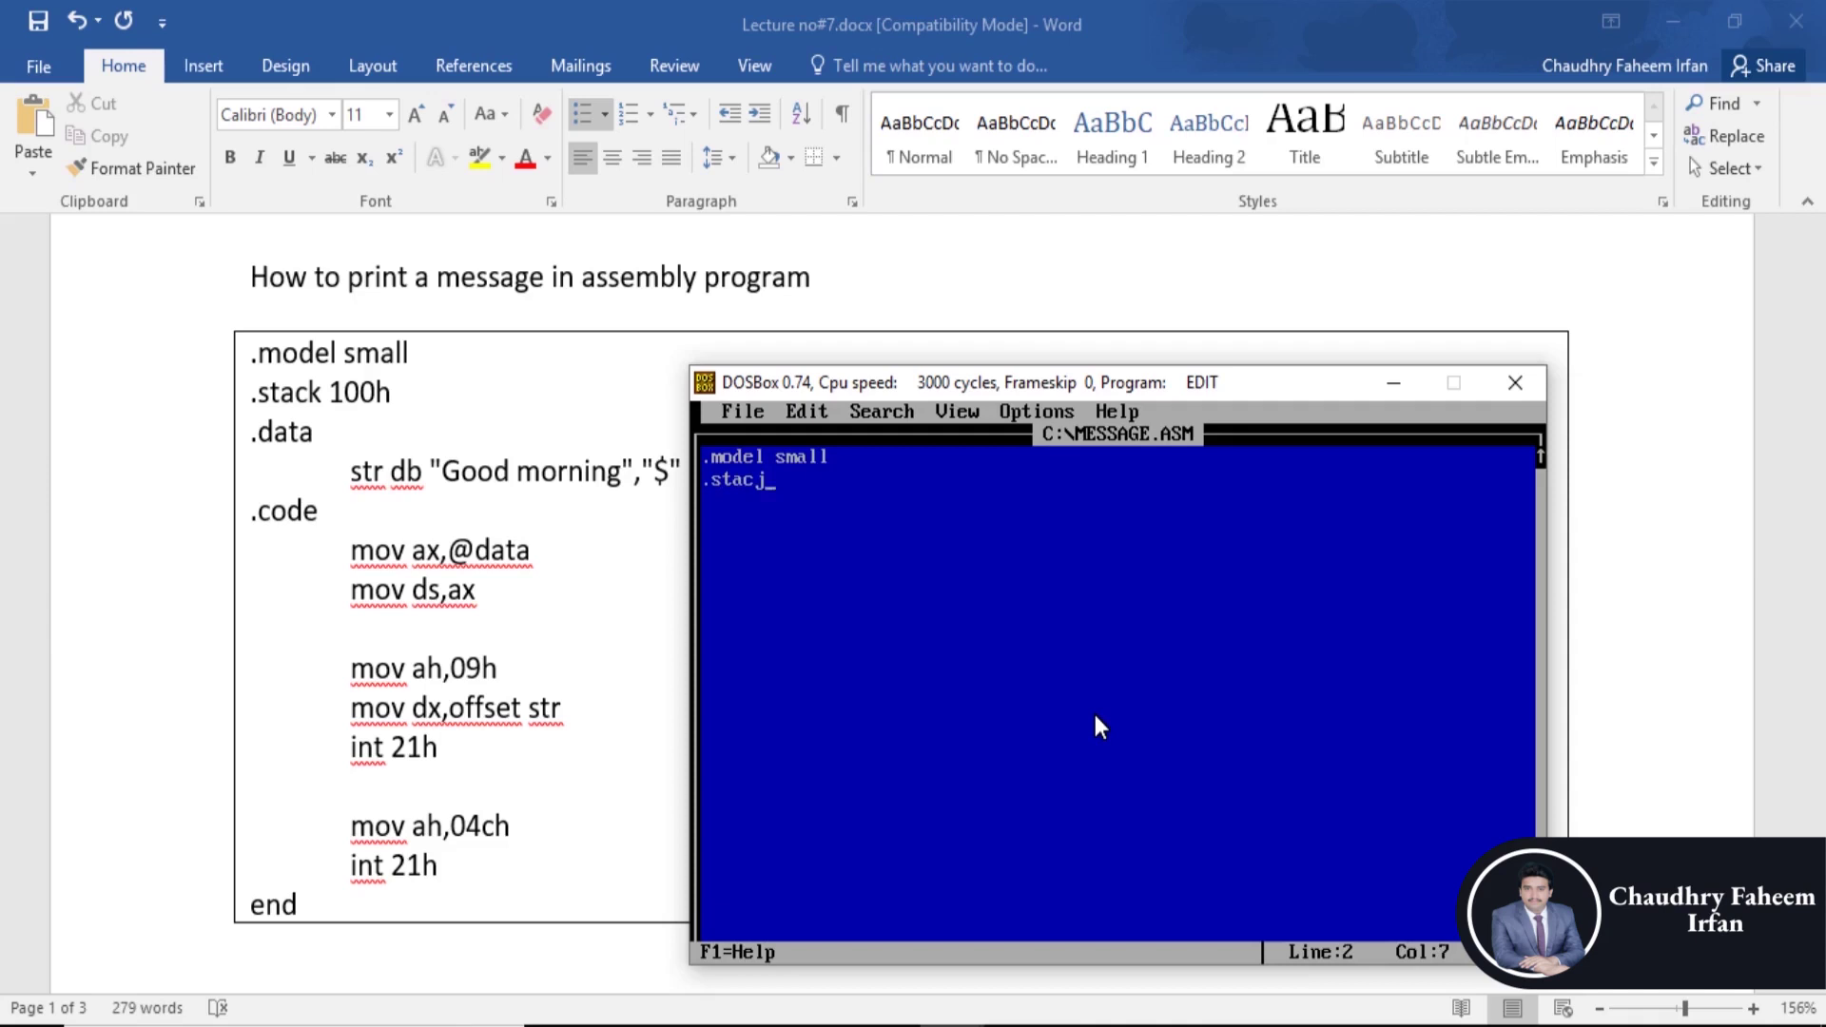
key(BackSpace)
text(k 1)
text(00g)
key(BackSpace)
text(h)
key(Return)
text(.data)
- Add '.data' with an indented 'str db "Hello Assembly","$"' line
key(Return)
key(Tab)
text(str)
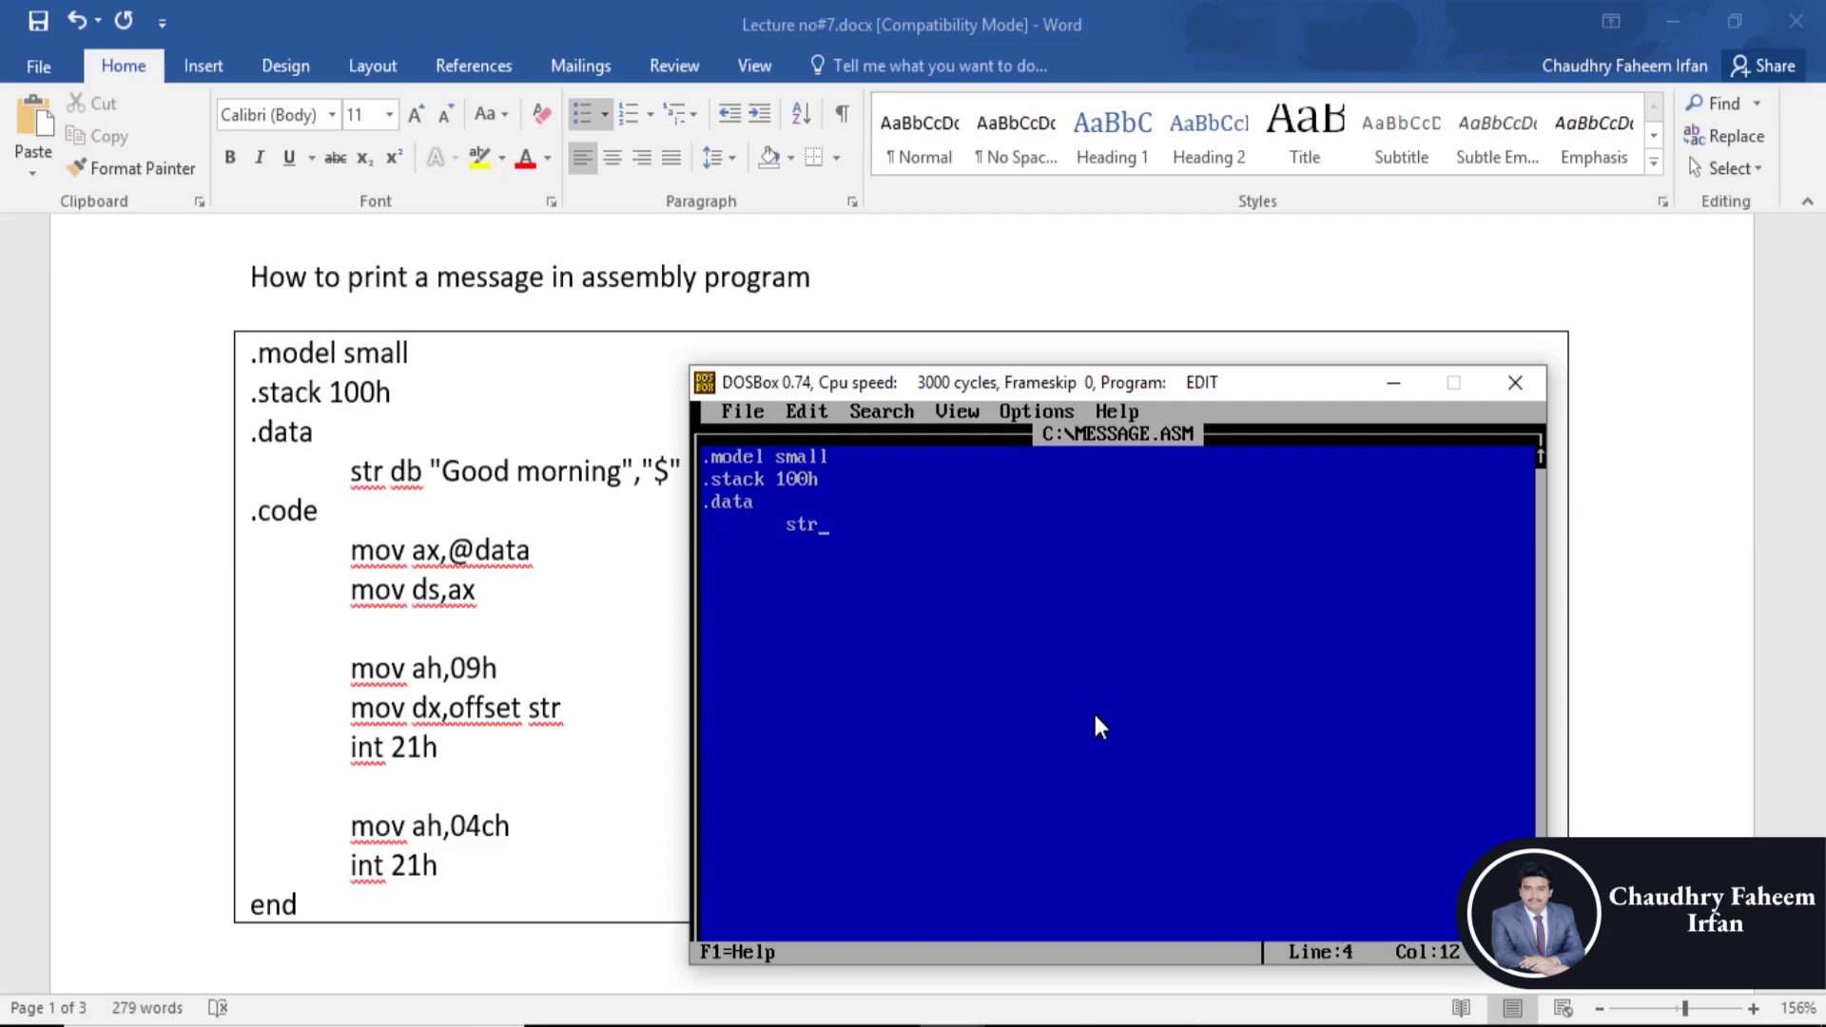
text( db )
text(")
text(Hello)
text( Asse)
text(mbly)
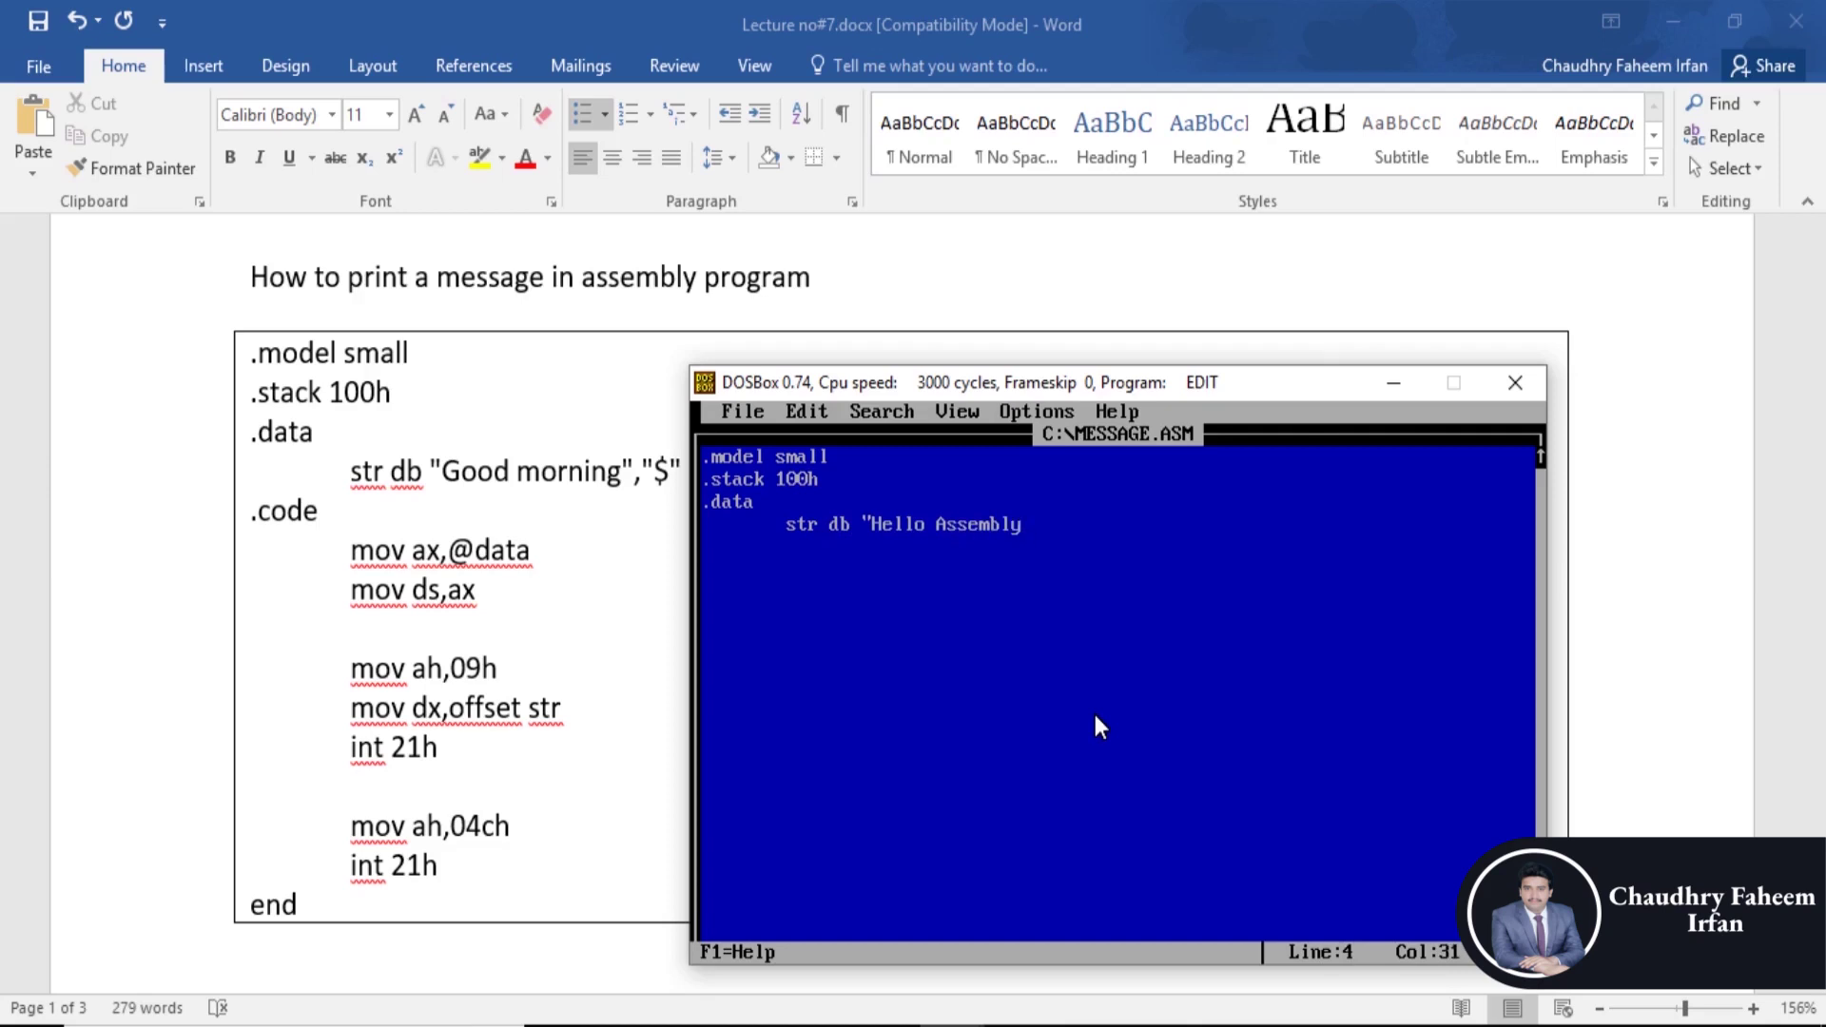
text(",)
text("$)
key(Return)
key(BackSpace)
key(BackSpace)
key(BackSpace)
key(BackSpace)
text(.code)
key(Return)
key(Tab)
key(Return)
text(mov)
text( ax,)
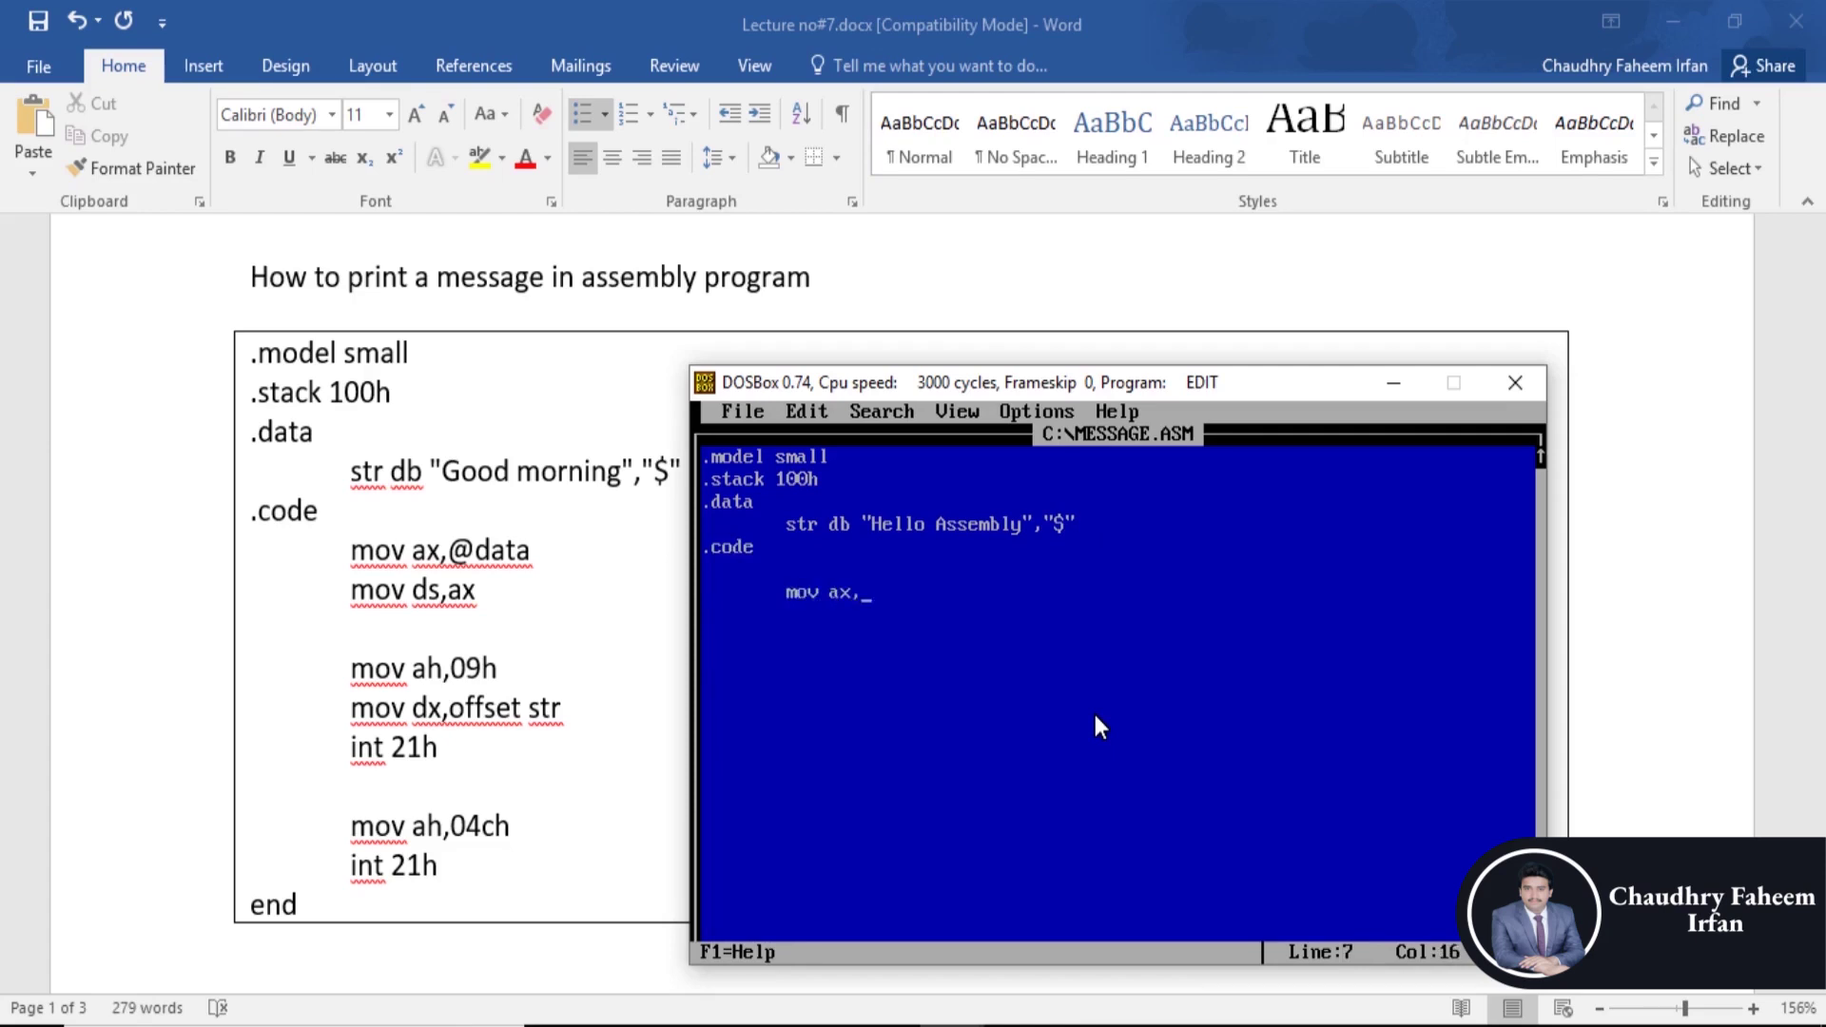
text(@)
text(data)
key(Return)
text(mov )
text(ds,)
text(ax)
key(Return)
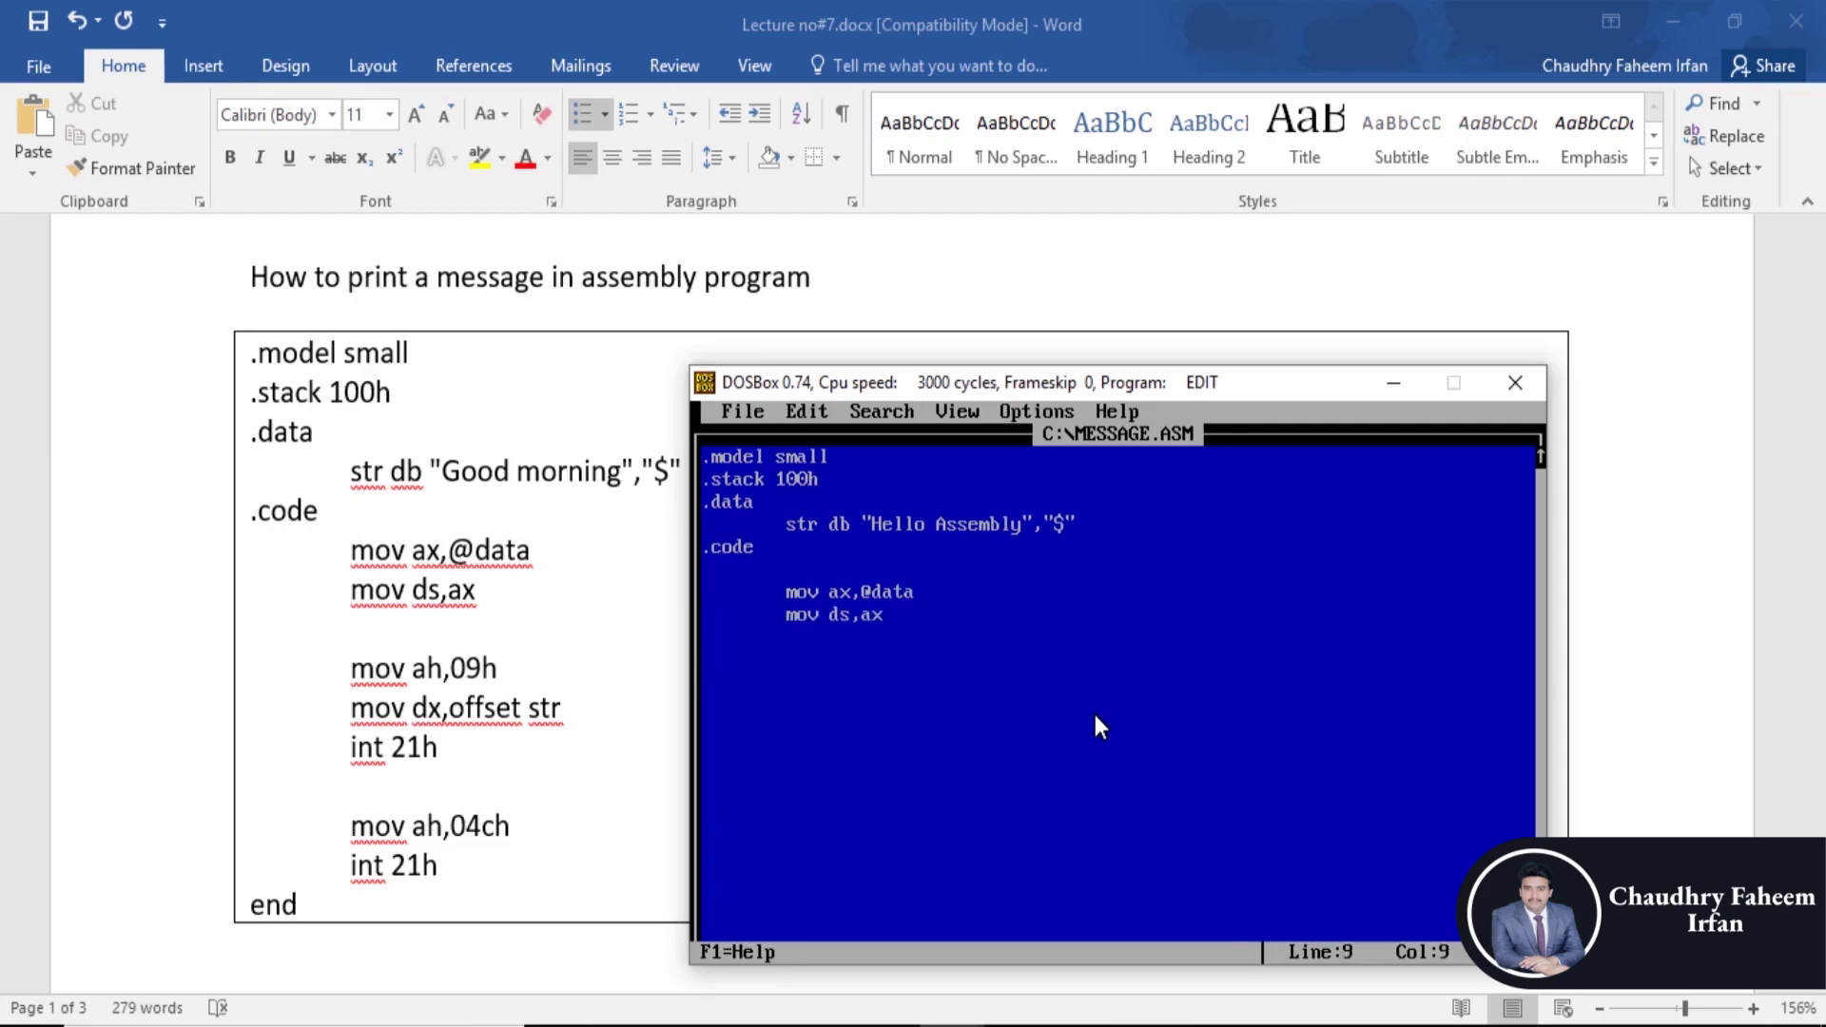
- Add the exit code 'mov ah,04ch' and 'int 21h', then 'end'
key(Return)
key(Return)
text(mov )
text(ah,)
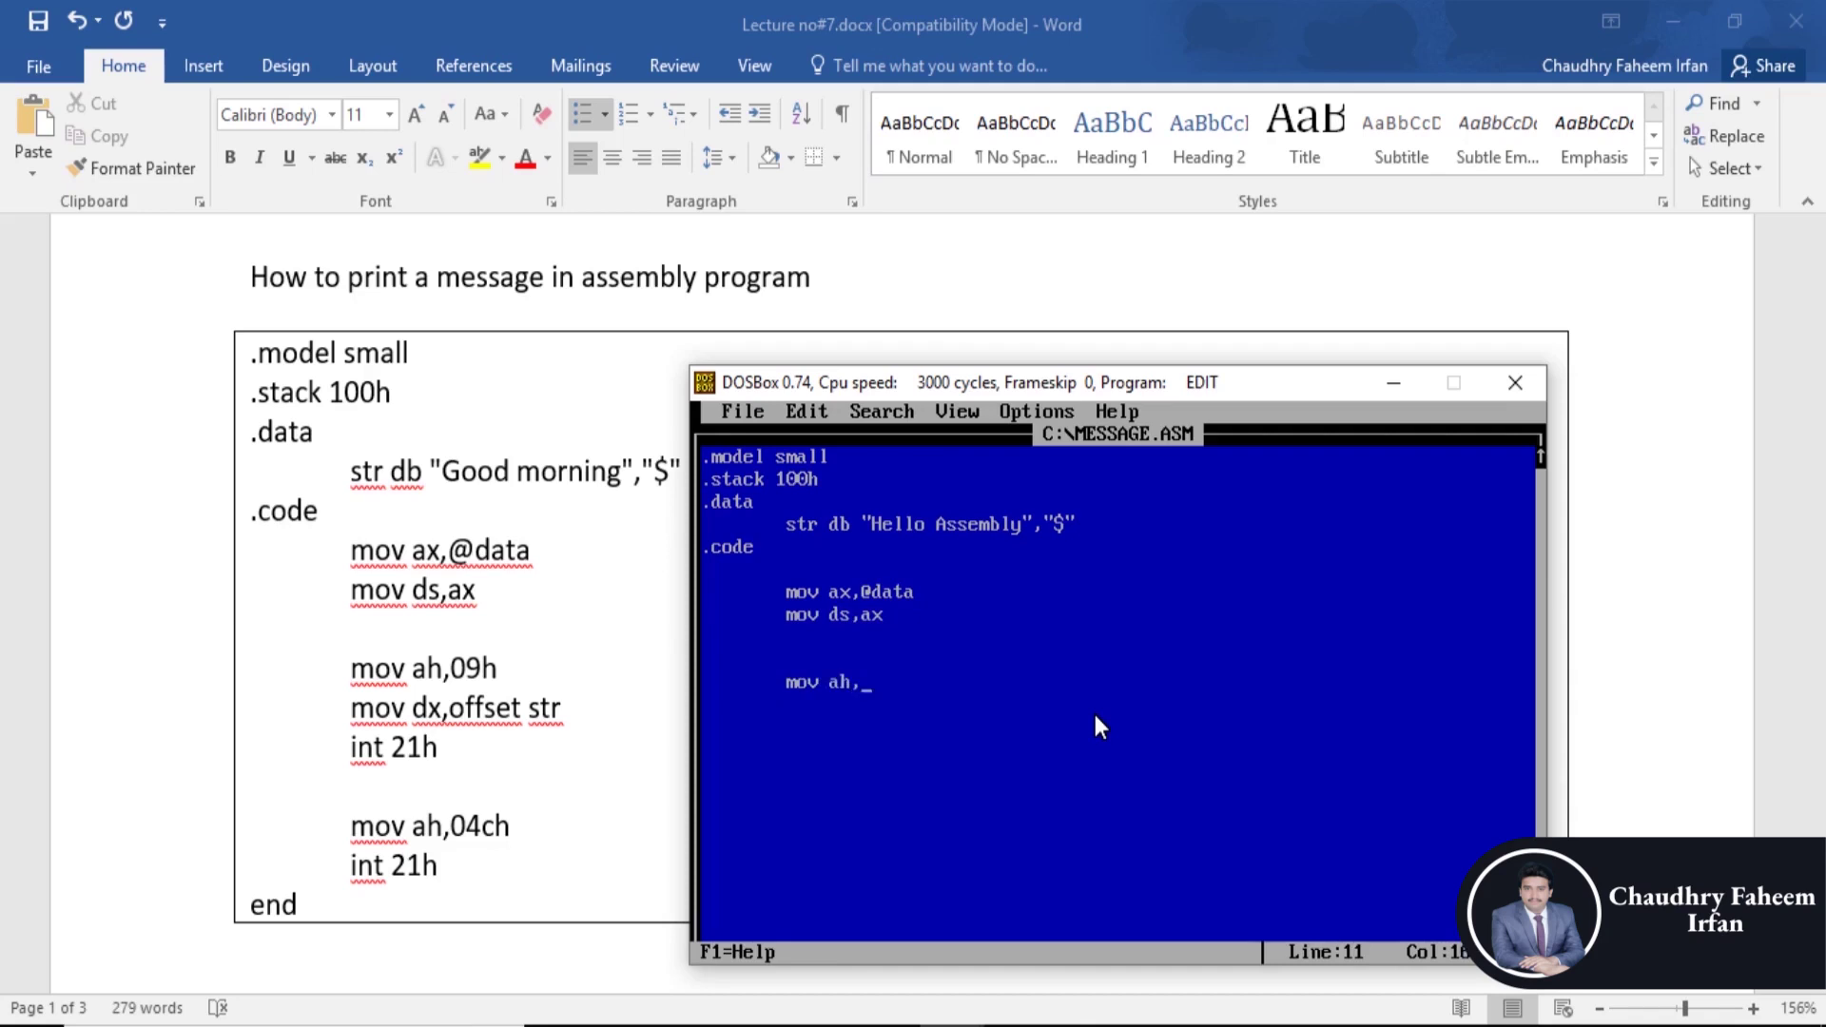
text(0)
text(4ch)
key(Return)
text(in)
text(t )
text(21h)
key(Return)
key(BackSpace)
key(BackSpace)
key(BackSpace)
key(BackSpace)
key(BackSpace)
key(BackSpace)
key(BackSpace)
key(BackSpace)
text(end)
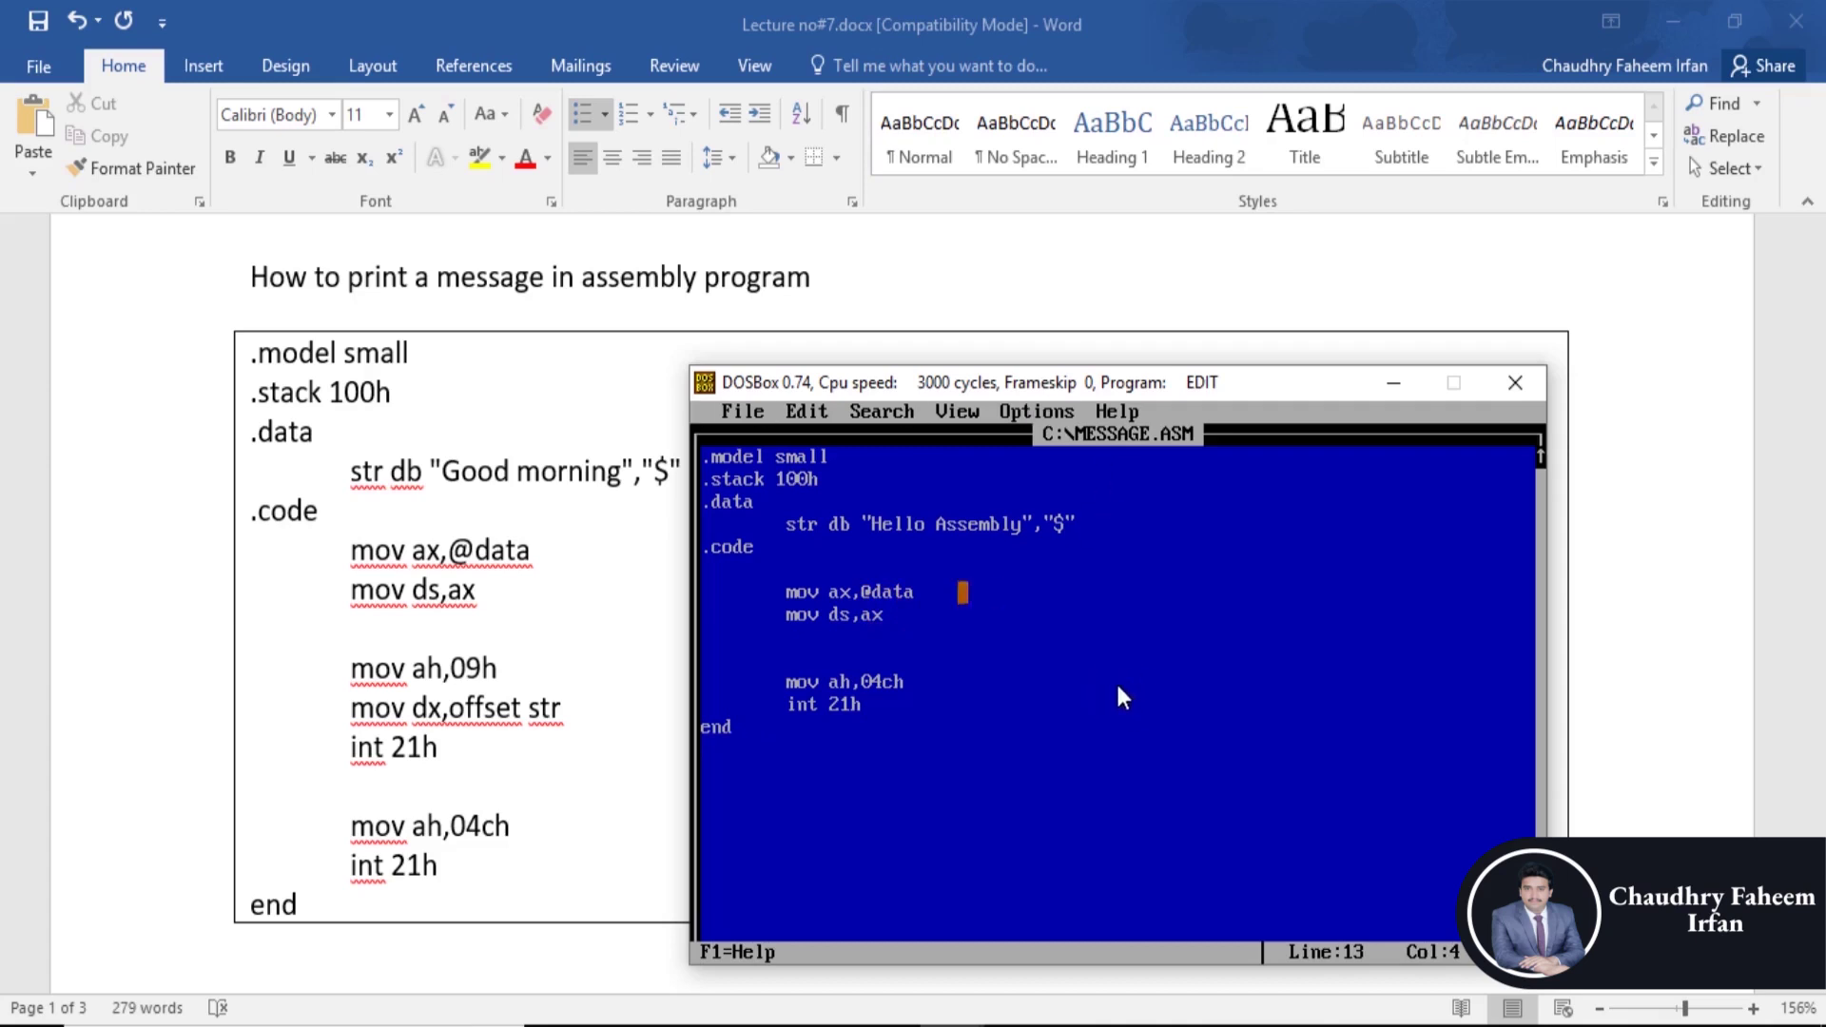
click(853, 591)
key(Down)
key(Right)
key(Right)
key(Right)
key(Down)
key(Left)
key(Left)
key(Left)
key(Up)
key(Right)
key(Right)
key(Down)
key(Right)
key(Left)
key(Left)
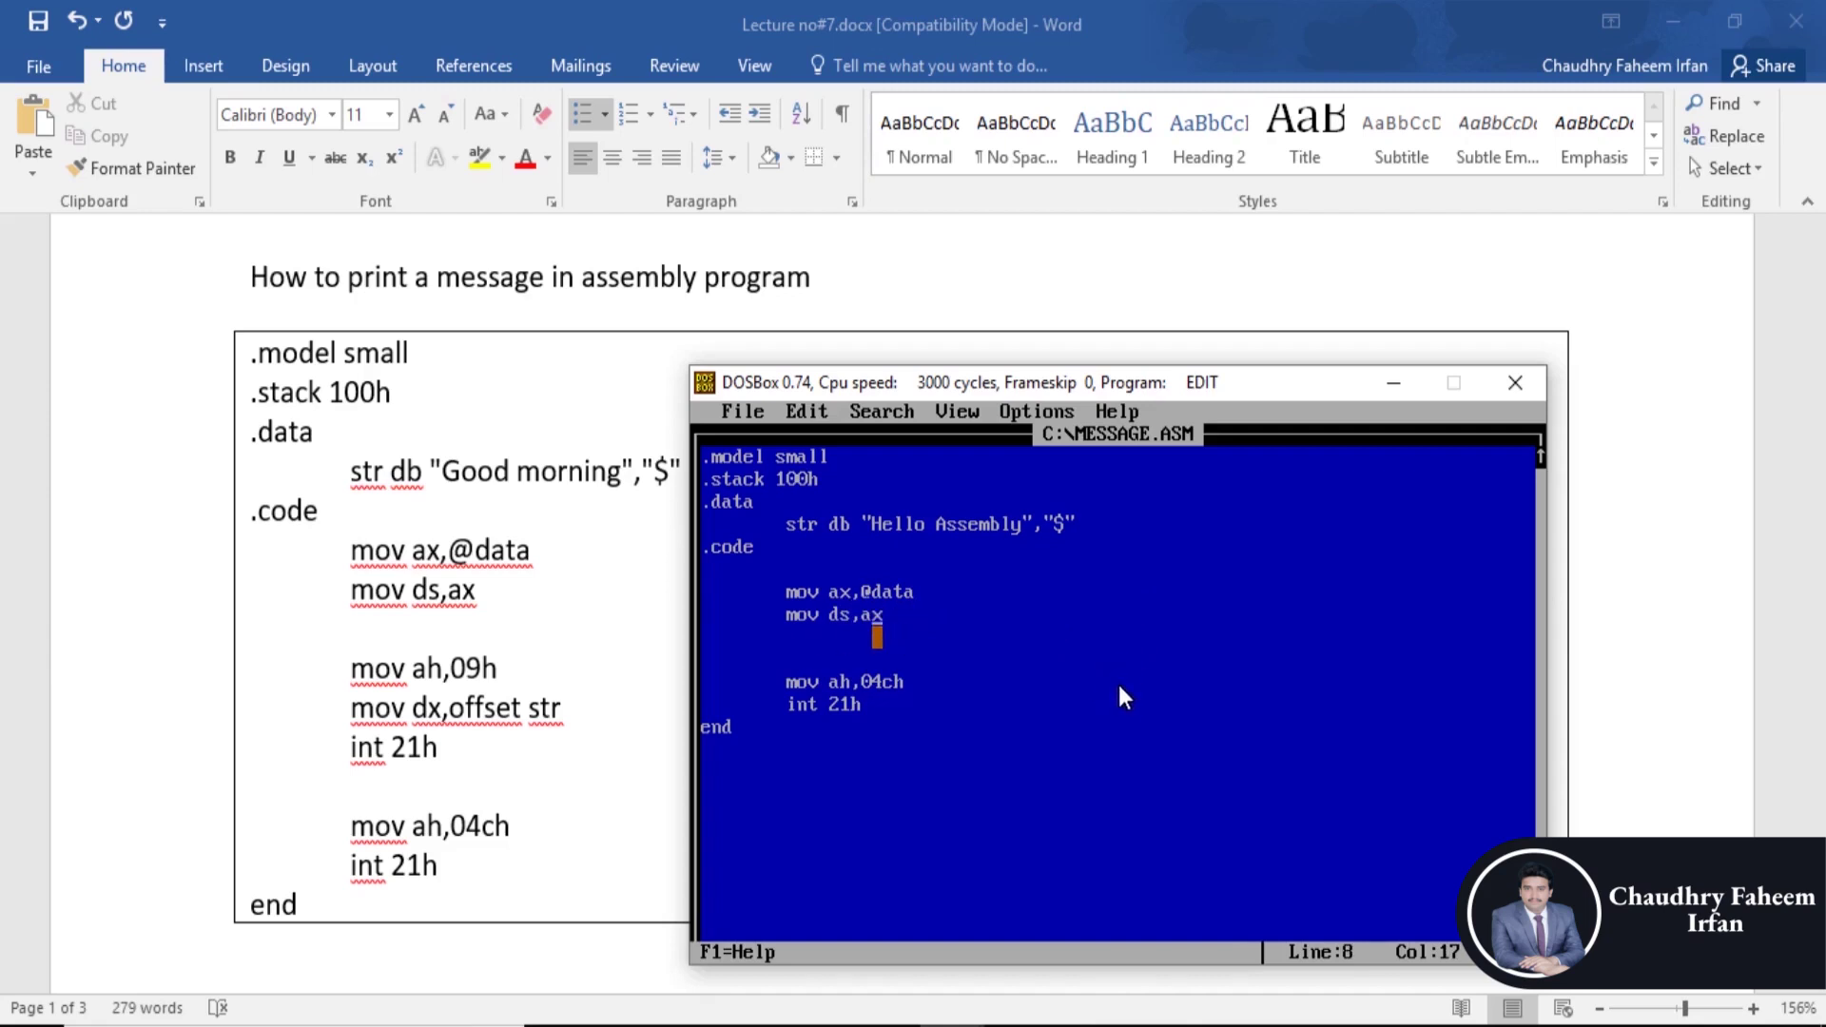
key(Up)
key(Right)
key(Right)
key(Right)
key(Left)
key(Left)
key(Left)
key(Left)
key(Right)
key(Right)
key(Right)
key(Right)
key(Right)
key(Left)
key(Left)
key(Left)
key(Down)
key(Left)
key(Left)
key(Left)
key(Left)
key(Left)
click(1118, 695)
key(Left)
key(Left)
key(Left)
key(Left)
key(Left)
text(moc)
- Add 'mov ah, 09', 'mov dx,offset str' and 'int 21' with surrounding blank lines
key(BackSpace)
text(v ah,)
text( 09)
key(Return)
key(Up)
key(Return)
key(Down)
key(Return)
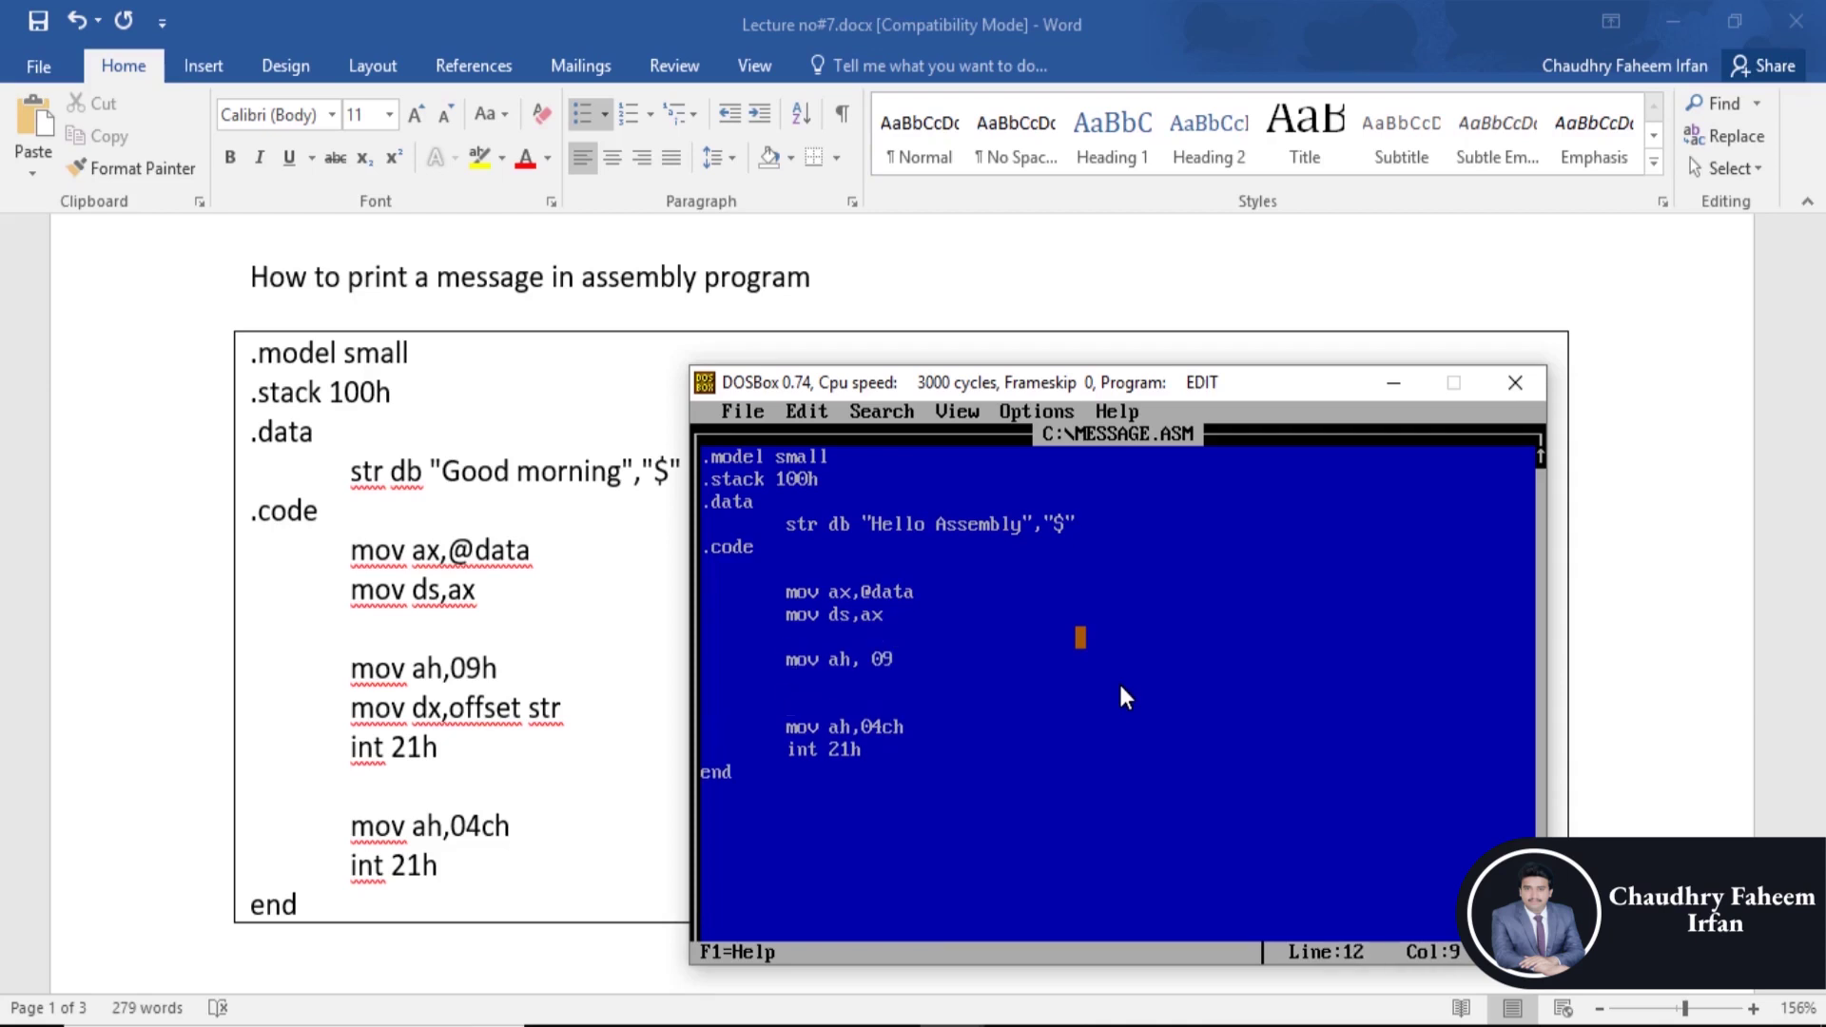
key(Up)
text(mov )
text(d)
text(x,o)
text(ffset)
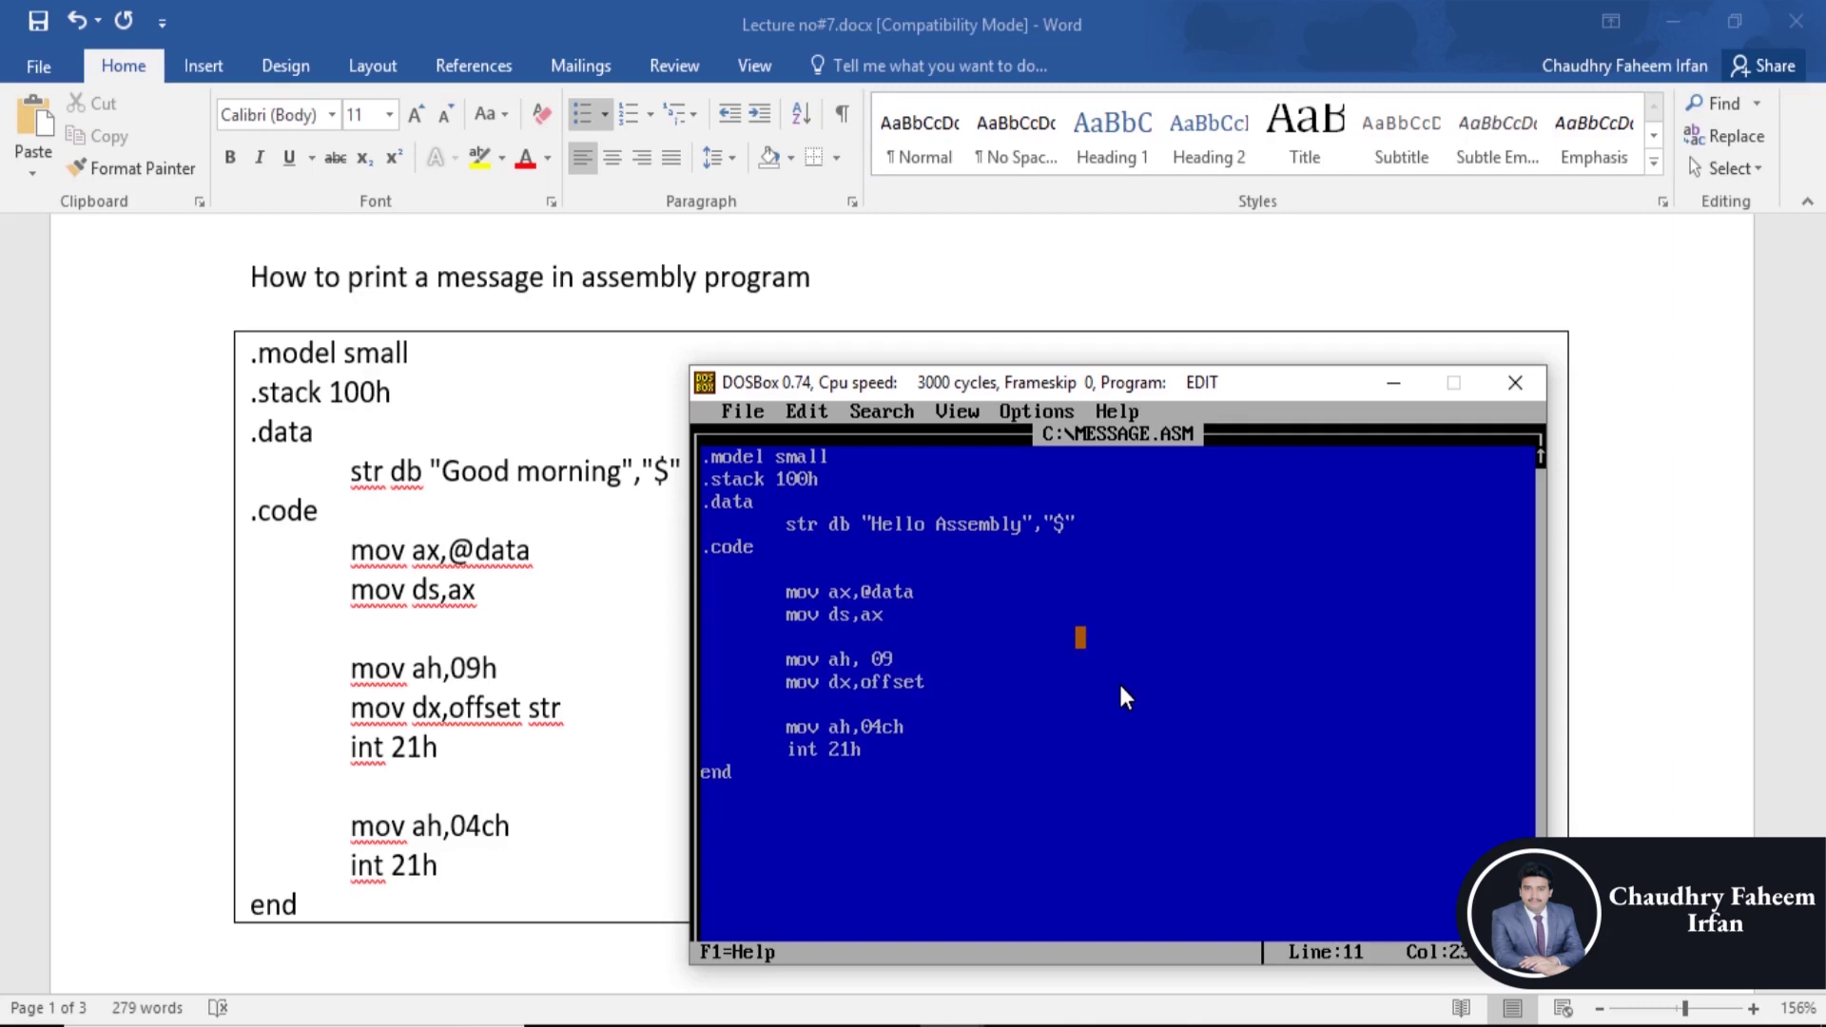
text( str)
key(Return)
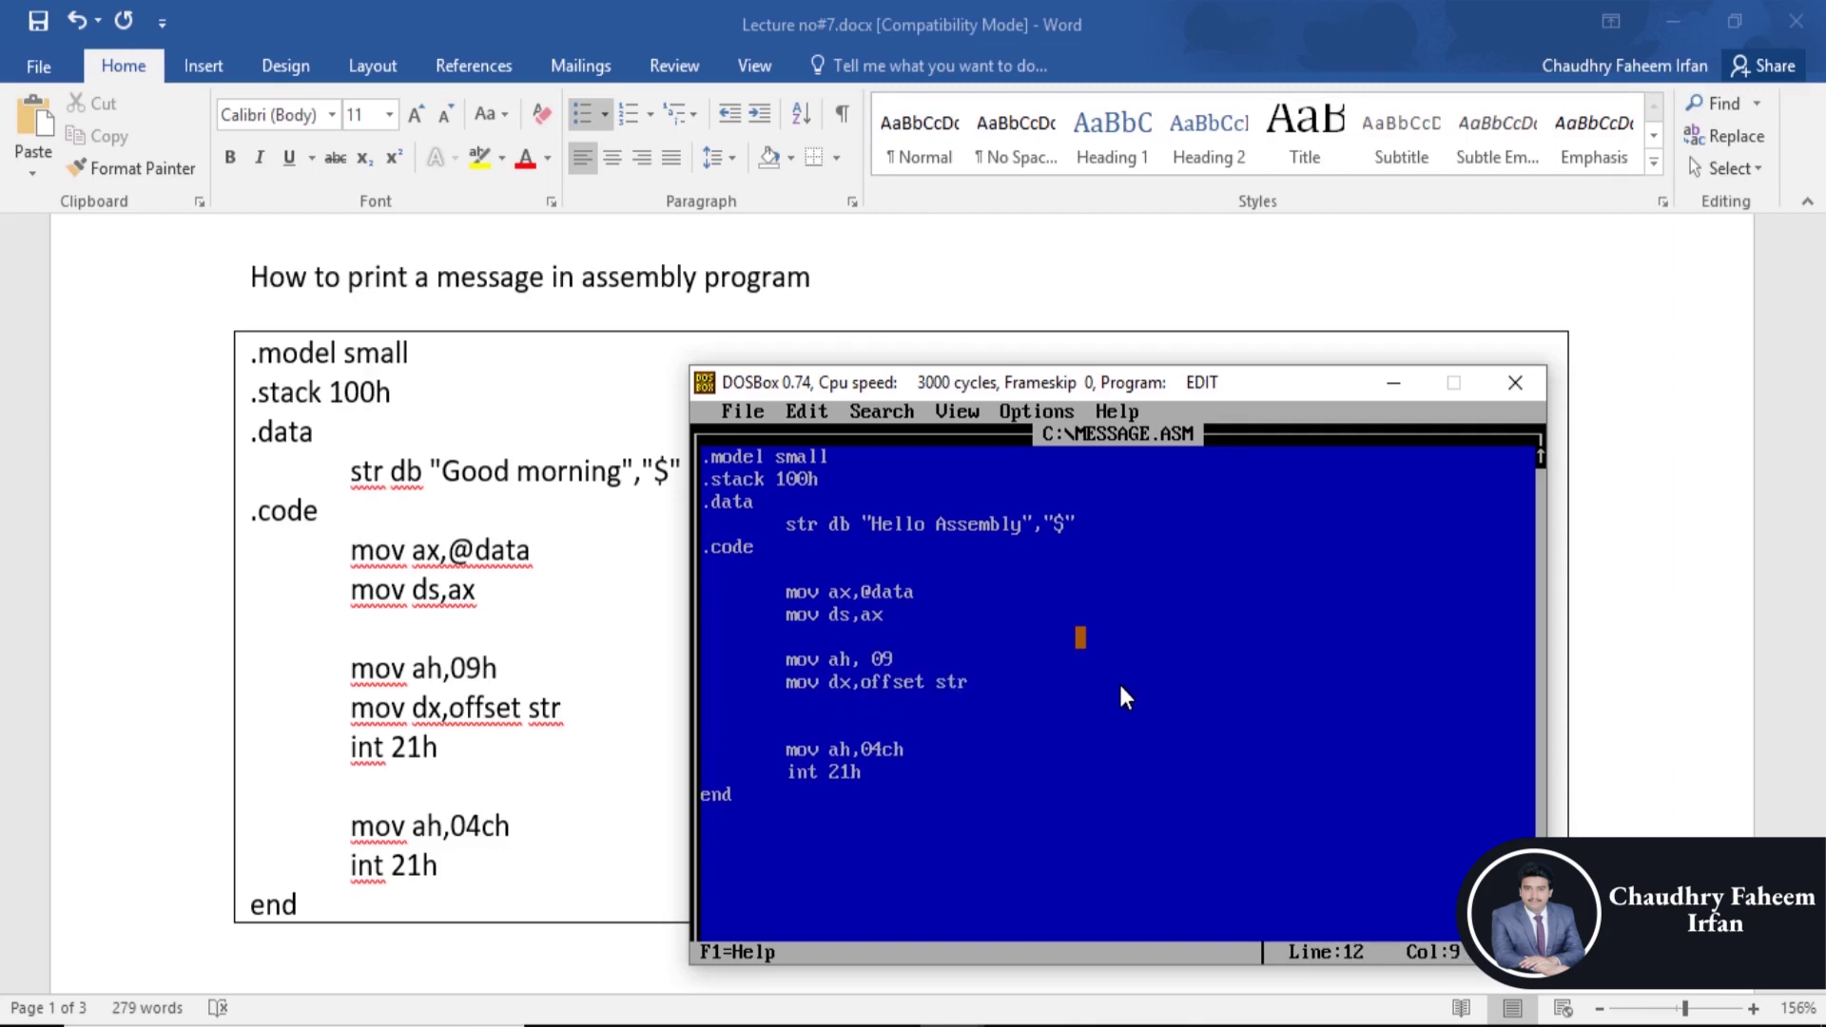
text(int 21)
- Exit EDIT through the File menu back to the C:\> prompt
click(720, 412)
click(1119, 683)
key(alt+f)
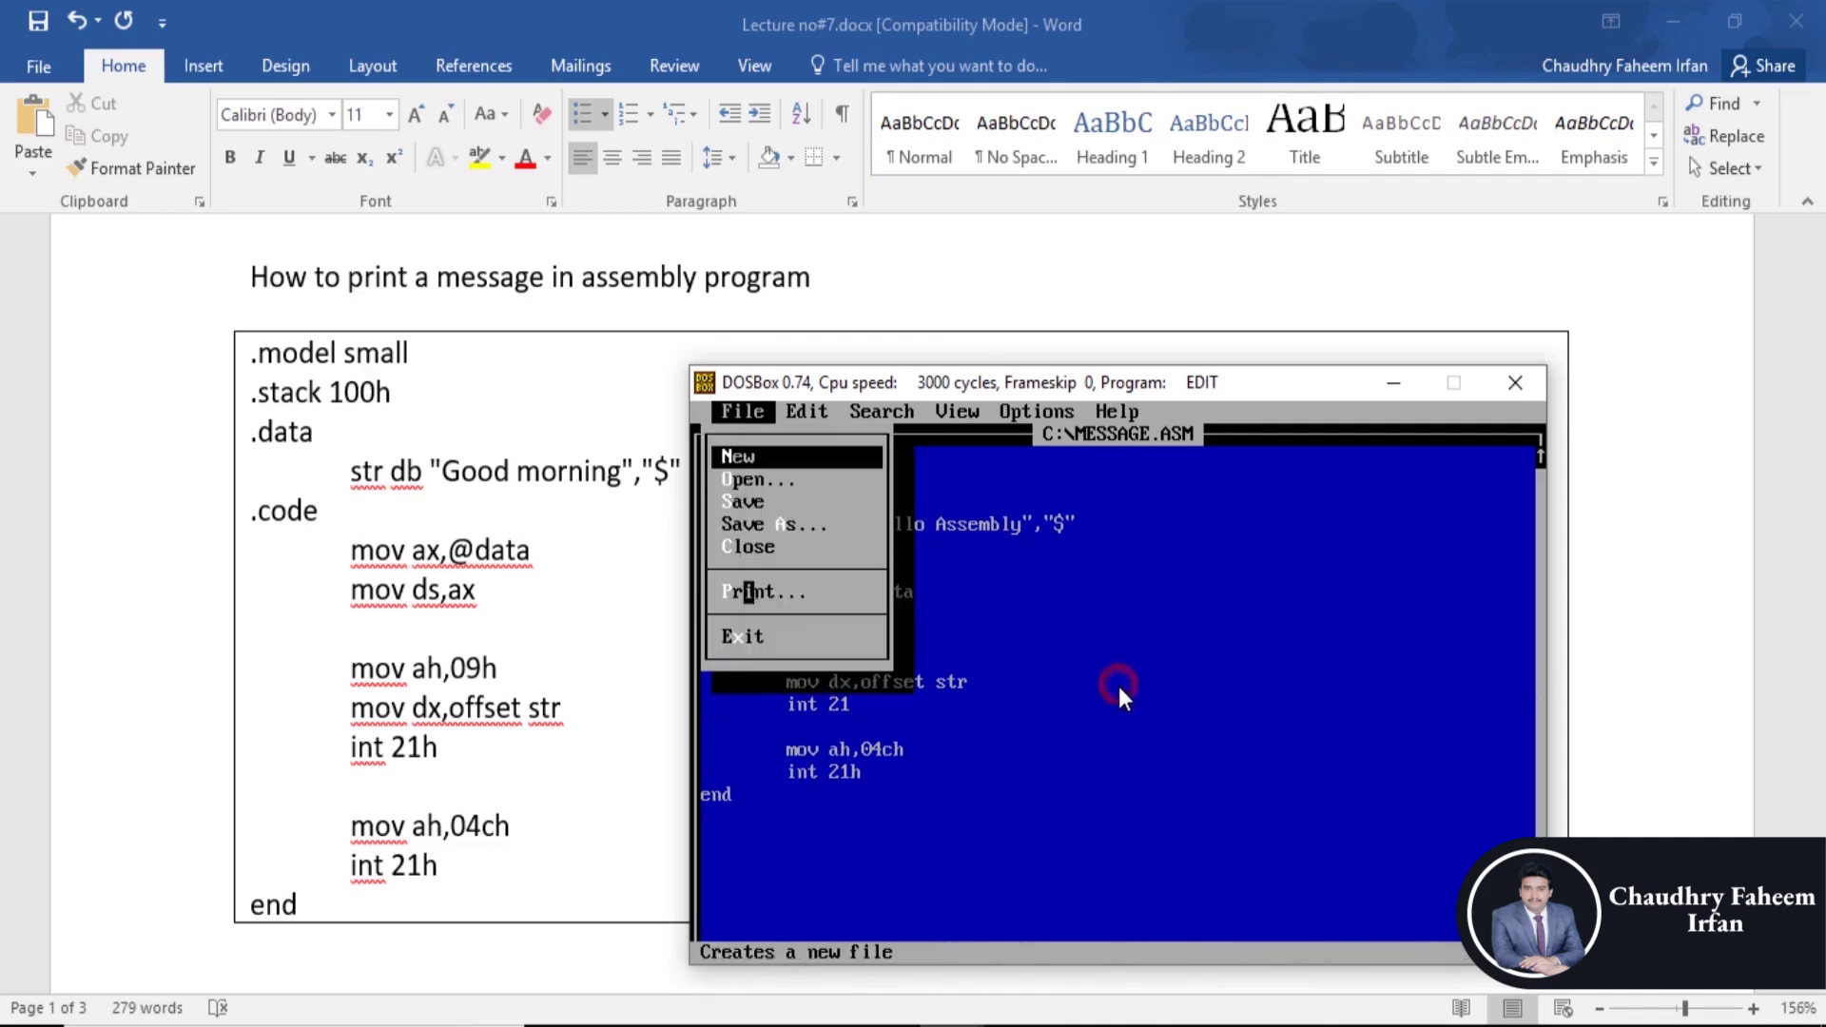
key(Up)
key(Return)
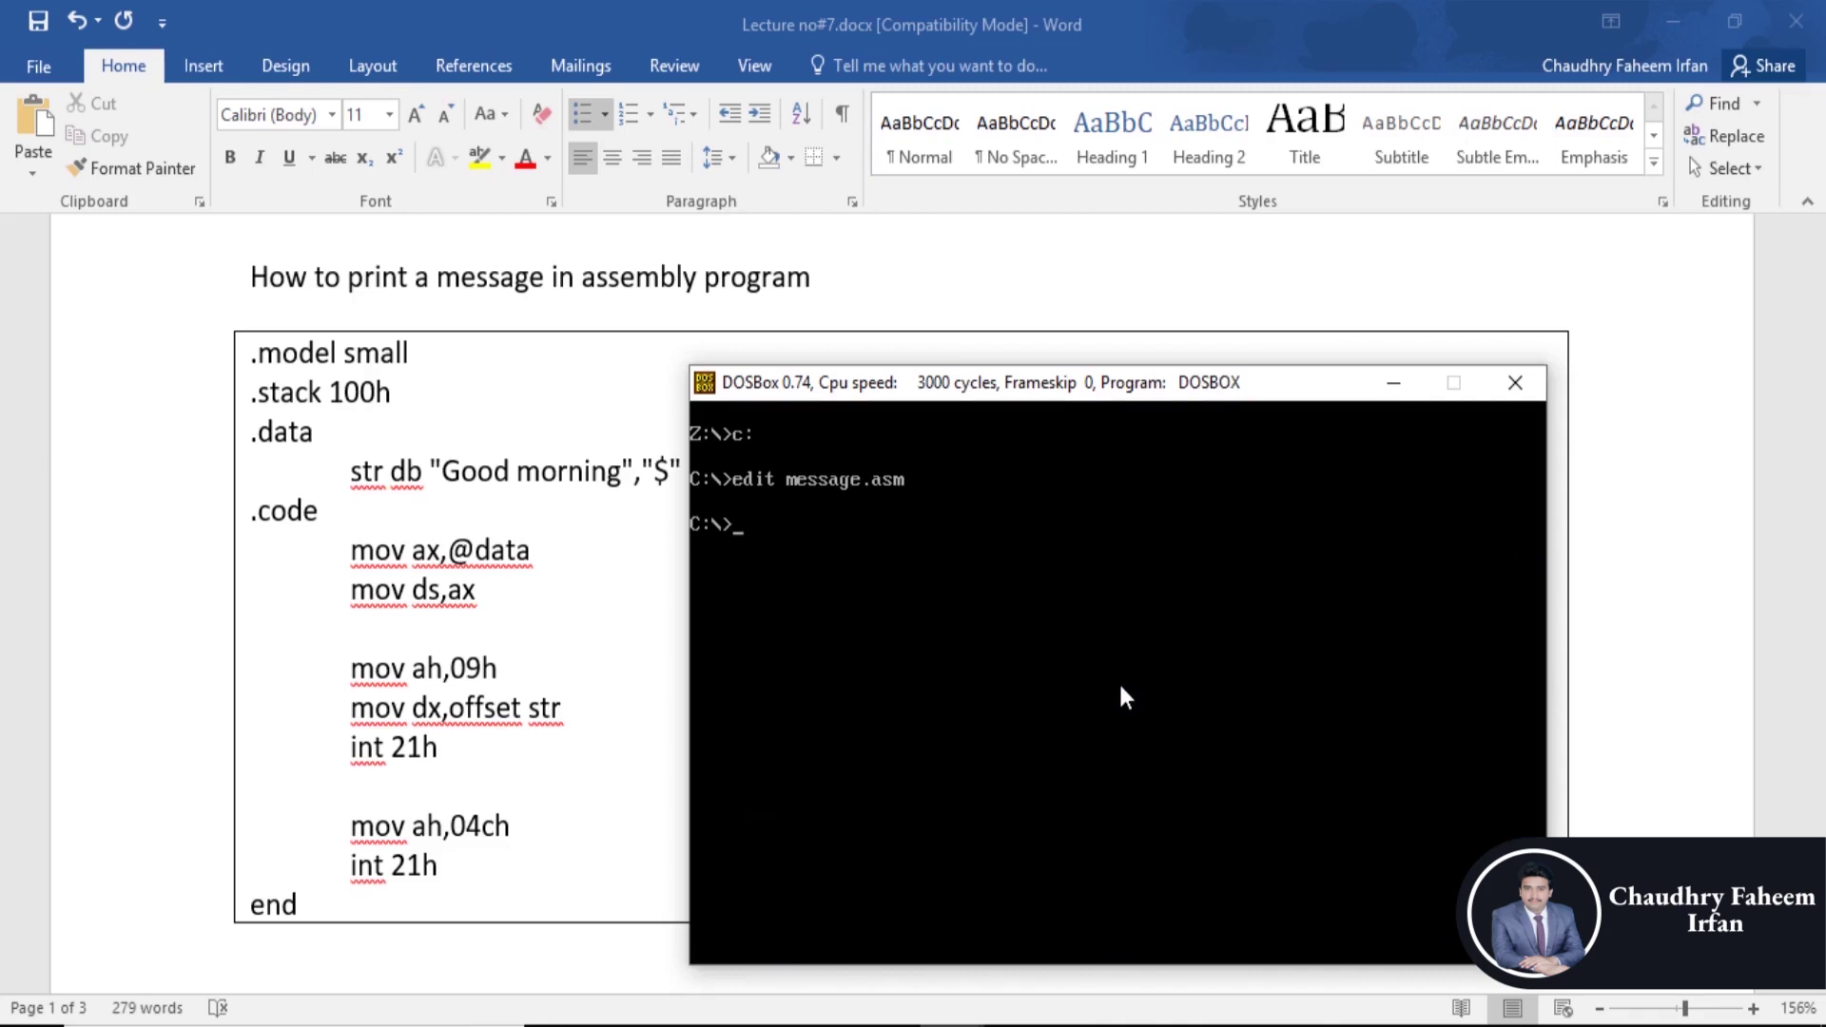
text(m)
text(asm )
text(message)
text(.asm)
- Run 'masm message.asm' to assemble the file with MASM 6.11
key(Return)
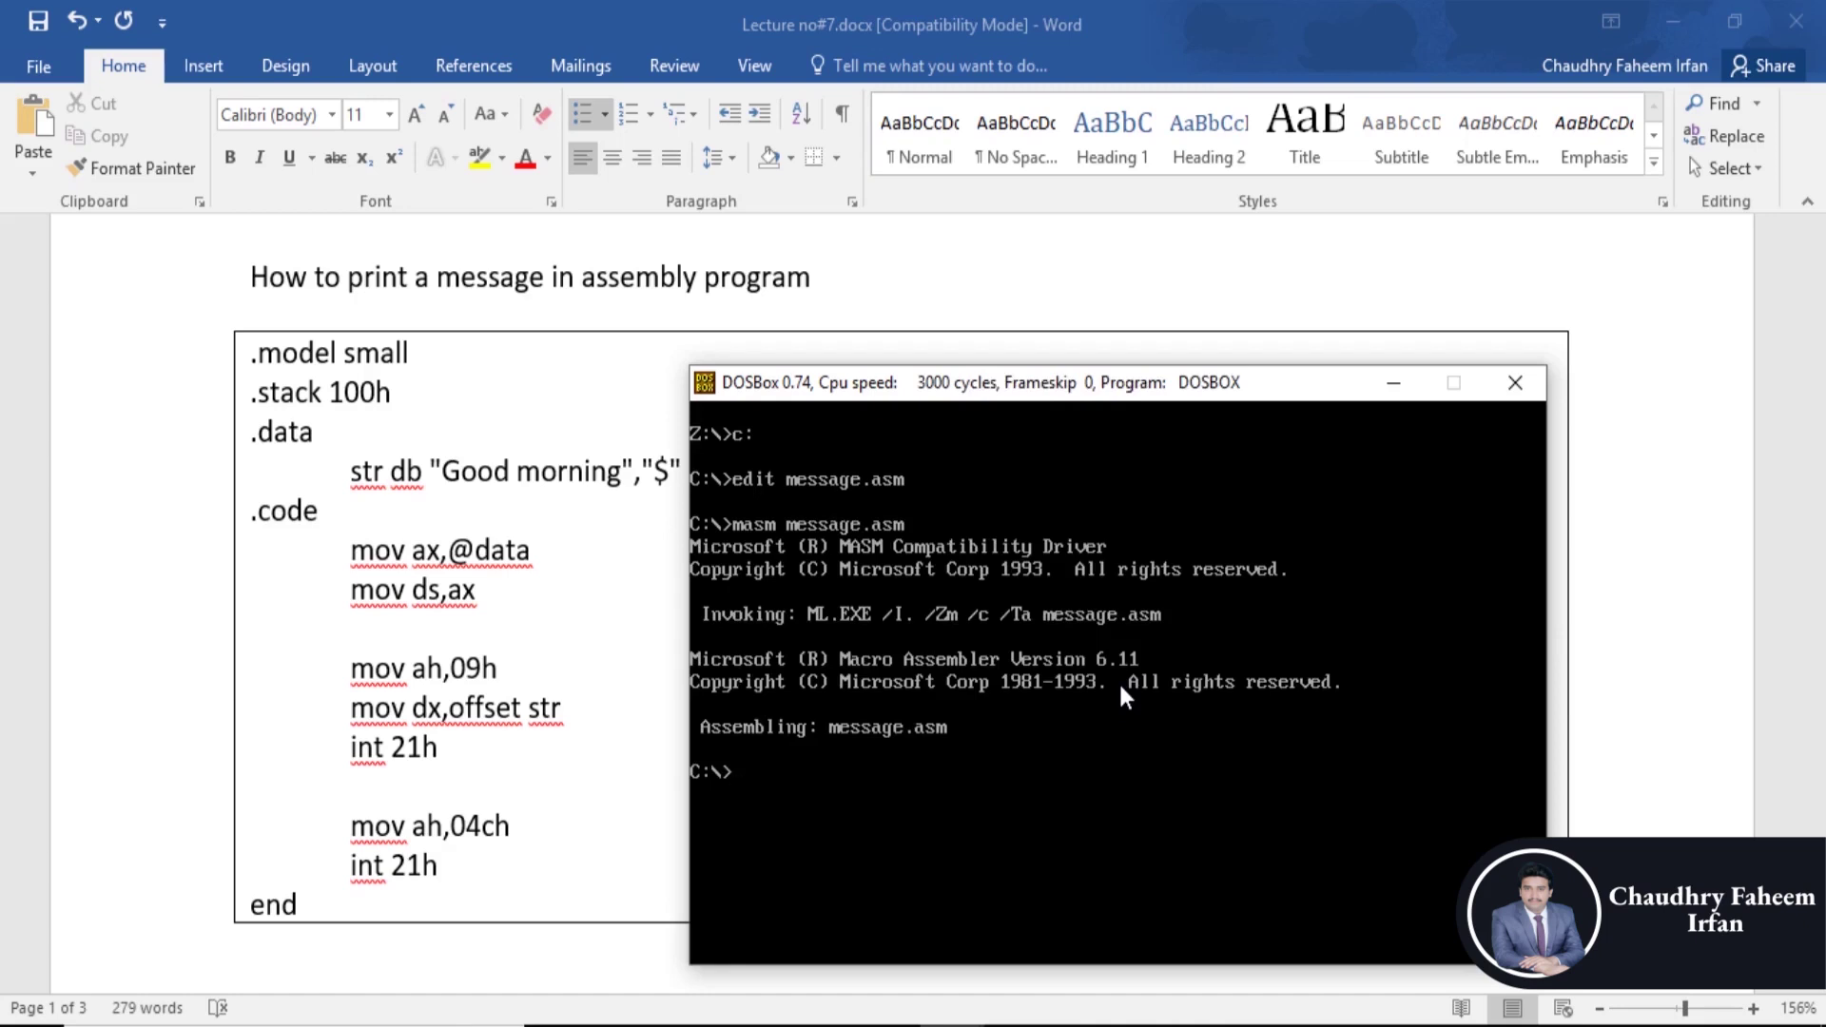
text(lin)
text(k )
text(message)
text(.ob)
text(j)
- Run 'link message.obj', accepting the default file names to produce message.exe
key(Return)
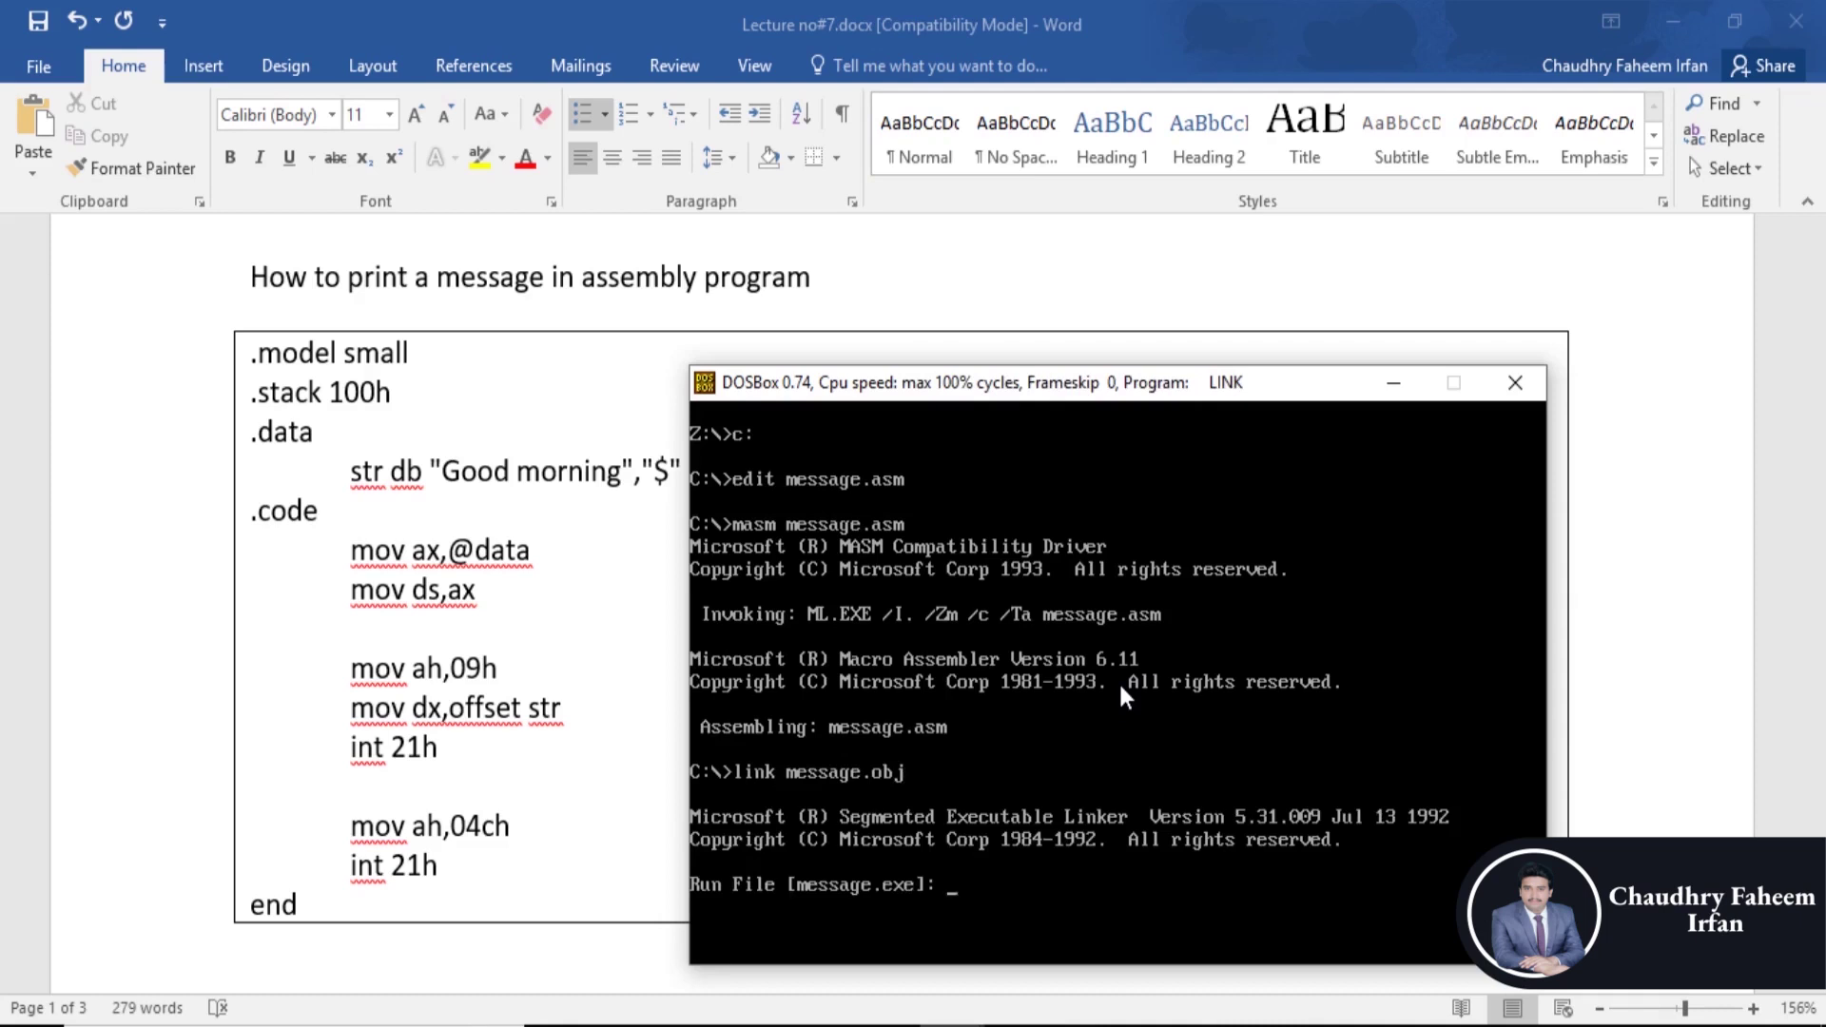
key(Return)
key(Return)
key(Return)
key(Return)
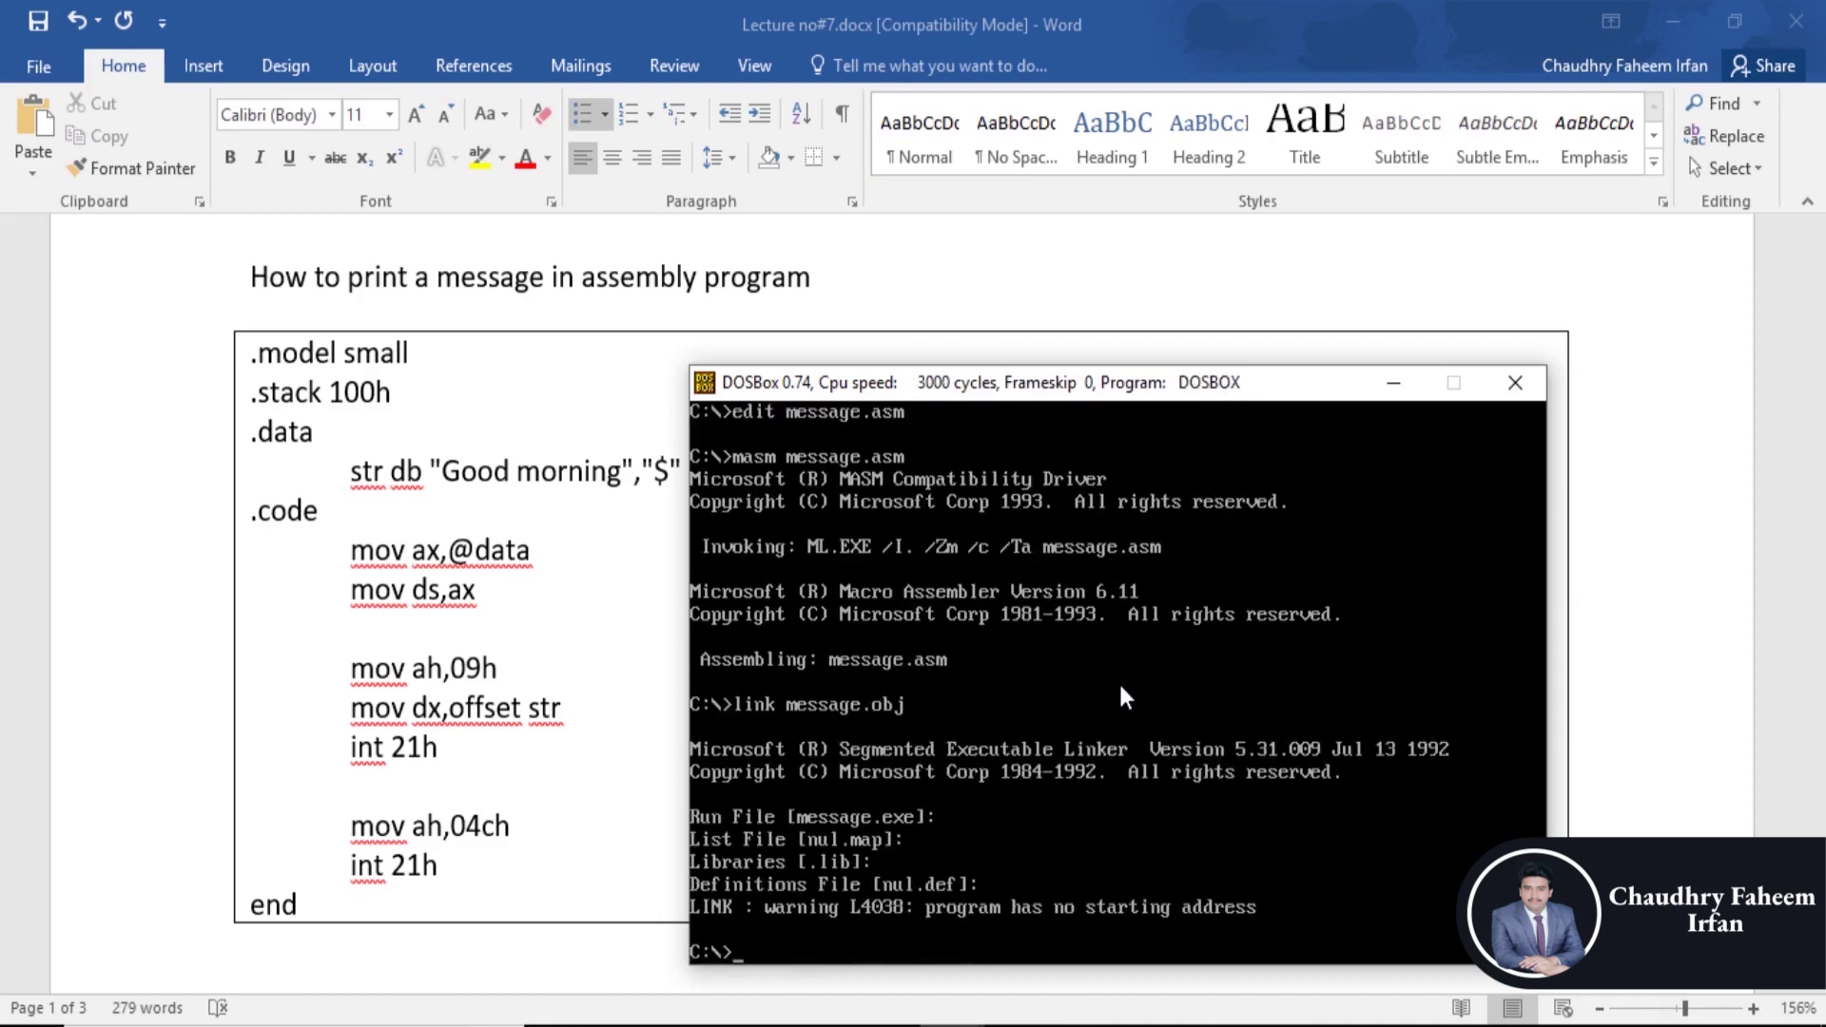
text(mes)
text(sage)
- Fix the typo in the message.exe command and run it, which prints nothing
key(BackSpace)
text(.)
text(ex)
key(BackSpace)
key(BackSpace)
text(exe)
key(Return)
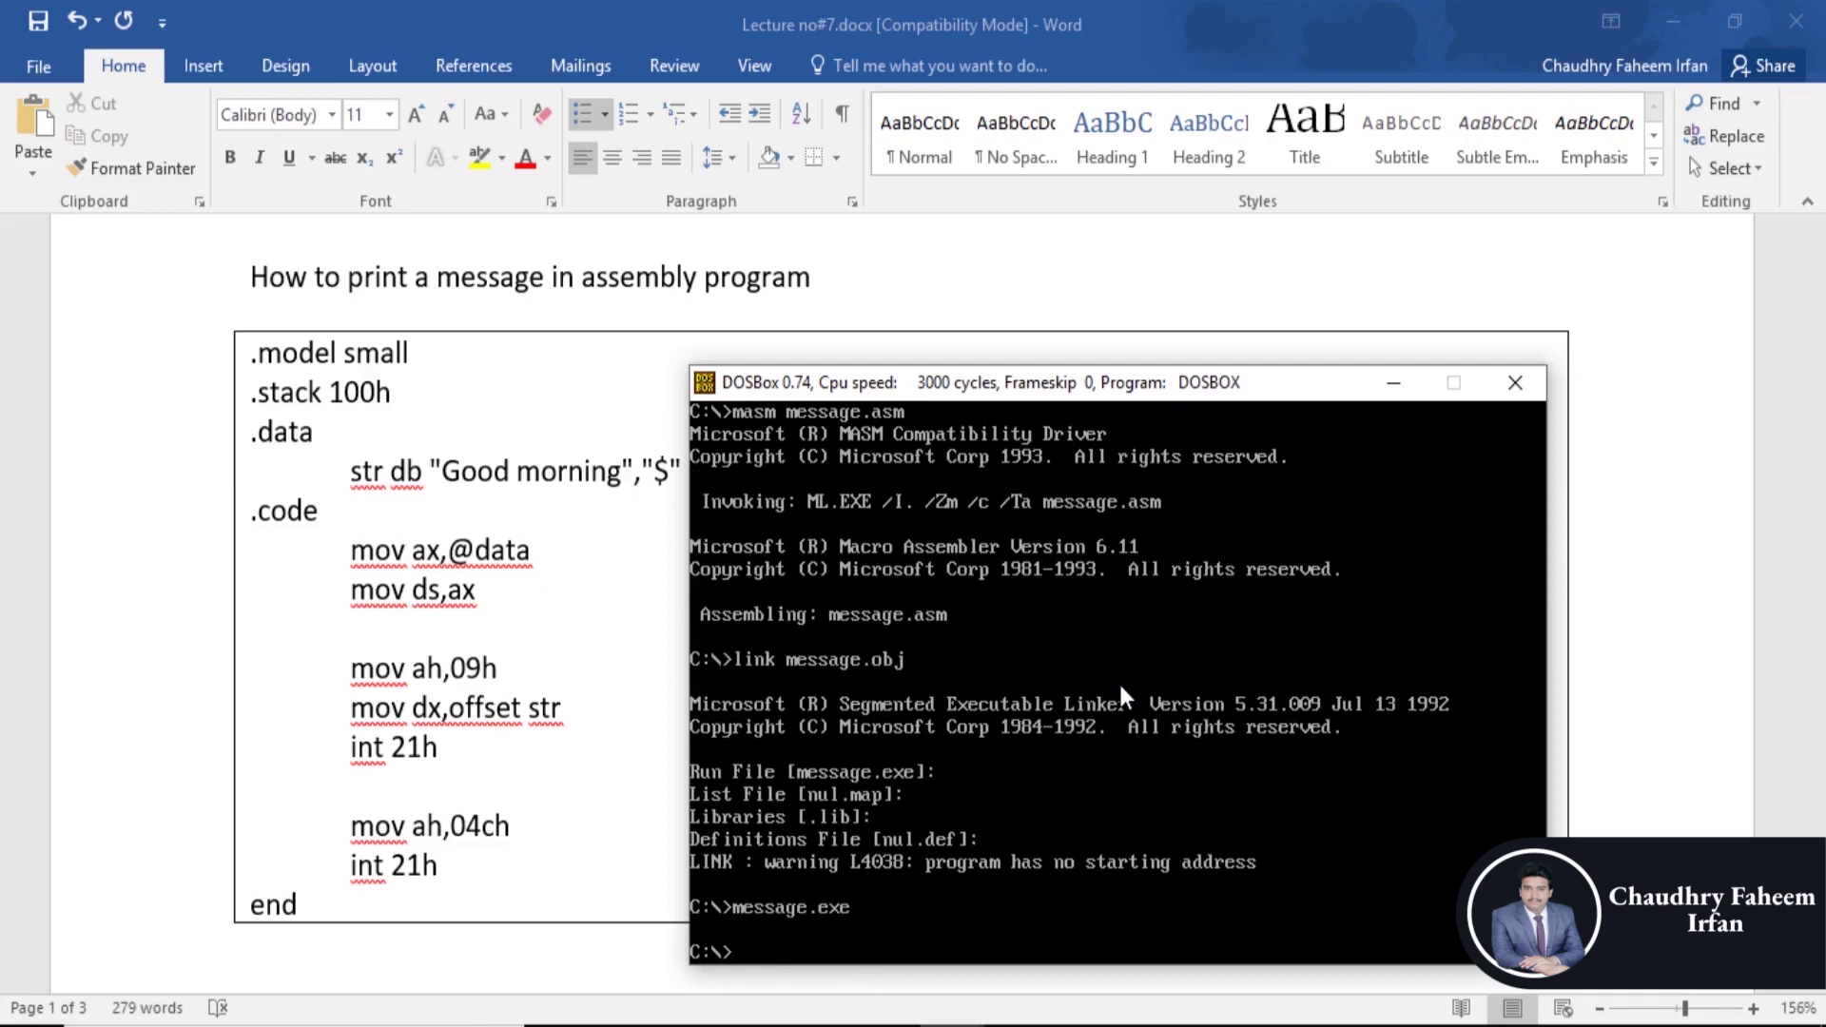
text(e)
key(Up)
key(Up)
key(Up)
key(Up)
key(Up)
- Reopen message.asm in EDIT and change 'mov ah, 09' to '09h'
key(Down)
key(Return)
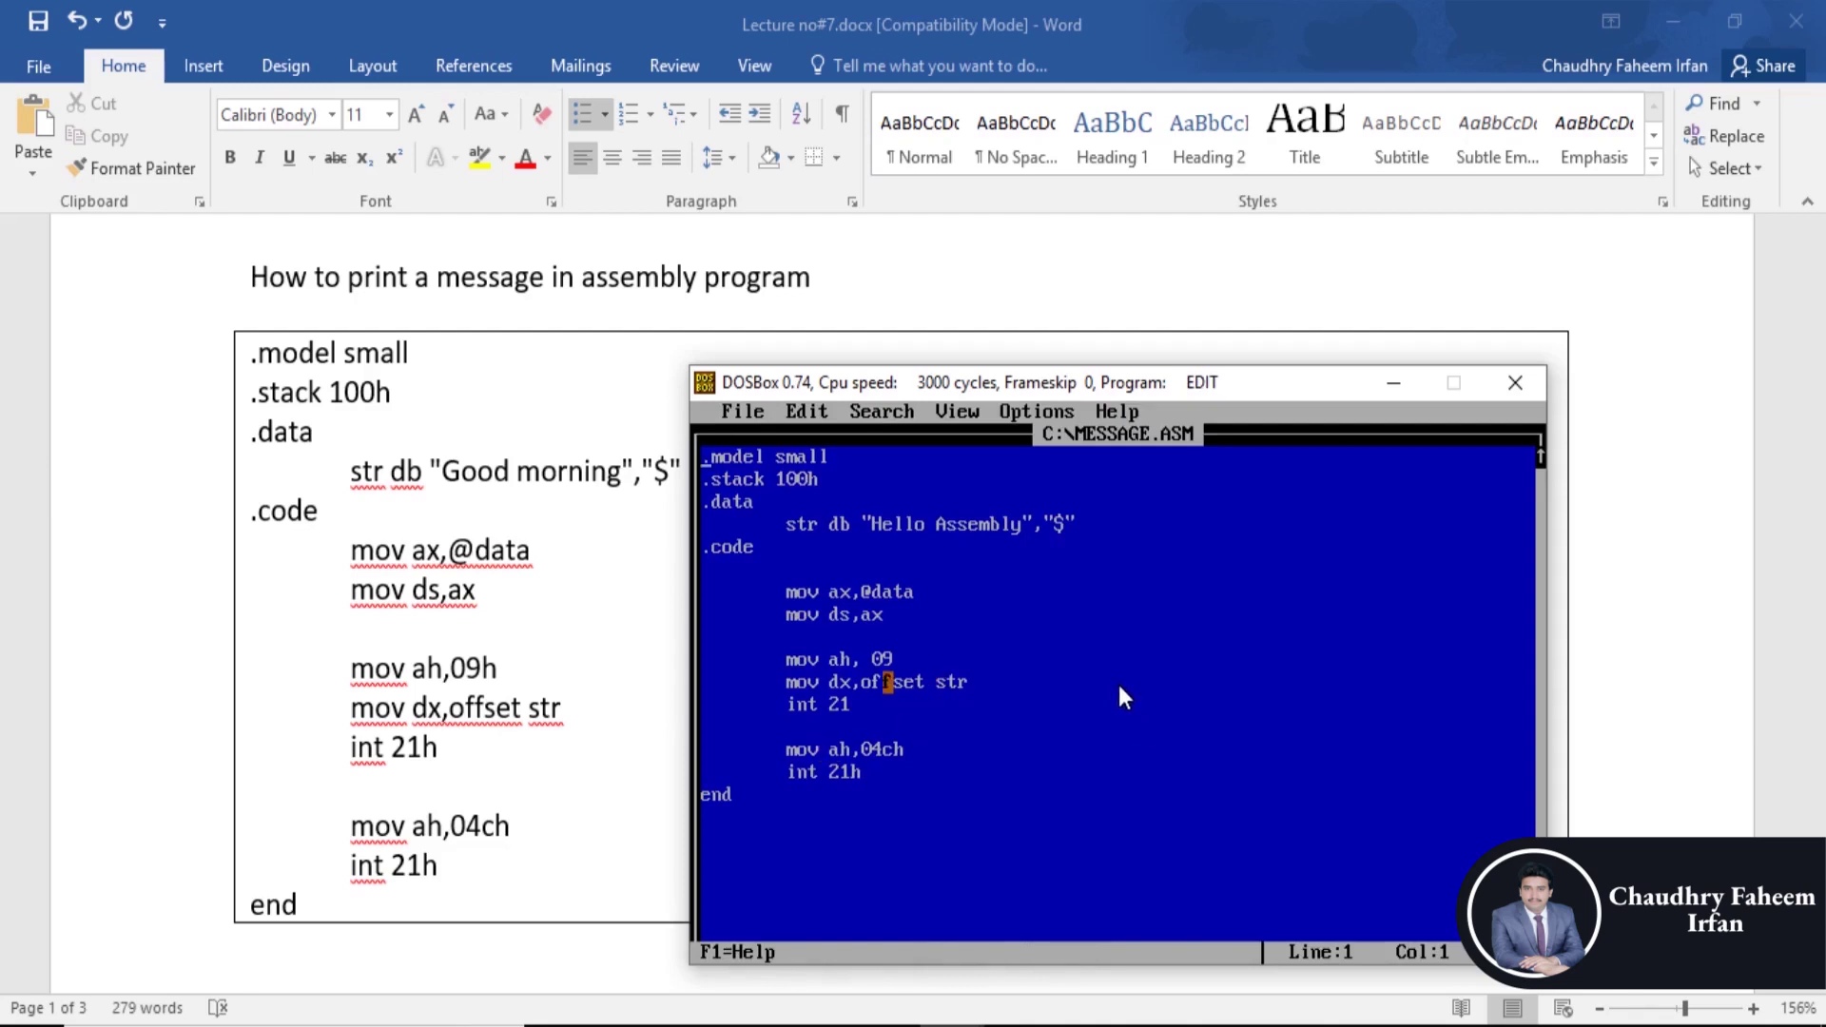
click(897, 660)
text(h)
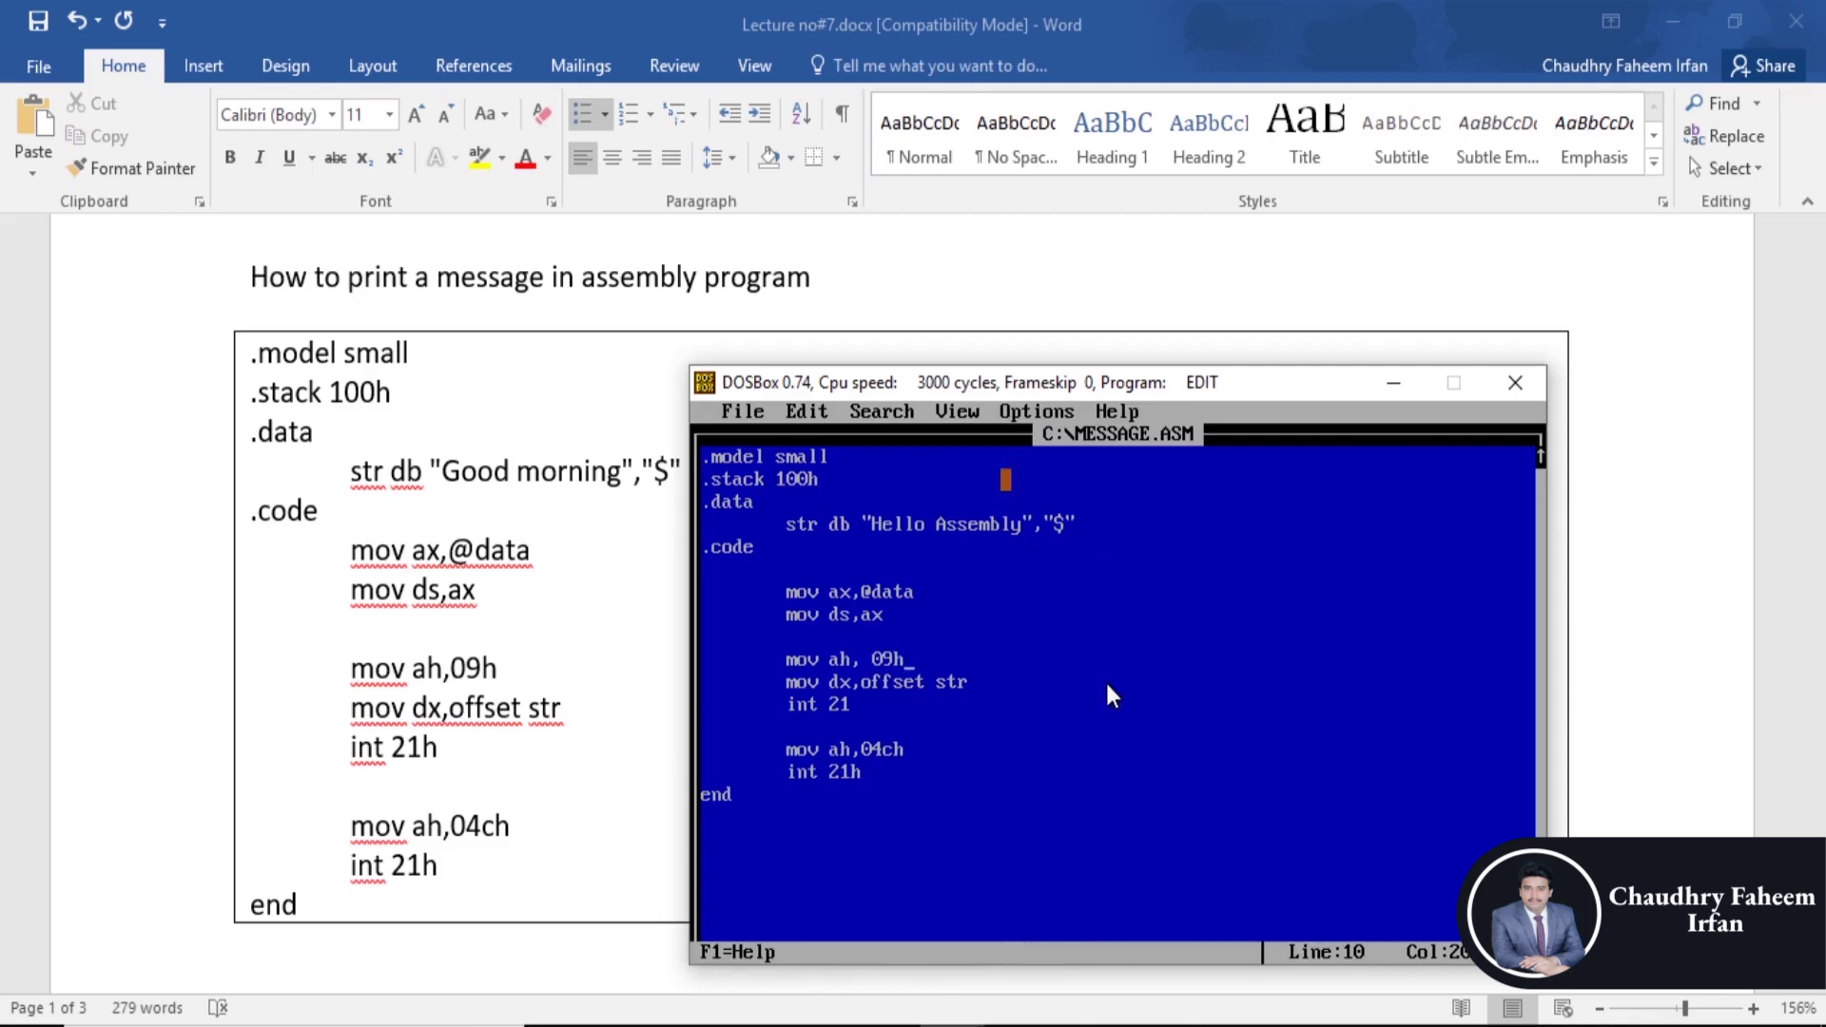
- Exit EDIT back to the C:\> prompt
click(771, 411)
click(781, 500)
click(742, 412)
click(836, 637)
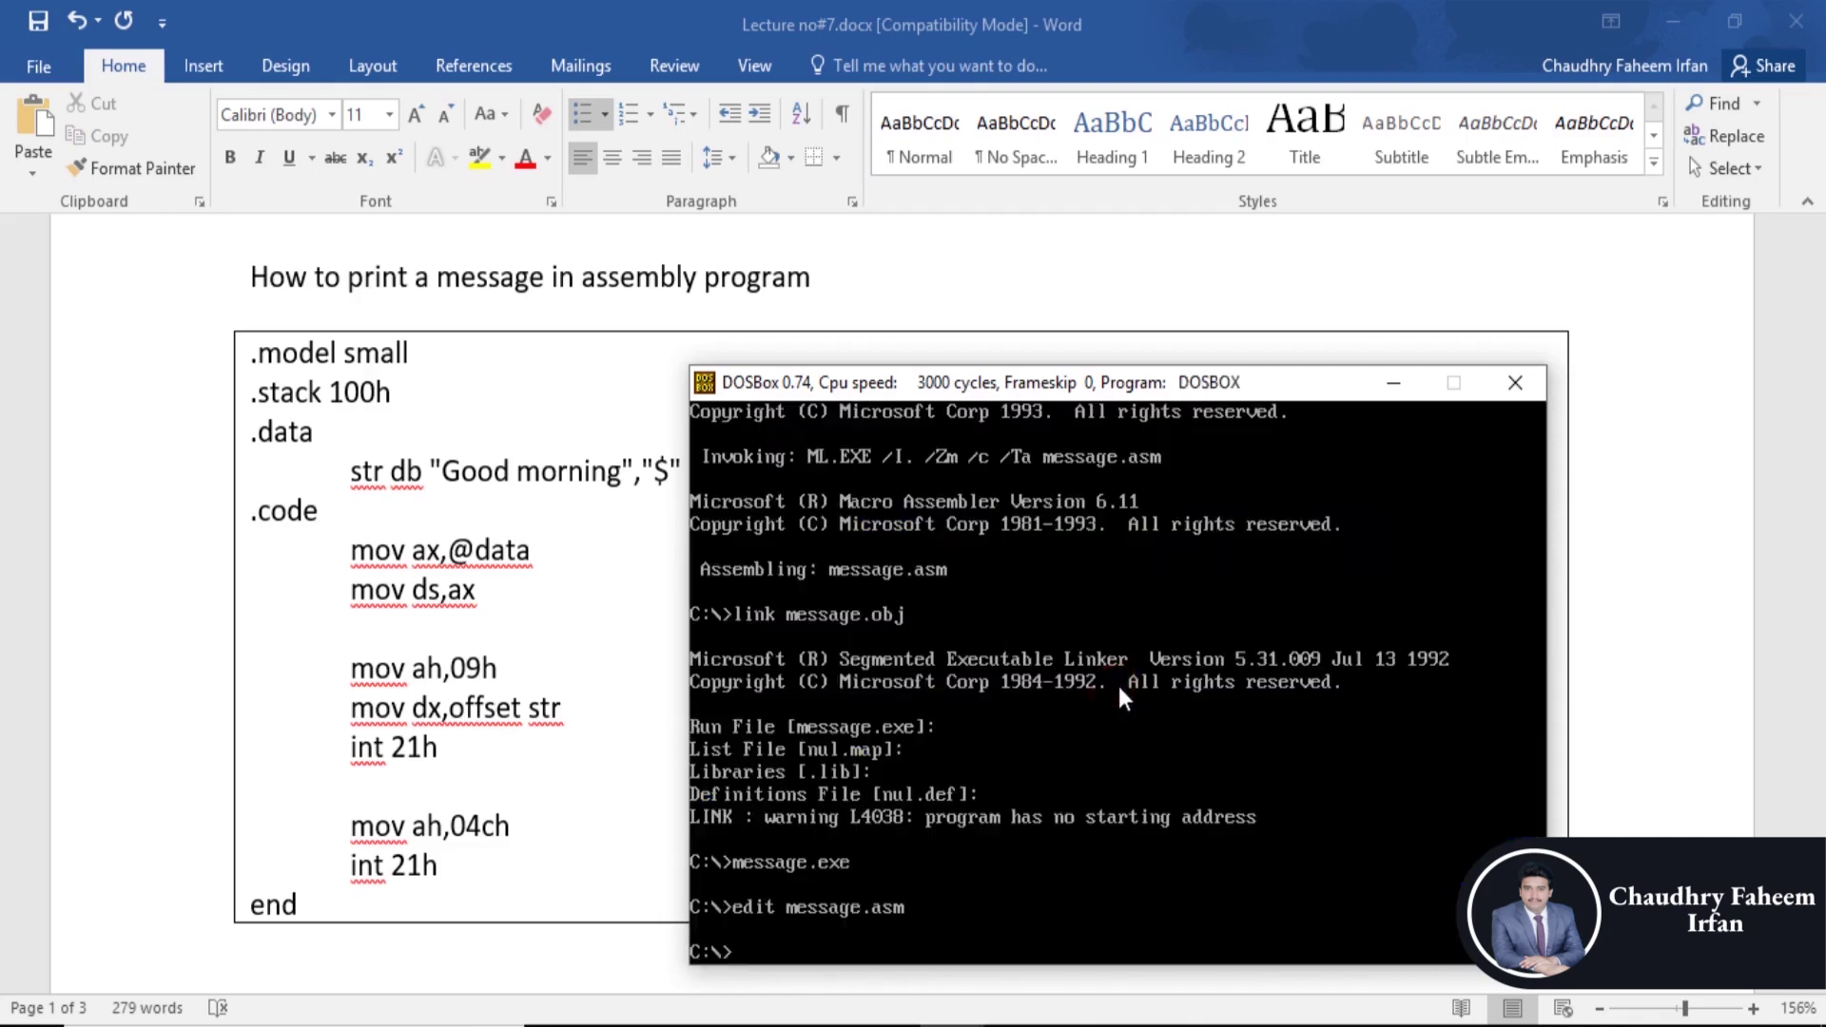
- Reassemble message.asm with the recalled masm command
key(Up)
key(Up)
key(Up)
key(Up)
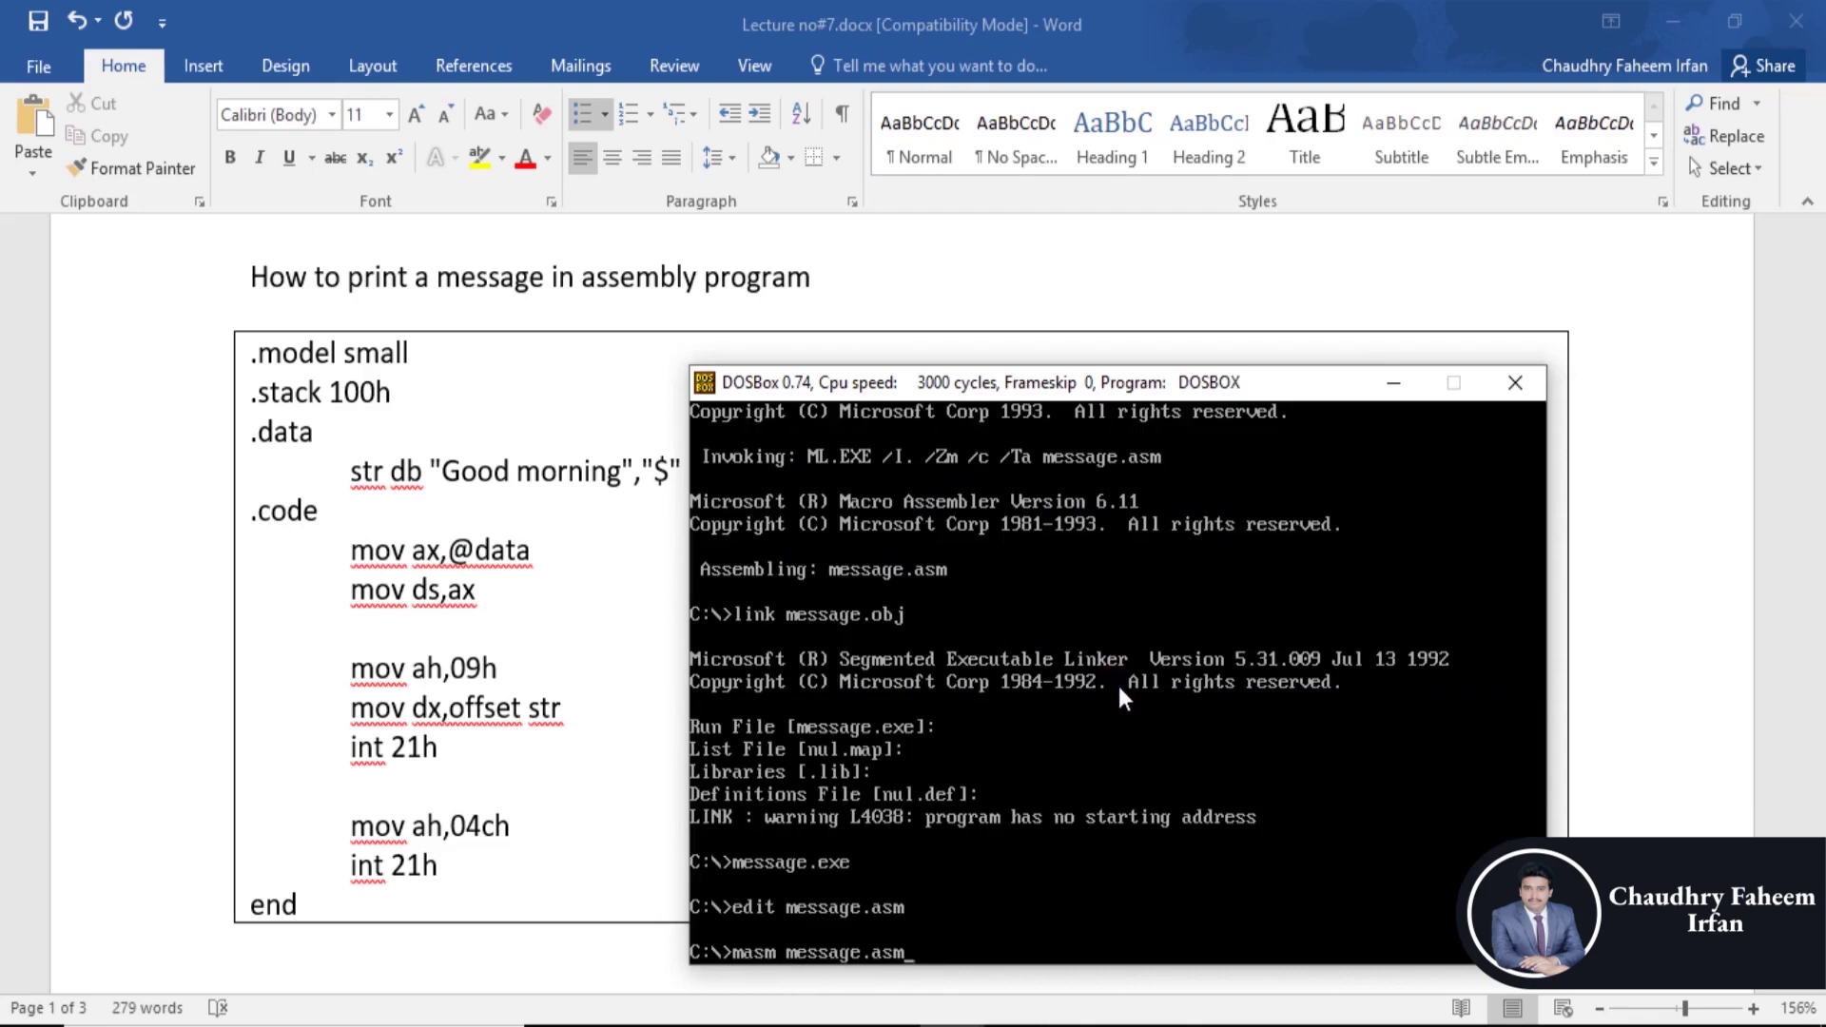
key(Return)
- Relink message.obj, accepting the linker's default file answers
key(Up)
key(Up)
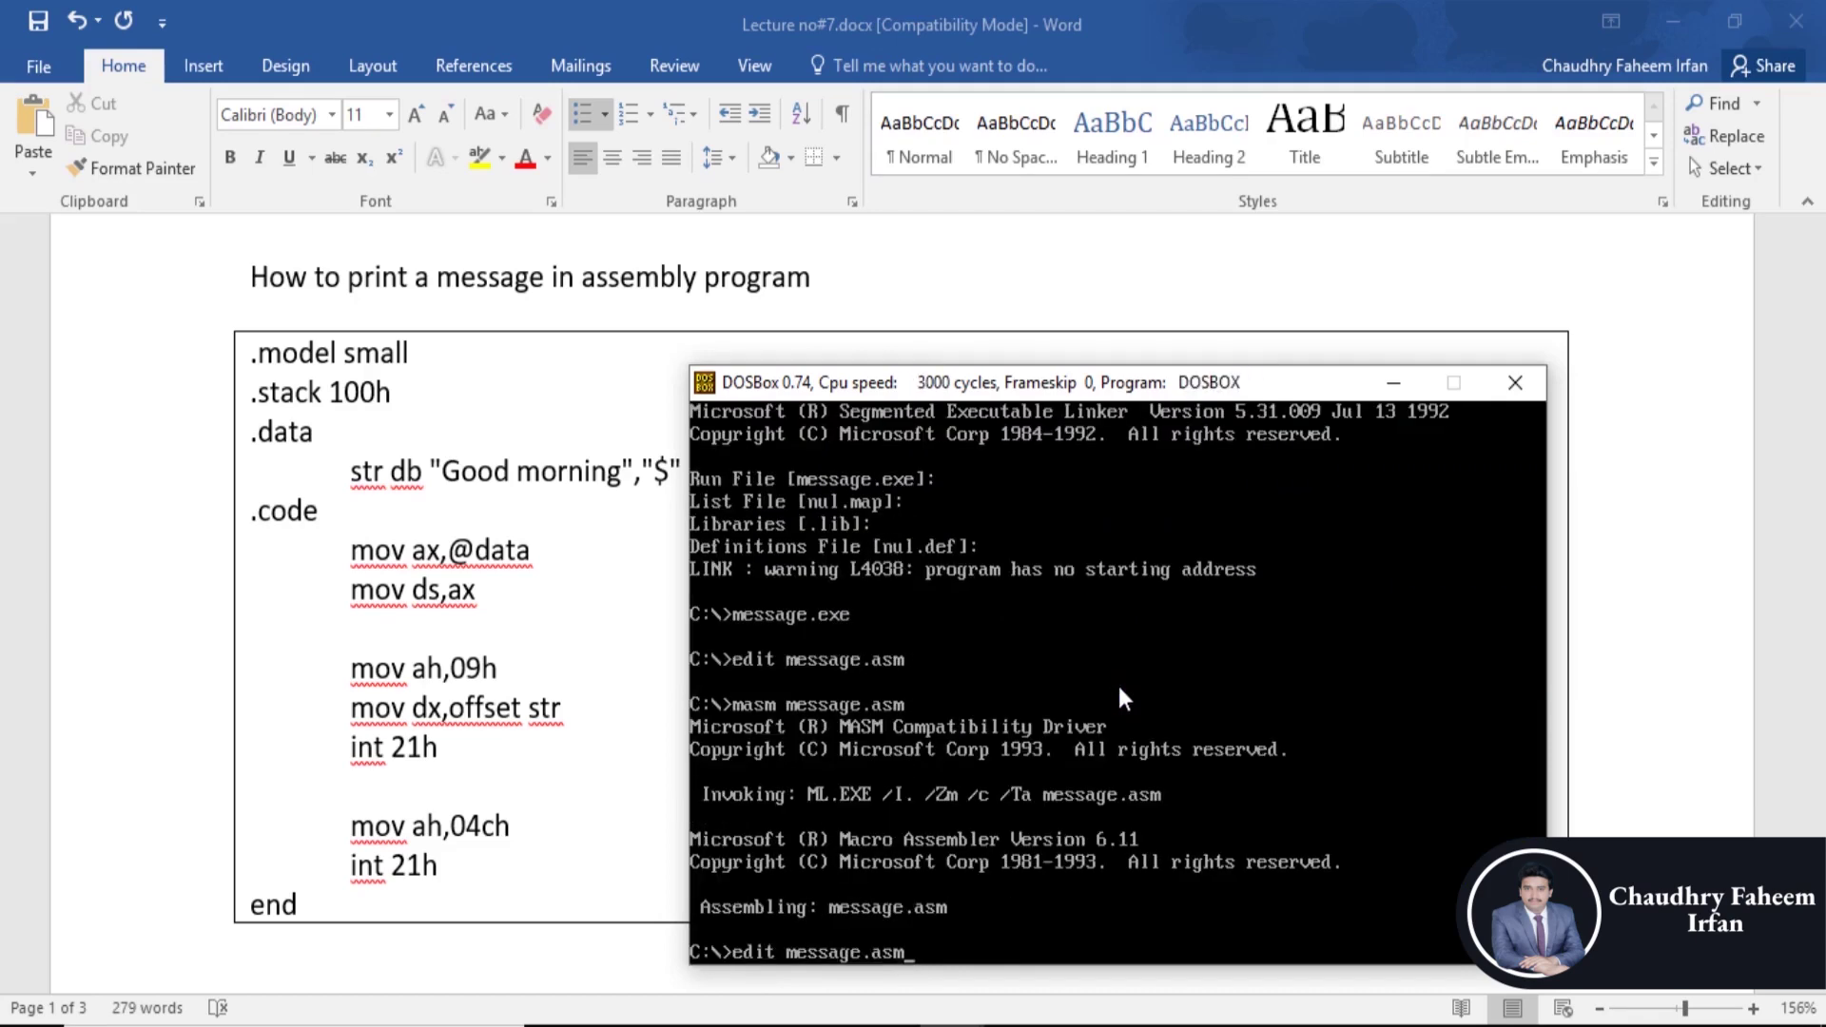
key(Up)
key(Up)
key(Return)
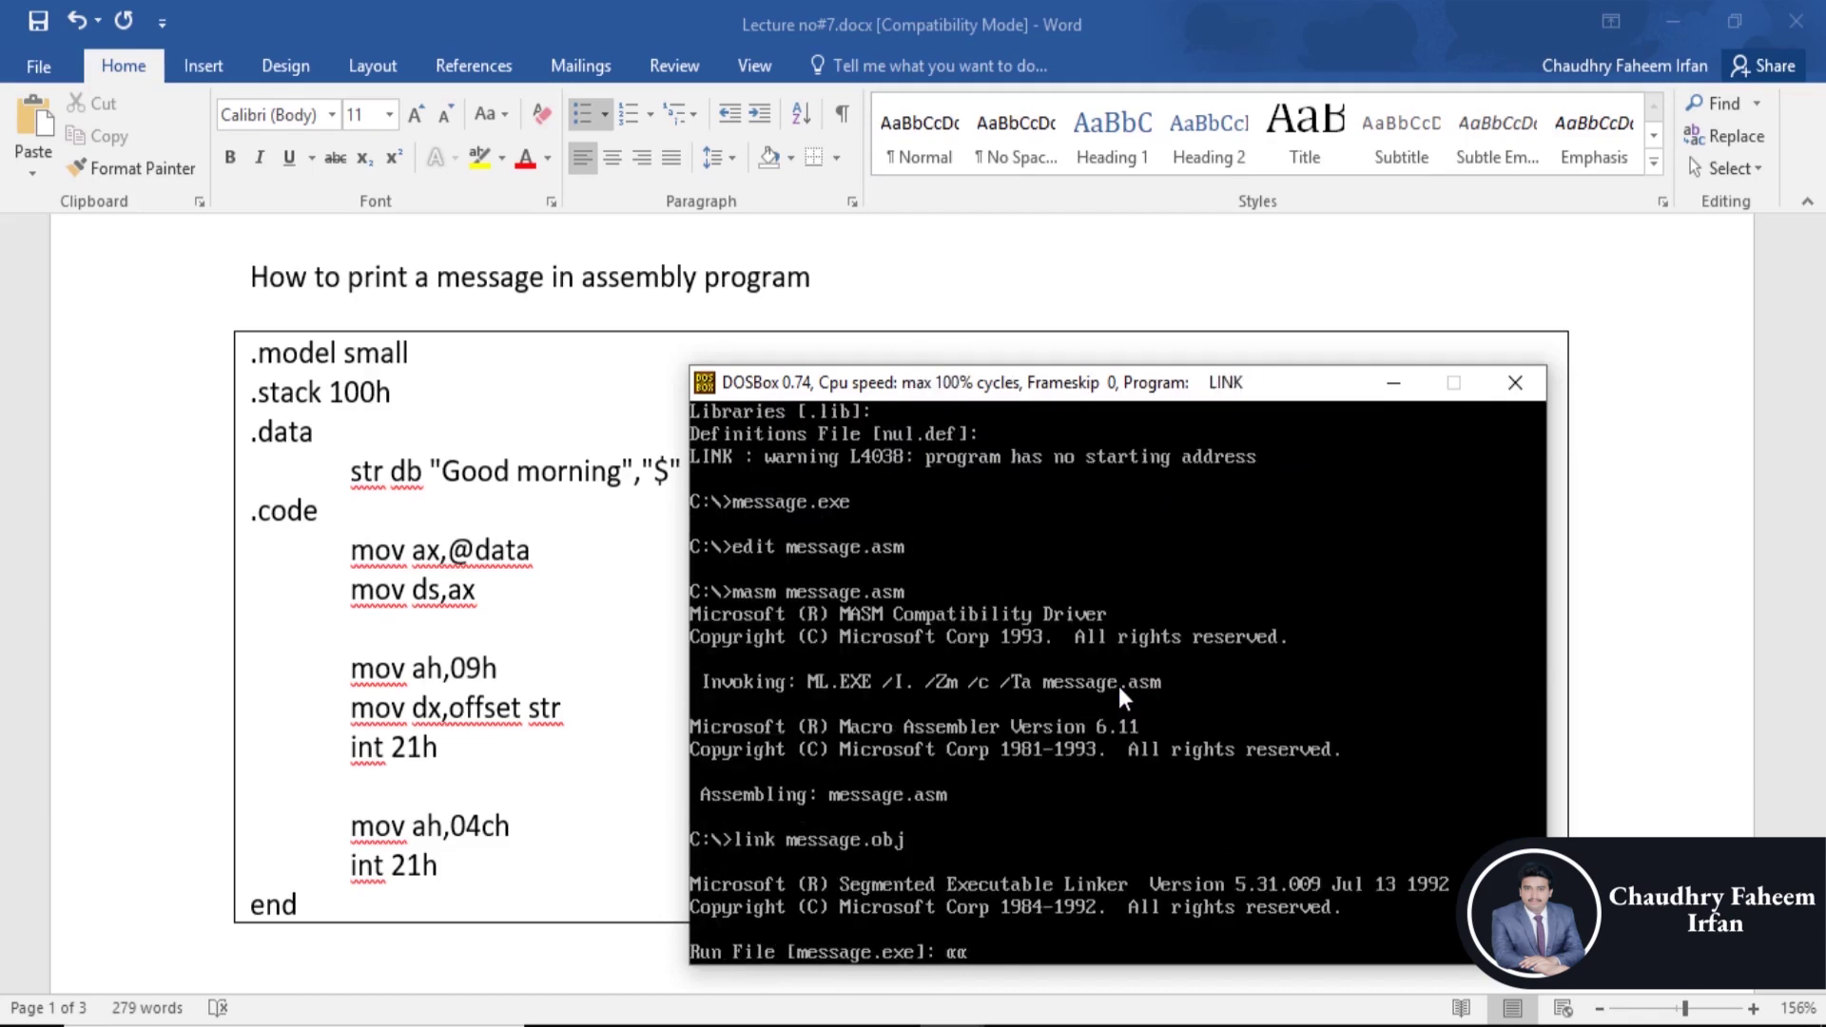
key(BackSpace)
key(BackSpace)
key(Return)
key(Return)
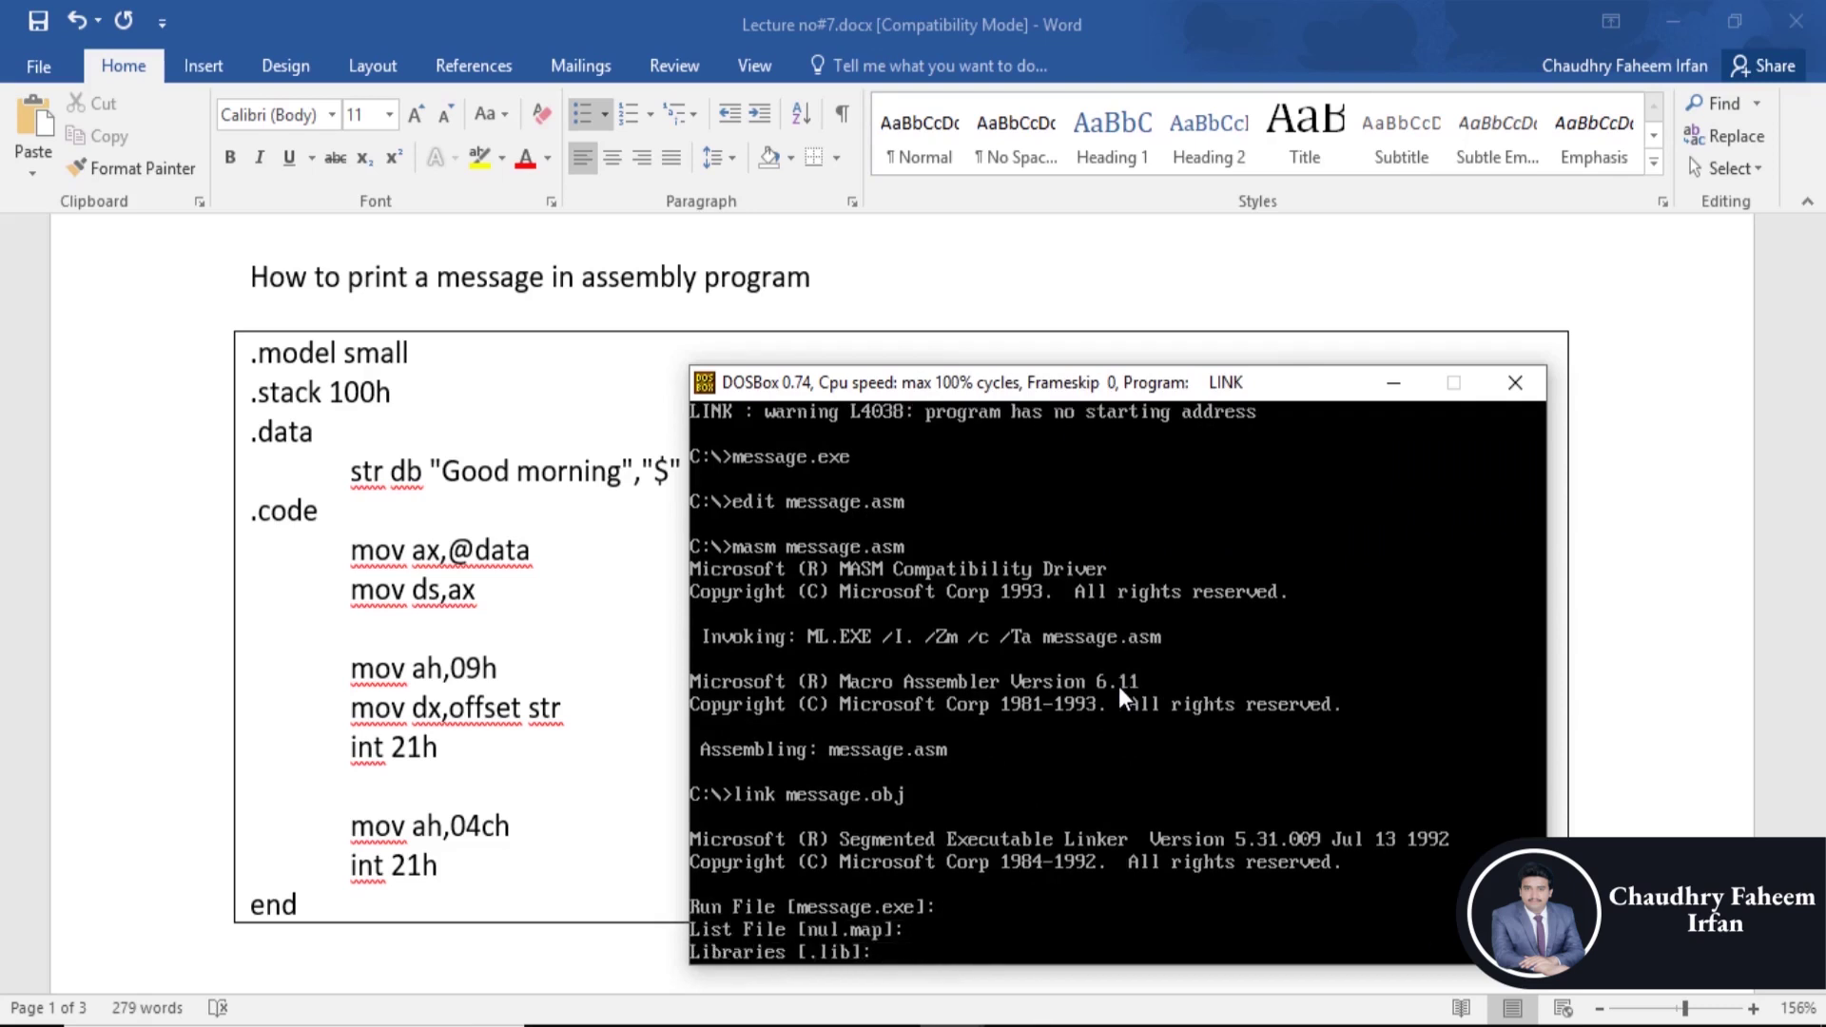
key(Return)
key(Return)
key(Up)
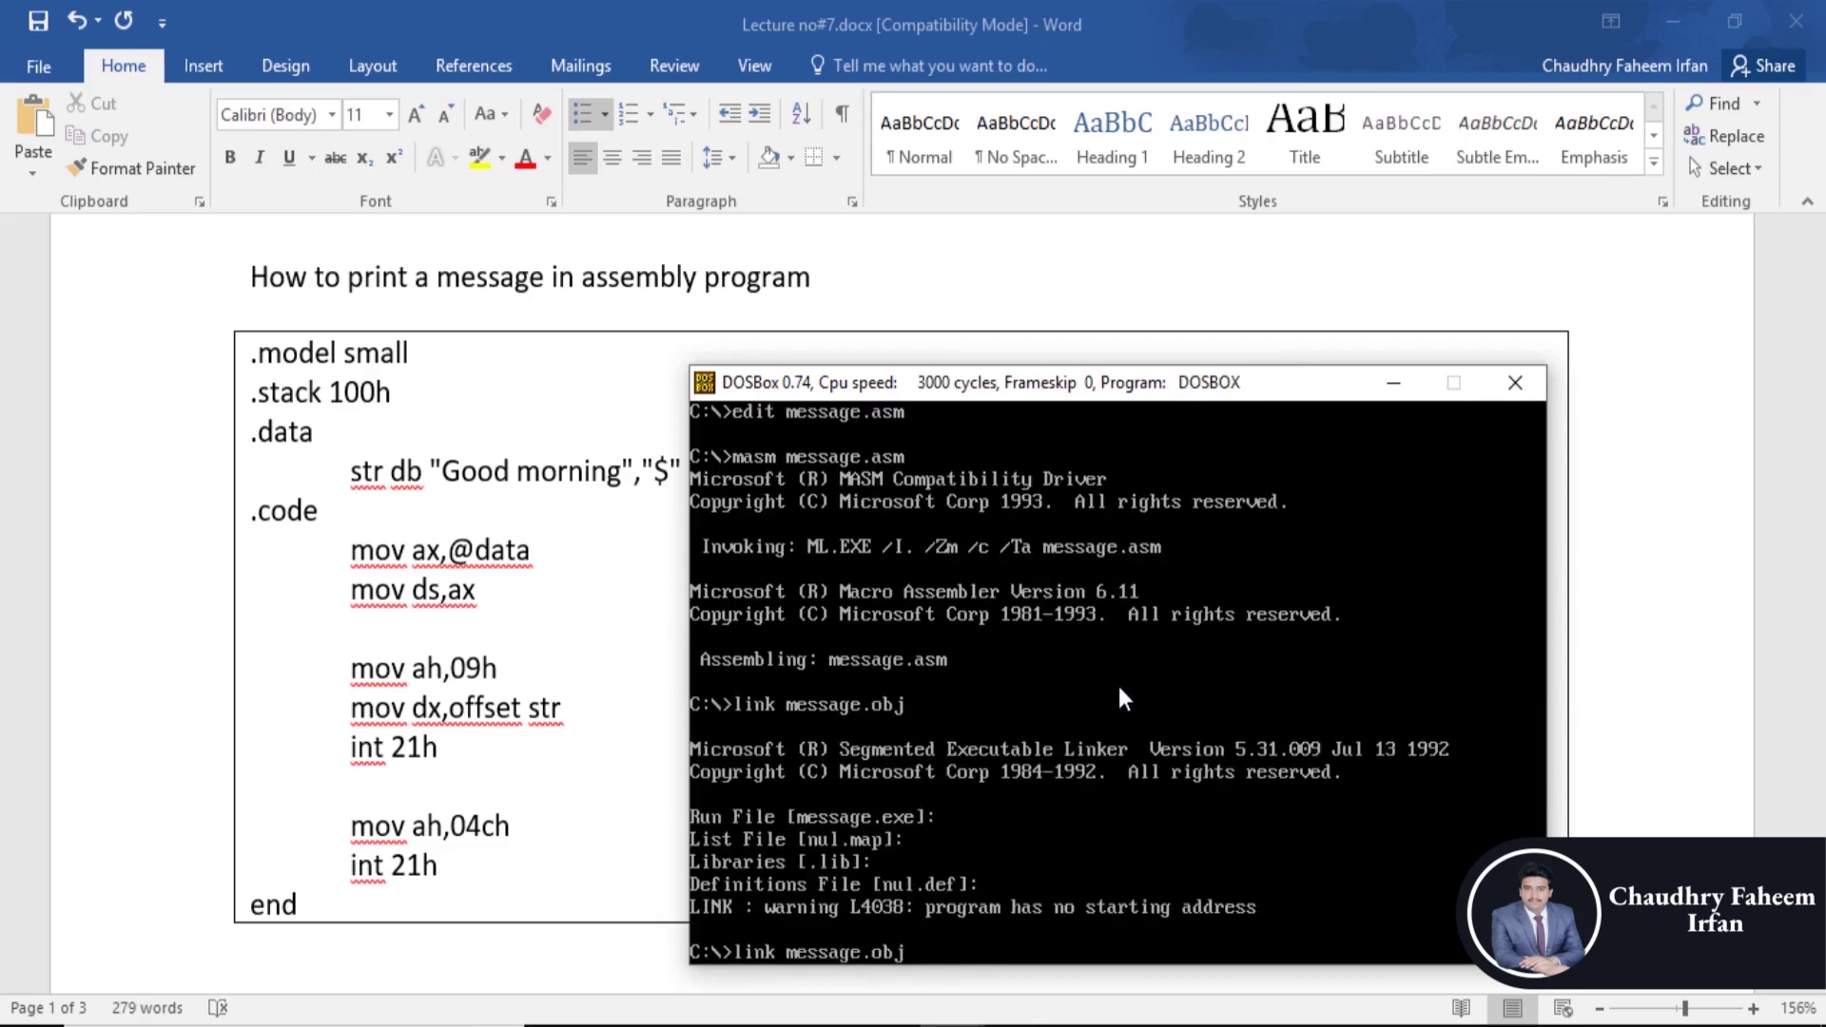
- Run message.exe again, which still prints no output
key(Up)
key(Down)
key(Up)
key(Up)
key(Up)
key(Return)
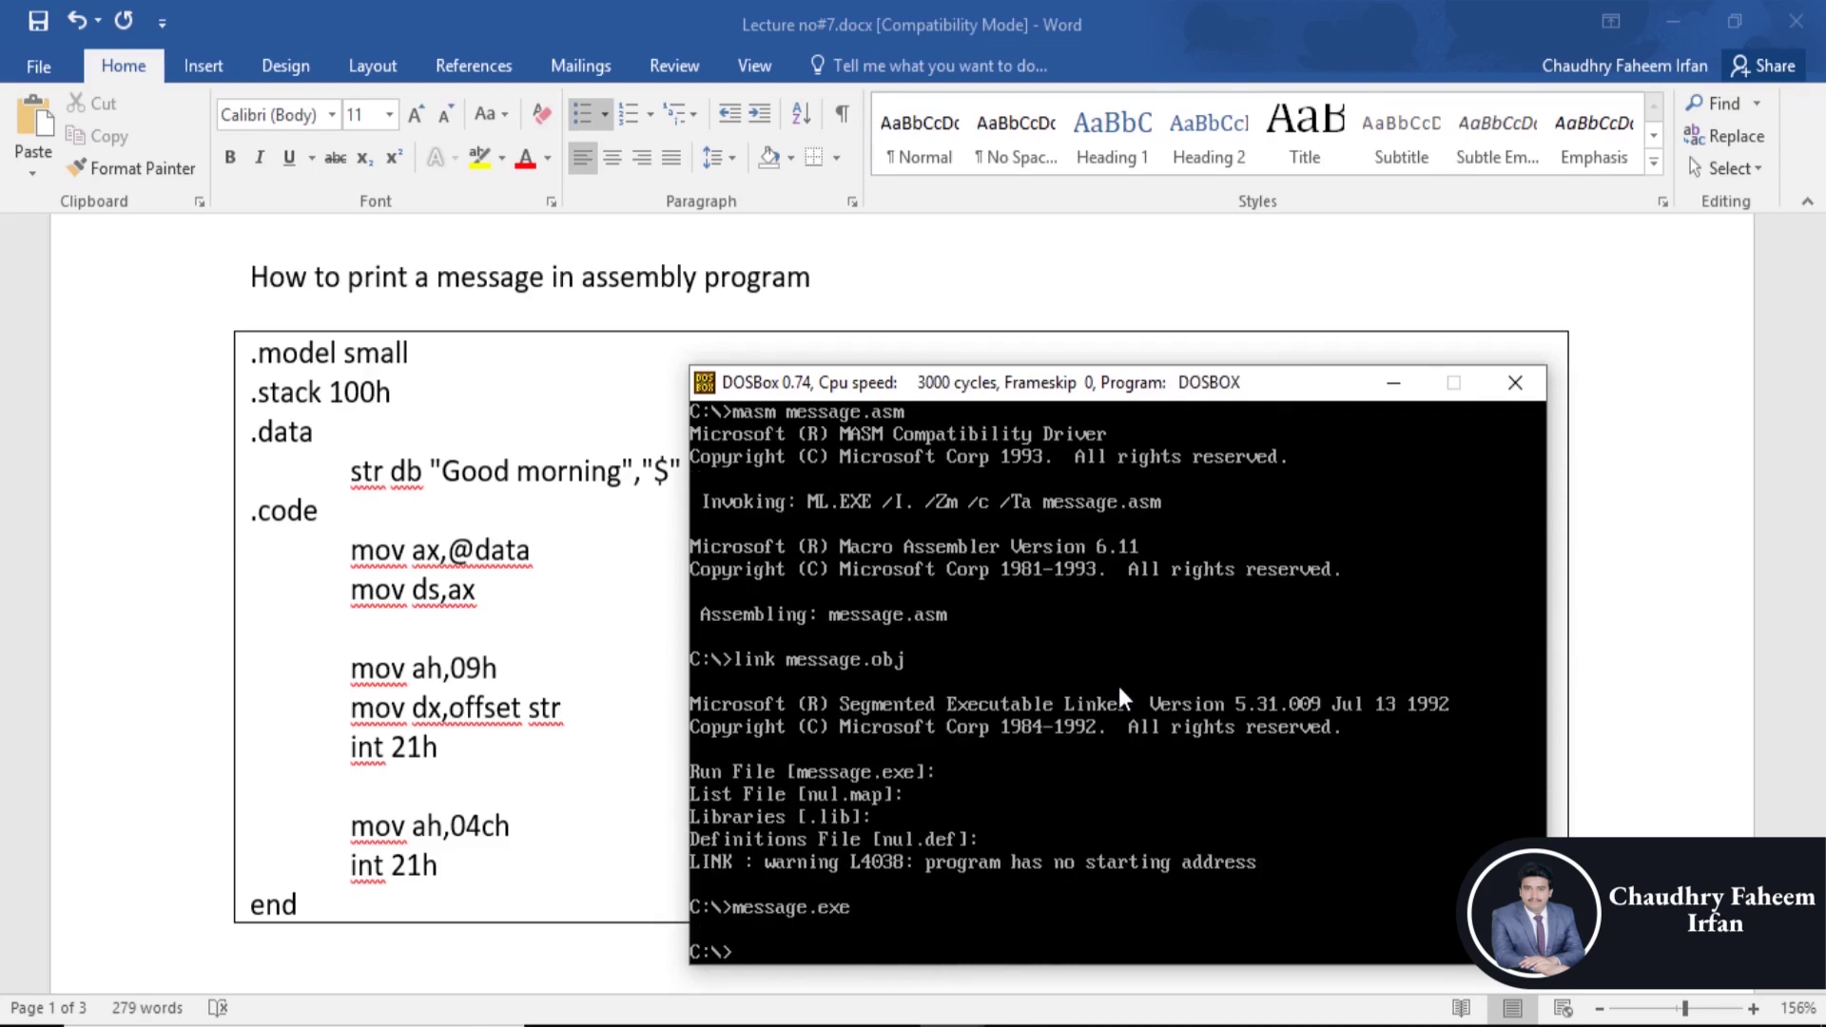
- Reopen MESSAGE.ASM in EDIT, showing 'mov ah,09h' and 'int 21'
key(Up)
key(Up)
key(Up)
key(Up)
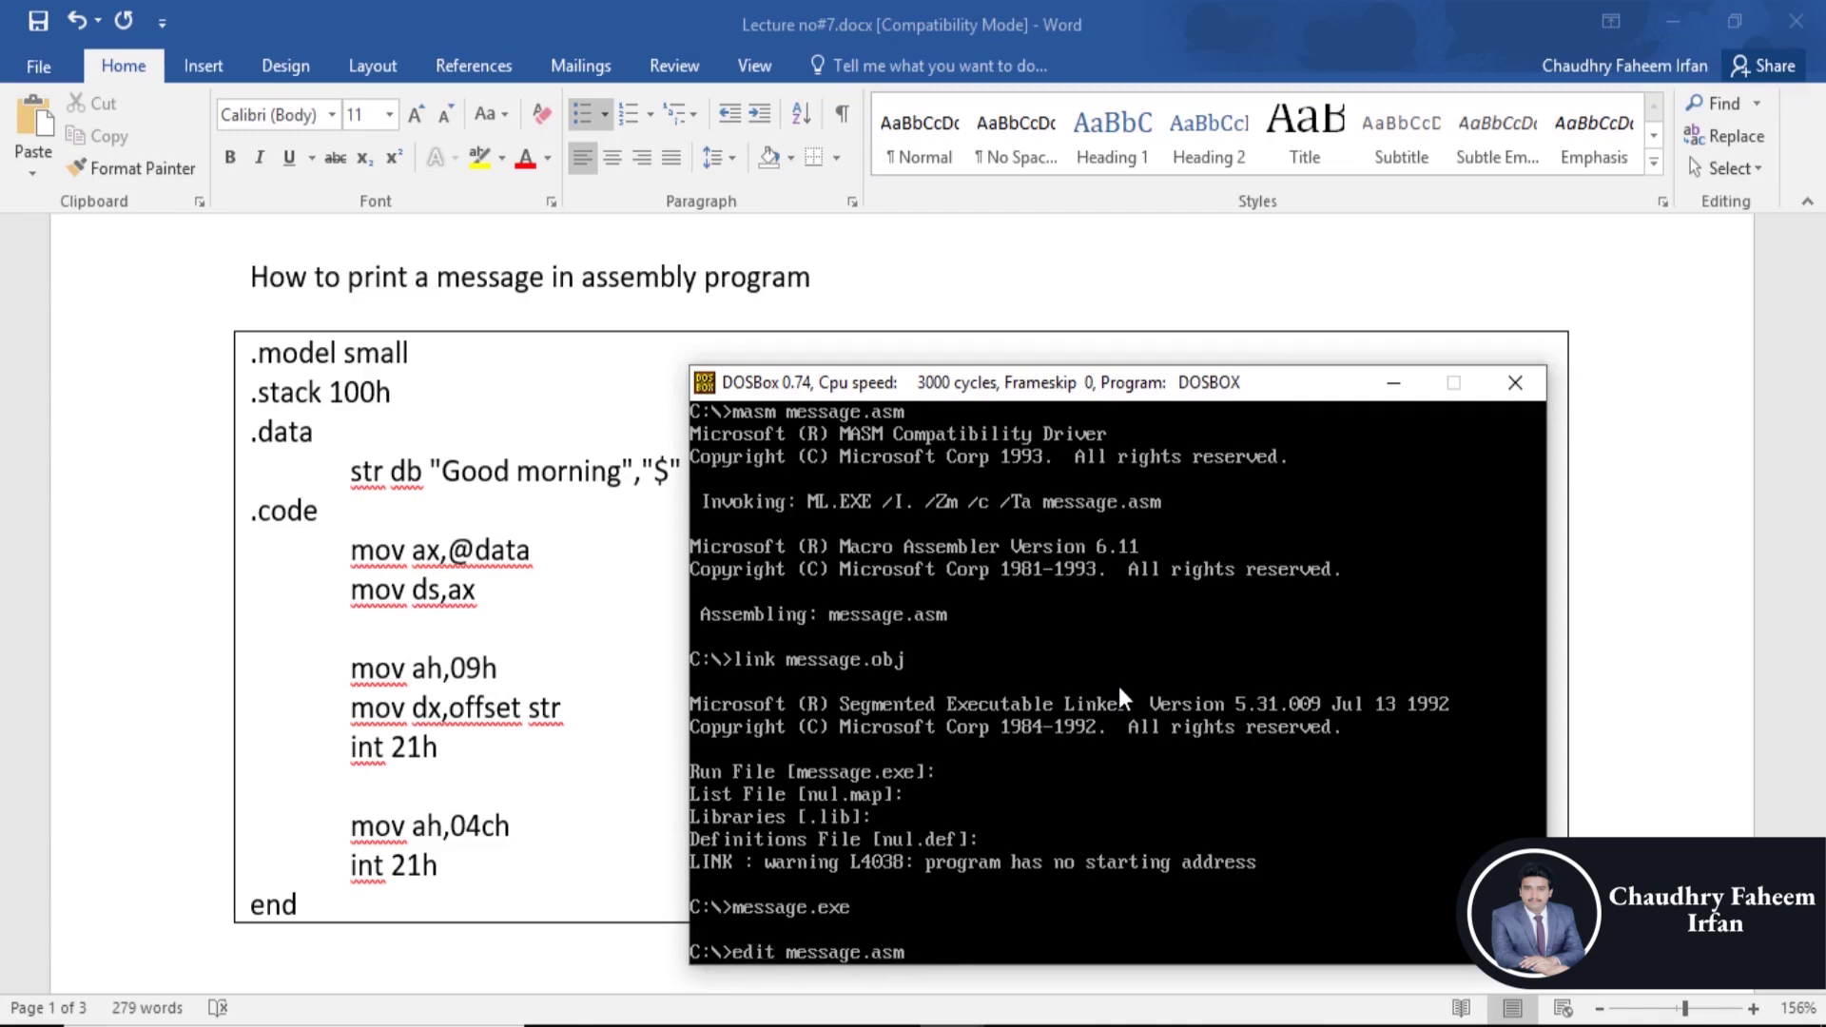
key(Down)
key(Up)
key(Return)
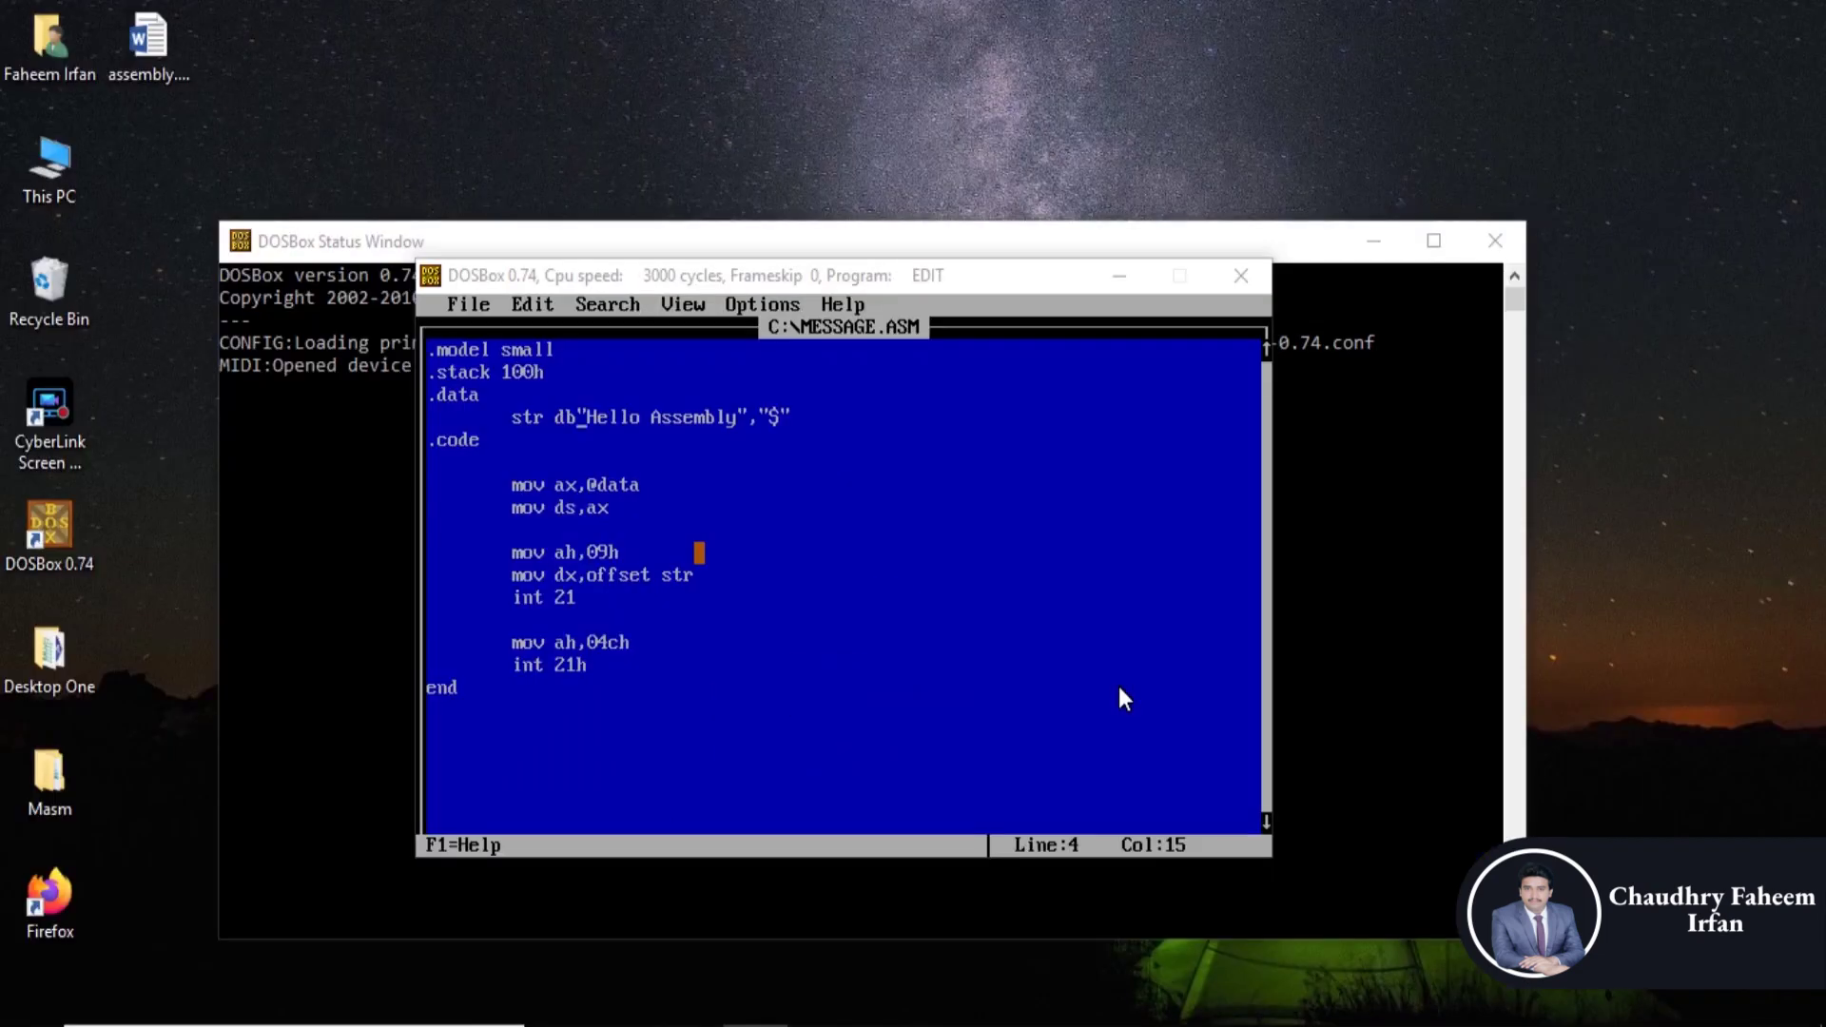
- Change the 'int 21' line after 'offset str' to 'int 21h'
click(715, 707)
click(842, 576)
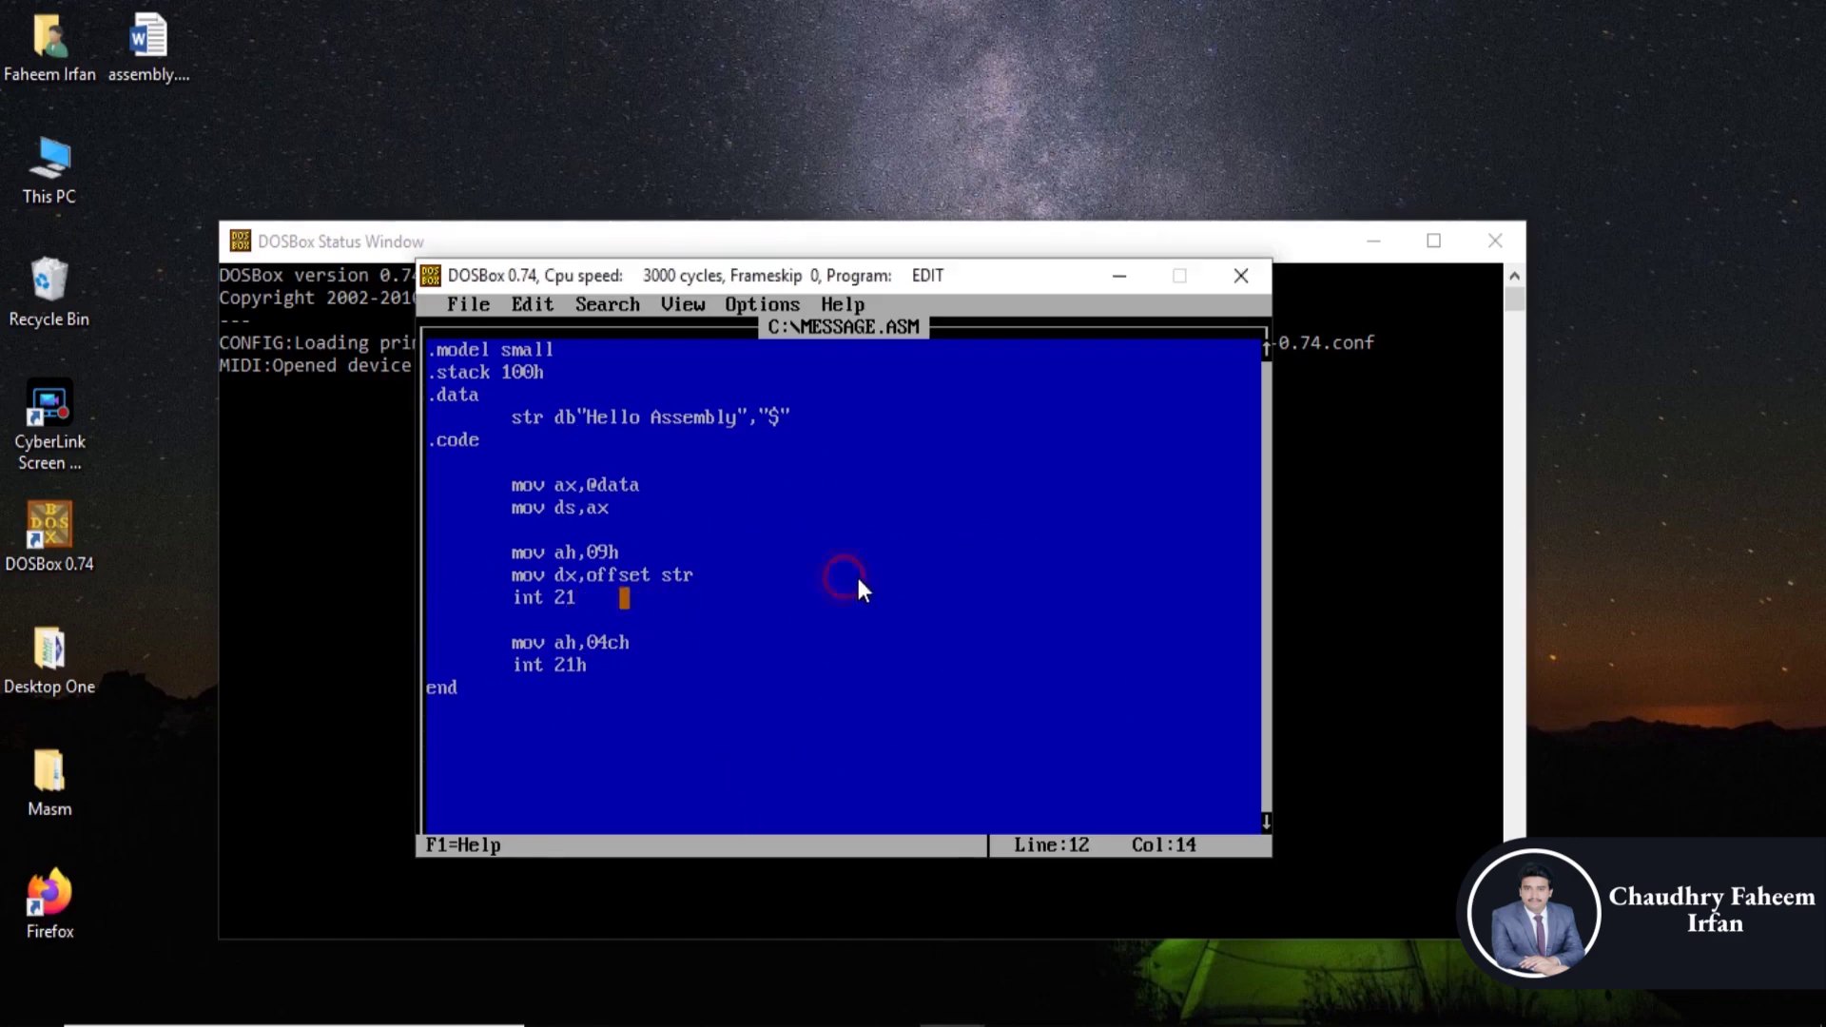
key(Right)
text(h)
- Save MESSAGE.ASM and exit EDIT to the DOS prompt
key(alt)
key(f)
key(Down)
key(Down)
key(Return)
key(alt+f)
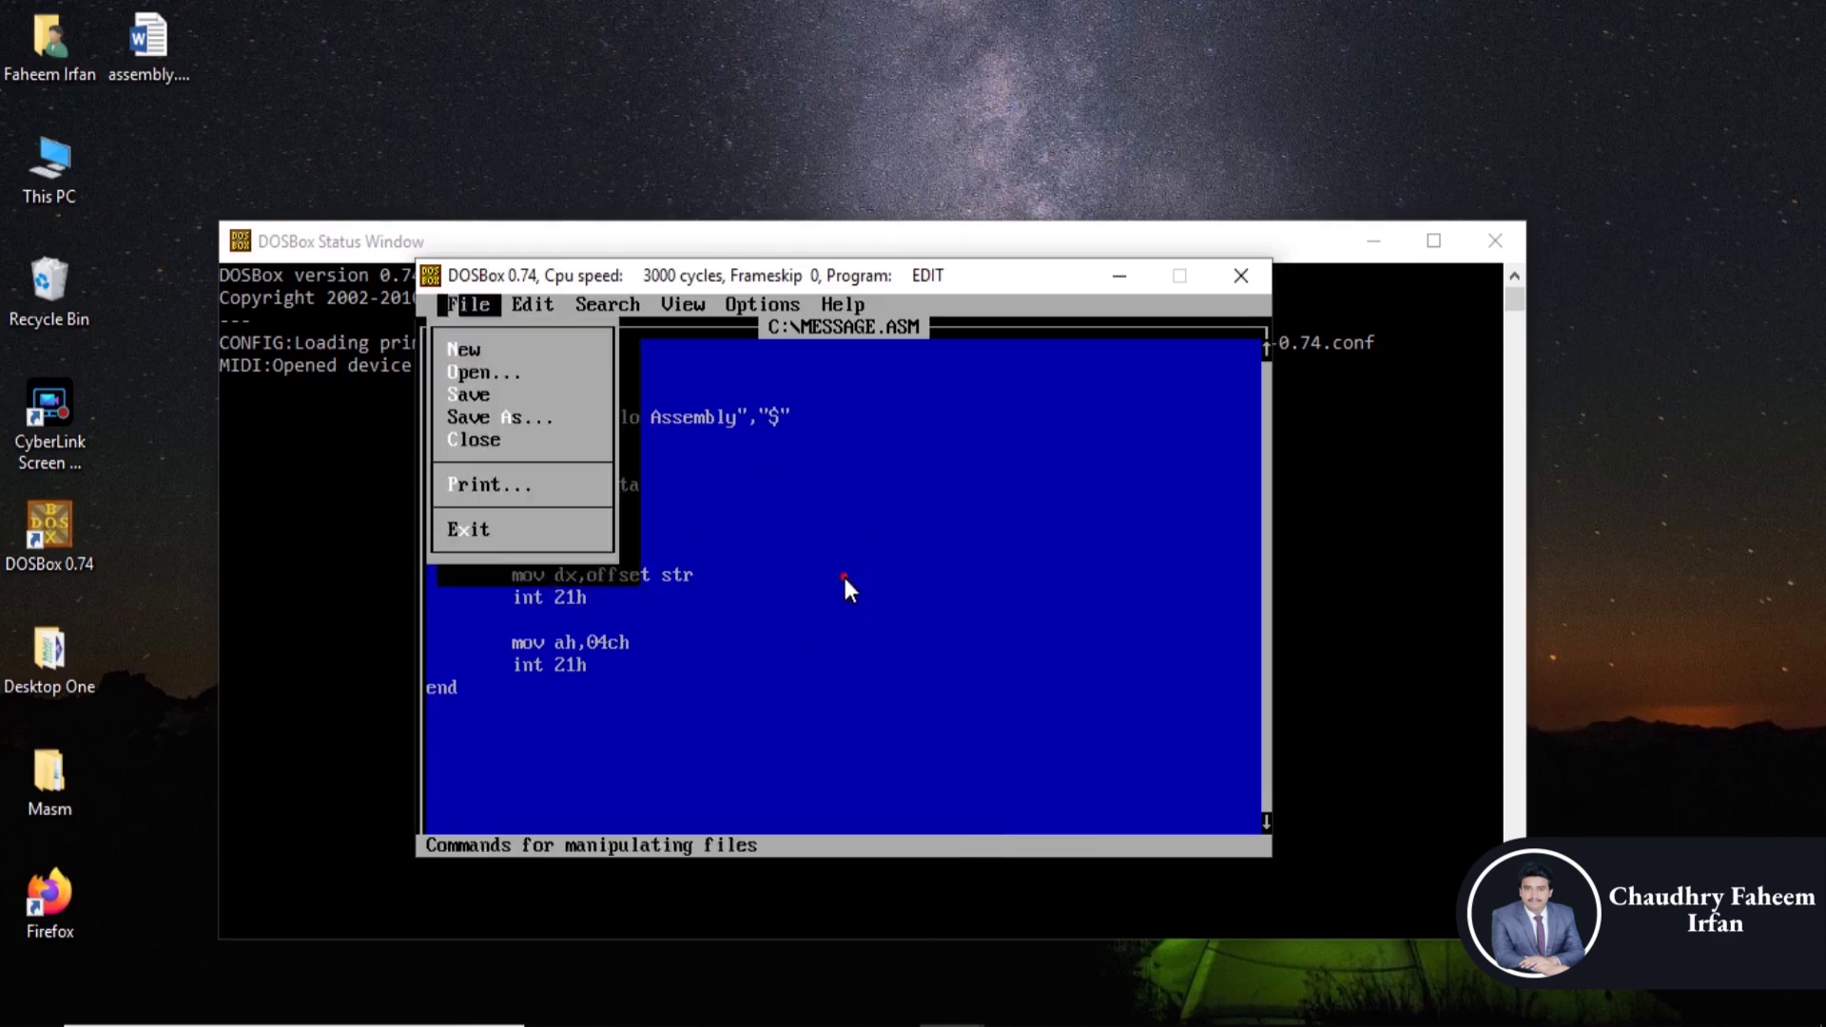
key(x)
- Assemble the corrected message.asm with masm
key(Up)
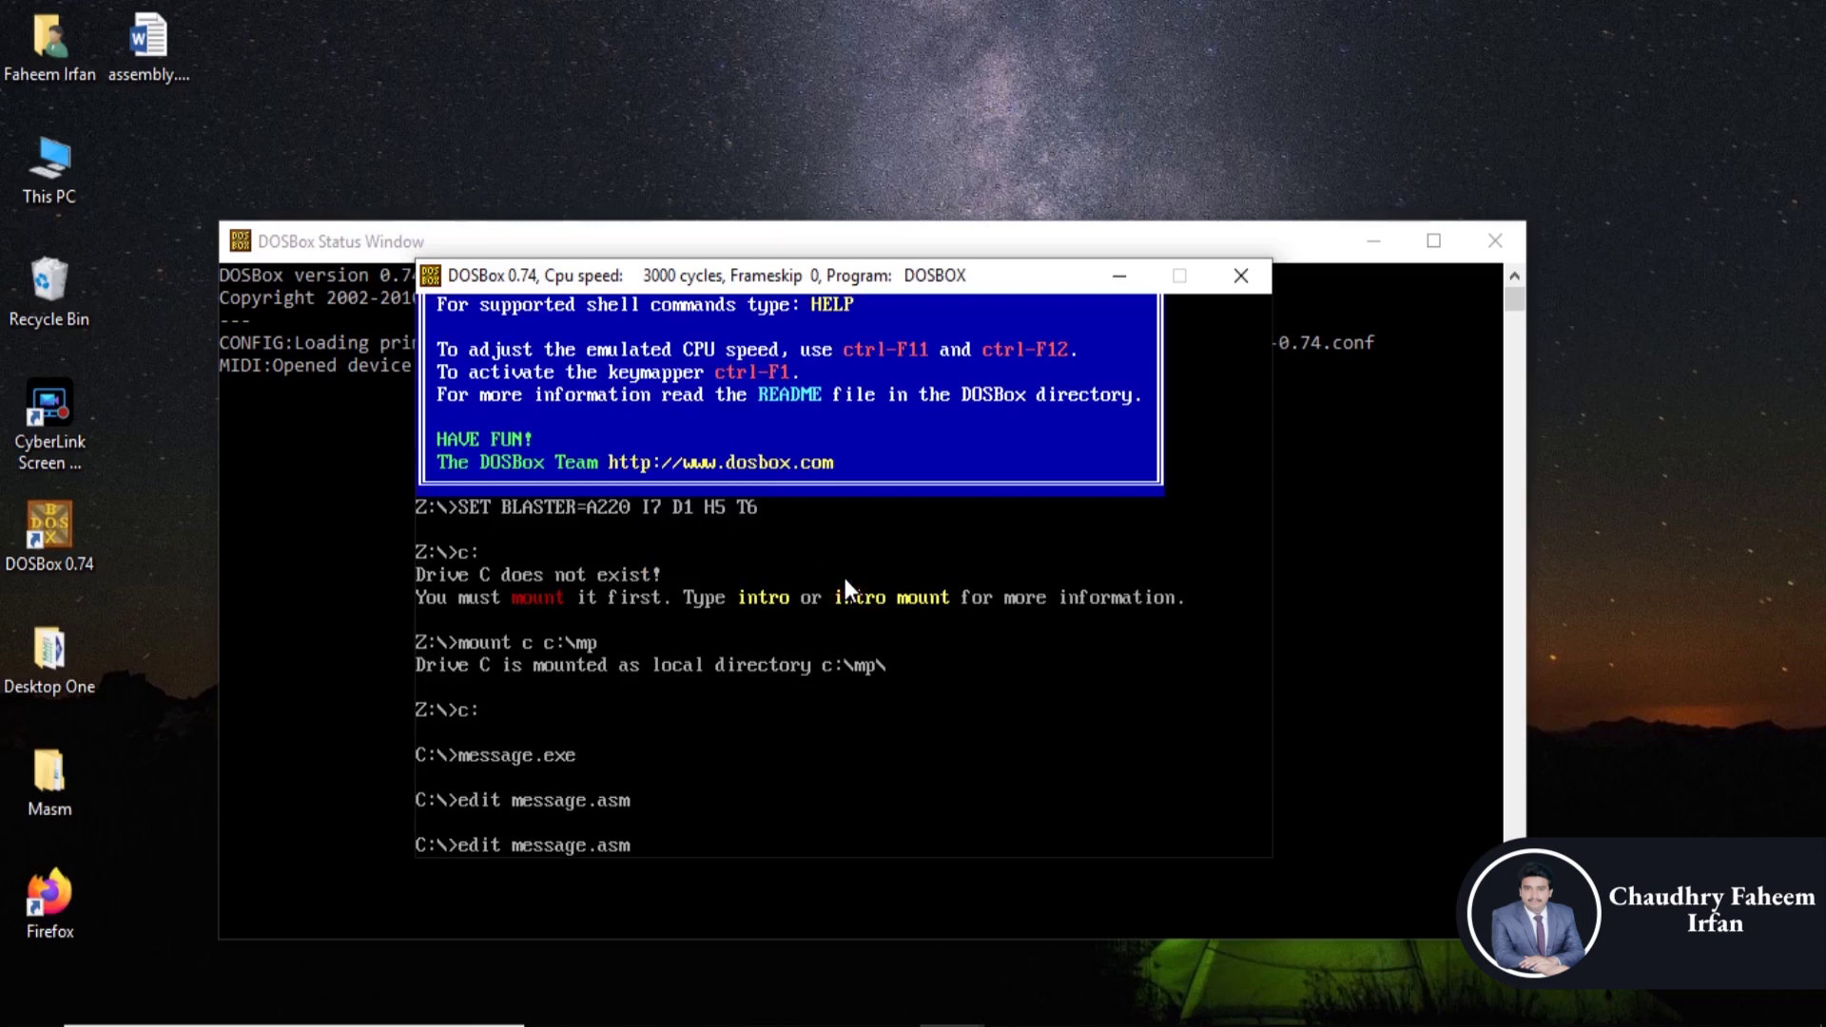
key(Up)
key(BackSpace)
key(BackSpace)
key(BackSpace)
key(BackSpace)
text(mas)
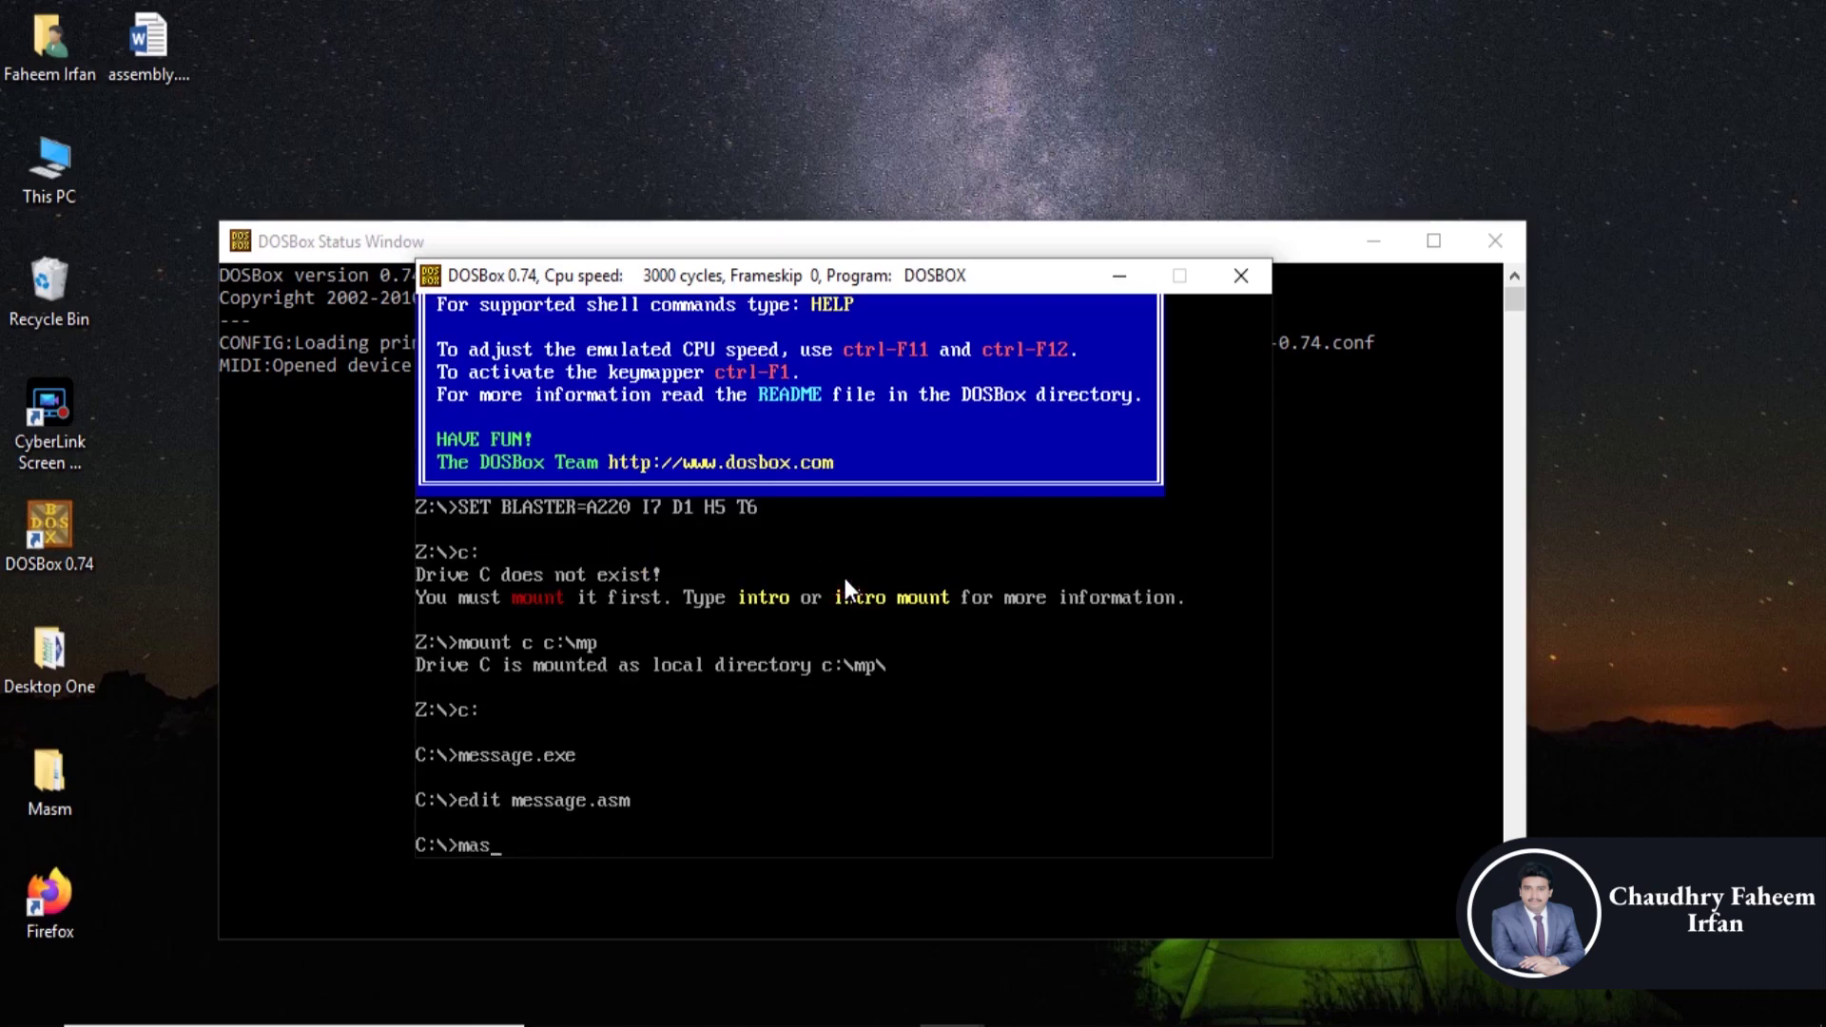
text(m )
text(message.)
text(as,)
text(m)
key(Return)
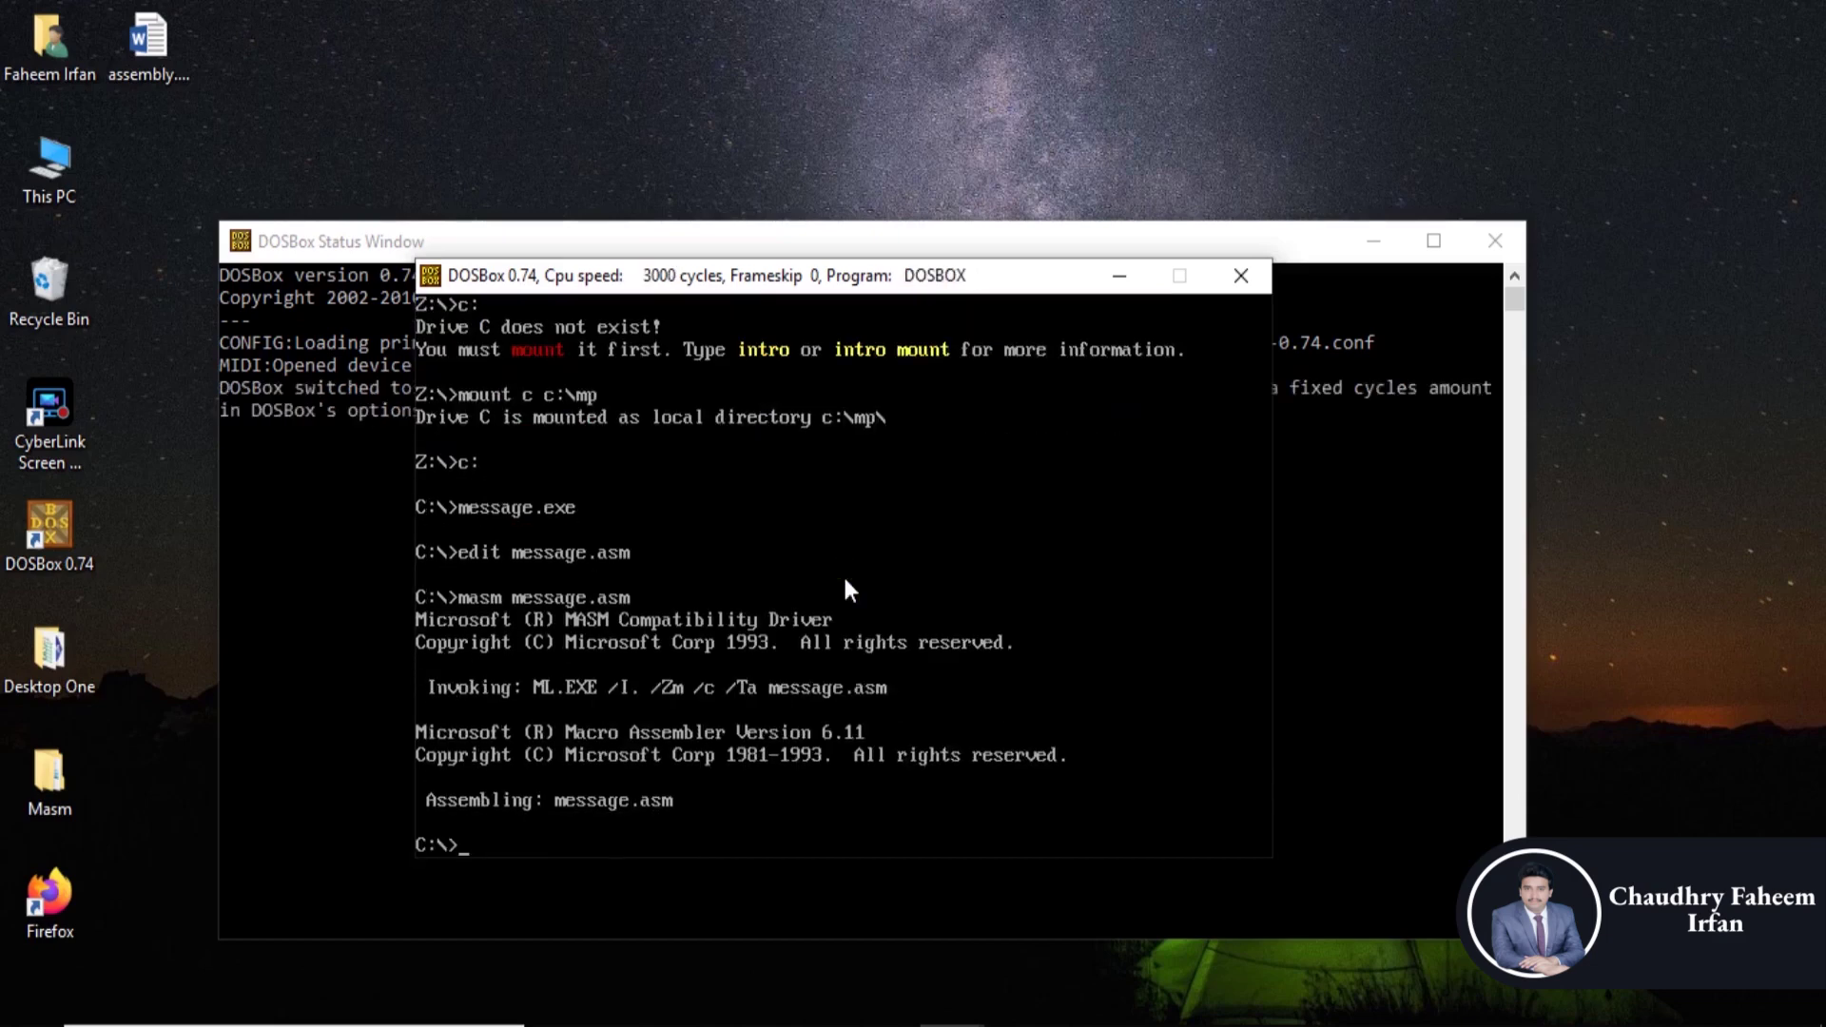
text(lin)
text(k)
text(m)
text(essage)
text(o)
- Link message.obj into a new message.exe with default answers (warning L4038)
key(BackSpace)
text(o)
text(bj)
key(Return)
key(Return)
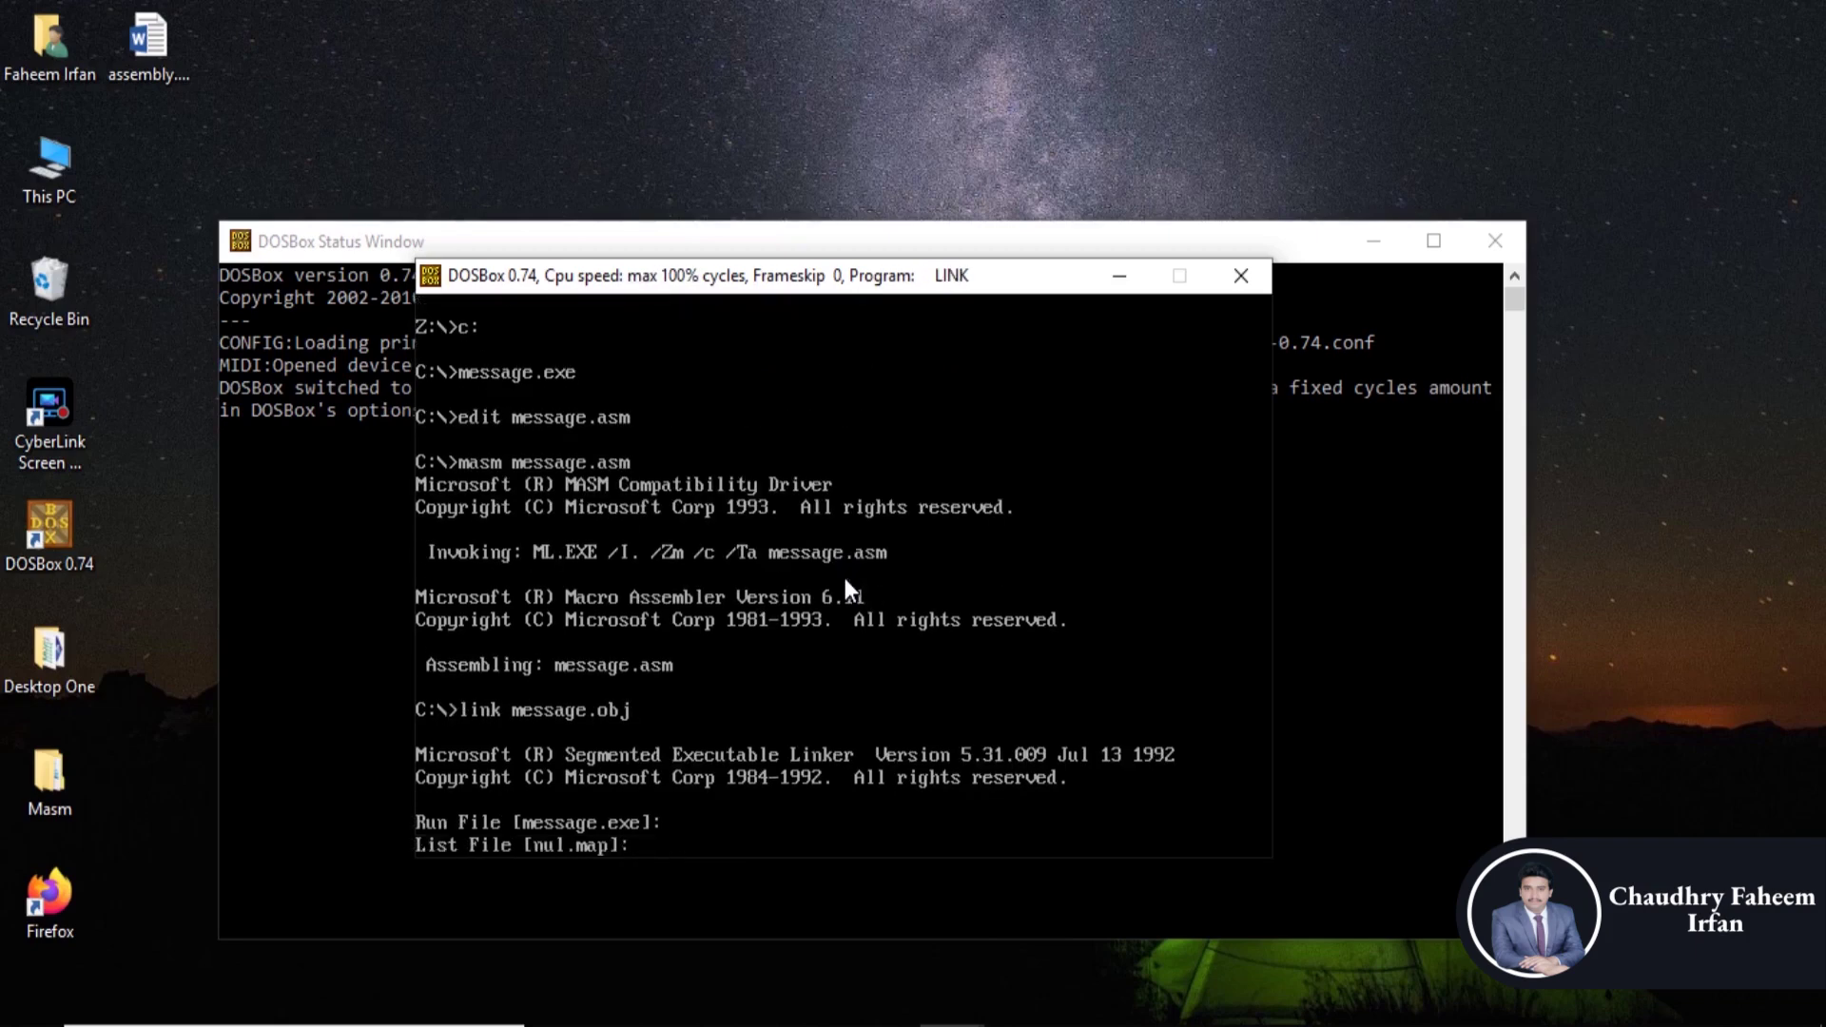
key(Return)
key(Return)
key(Return)
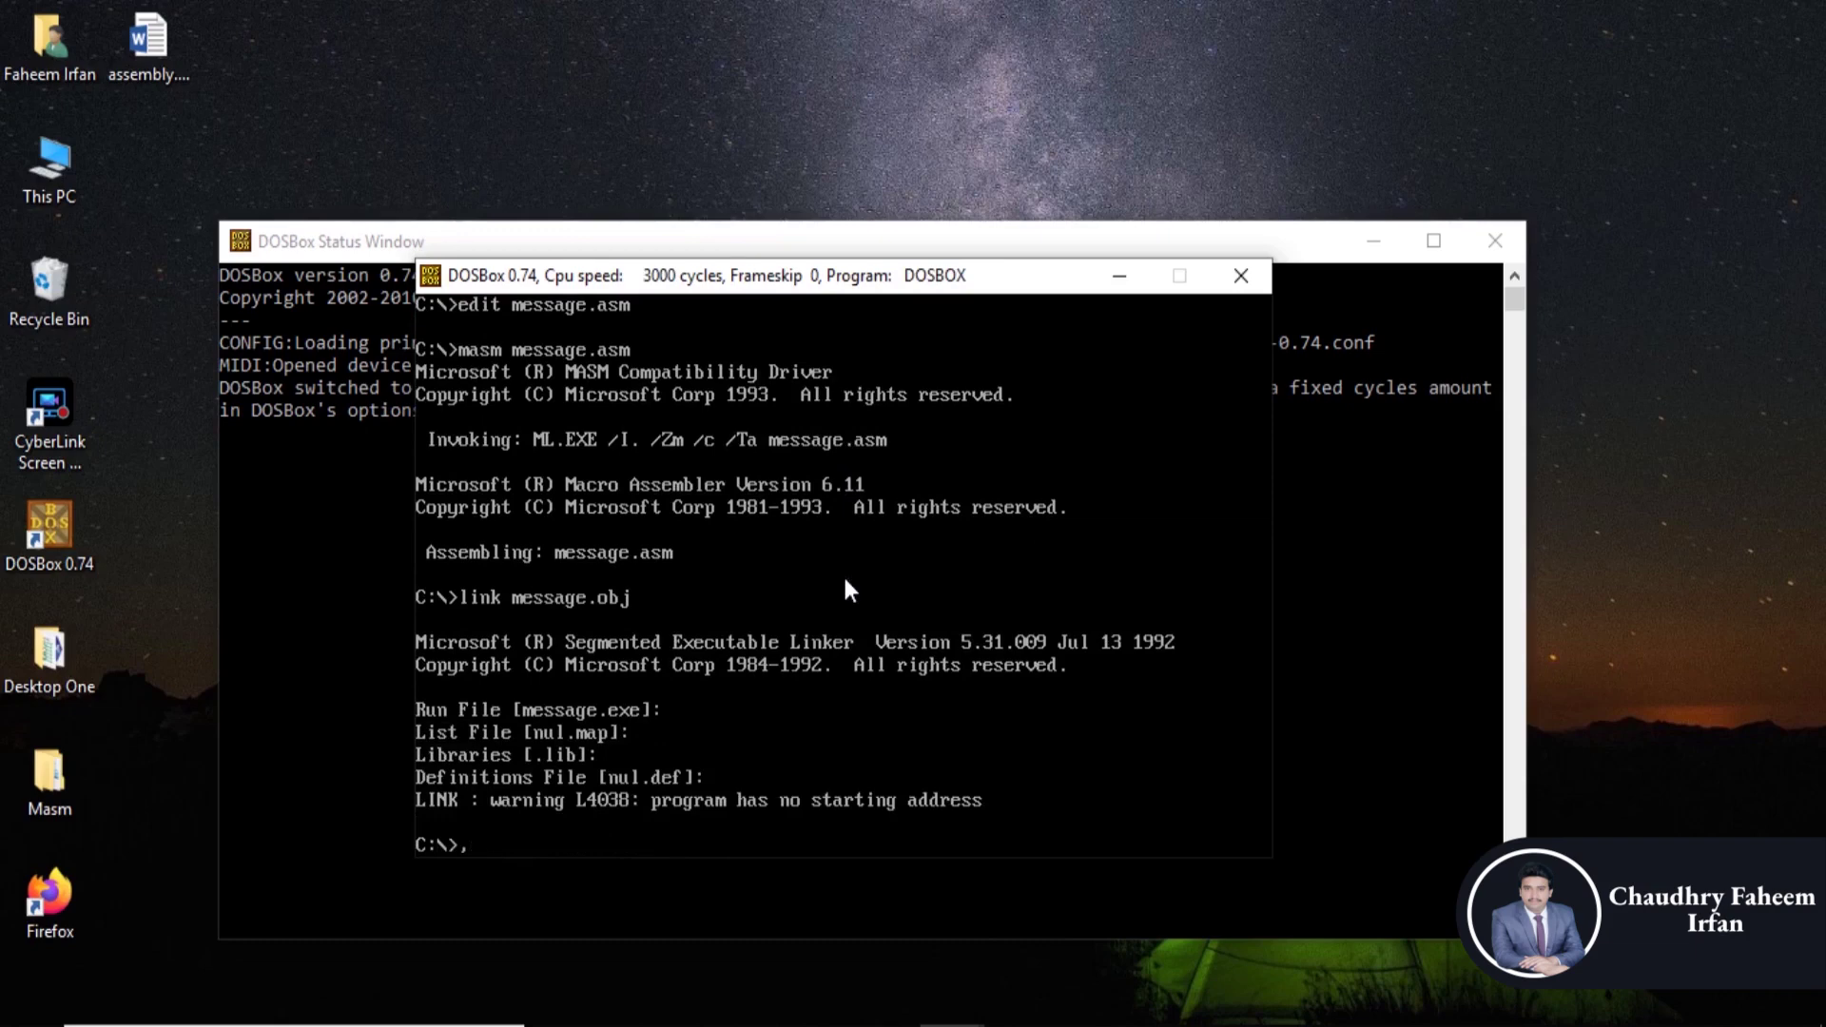
text(message.)
text(exe)
- Run the rebuilt message.exe, which now prints 'Hello Assembly'
key(Return)
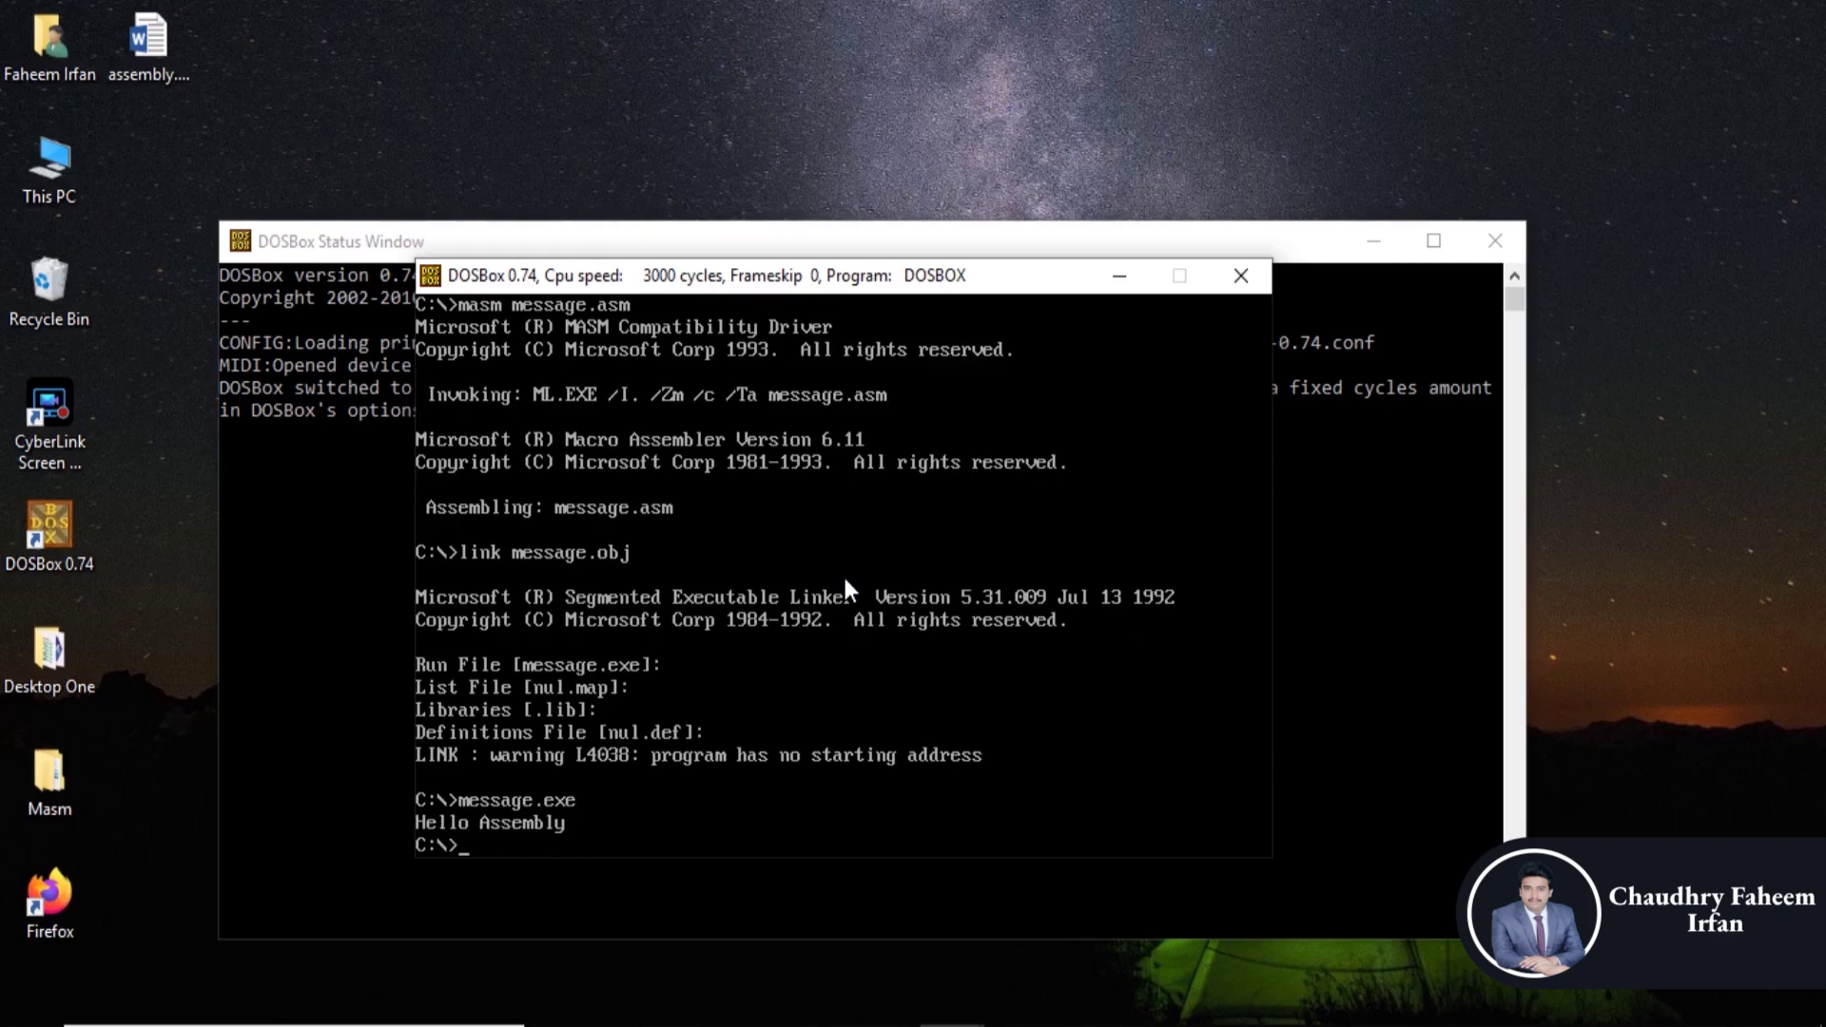